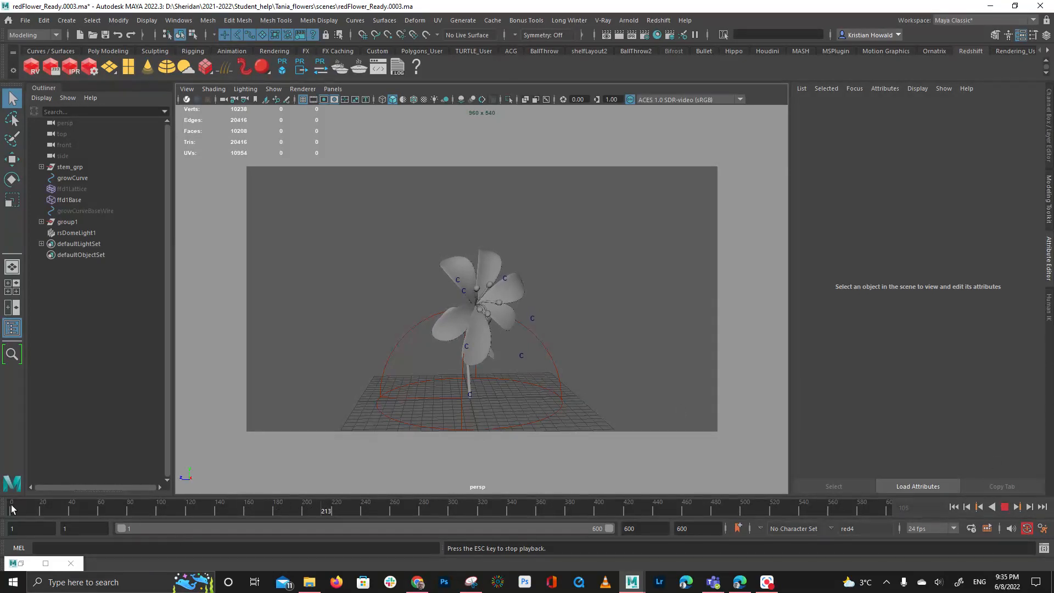
Stop the flower animation's playback and scrub the timeline through to frame 600 to review the growth
key(alt+shift+v)
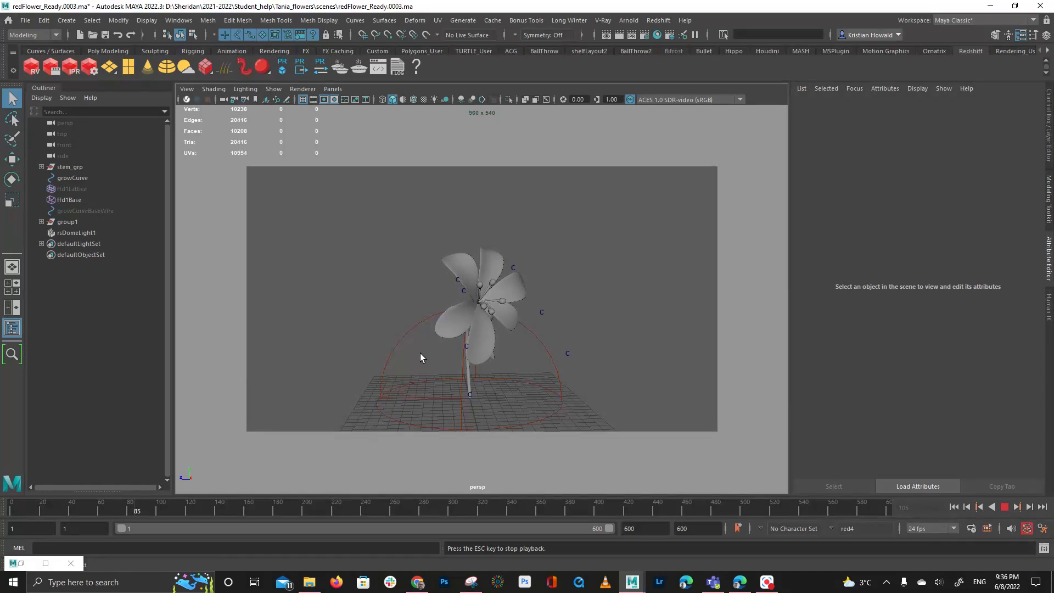
click(1004, 506)
drag(15, 517, 659, 524)
drag(31, 505, 902, 545)
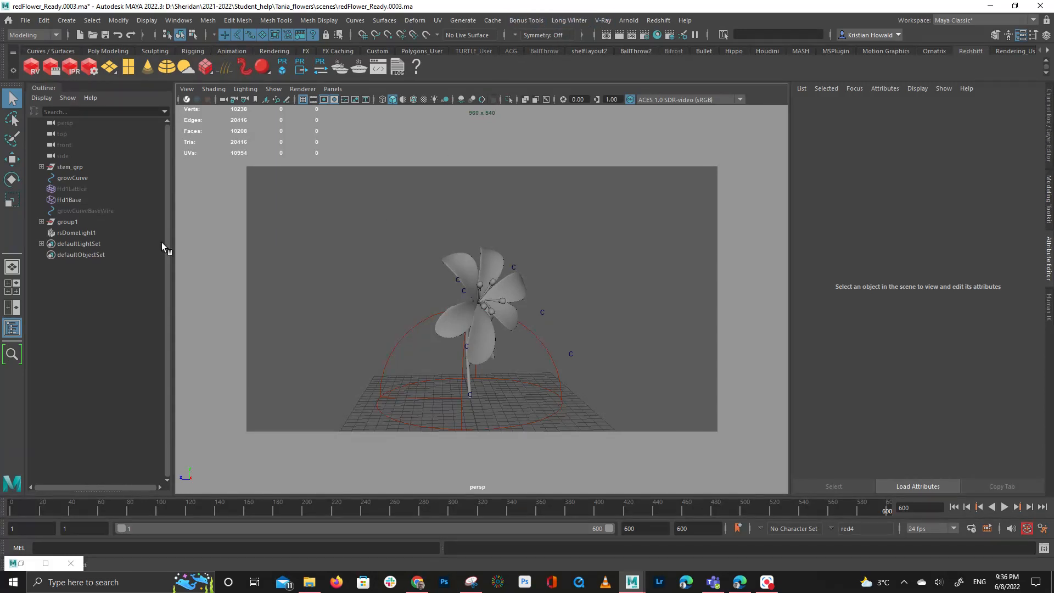
Select stem_grp and inspect its full hierarchy of stem joints and petal groups
click(88, 168)
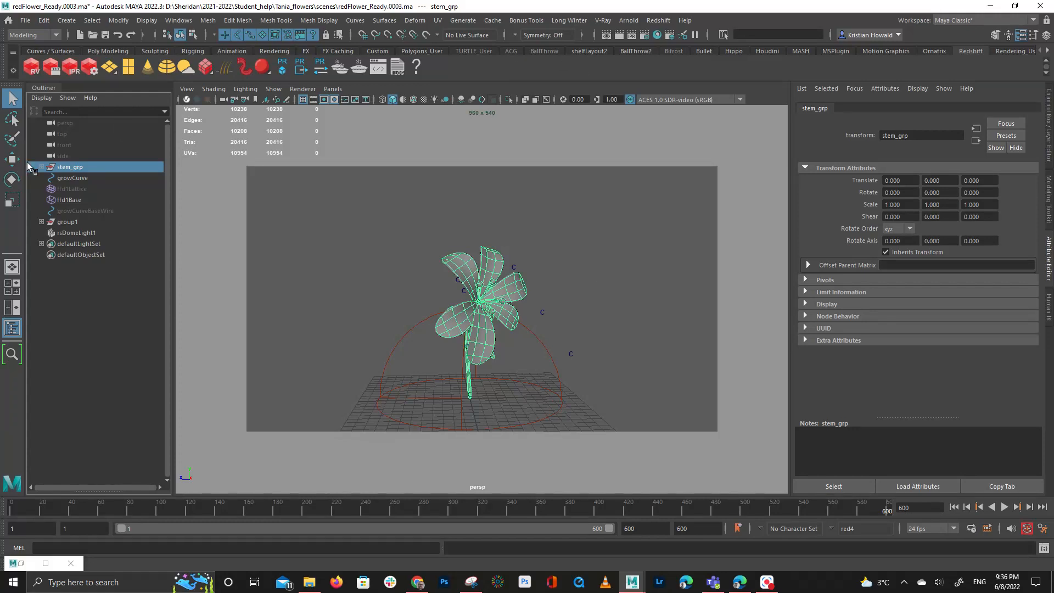
shift+click(41, 166)
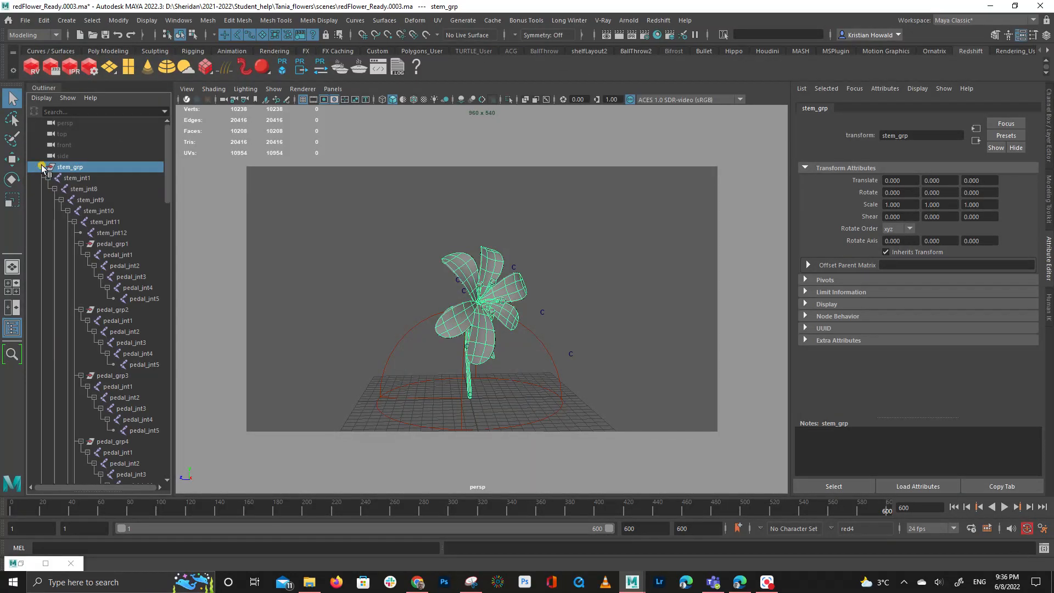
click(42, 166)
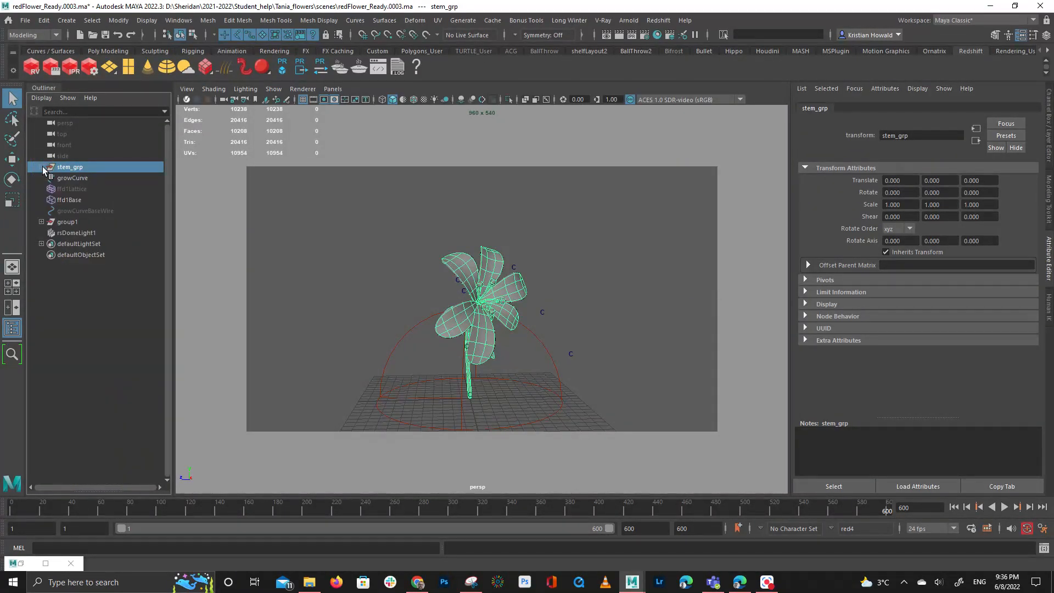
shift+click(42, 166)
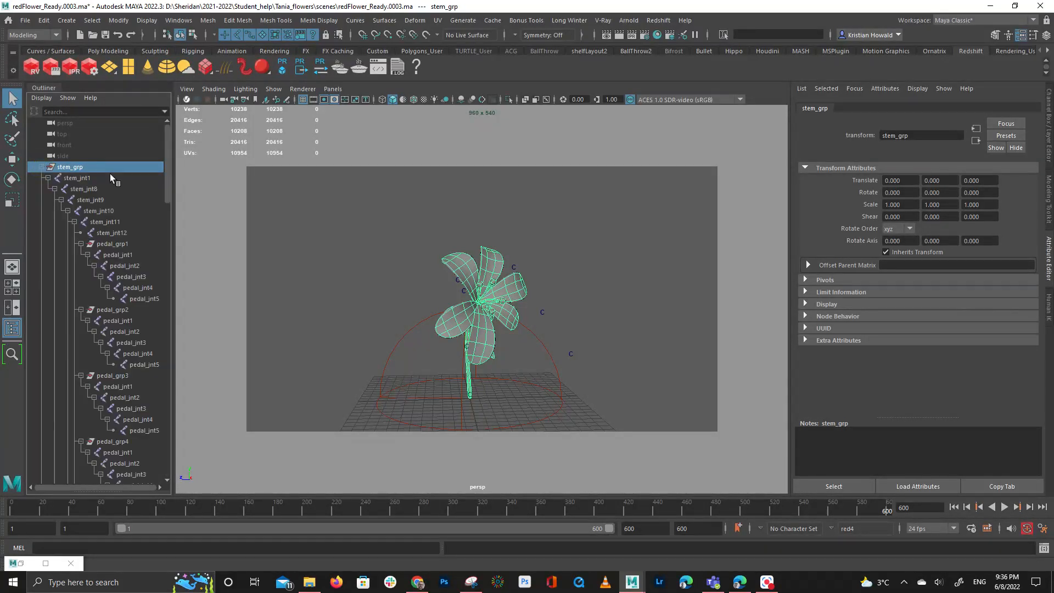
scroll(114, 235, down, 15)
scroll(98, 331, up, 15)
click(41, 167)
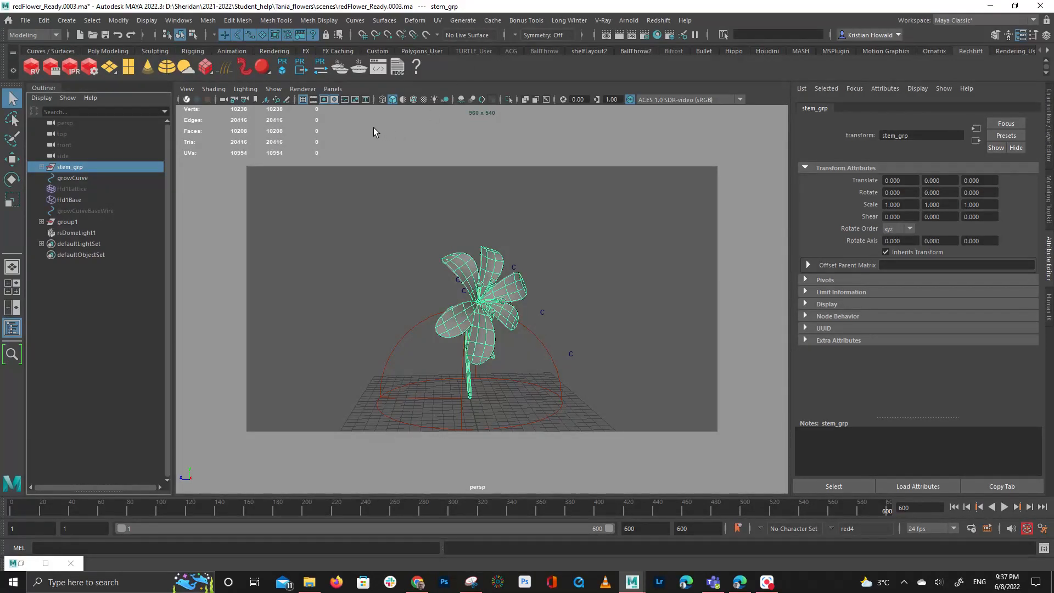
Open the Alembic export options for the selected group and review the cache time range and advanced options
click(486, 20)
mouse_move(504, 46)
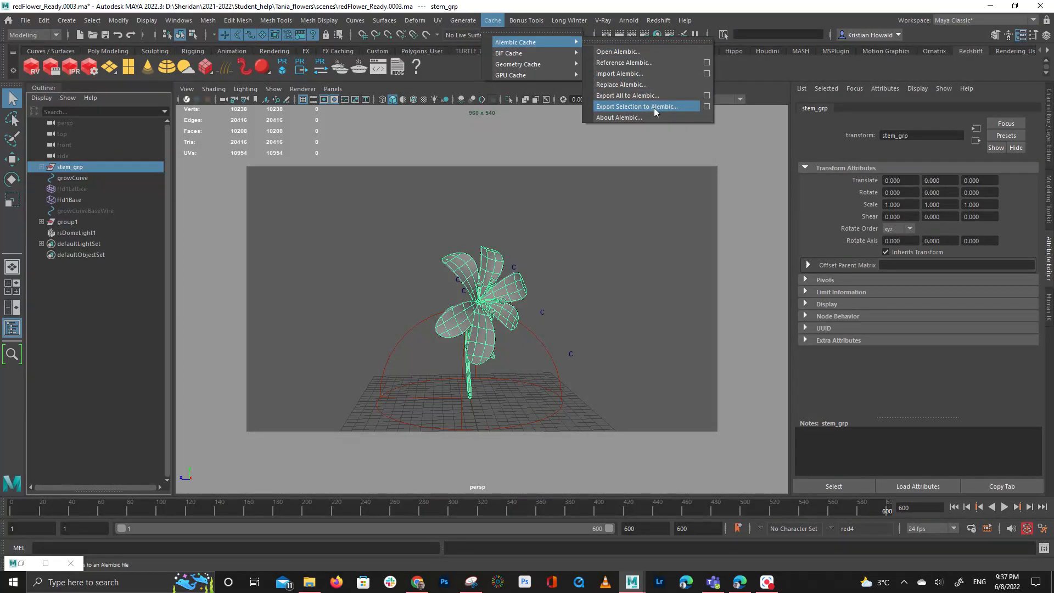
click(705, 107)
drag(509, 206, 784, 92)
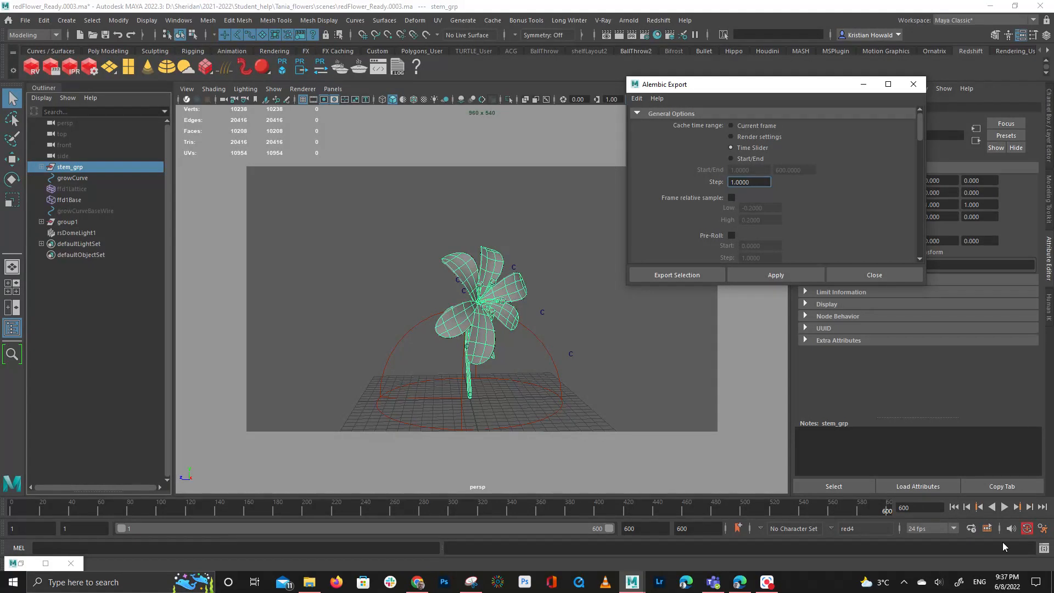
scroll(795, 141, down, 4)
scroll(749, 203, up, 2)
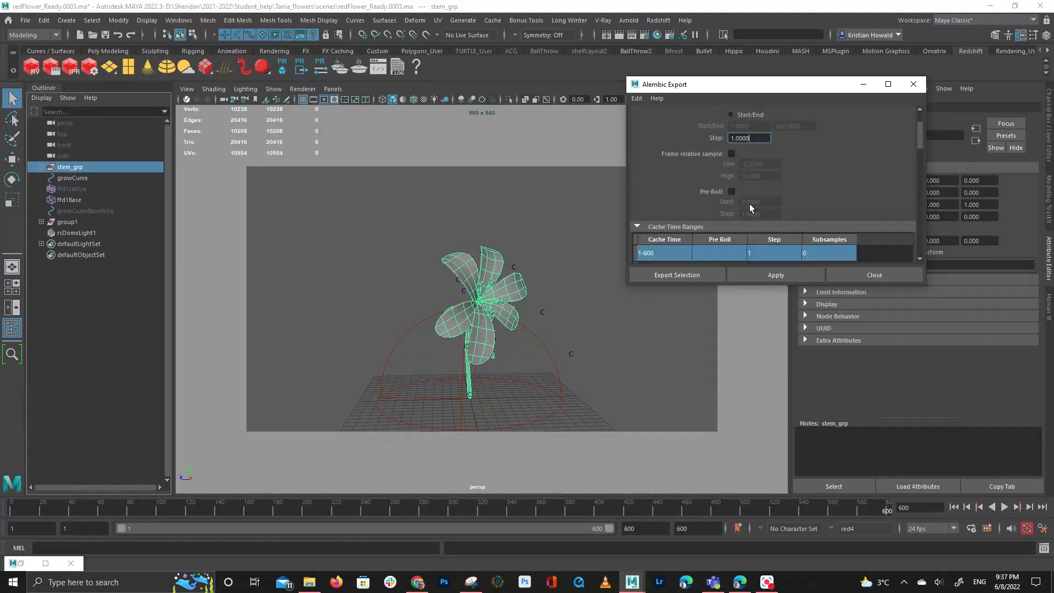
scroll(720, 170, down, 3)
scroll(725, 168, down, 4)
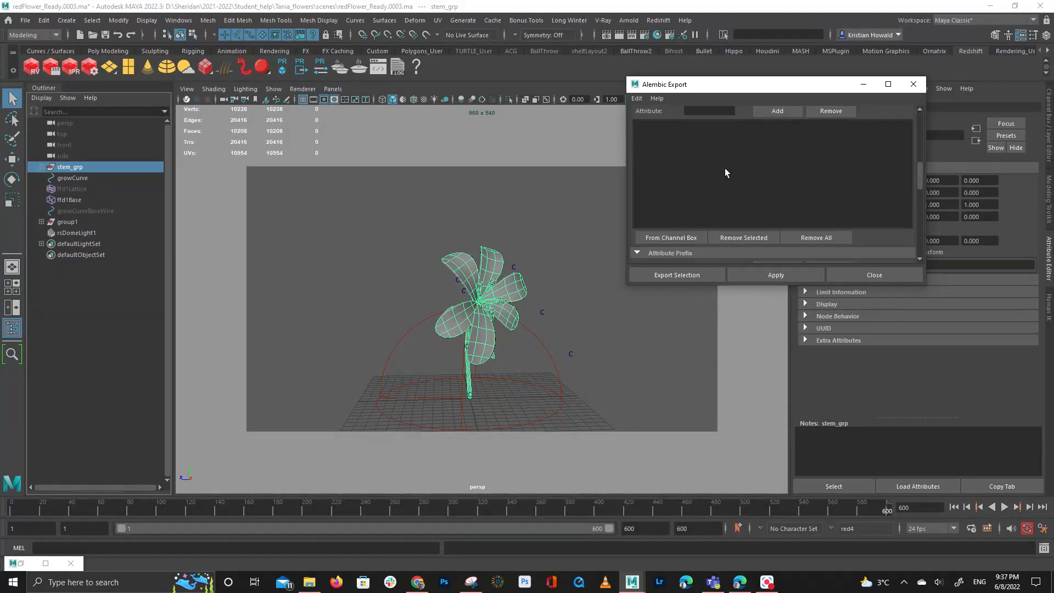
scroll(728, 168, down, 8)
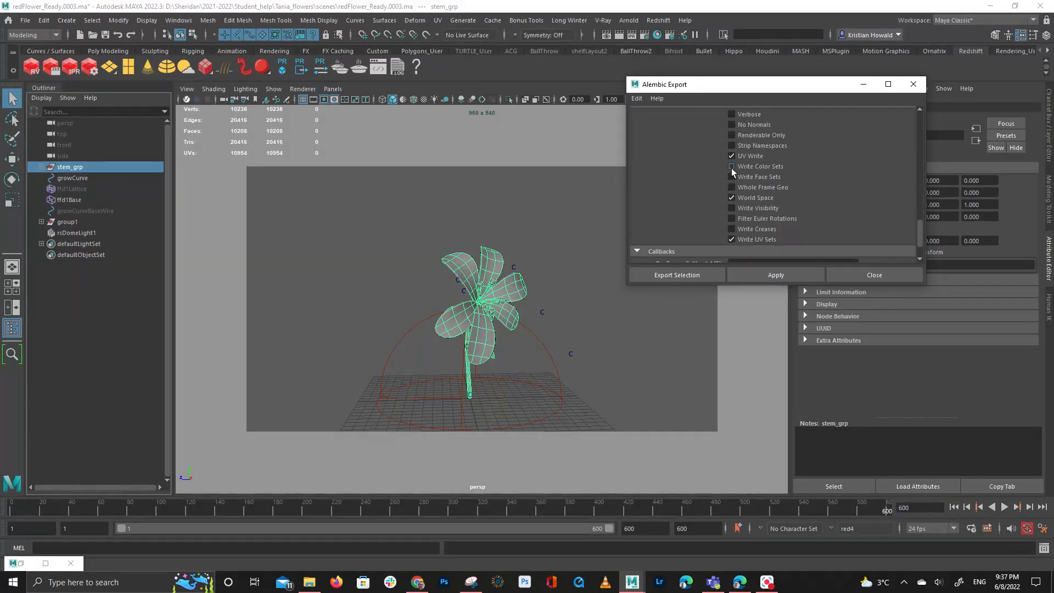
scroll(786, 187, up, 1)
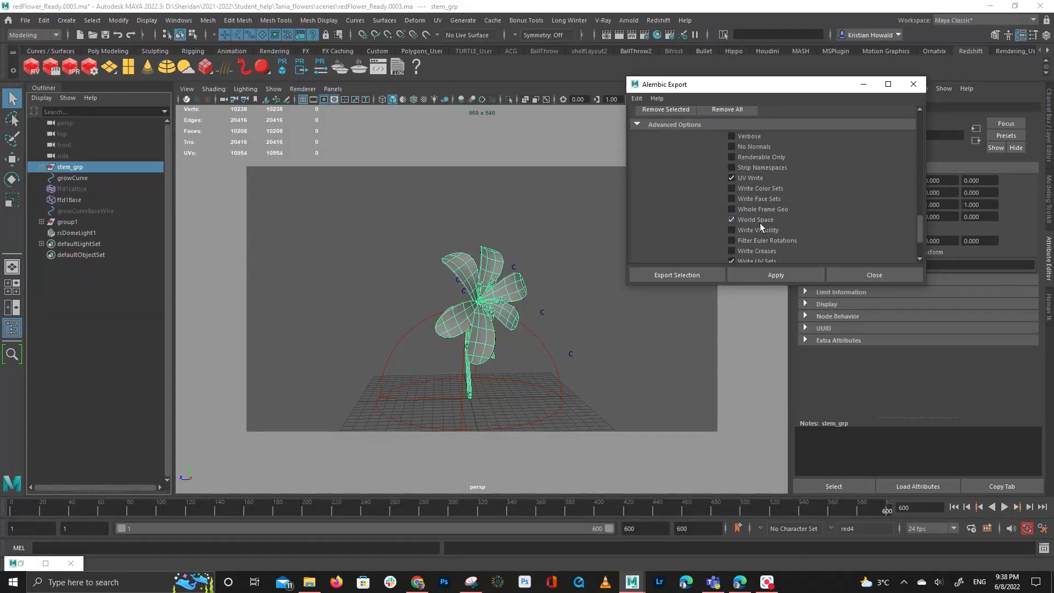
scroll(782, 222, down, 2)
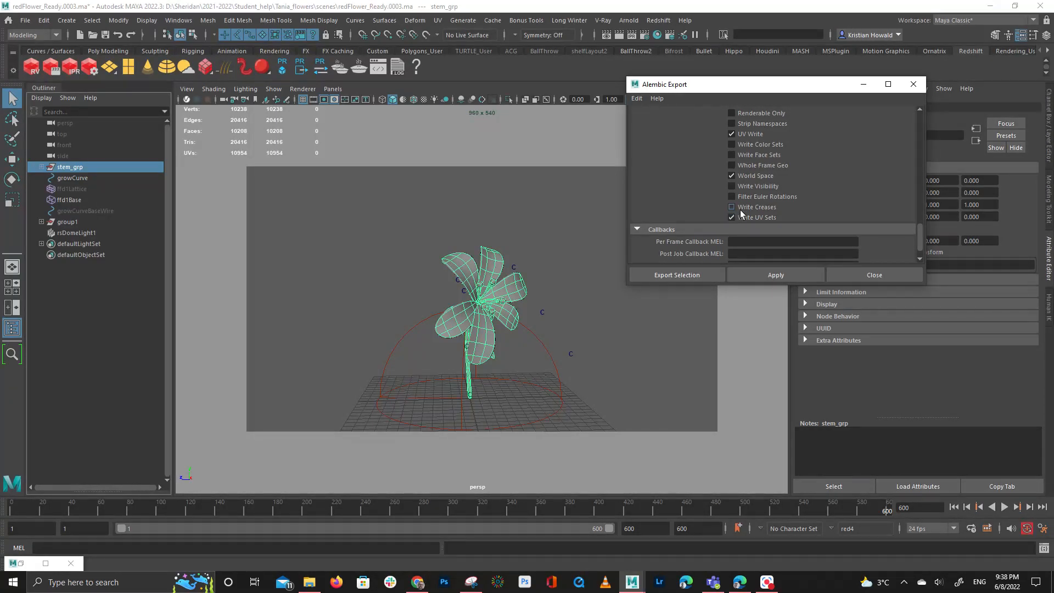
Export the selected stem_grp as an Alembic cache named wenwen in the project's cache/alembic folder
click(674, 275)
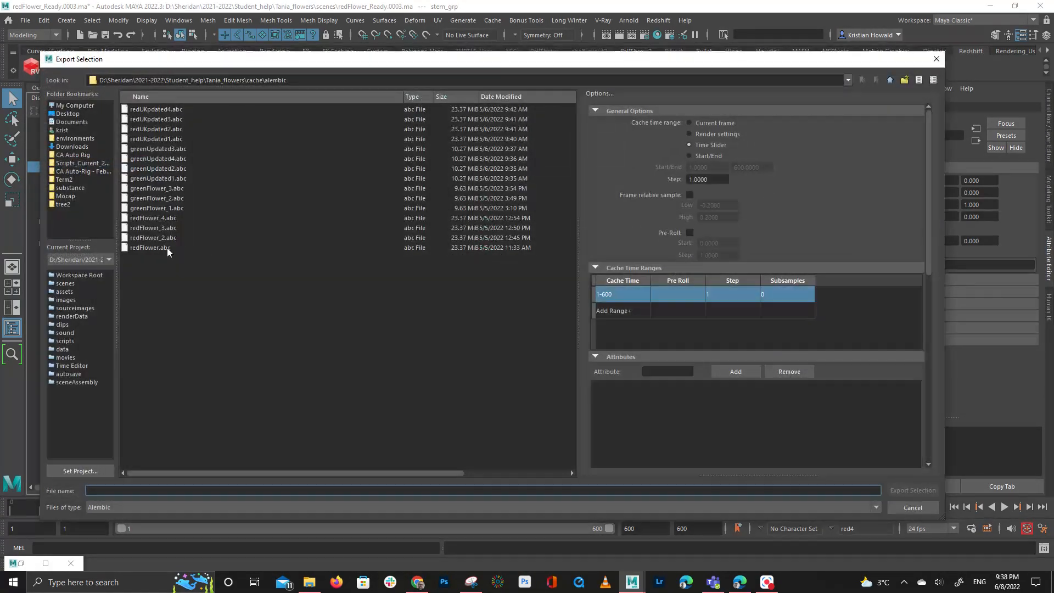
click(158, 492)
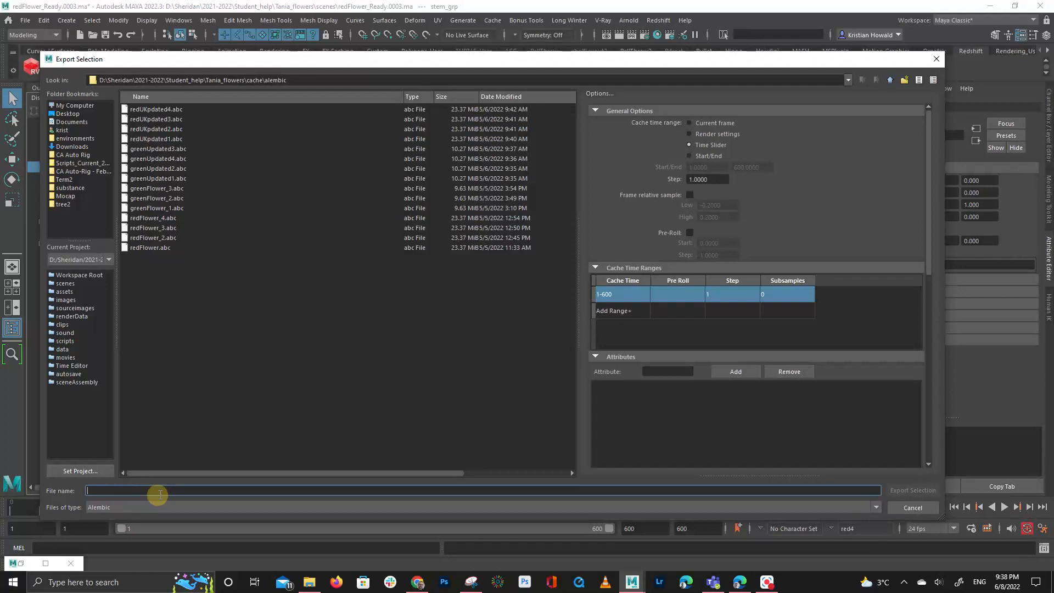
text(wenwen)
key(Return)
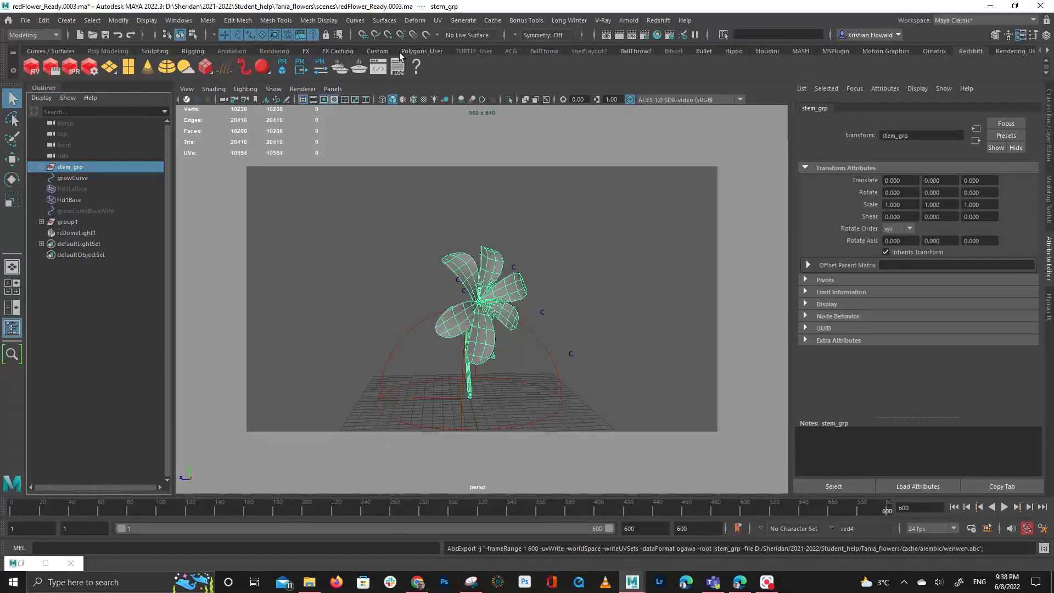
Open the Hypershade and graph the input and output connections of the redFlower_mtl material
click(657, 35)
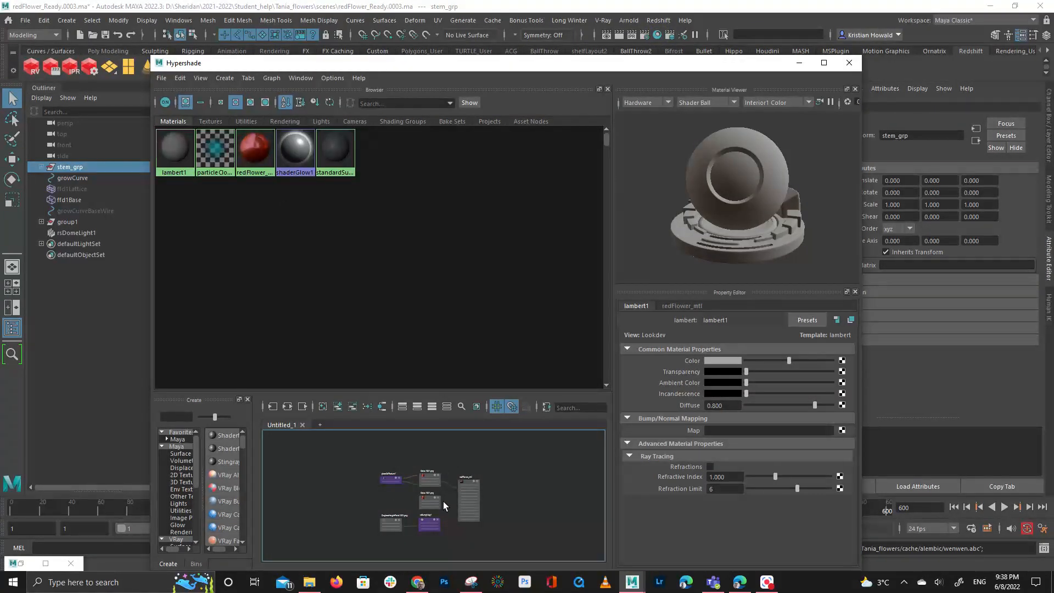
click(461, 487)
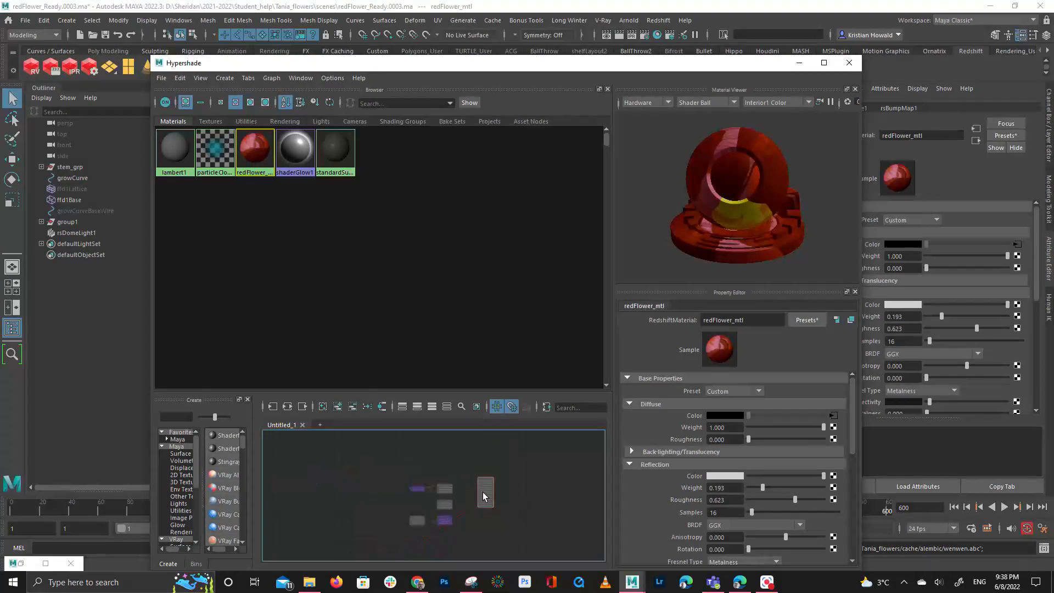
scroll(534, 550, down, 3)
click(503, 505)
click(450, 489)
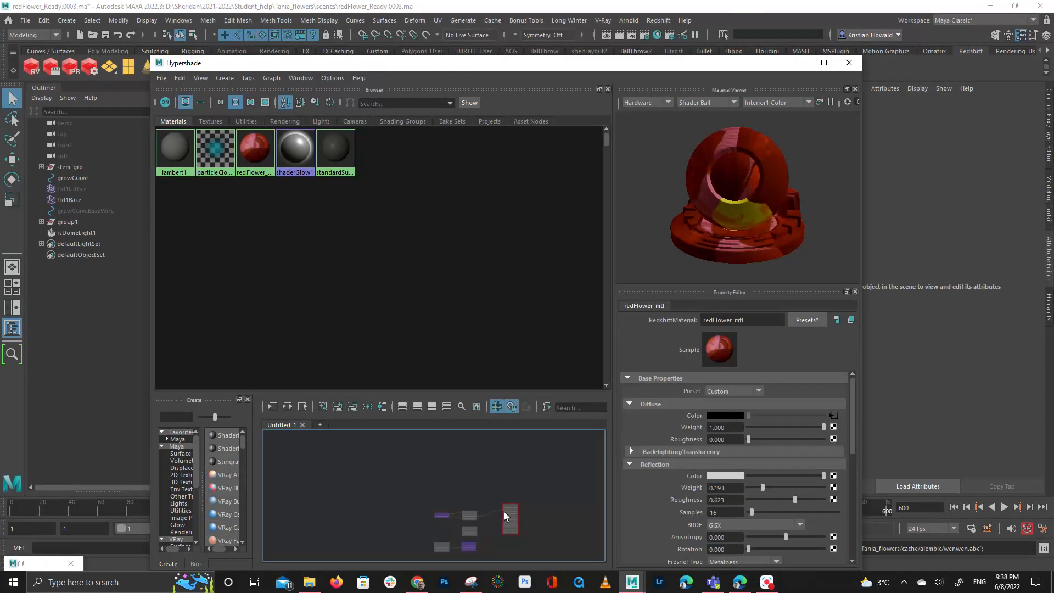
click(290, 406)
click(549, 460)
click(294, 406)
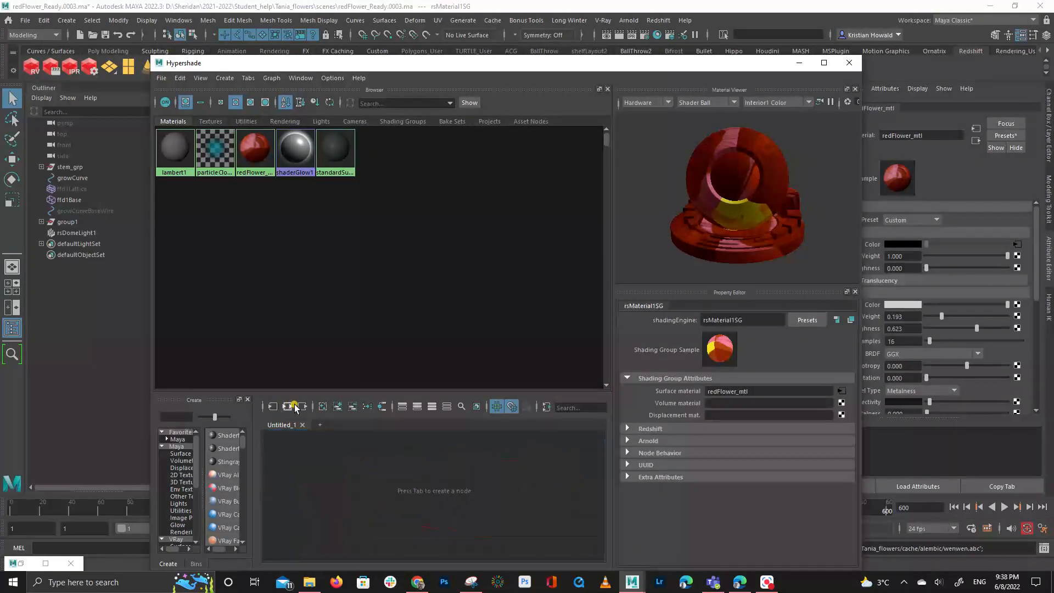
Export the whole redFlower_mtl shading network as wenwen_flower into sourceimages/redFlower and close the Hypershade
drag(277, 445, 591, 562)
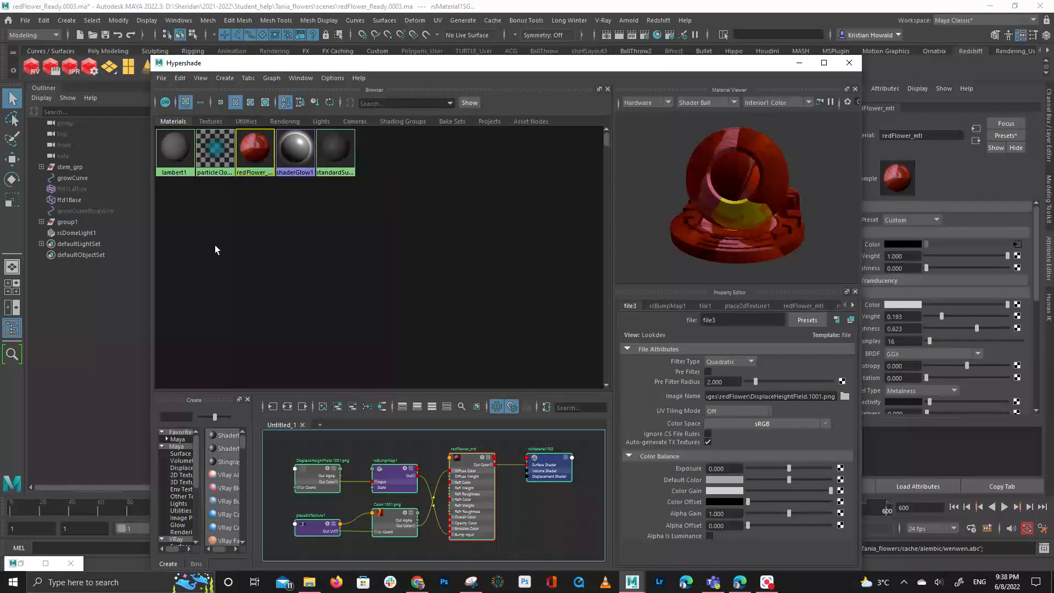
click(161, 78)
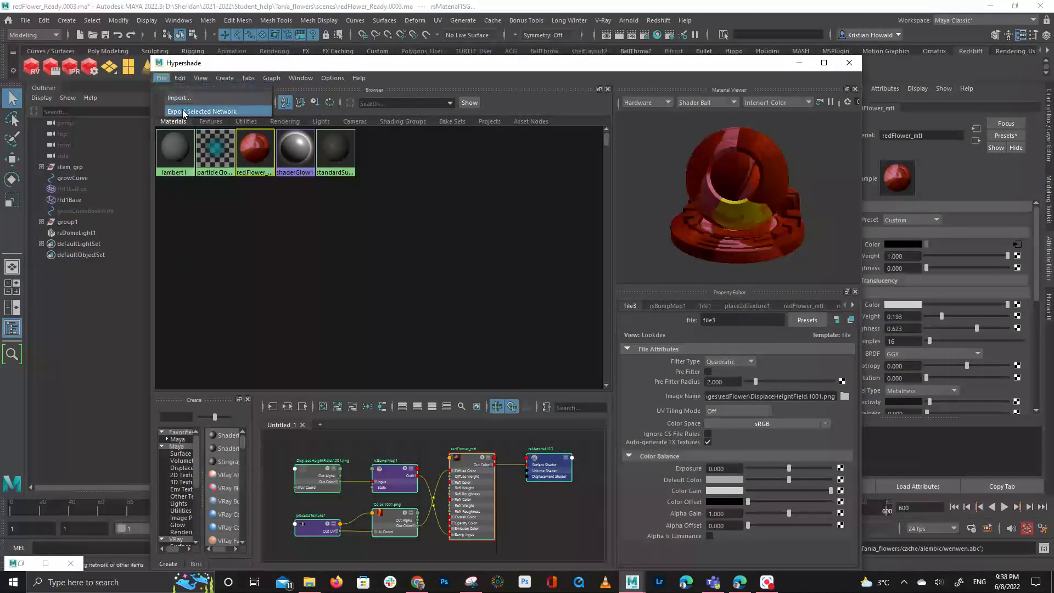
click(226, 112)
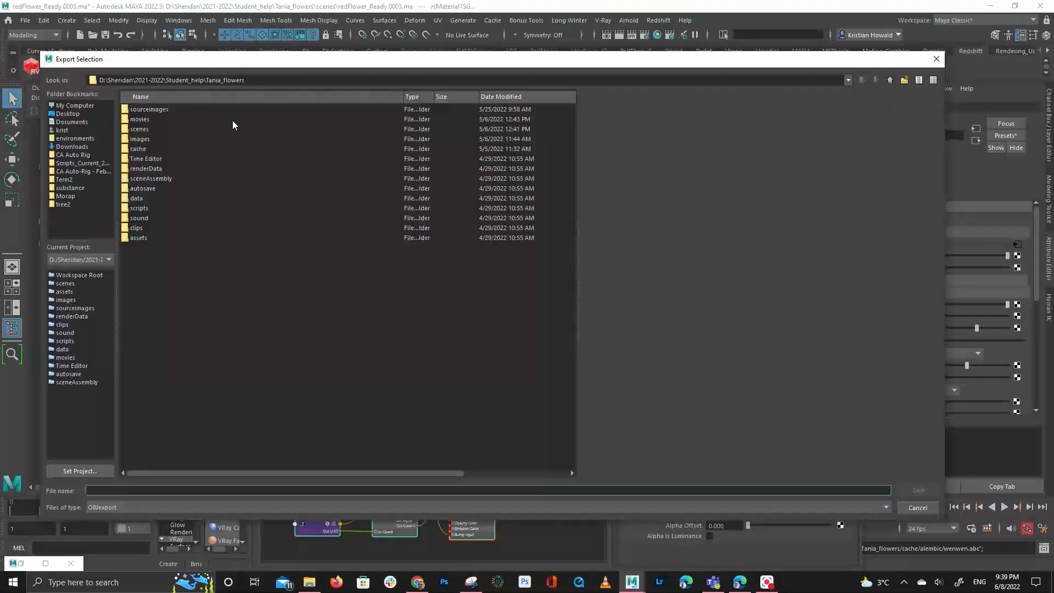
text(wen)
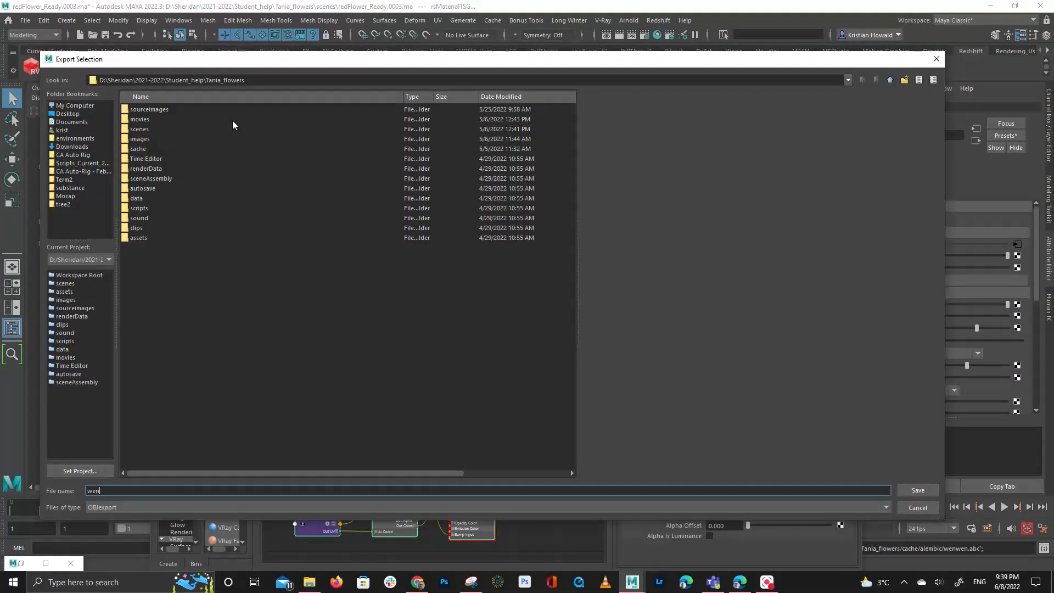
text(wen_Flower)
double_click(158, 109)
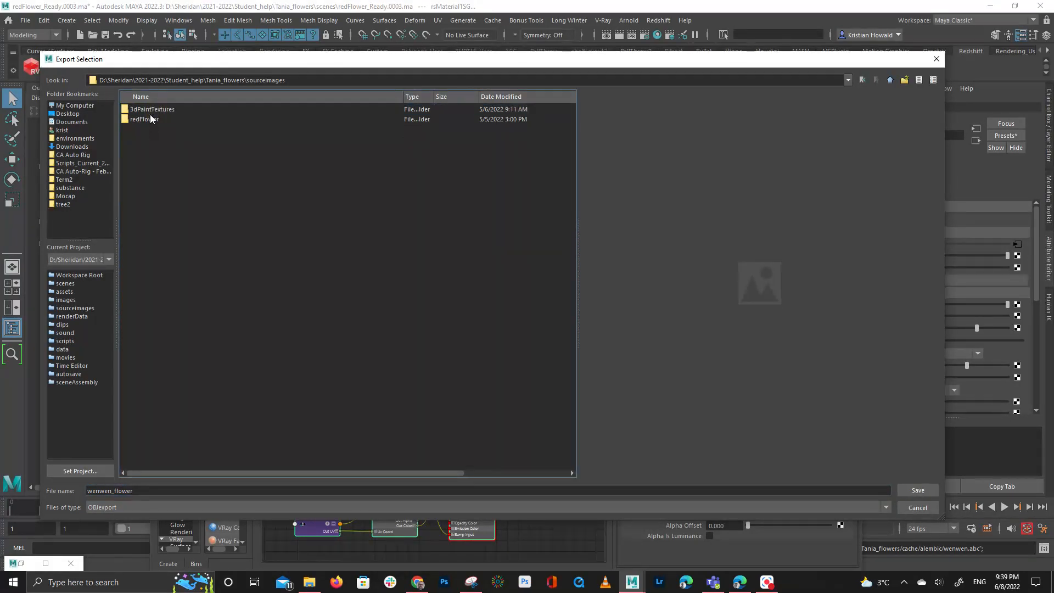
double_click(150, 117)
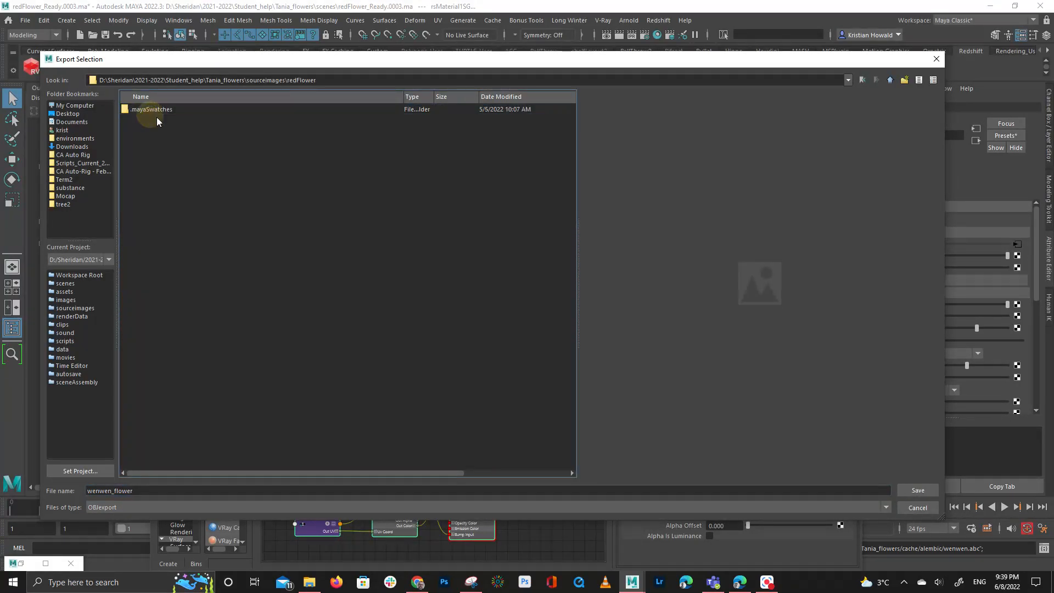
click(916, 489)
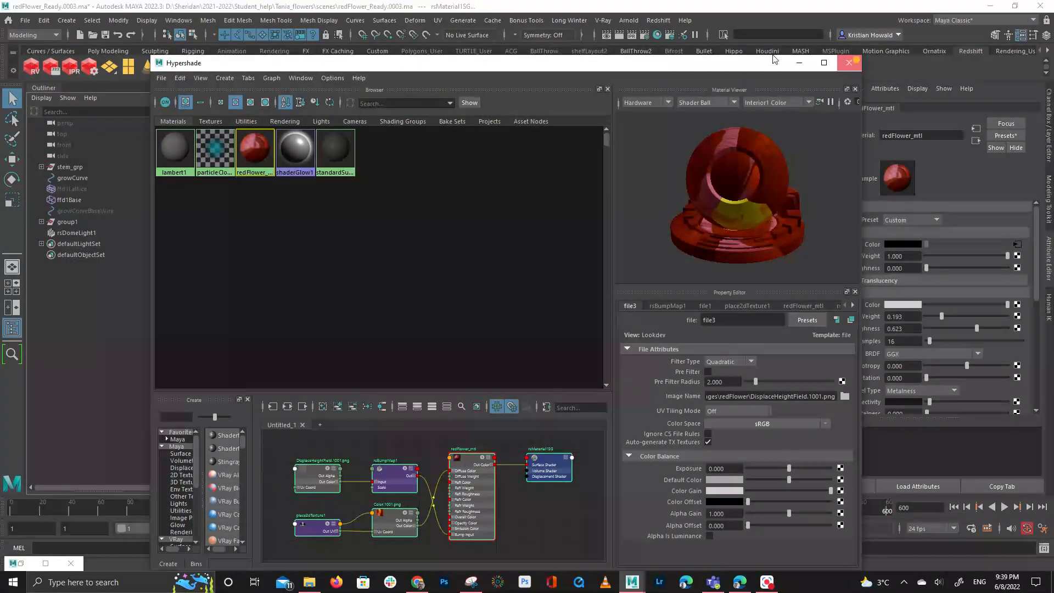
click(847, 61)
click(349, 189)
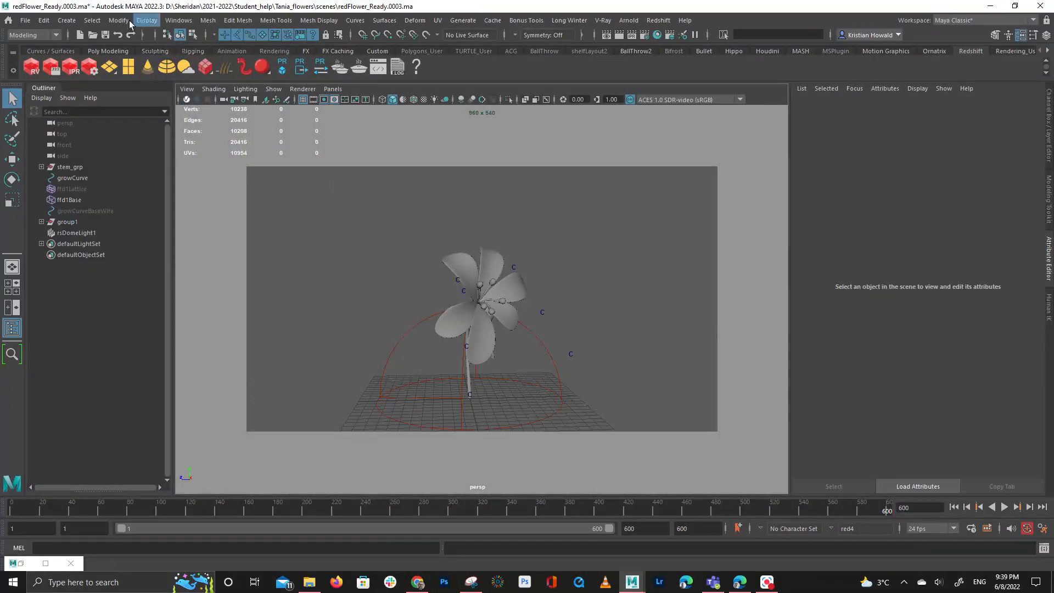
Start a new scene without saving the changes to the flower scene
click(26, 21)
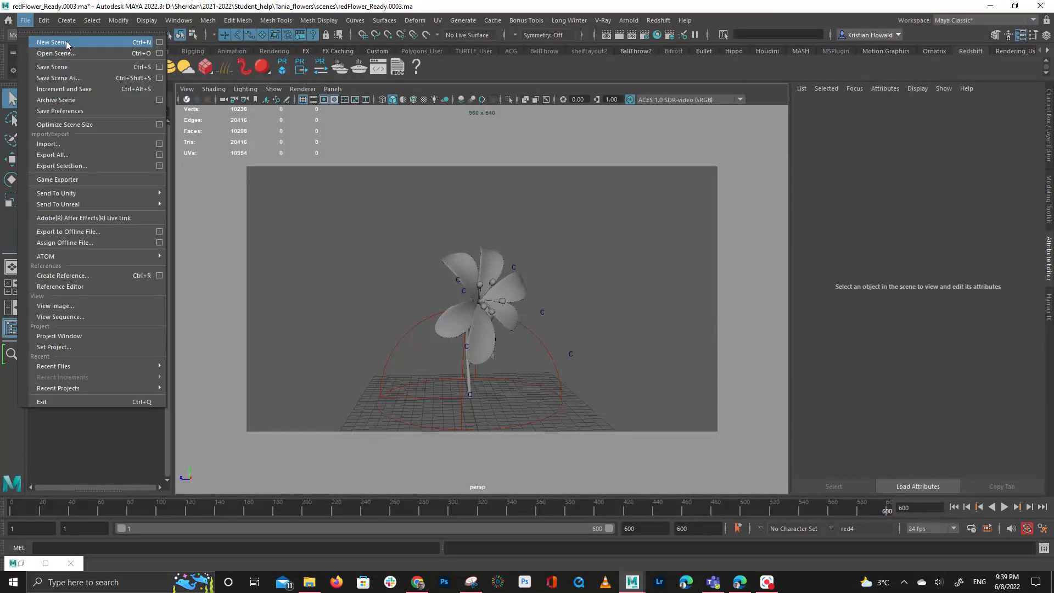
click(44, 43)
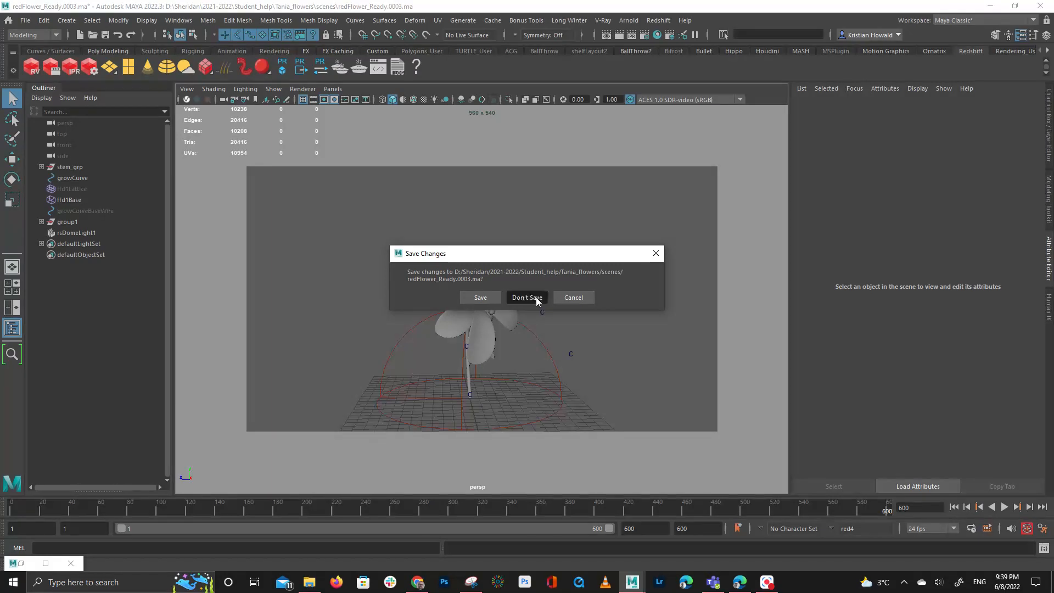
click(529, 297)
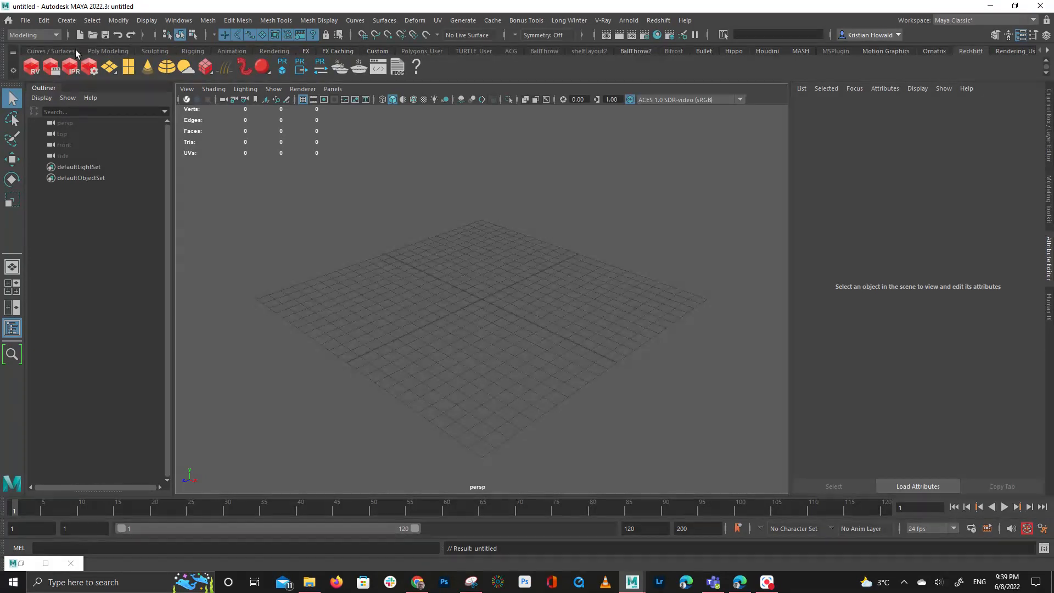
Create a polygon plane at the origin and scale it uniformly to about three times the grid's width
click(42, 51)
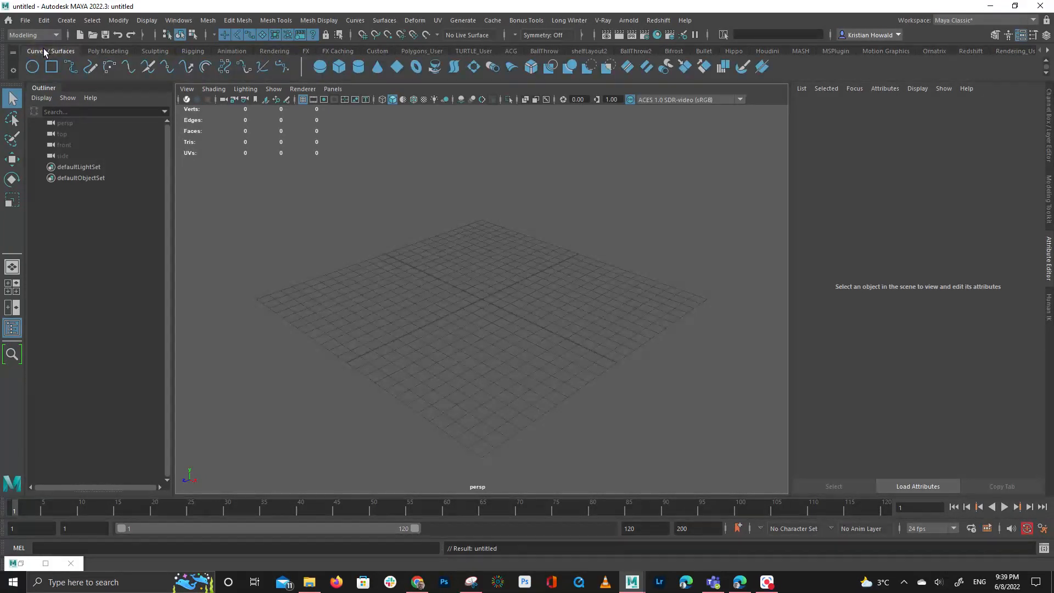
click(97, 53)
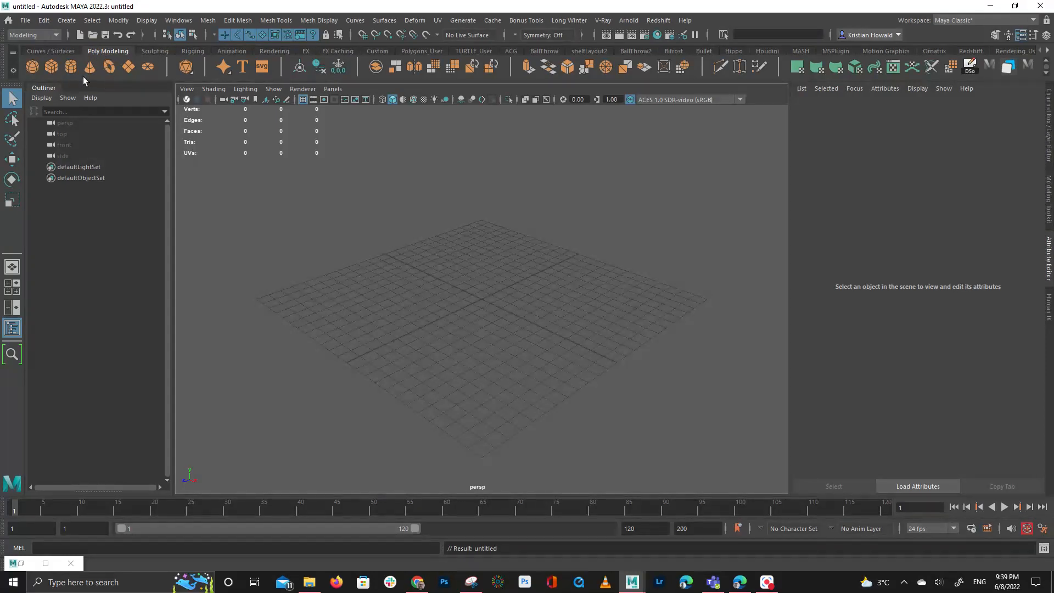
click(127, 67)
drag(482, 298, 816, 342)
scroll(529, 321, down, 7)
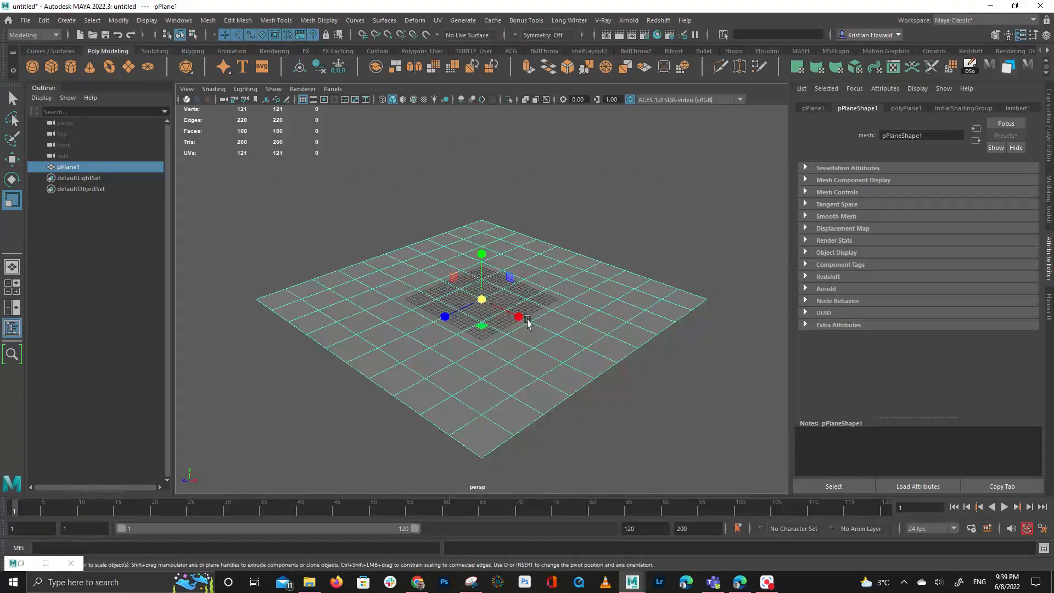
Scale the ground plane uniformly to about 108.5 and raise its width and height subdivisions to 37
drag(482, 300, 601, 317)
key(ctrl+a)
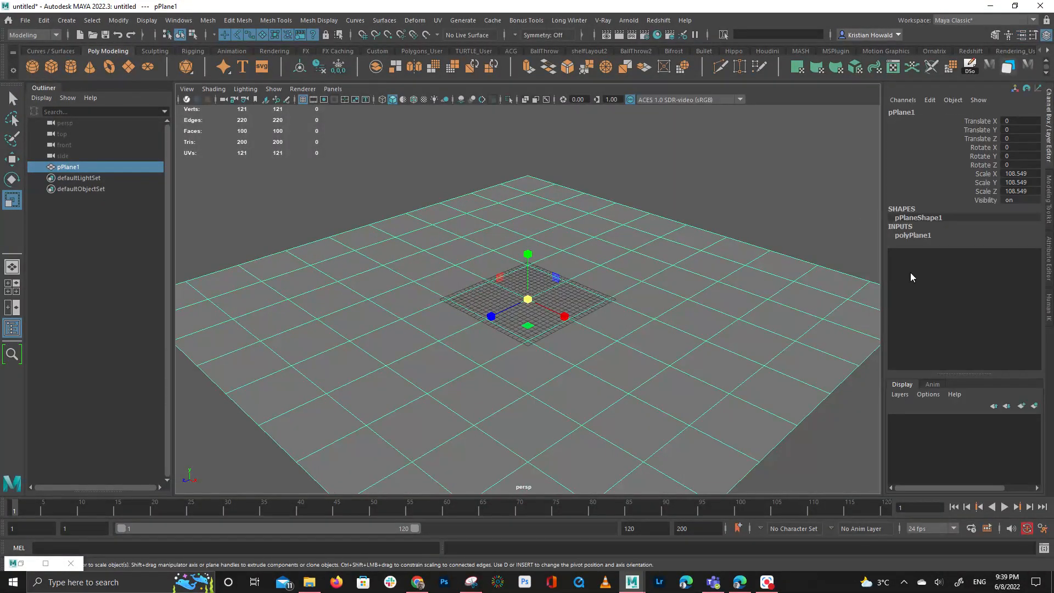
click(933, 236)
drag(950, 263, 951, 279)
middle_drag(543, 227, 733, 248)
Raise a broad hill on one side of the plane by moving a vertex up with a wide soft selection
key(q)
right_drag(443, 306, 373, 299)
click(337, 295)
key(b)
drag(295, 321, 590, 360)
key(w)
drag(328, 250, 324, 230)
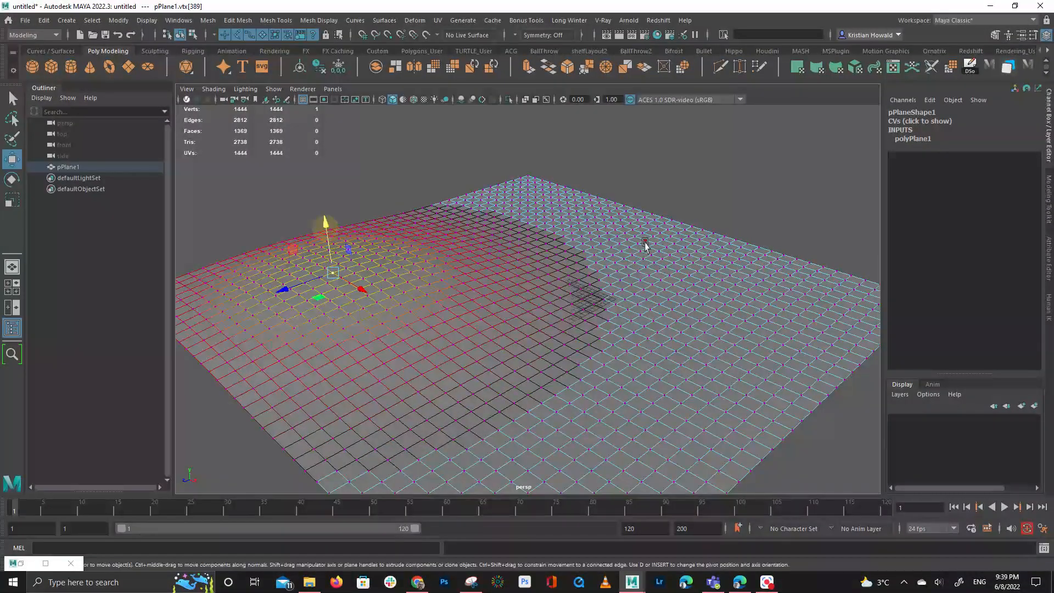
Raise two more soft-selected hills, one near the far edge and one near the front, and leave vertex editing
click(645, 239)
drag(651, 196, 651, 181)
click(780, 389)
drag(788, 348, 791, 319)
double_click(778, 149)
alt+drag(779, 179, 680, 222)
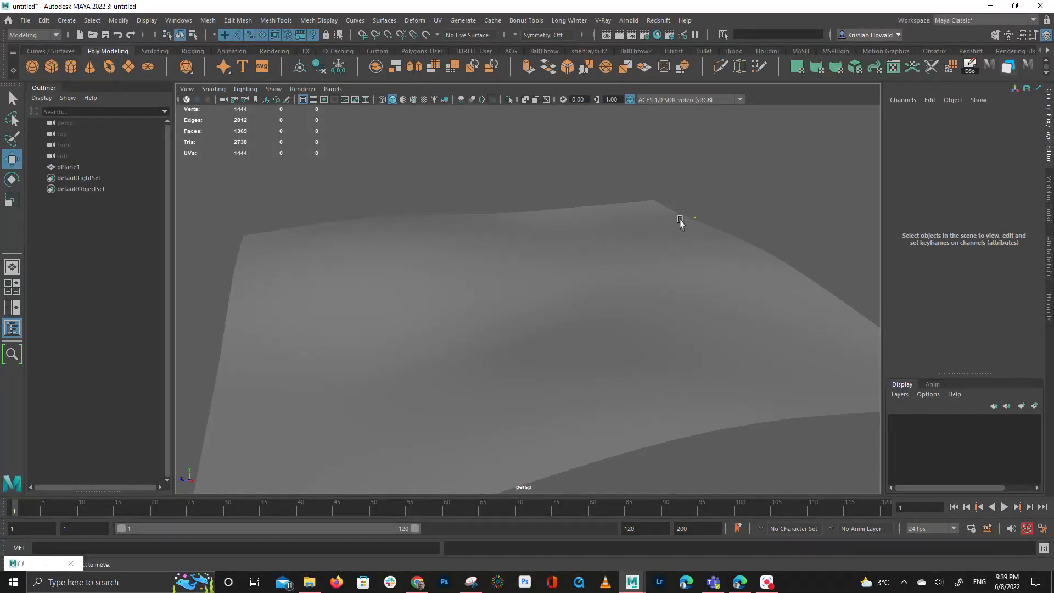
alt+drag(662, 127, 633, 122)
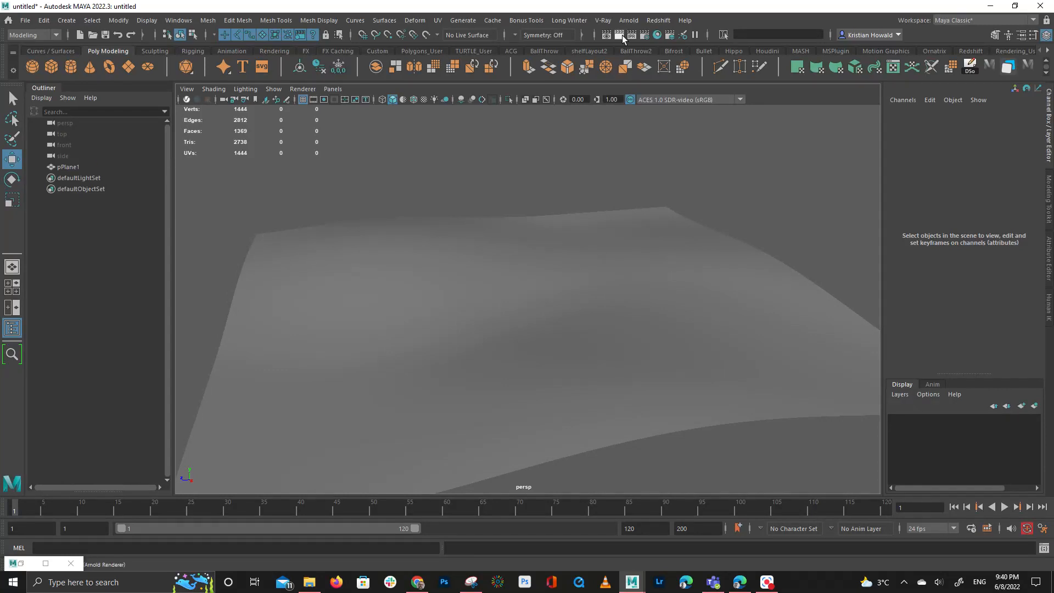
Import the Alembic cache redUKpdated1.abc into the scene root
click(492, 22)
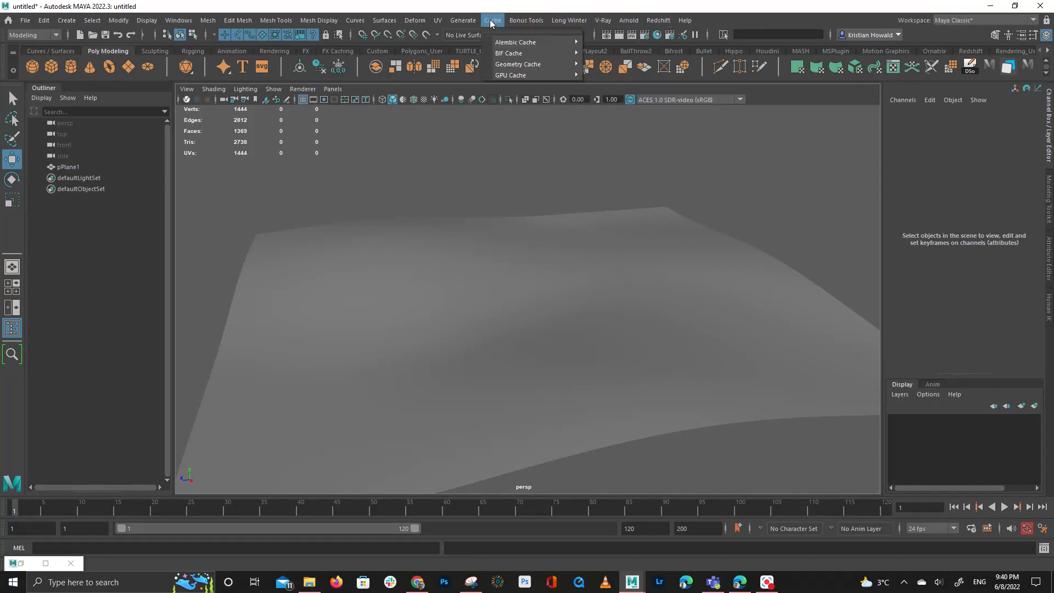
mouse_move(520, 44)
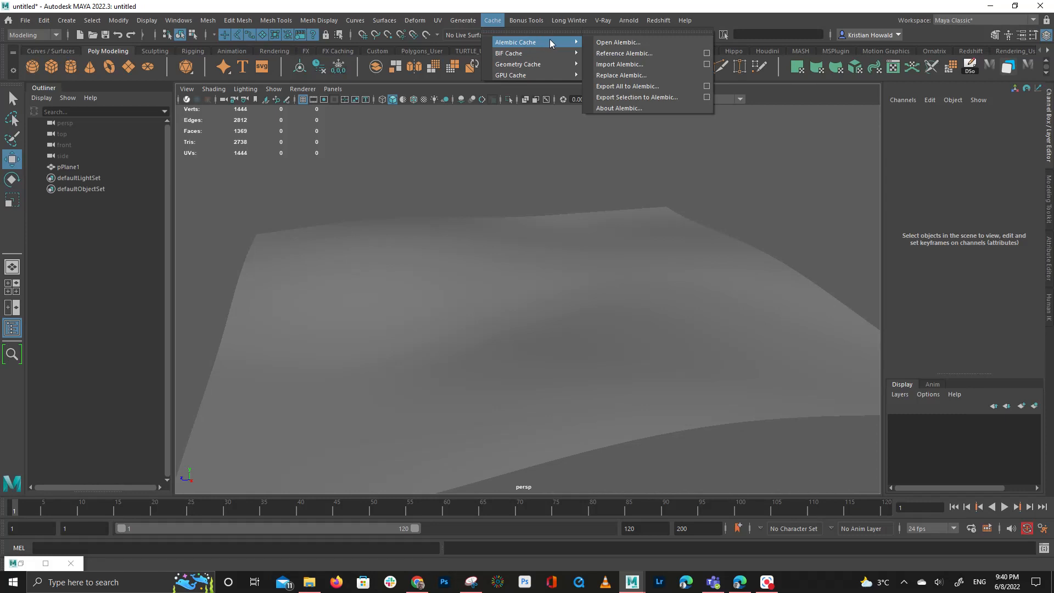
click(685, 64)
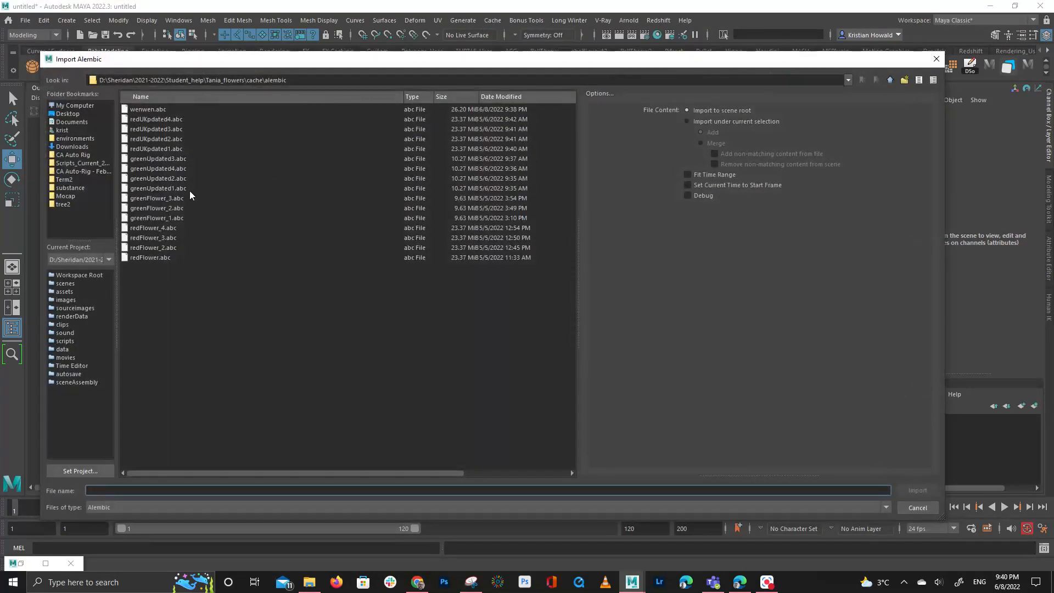
click(185, 121)
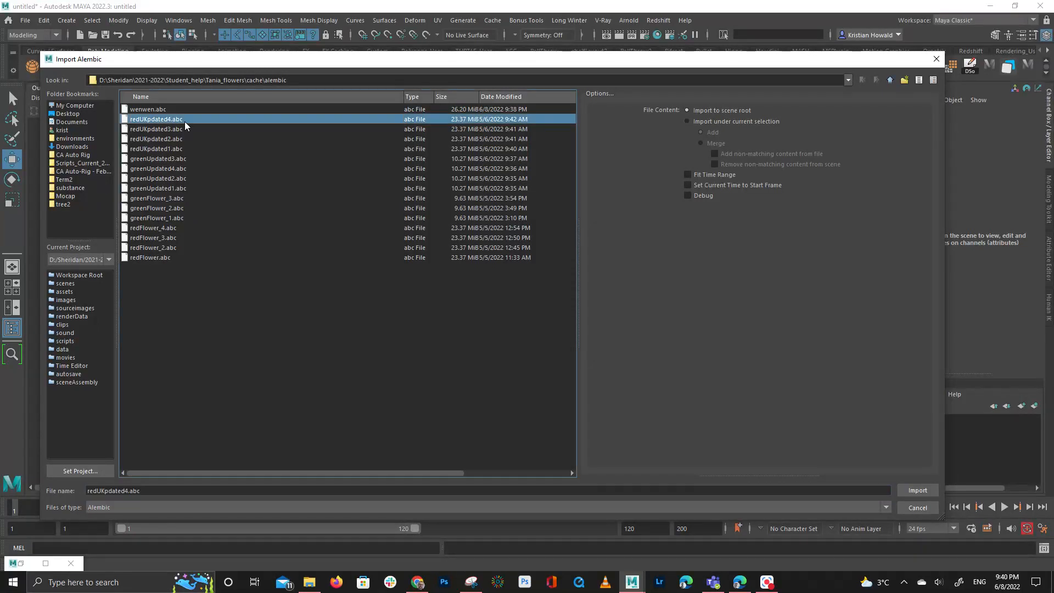
click(169, 148)
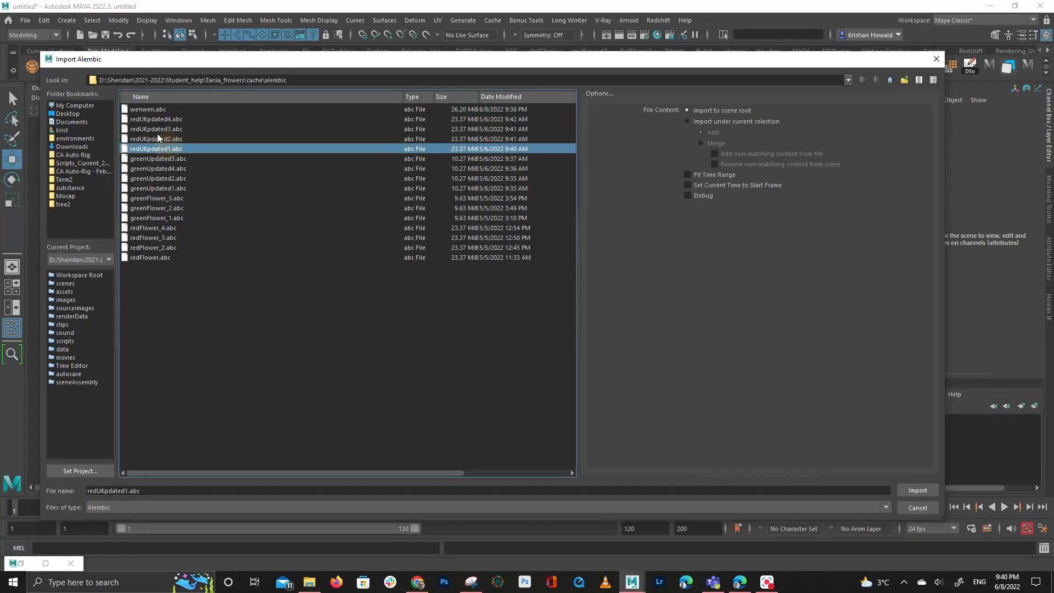
click(163, 119)
click(160, 149)
click(912, 490)
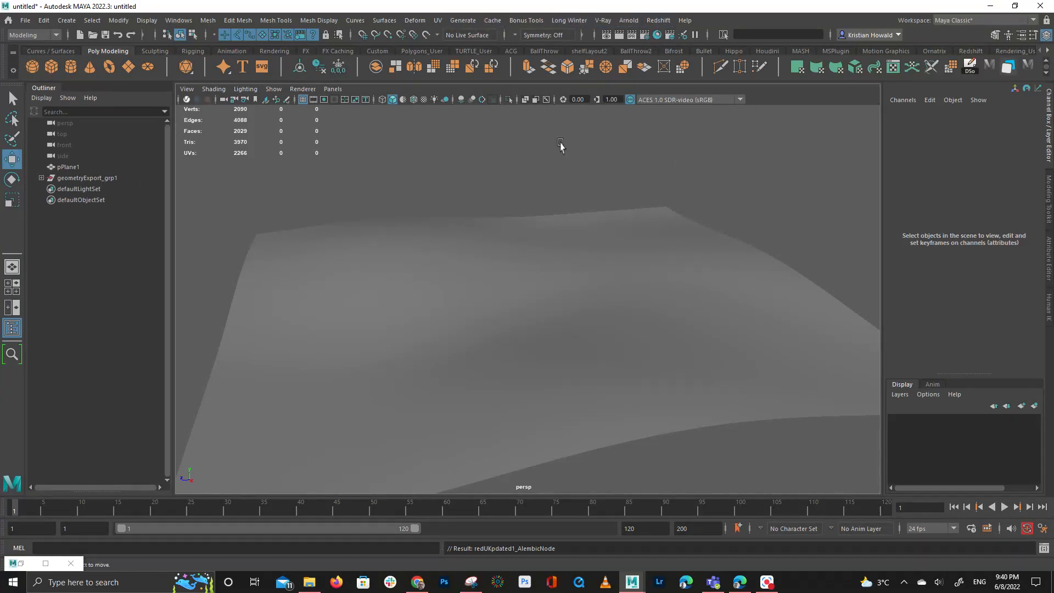
Import the Alembic caches redUKpdated2.abc, redUKpdated3.abc and redUKpdated4.abc one after another
key(g)
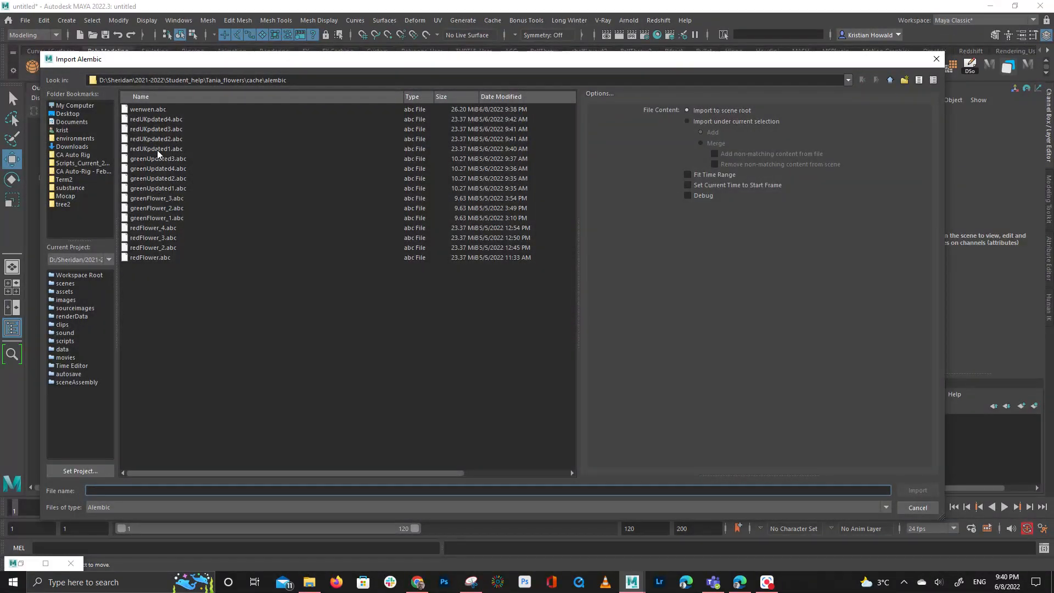
key(Escape)
key(g)
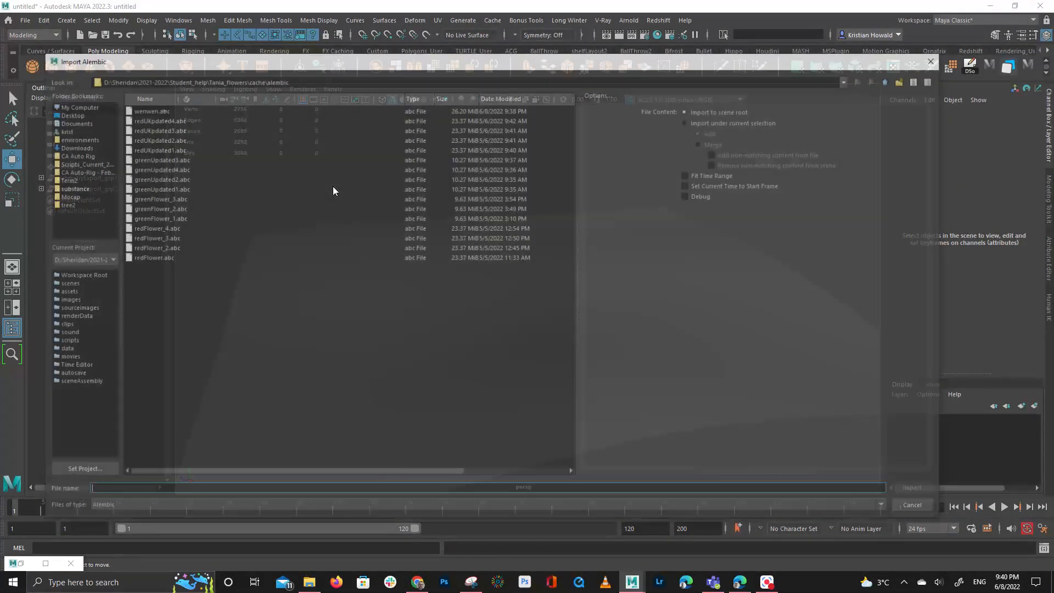
key(Escape)
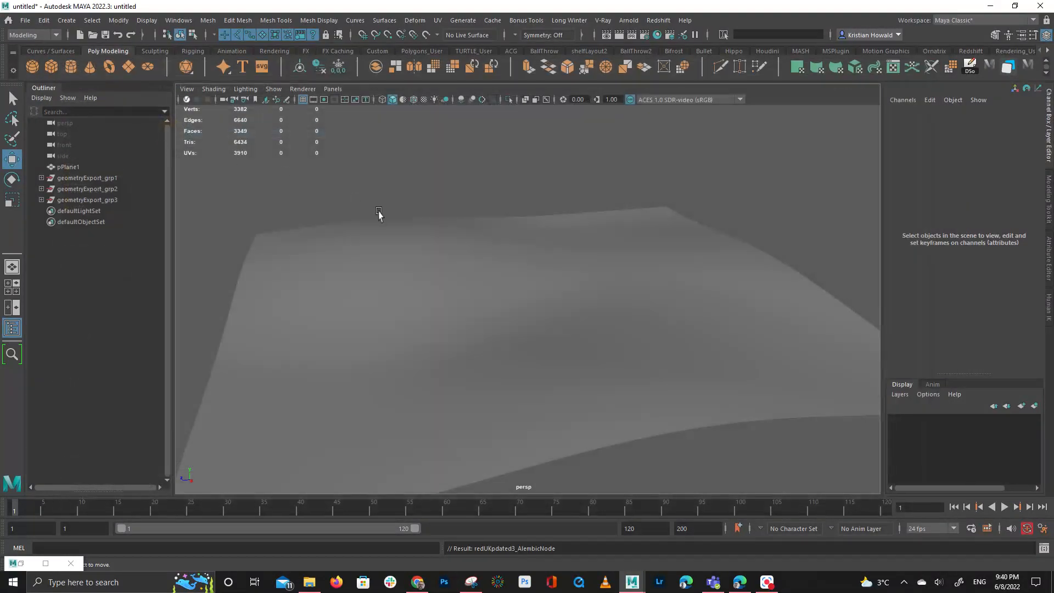
key(g)
double_click(179, 119)
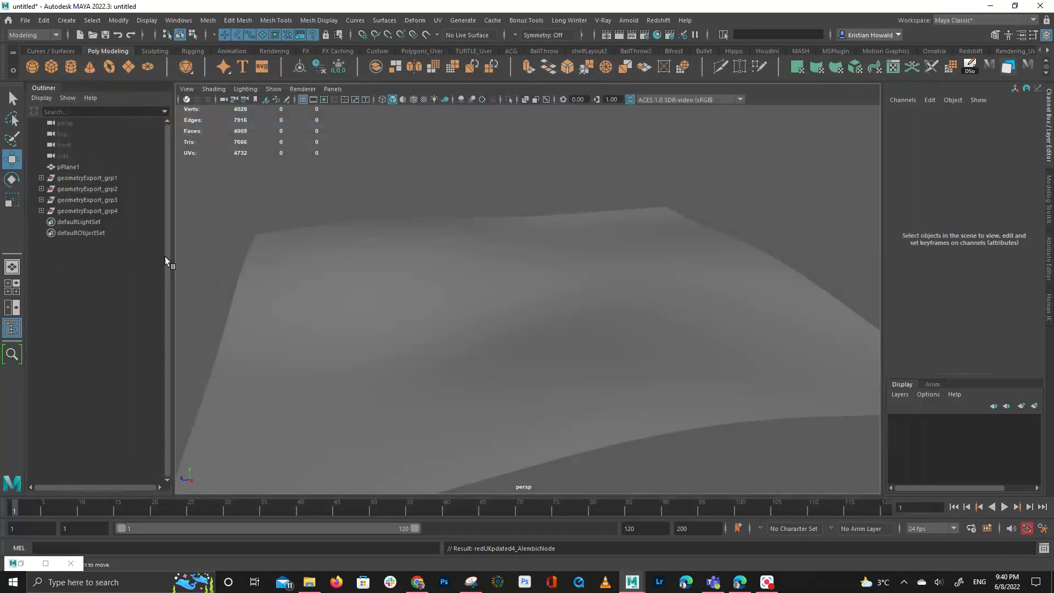
Open the Hypershade and import the redUDIMShader.ma shader file from the project's root folder
drag(74, 177, 87, 211)
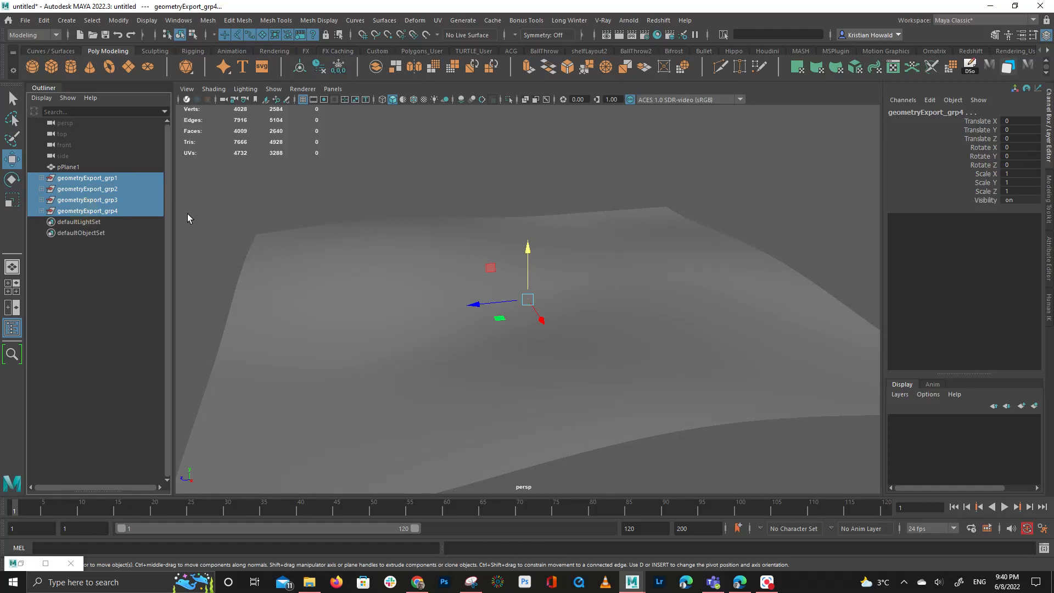
click(659, 35)
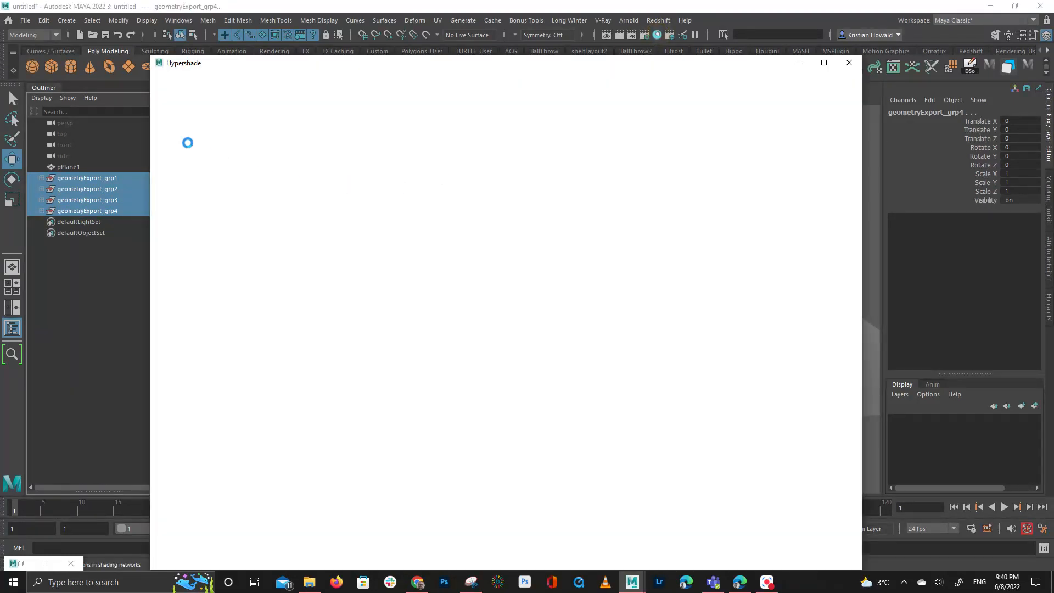
click(160, 79)
click(176, 95)
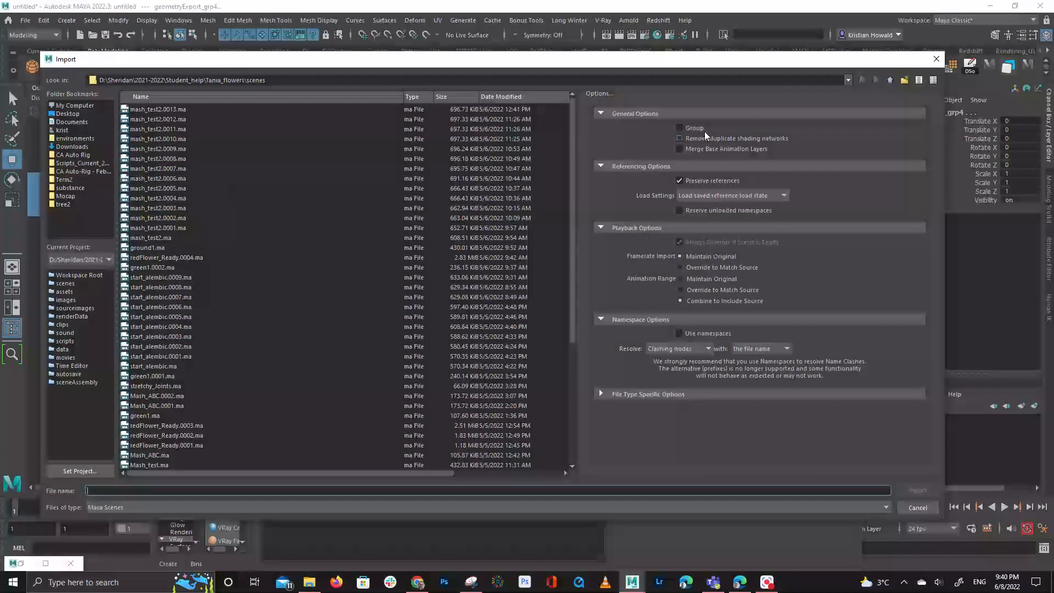
click(890, 80)
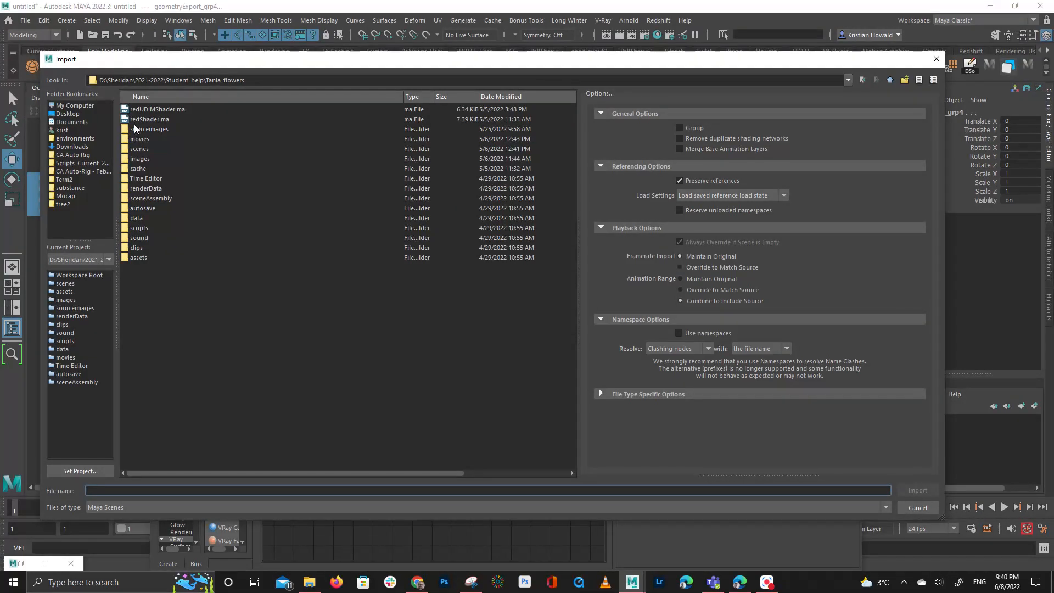
double_click(156, 109)
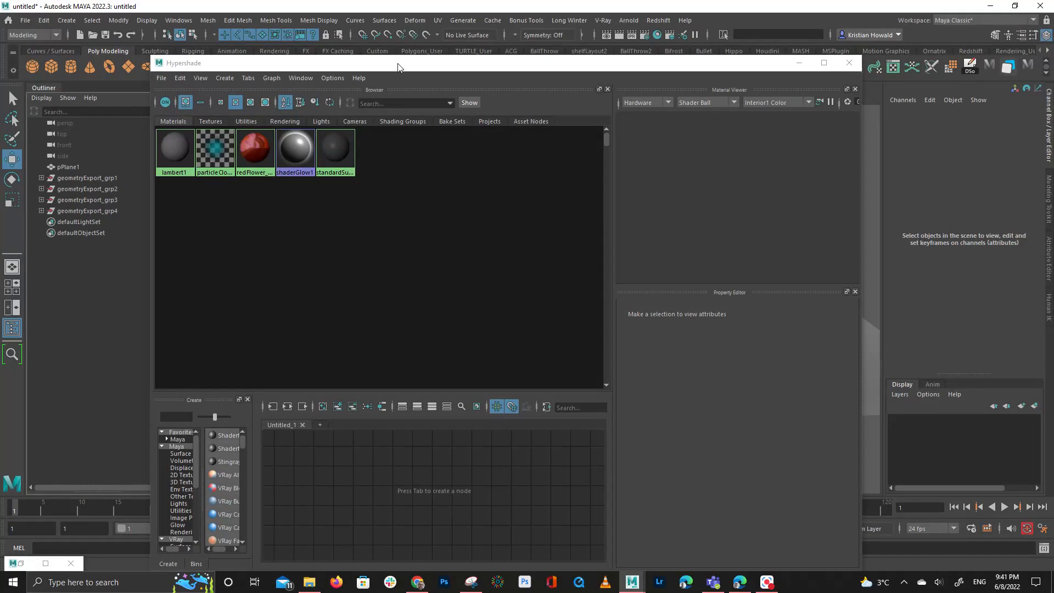
Assign the imported red flower material to geometryExport_grp1 through geometryExport_grp4 and minimise the Hypershade
drag(397, 62, 463, 395)
click(83, 178)
shift+click(86, 211)
right_drag(321, 482, 317, 410)
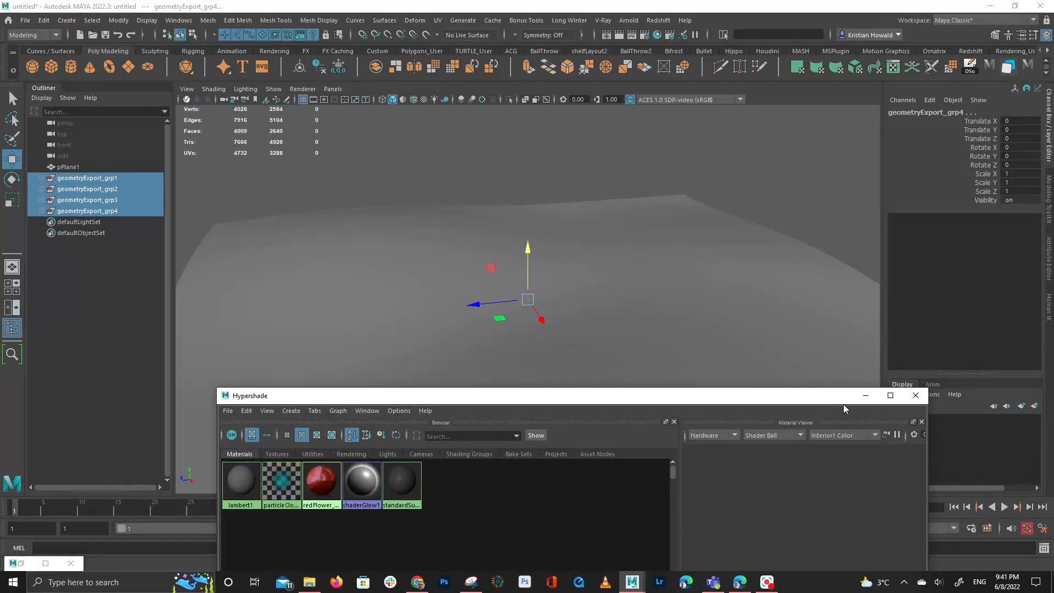
click(865, 395)
click(722, 141)
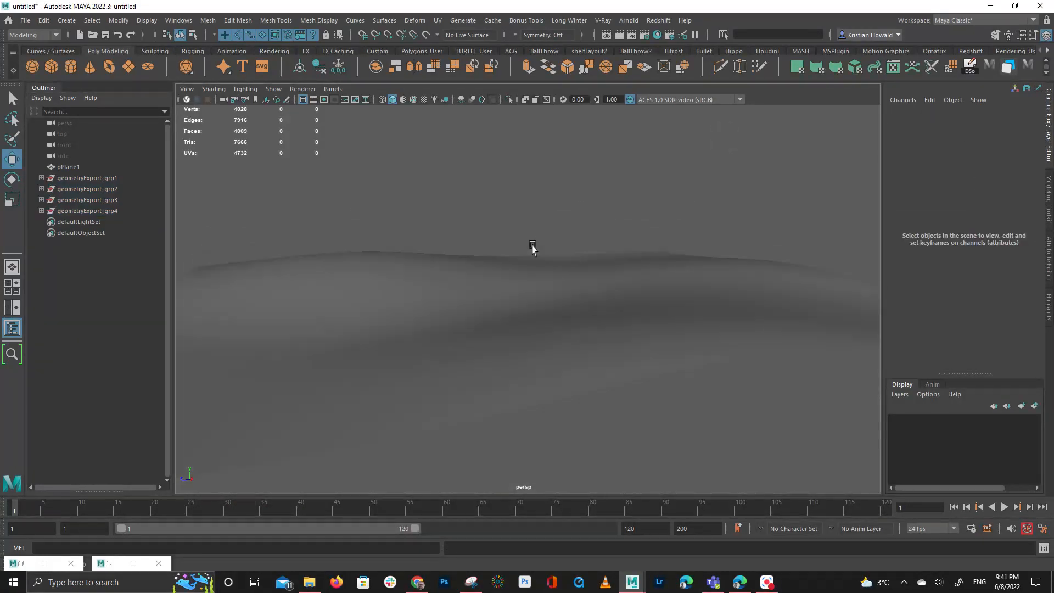
Scrub through the timeline to examine the imported flowers' growth animation and their position on the ground
alt+drag(535, 233, 558, 332)
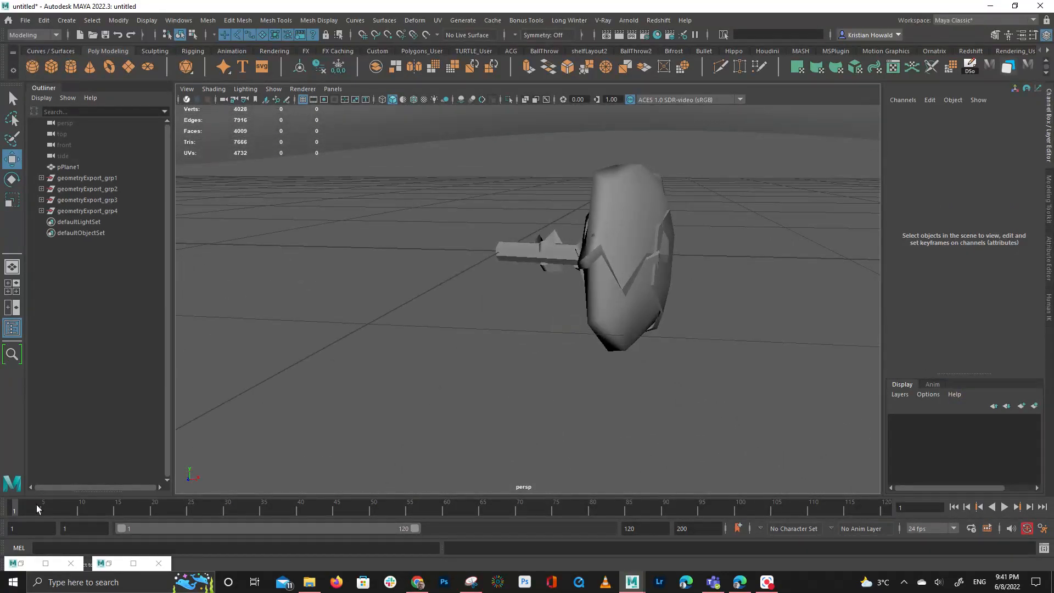
drag(22, 510, 160, 516)
drag(299, 525, 527, 511)
scroll(642, 256, down, 5)
click(645, 247)
alt+drag(644, 247, 458, 401)
click(329, 189)
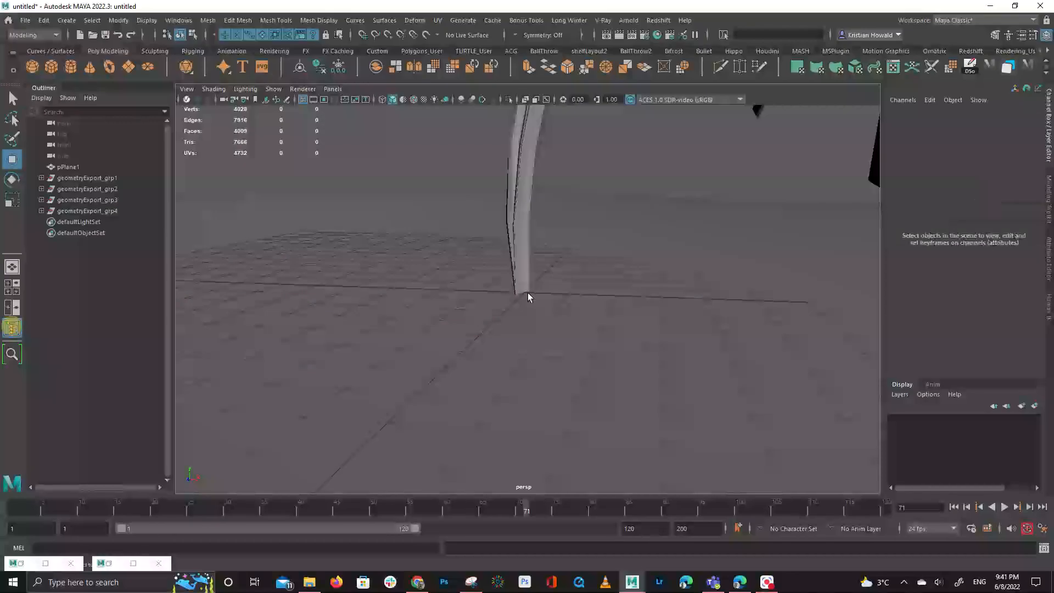
scroll(593, 294, down, 12)
alt+drag(576, 294, 528, 295)
alt+right_drag(528, 296, 698, 367)
alt+drag(699, 367, 494, 313)
drag(242, 510, 137, 527)
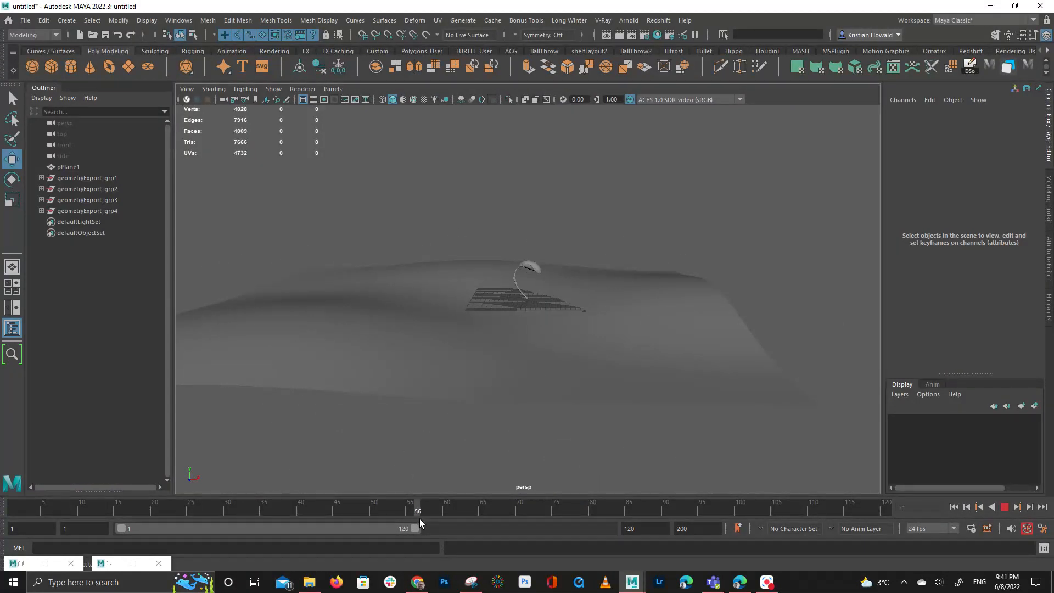
Go to frame 94 and shift the ground plane about 8 units in X and 3 units in Z
click(695, 510)
mouse_move(567, 380)
alt+mouse_down()
mouse_move(499, 400)
mouse_move(568, 398)
alt+mouse_up()
click(588, 381)
drag(503, 336, 603, 340)
Try to rotate the whole geometryExport_grp1 group
click(83, 178)
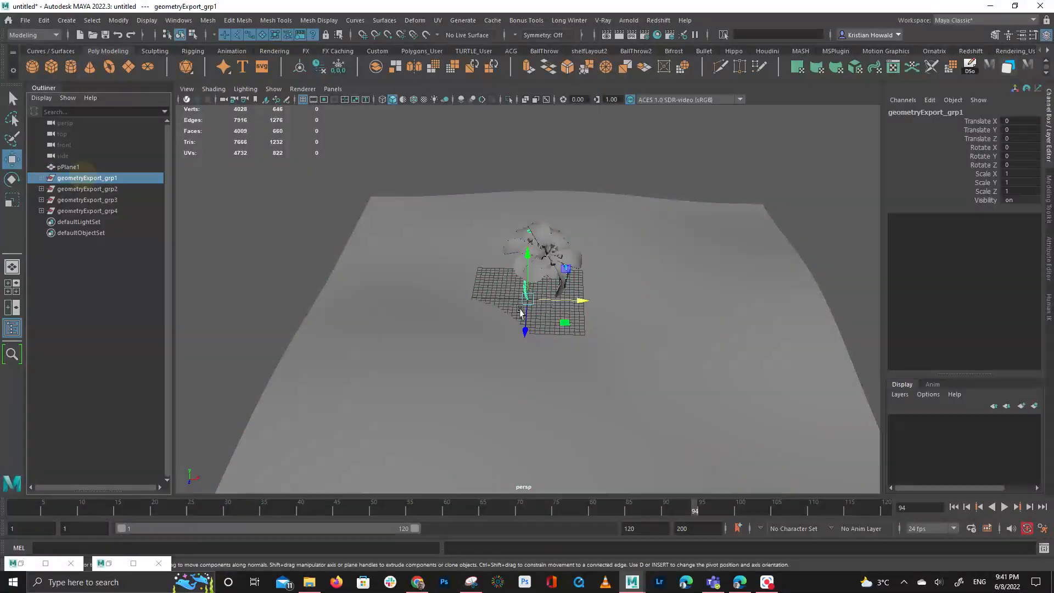
key(e)
drag(506, 327, 612, 308)
key(ctrl+z)
Rotate all meshes inside geometryExport_grp1 about the vertical axis to a Rotate Y of about 43 degrees
scroll(562, 341, up, 4)
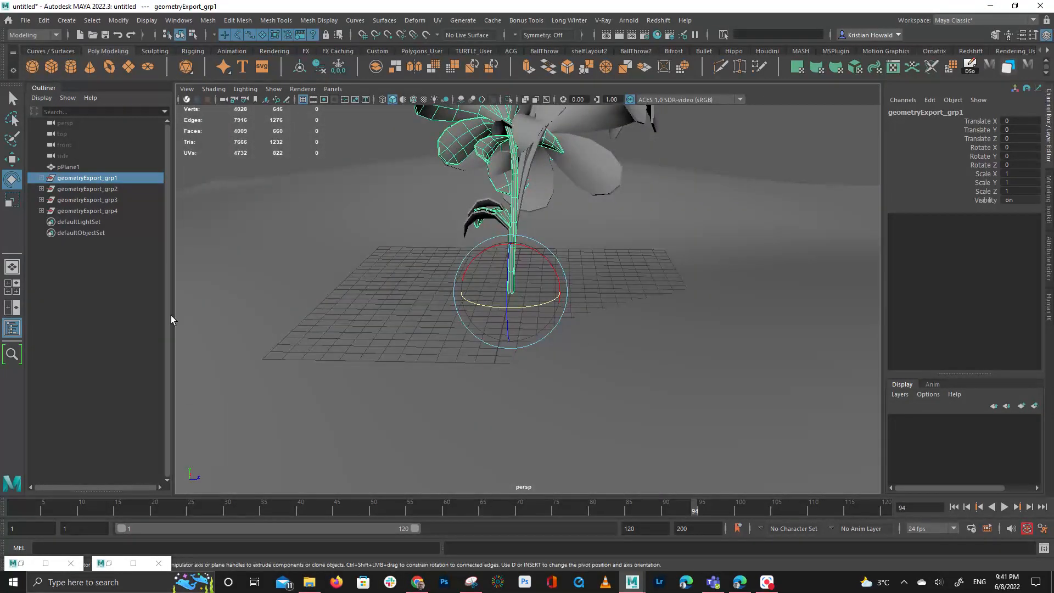
click(41, 178)
drag(58, 189, 91, 345)
drag(488, 311, 527, 311)
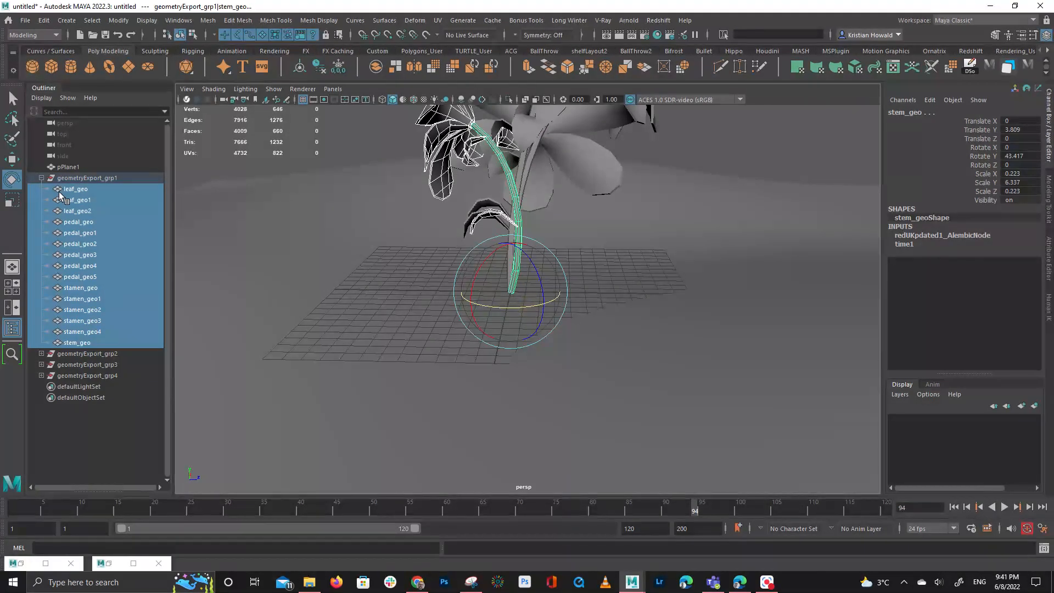
Rotate all meshes inside geometryExport_grp2 about the vertical axis to a Rotate Y of about -79 degrees
click(41, 354)
click(81, 365)
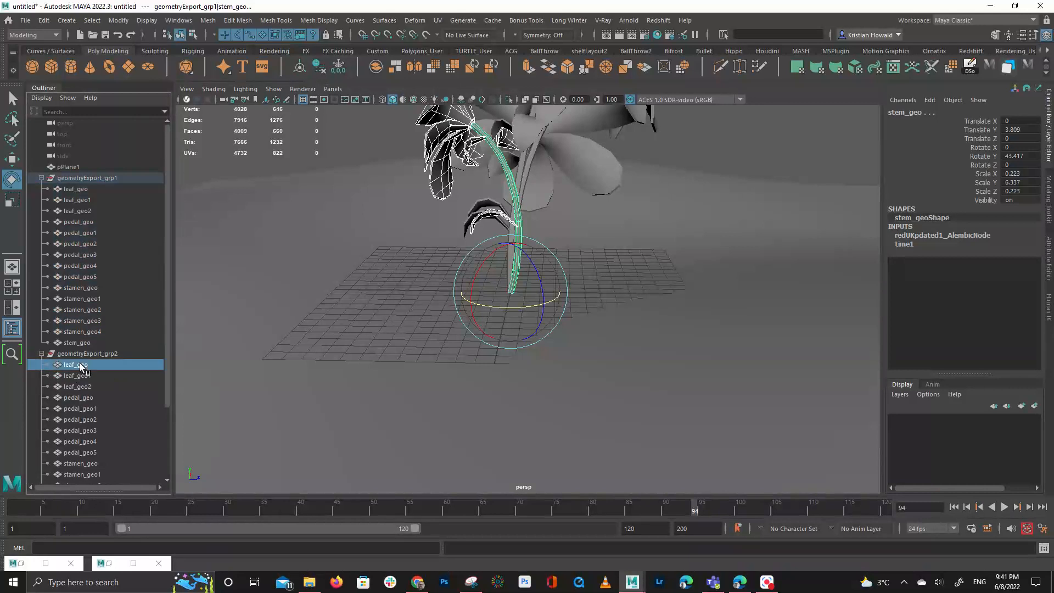
scroll(83, 373, down, 3)
shift+click(85, 432)
drag(549, 312, 483, 306)
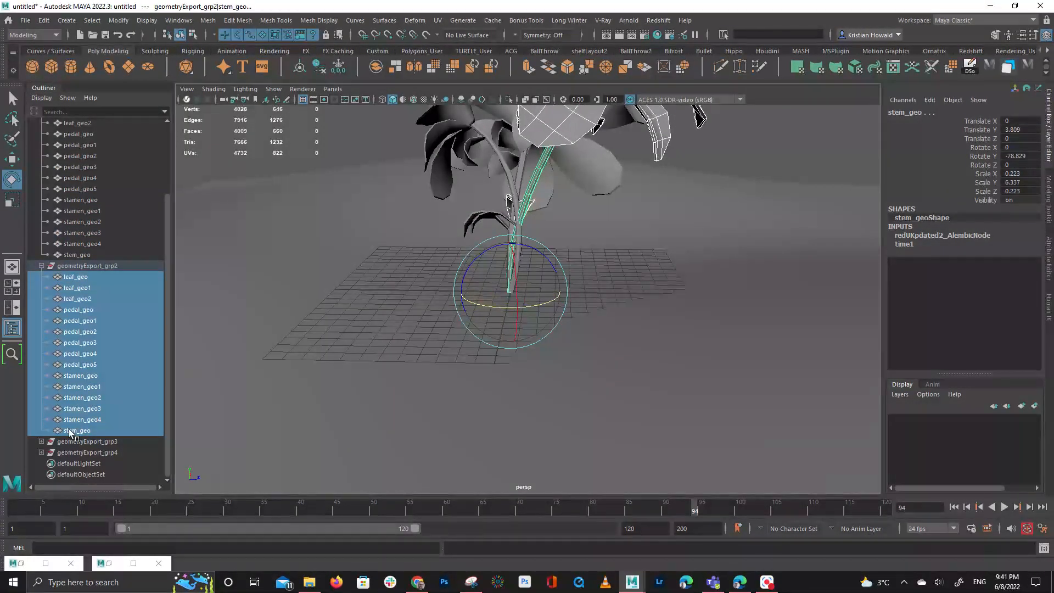
Rotate all meshes inside geometryExport_grp3 about the vertical axis so the third flower faces another direction
click(41, 441)
scroll(95, 432, down, 5)
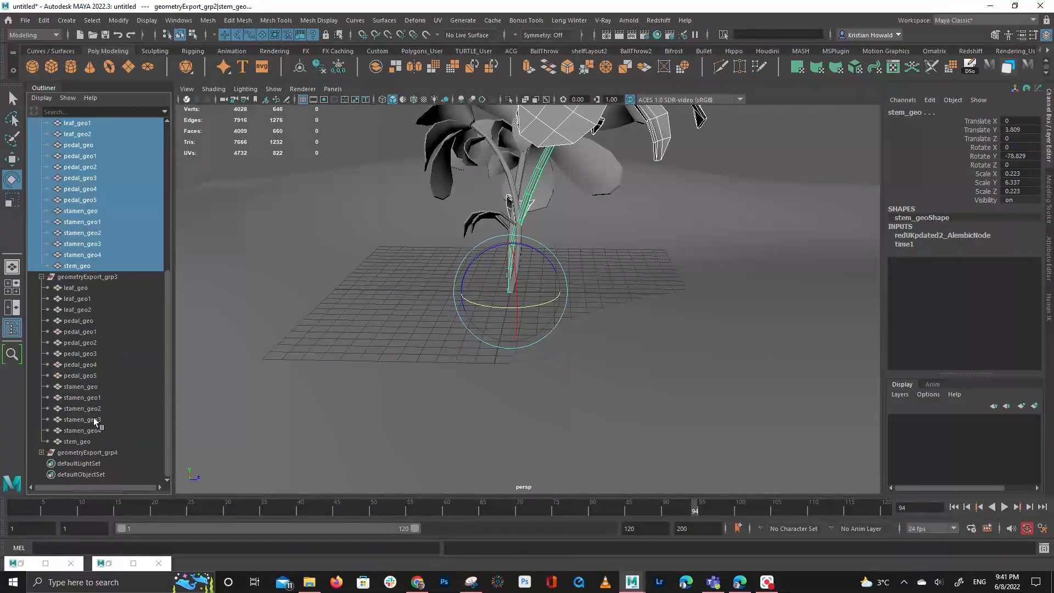
drag(81, 291, 110, 440)
drag(551, 301, 488, 306)
scroll(485, 306, down, 5)
alt+drag(656, 242, 751, 232)
scroll(649, 299, down, 3)
click(701, 156)
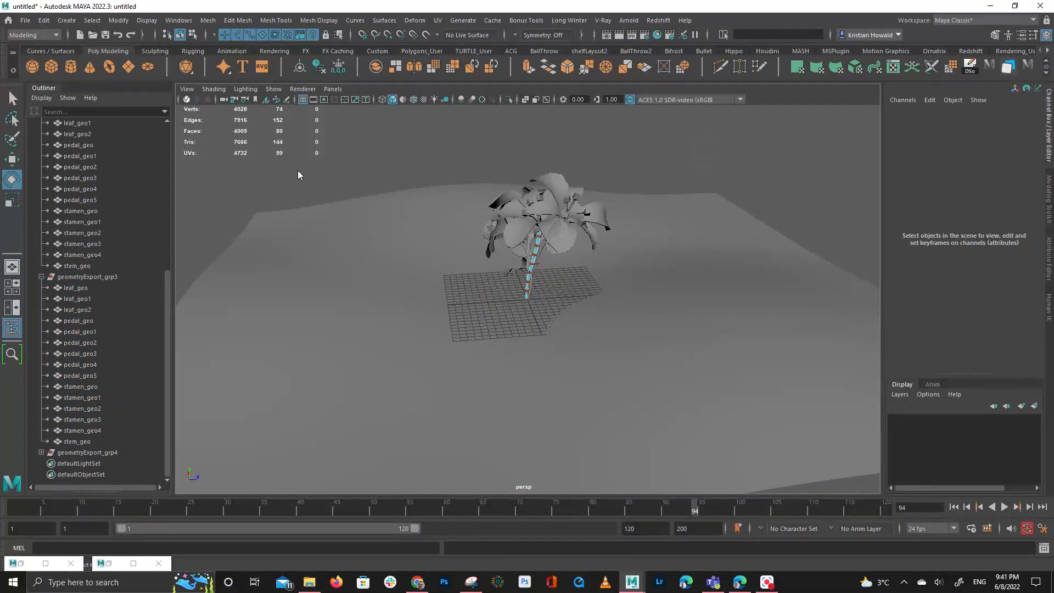
Play back the animation to check the flowers growing in different directions, and stop it at frame 106
click(1005, 507)
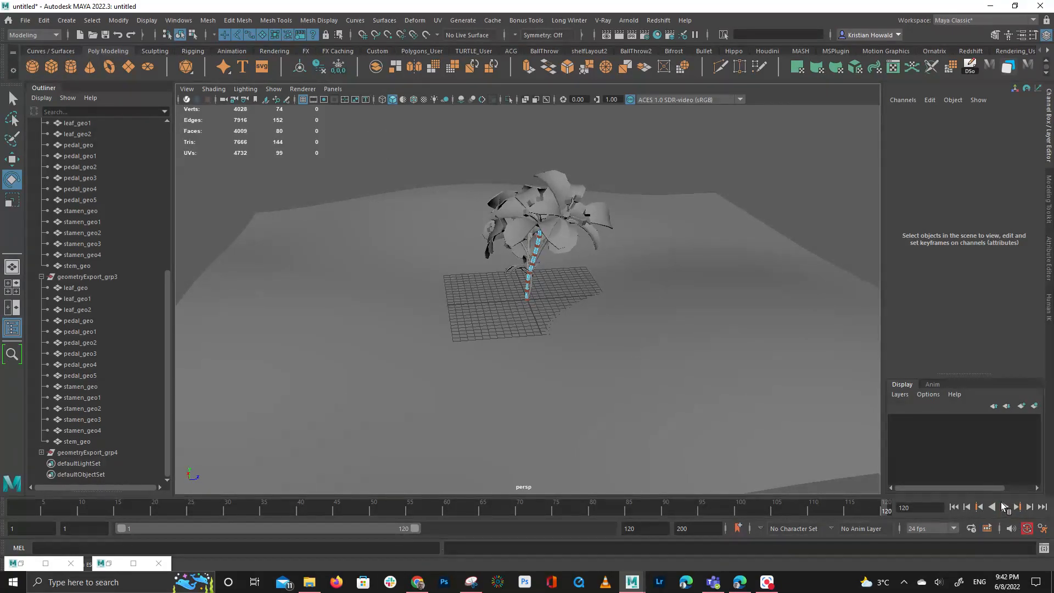
click(1004, 507)
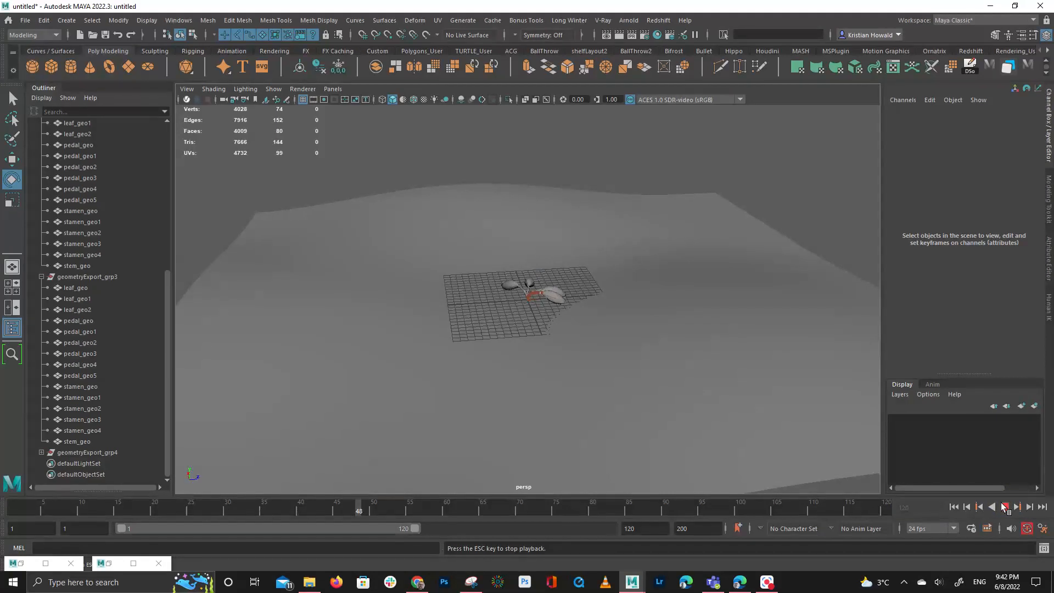
click(1004, 506)
alt+drag(549, 263, 478, 261)
alt+middle_drag(478, 261, 439, 296)
Scale the ground plane uniformly to about 568.6
click(725, 191)
click(632, 315)
alt+right_drag(646, 284, 519, 341)
key(r)
drag(516, 345, 513, 175)
click(577, 193)
alt+drag(577, 194, 394, 293)
Lower the ground plane to a Translate Y of about -8
click(394, 294)
key(w)
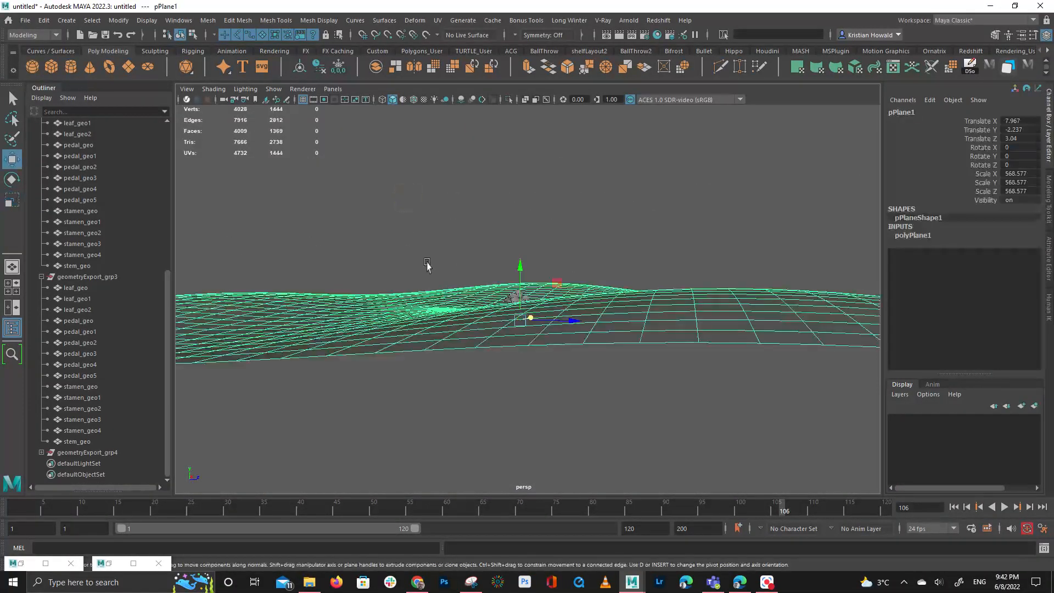
mouse_move(516, 272)
mouse_down()
mouse_move(514, 299)
mouse_move(513, 283)
mouse_up()
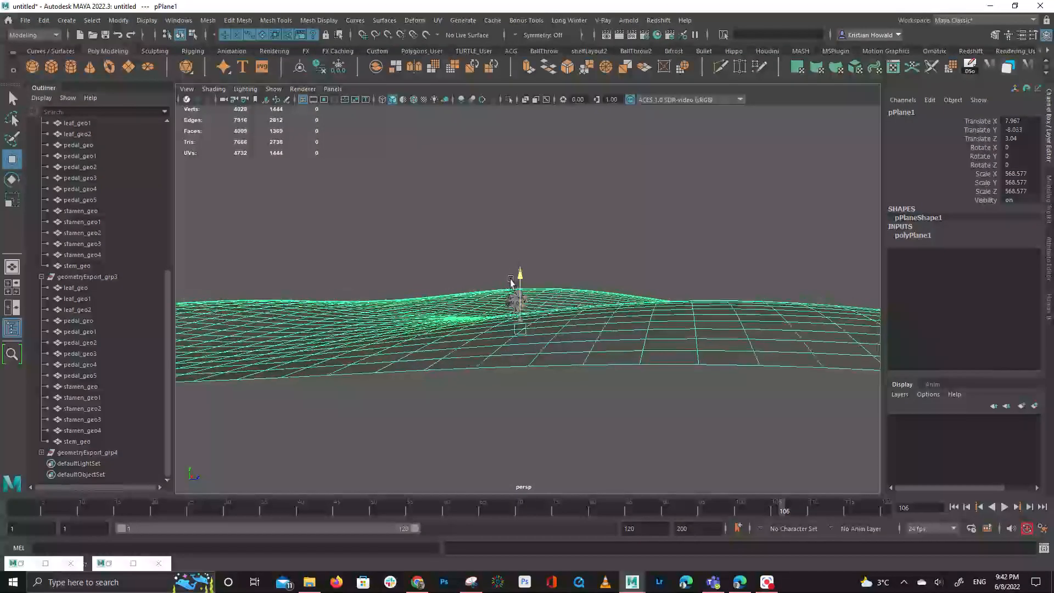
Duplicate the hilly ground plane and hide the duplicate
click(576, 248)
click(642, 356)
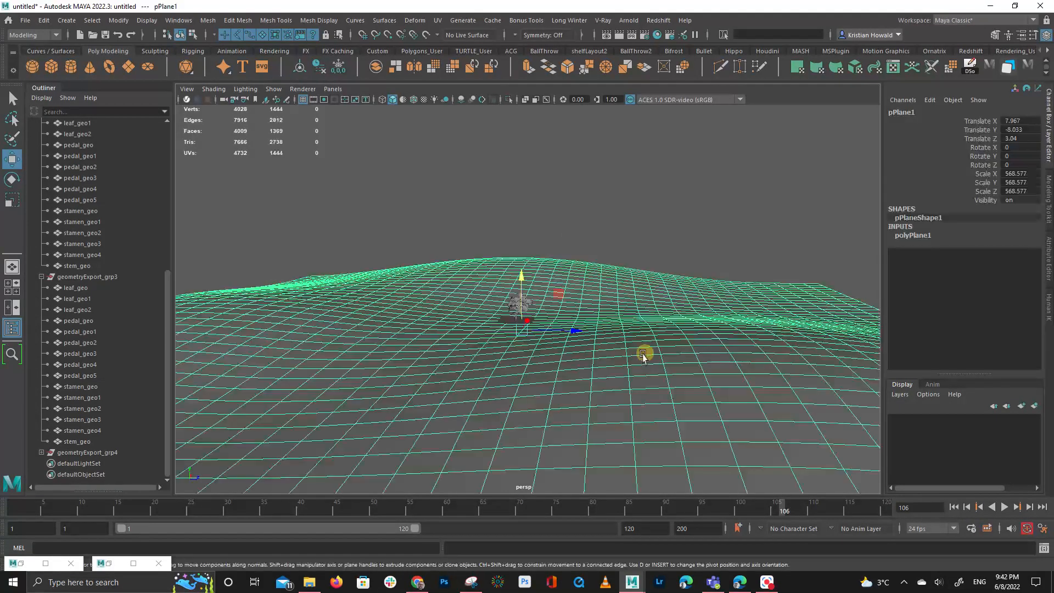
key(ctrl+d)
key(ctrl+h)
click(631, 309)
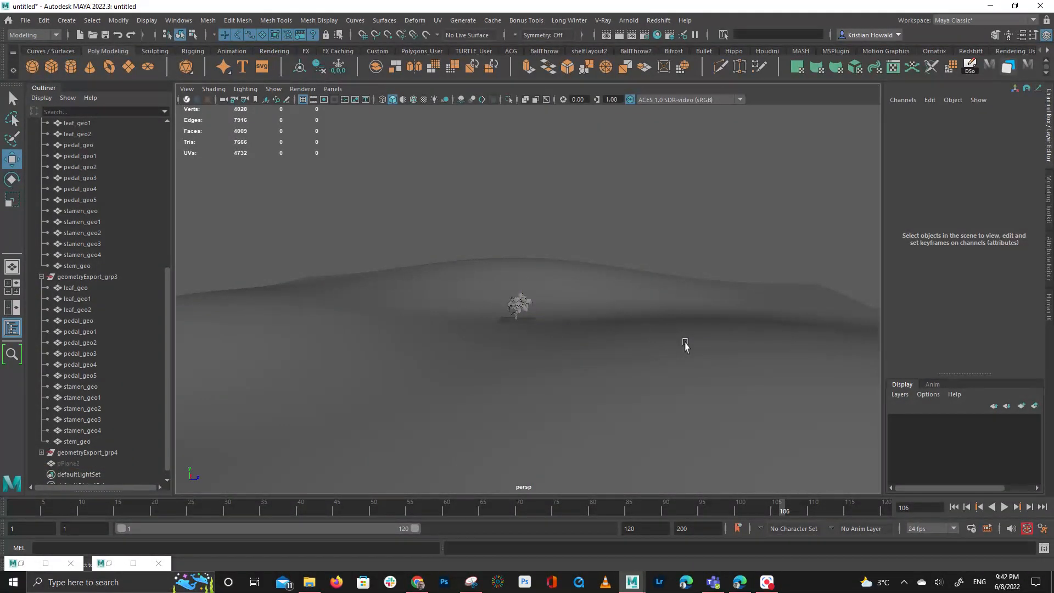
alt+drag(609, 310, 405, 252)
click(384, 381)
click(631, 151)
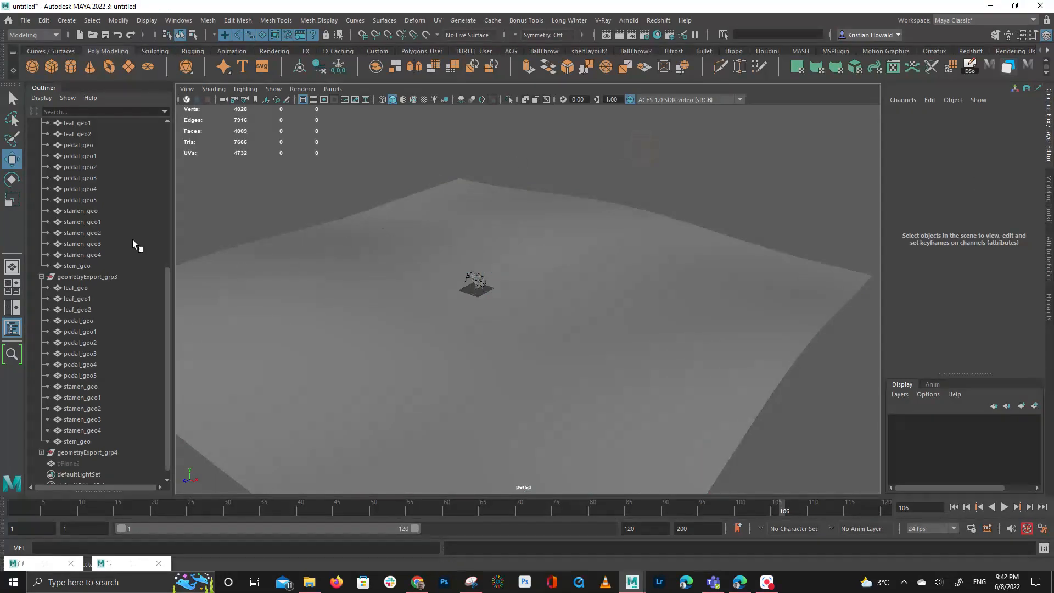
Collapse the expanded flower groups geometryExport_grp1, geometryExport_grp2 and geometryExport_grp3 in the Outliner
scroll(131, 224, up, 6)
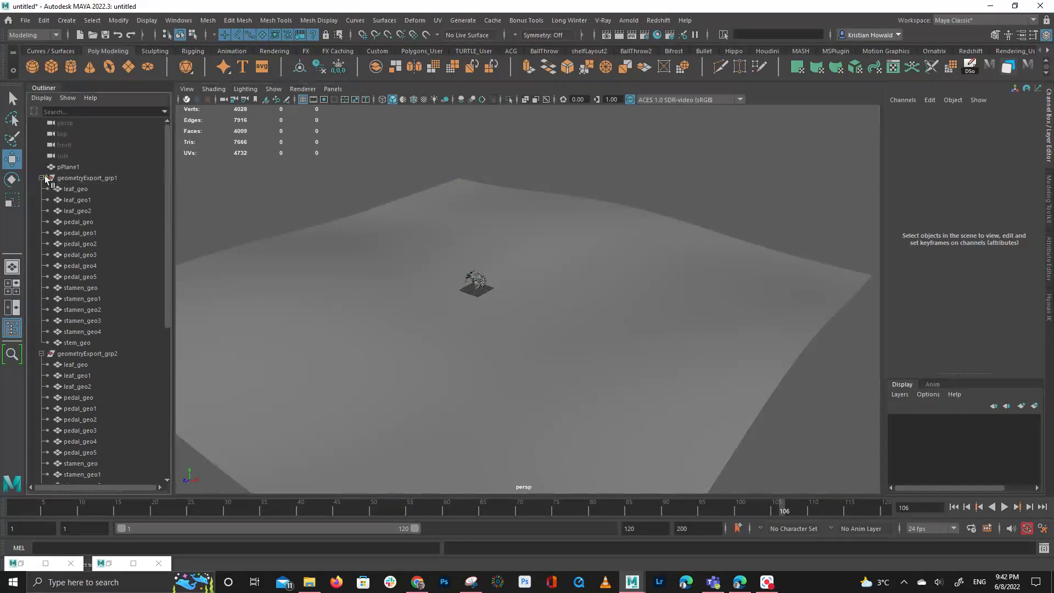
click(41, 178)
click(42, 188)
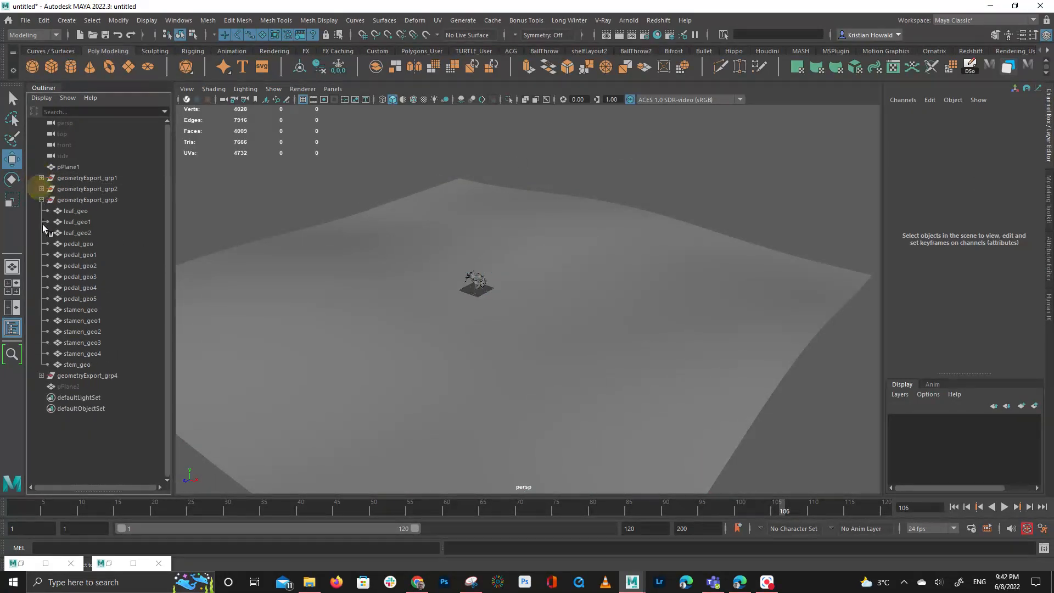
click(41, 200)
Create a MASH network from the four flower groups geometryExport_grp1 to geometryExport_grp4, using the FX menu set
drag(85, 207, 103, 178)
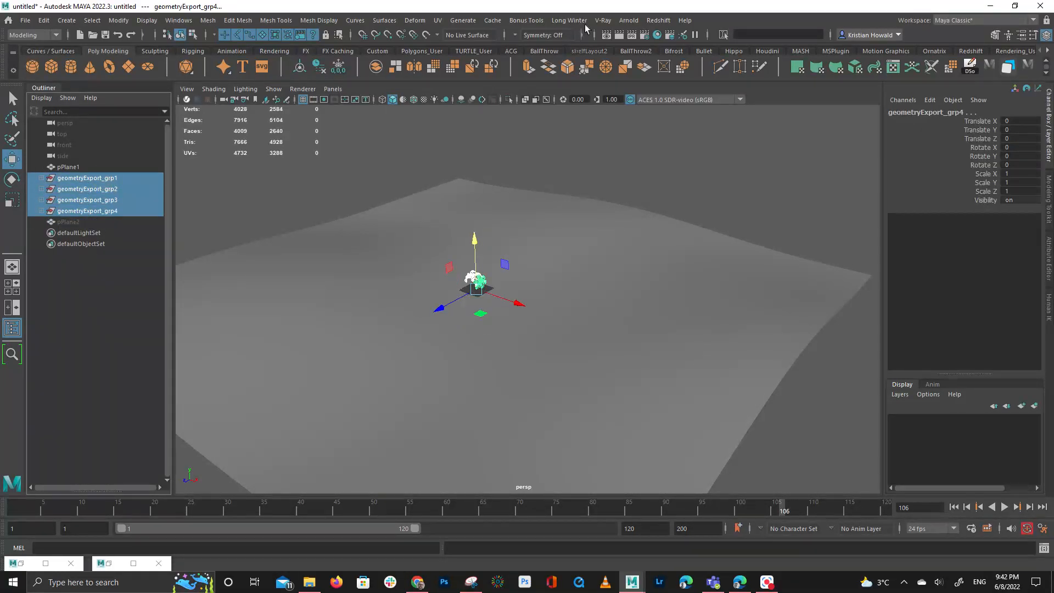
click(46, 36)
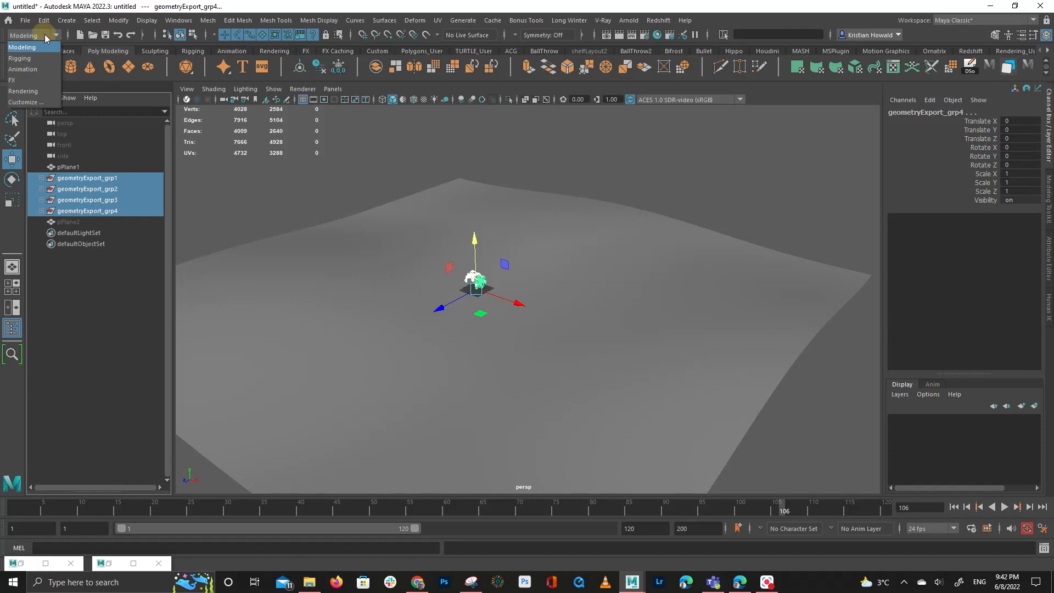
click(42, 80)
click(516, 22)
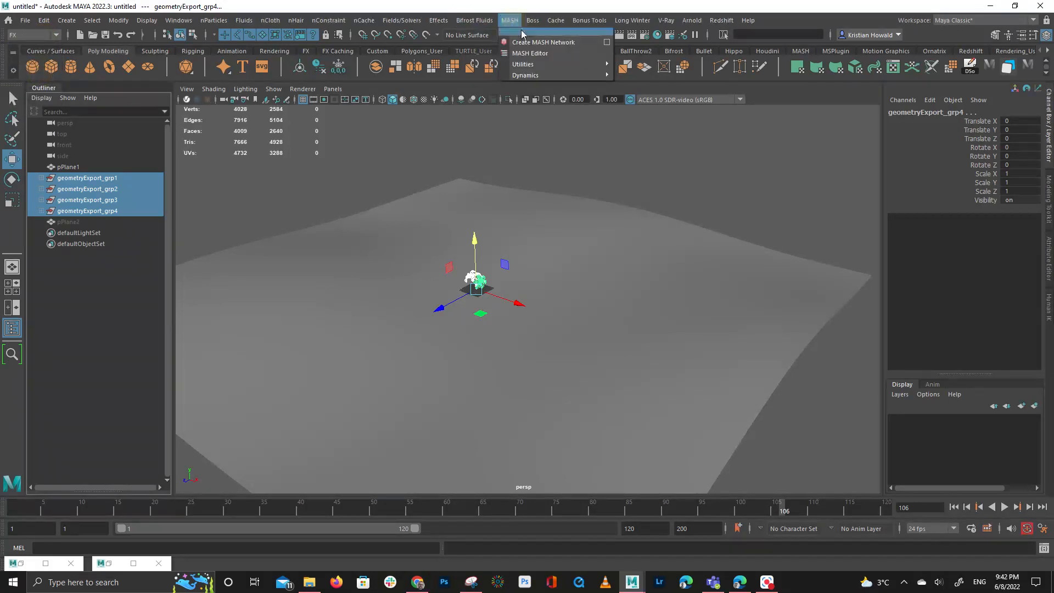
click(576, 46)
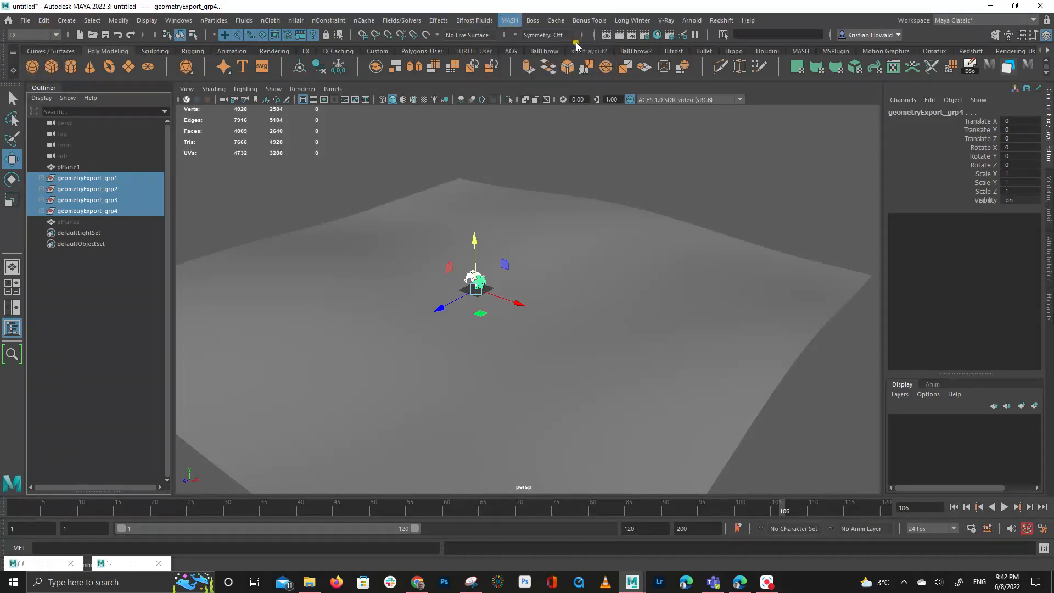
Open the MASH Editor and look through the attributes of the network's ID and Distribute nodes
click(510, 21)
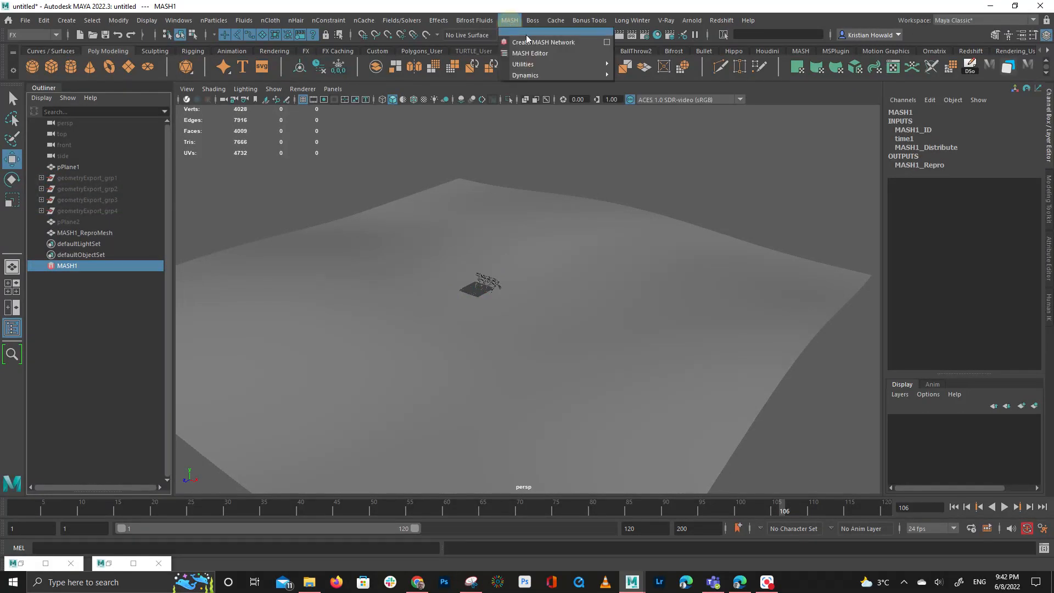
click(549, 53)
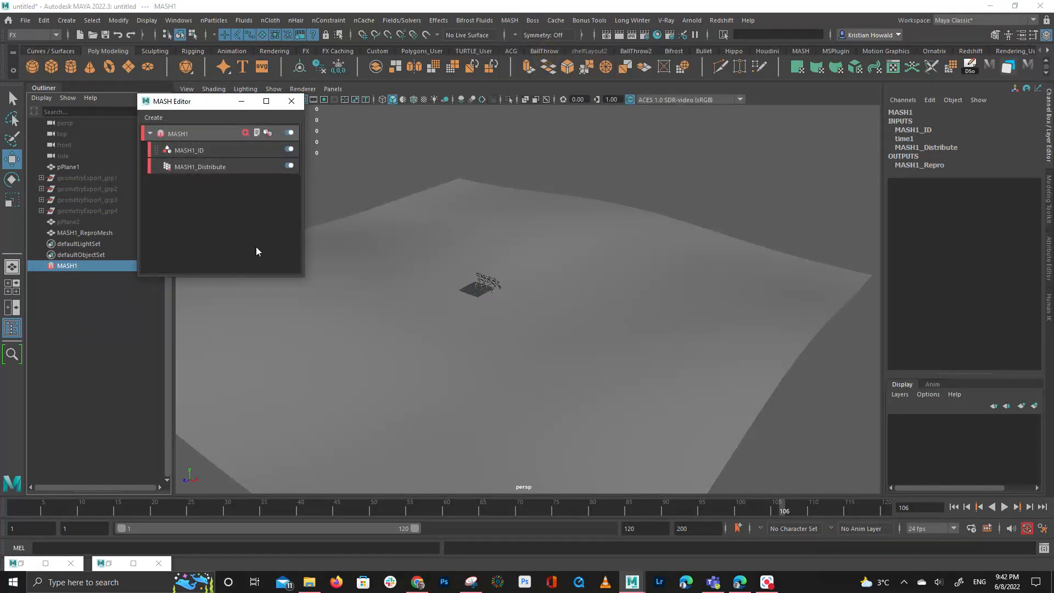
click(208, 160)
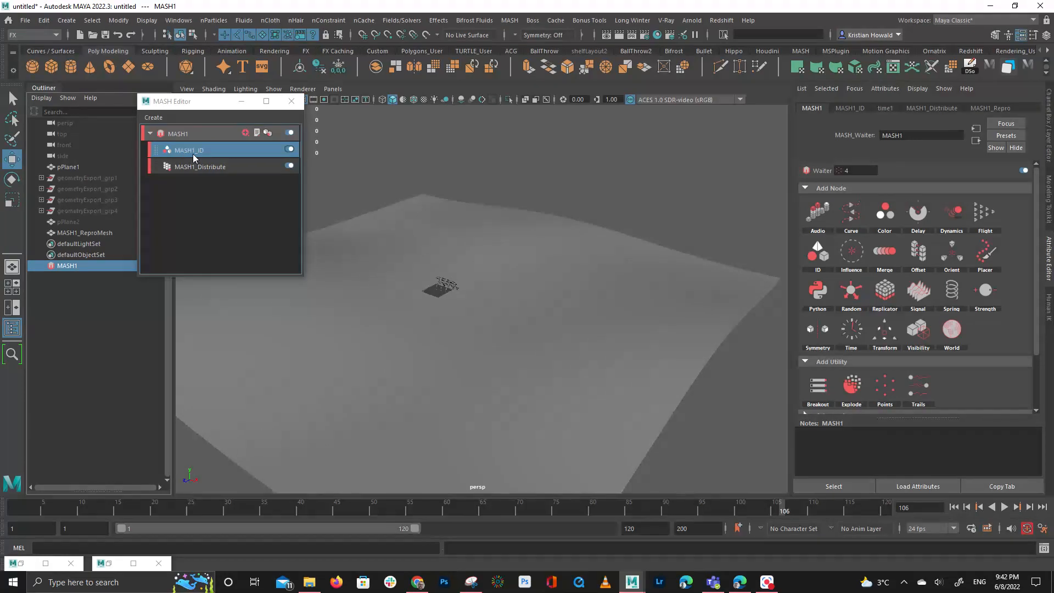
click(195, 154)
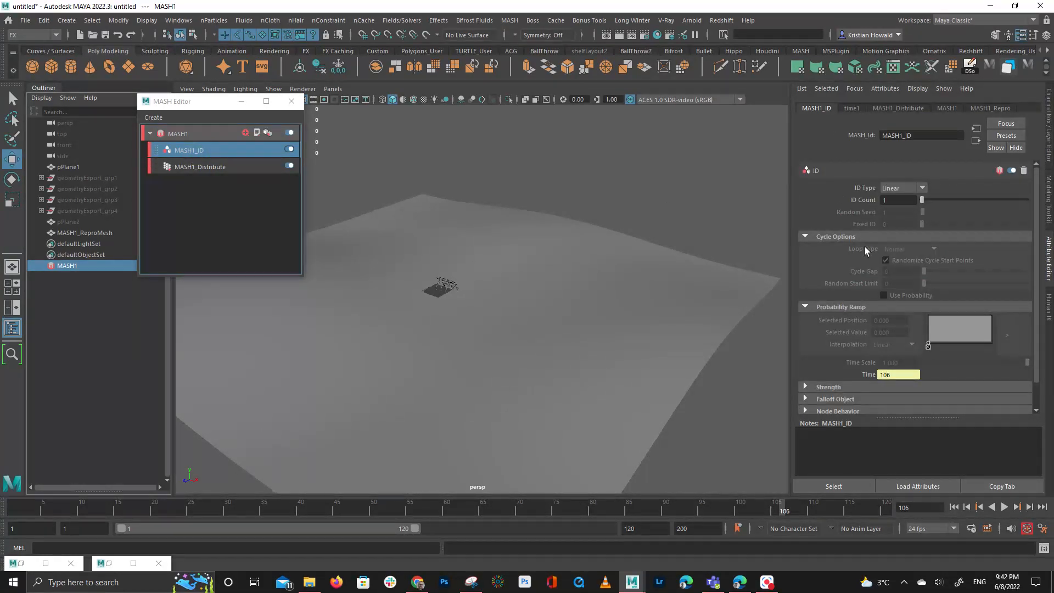
scroll(886, 274, down, 2)
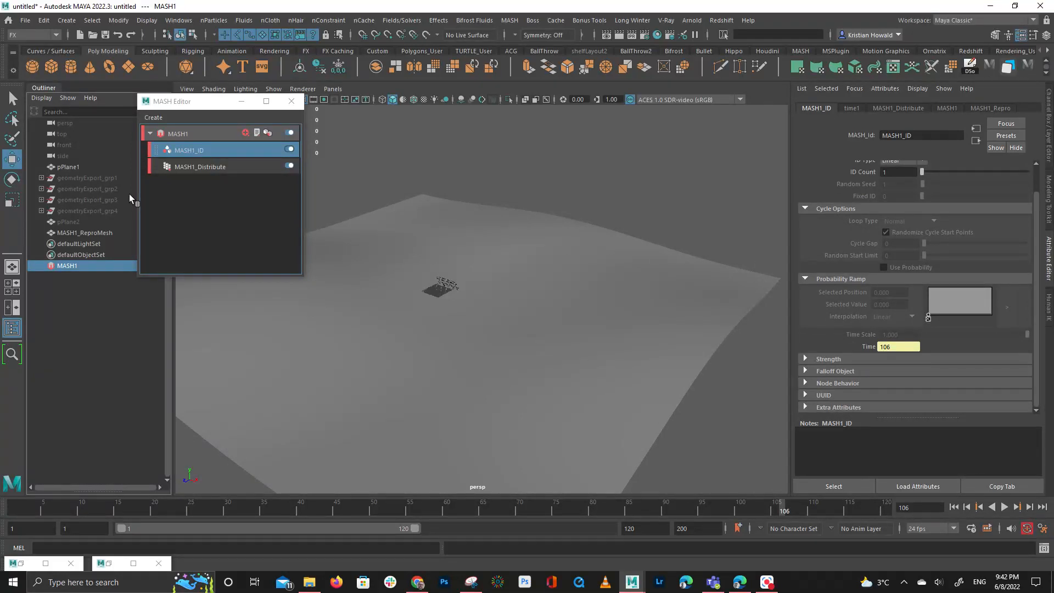
click(198, 168)
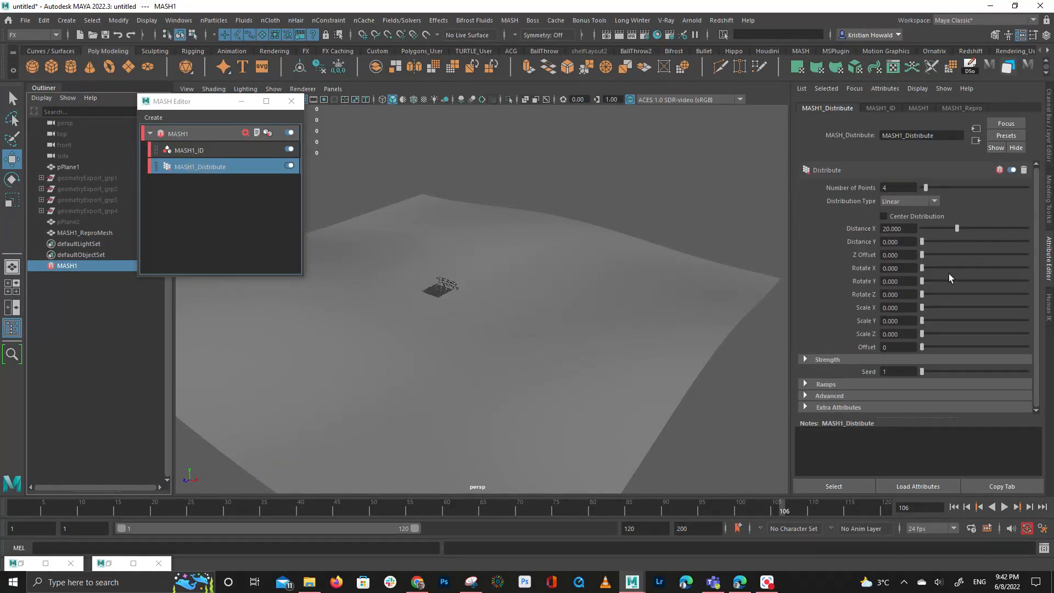
Set the MASH ID node's ID Type to Random
click(181, 151)
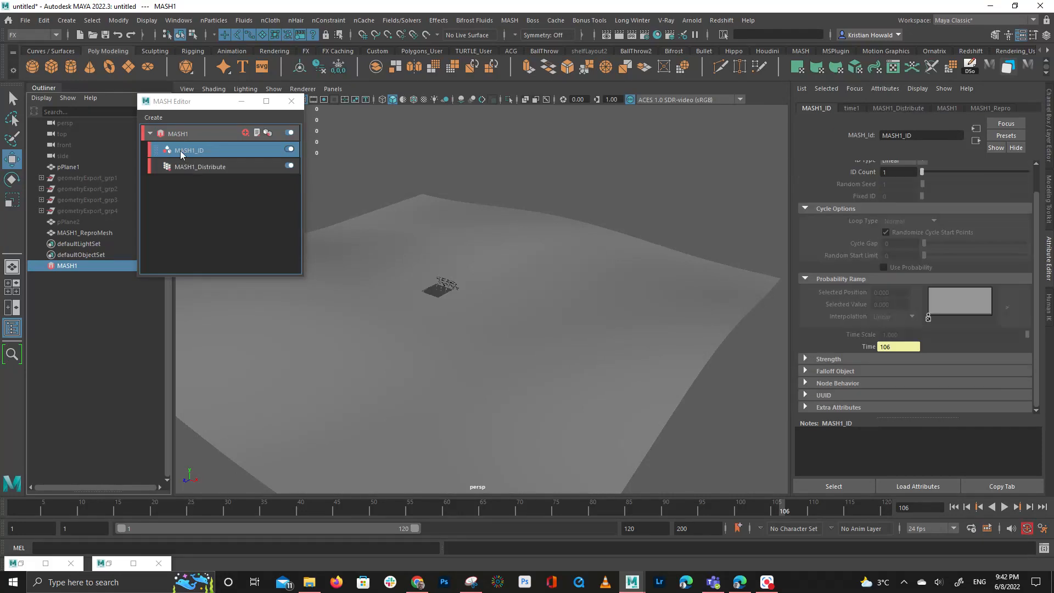
scroll(853, 347, up, 1)
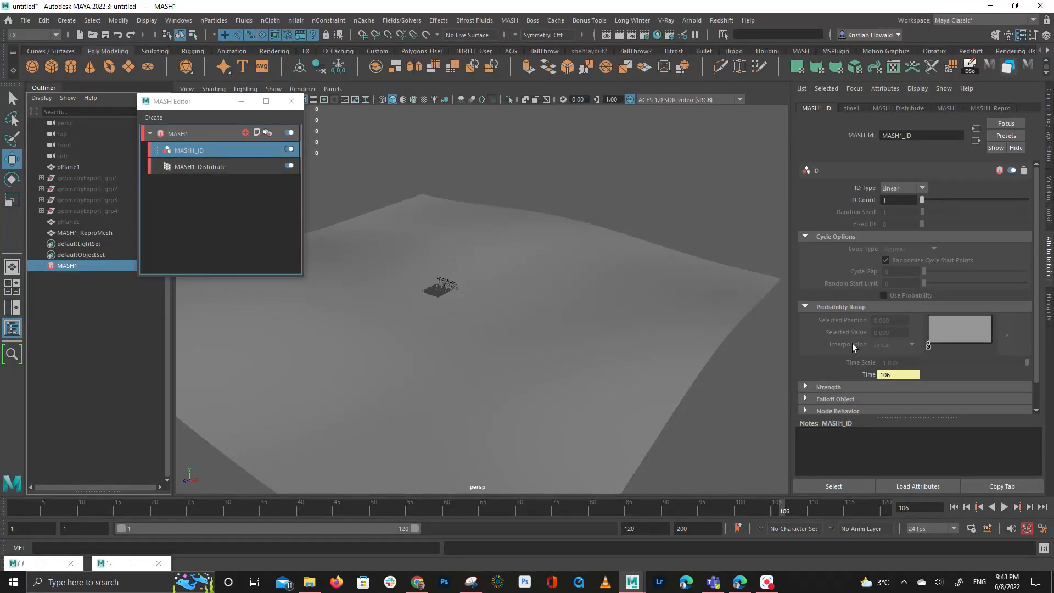
click(903, 188)
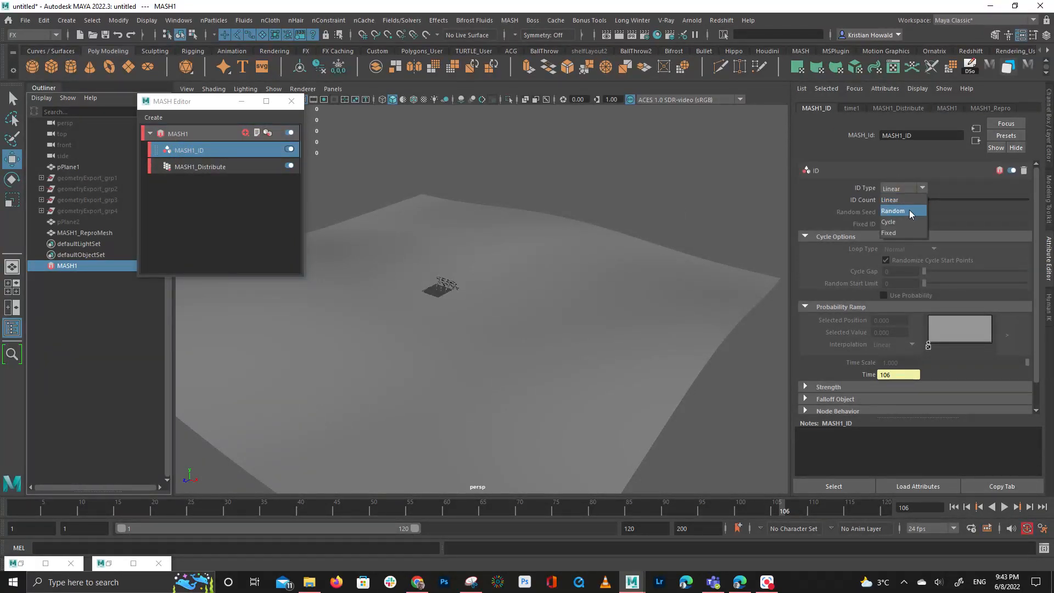
click(908, 212)
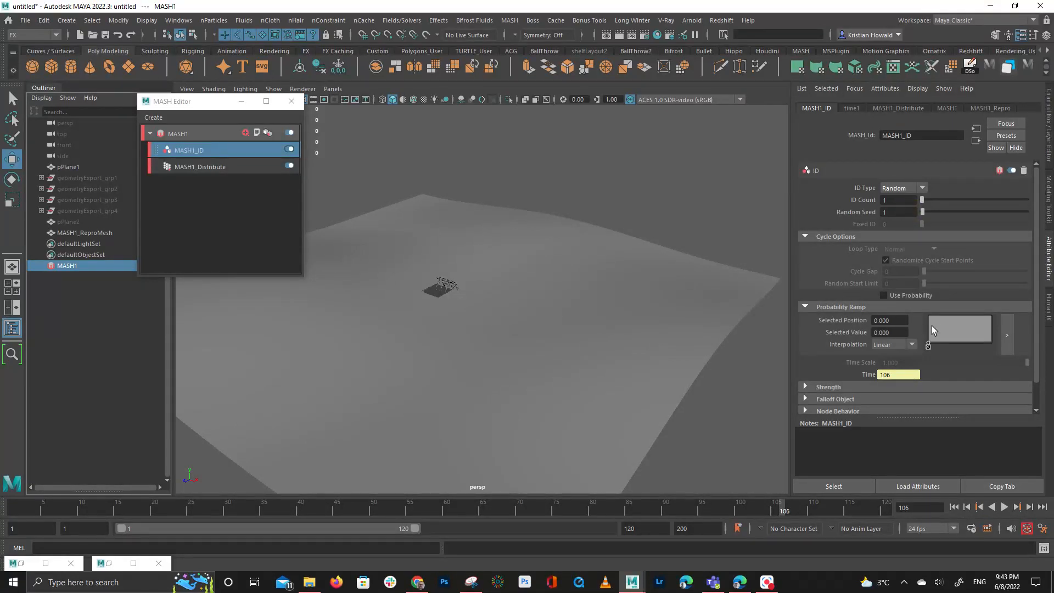
click(896, 188)
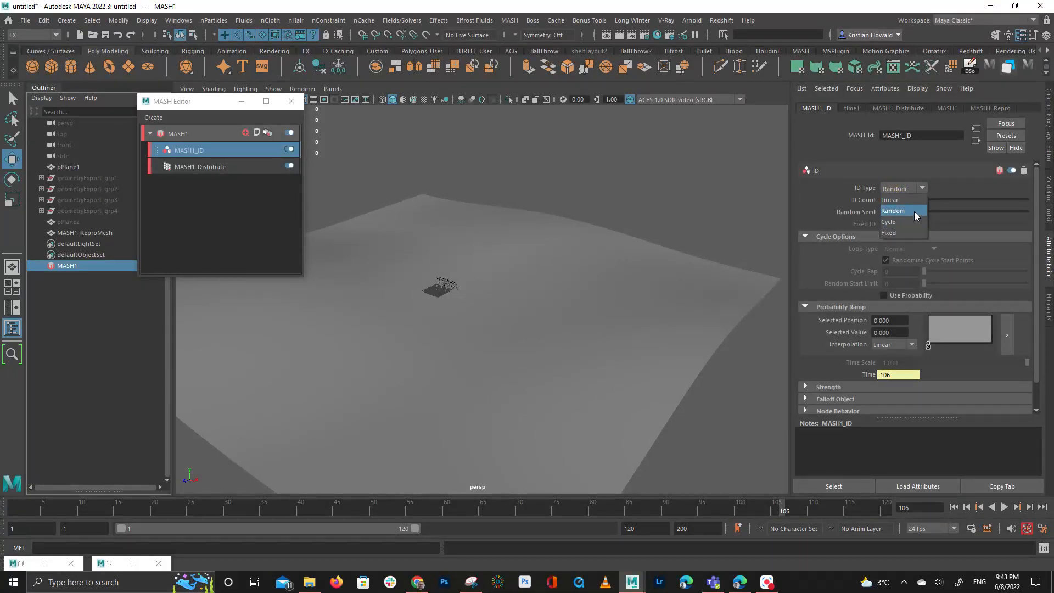
click(953, 197)
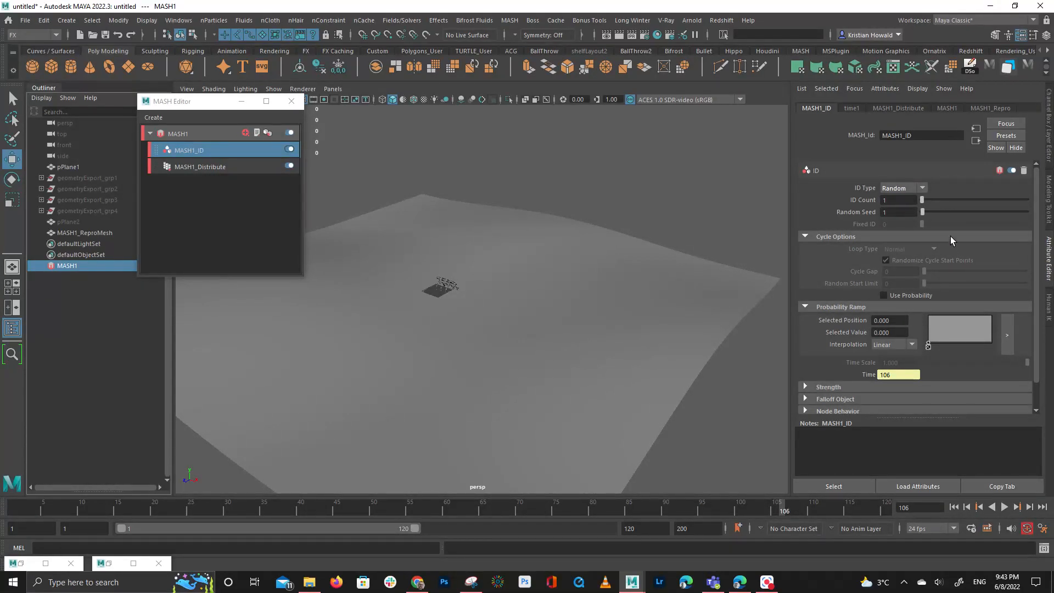
scroll(845, 325, down, 2)
scroll(847, 314, up, 2)
Set the MASH Distribute node's Distribution Type to Mesh
click(195, 166)
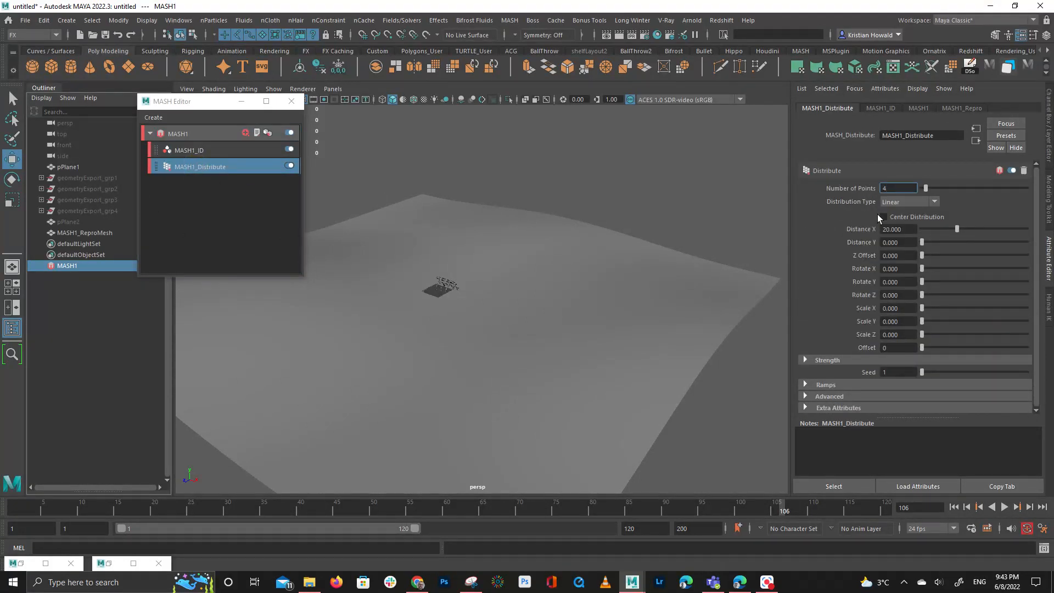
click(913, 201)
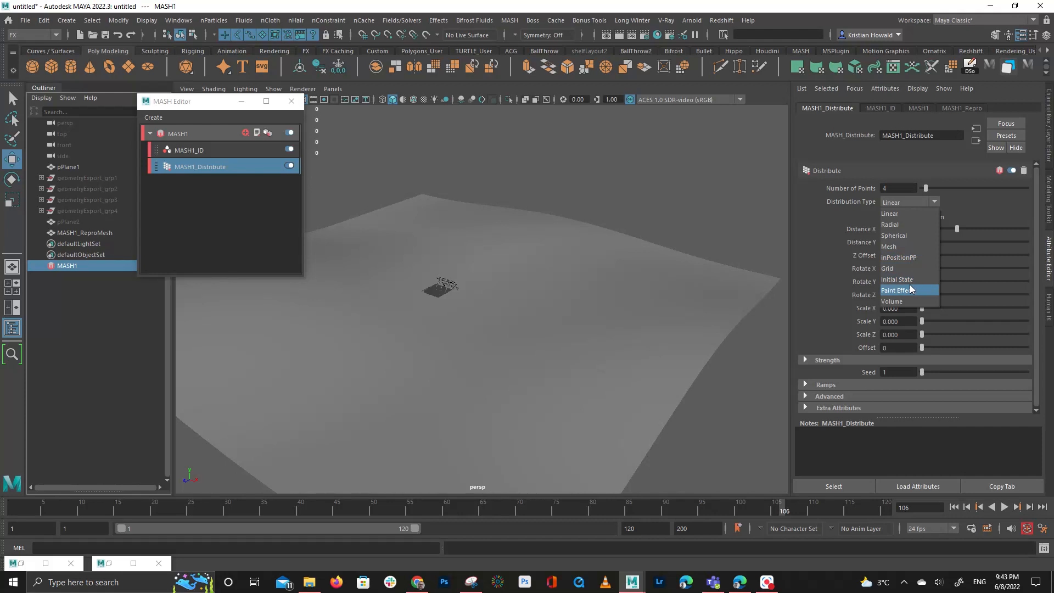
click(900, 247)
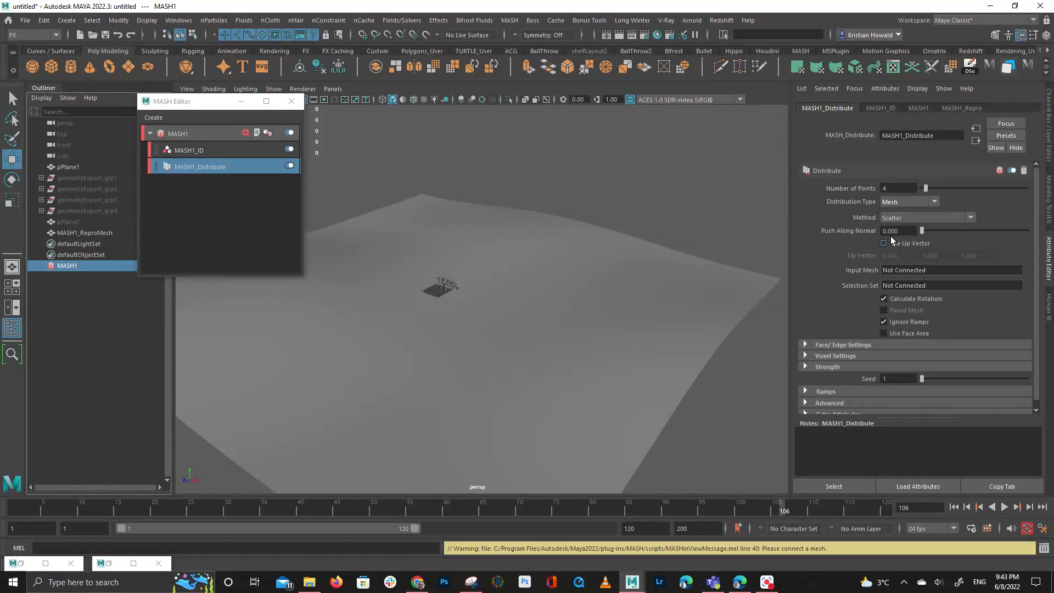
scroll(812, 367, down, 1)
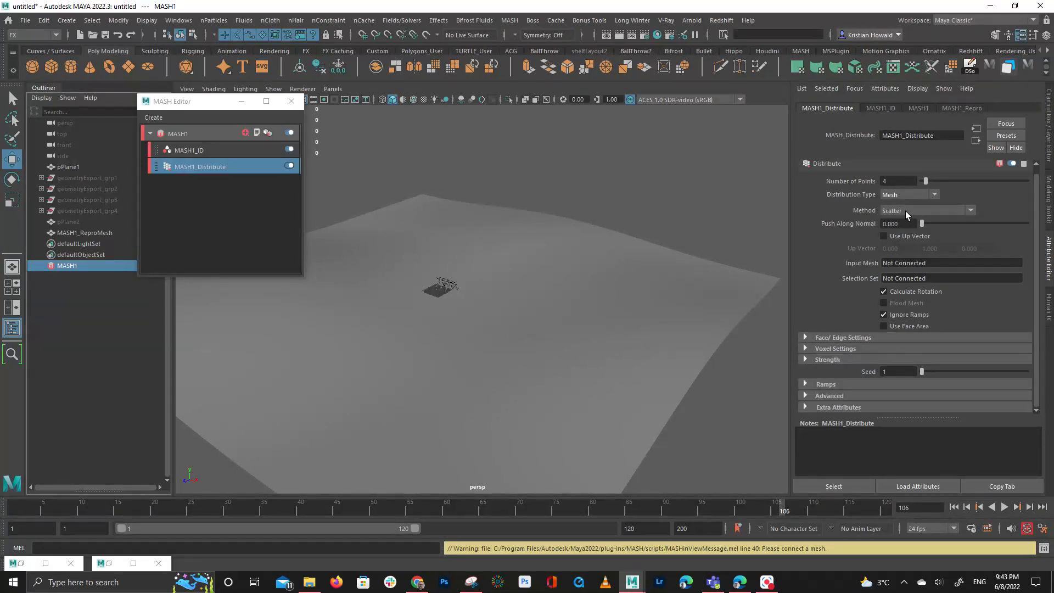
Return the MASH ID node's ID Type to Linear and raise its ID Count to 4
scroll(425, 313, up, 5)
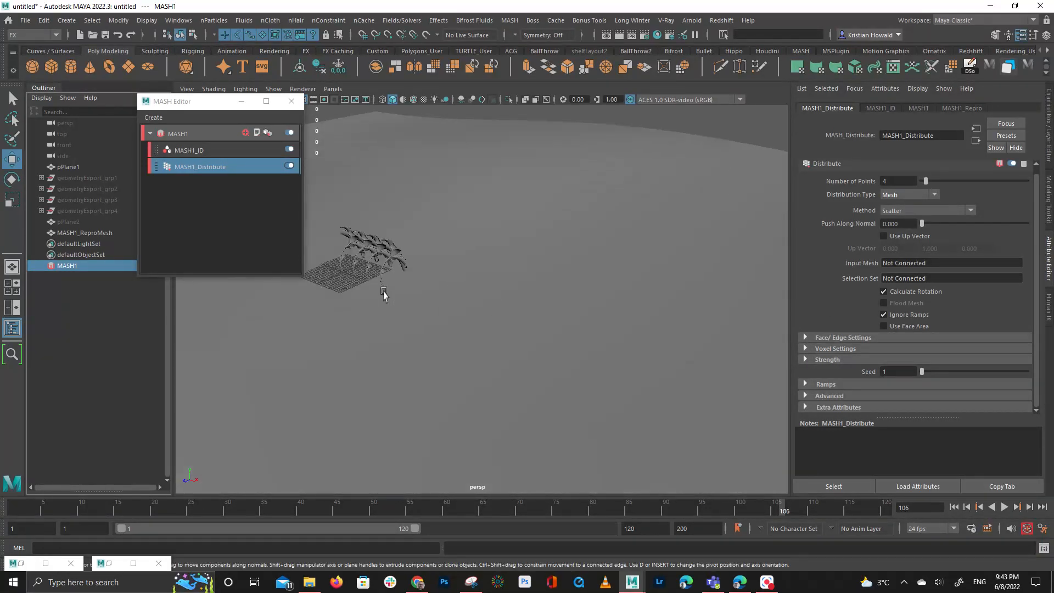
alt+drag(384, 292, 605, 339)
click(197, 155)
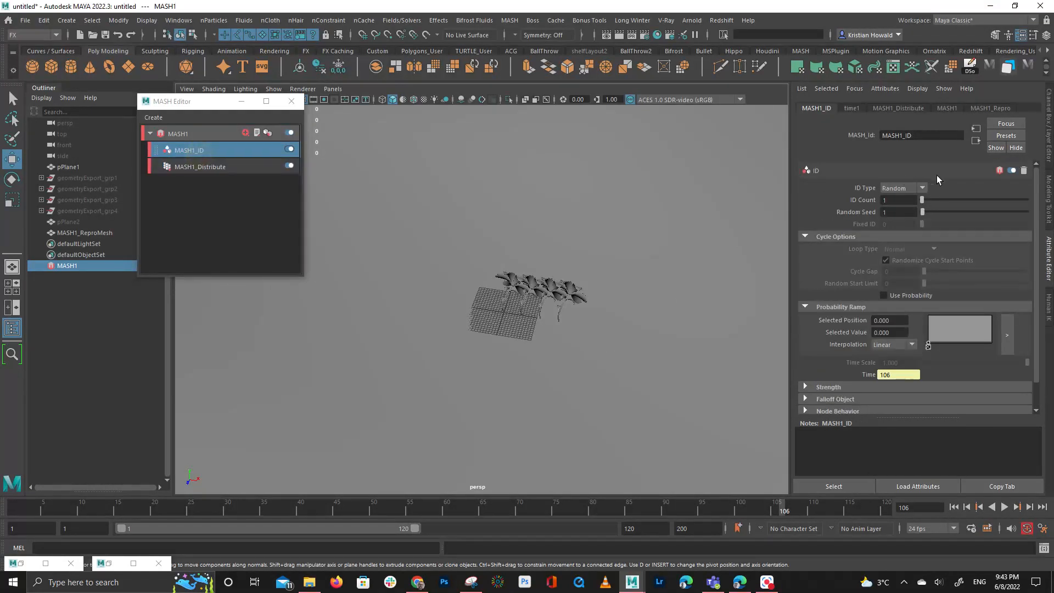
click(904, 186)
click(909, 202)
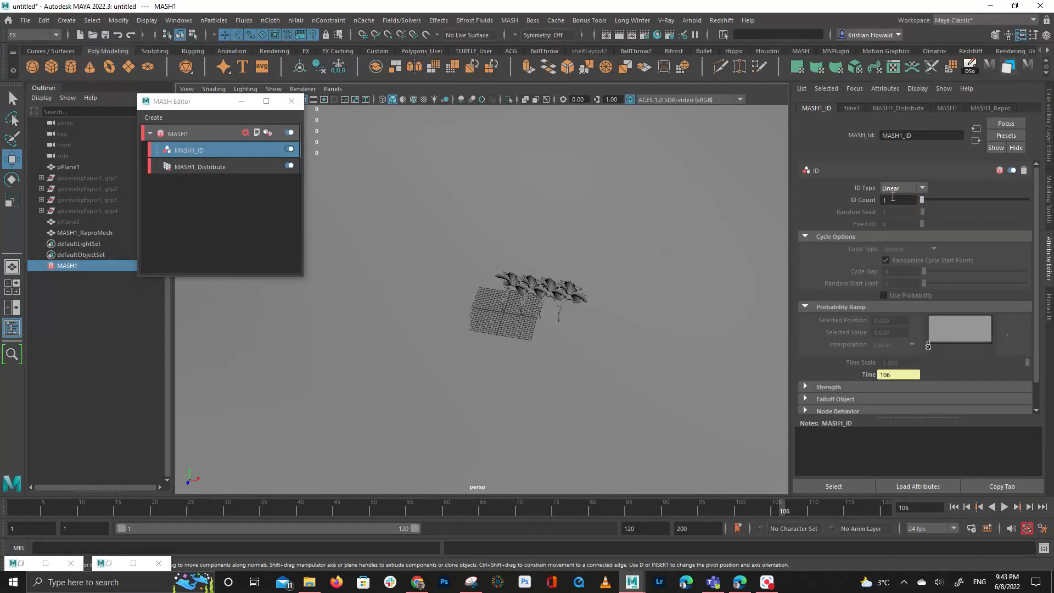
click(908, 188)
click(956, 185)
drag(920, 199, 929, 197)
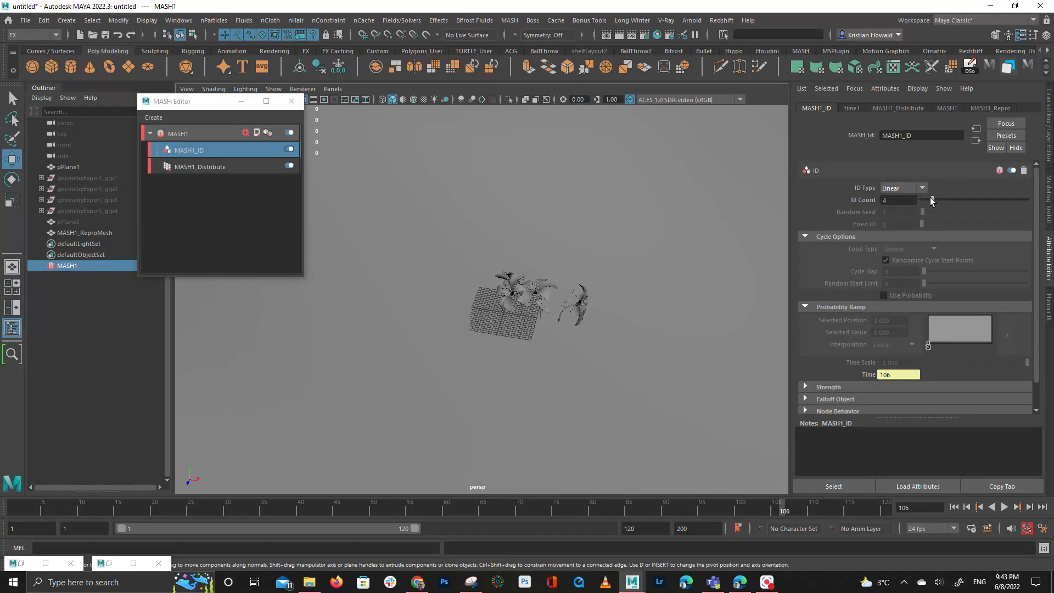
Examine the MASH flowers up close and review the network, ID and Distribute node settings
alt+right_drag(592, 281, 678, 295)
alt+drag(678, 294, 647, 264)
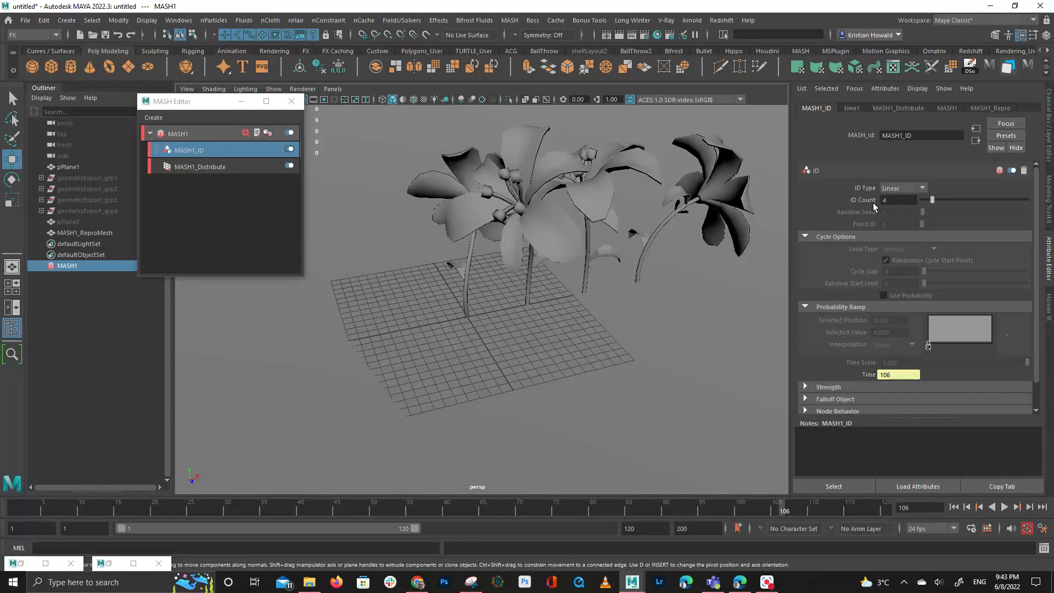
alt+drag(635, 302, 602, 306)
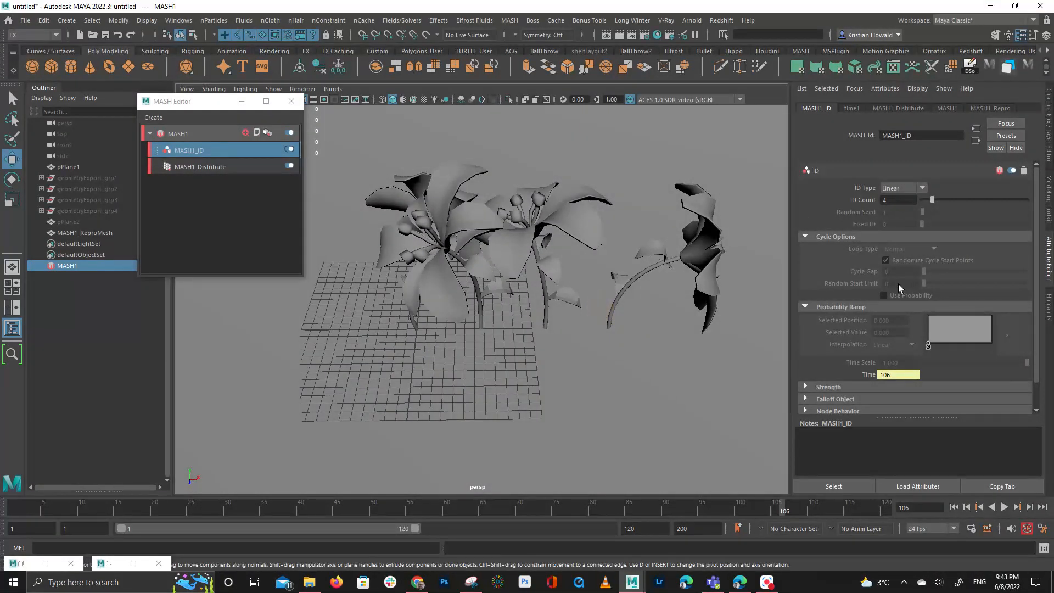
scroll(898, 282, down, 1)
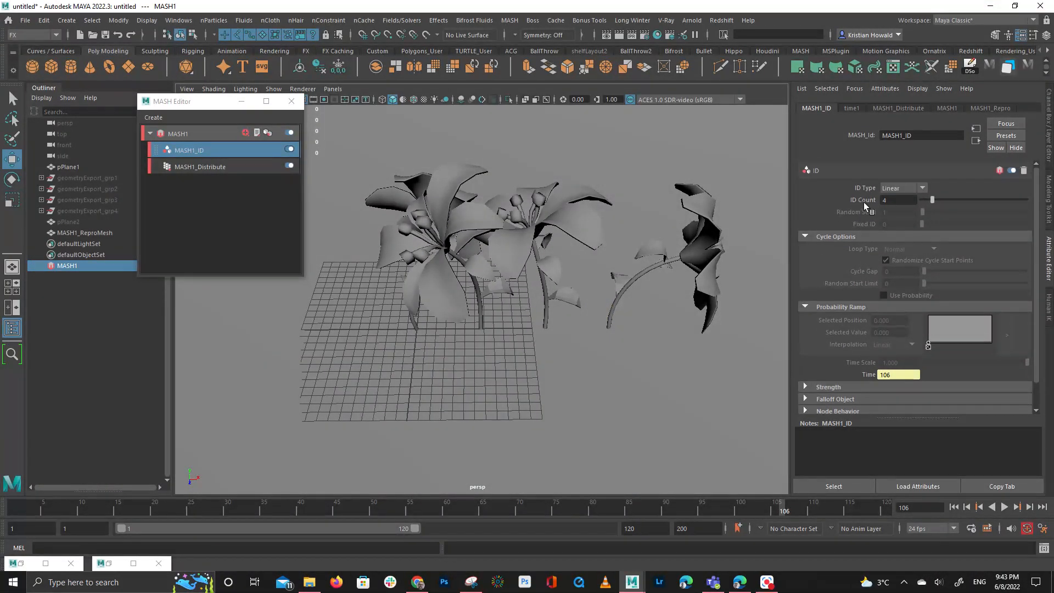
click(184, 136)
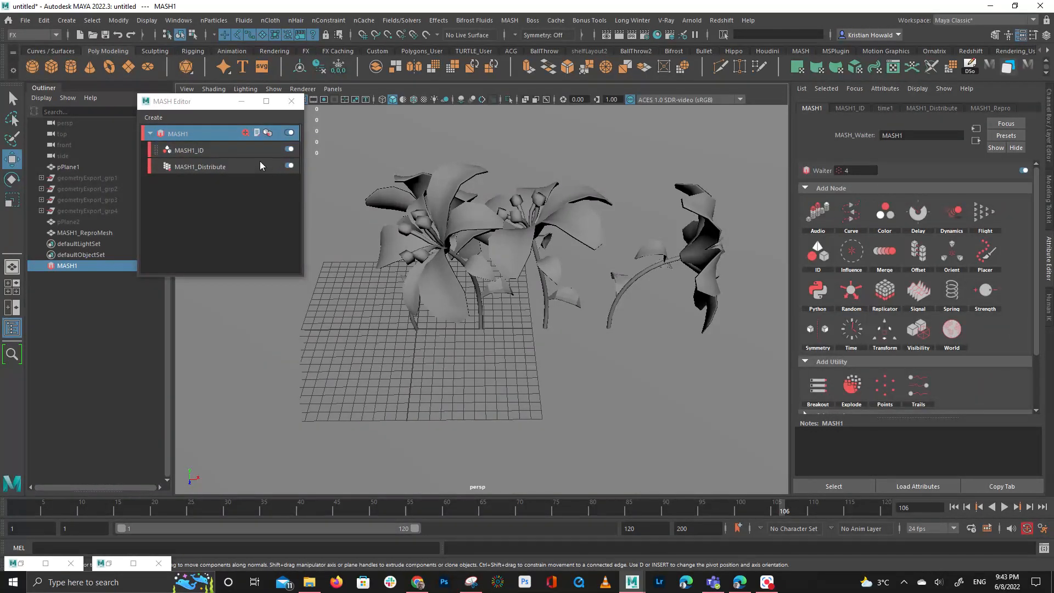
click(177, 150)
scroll(929, 350, down, 1)
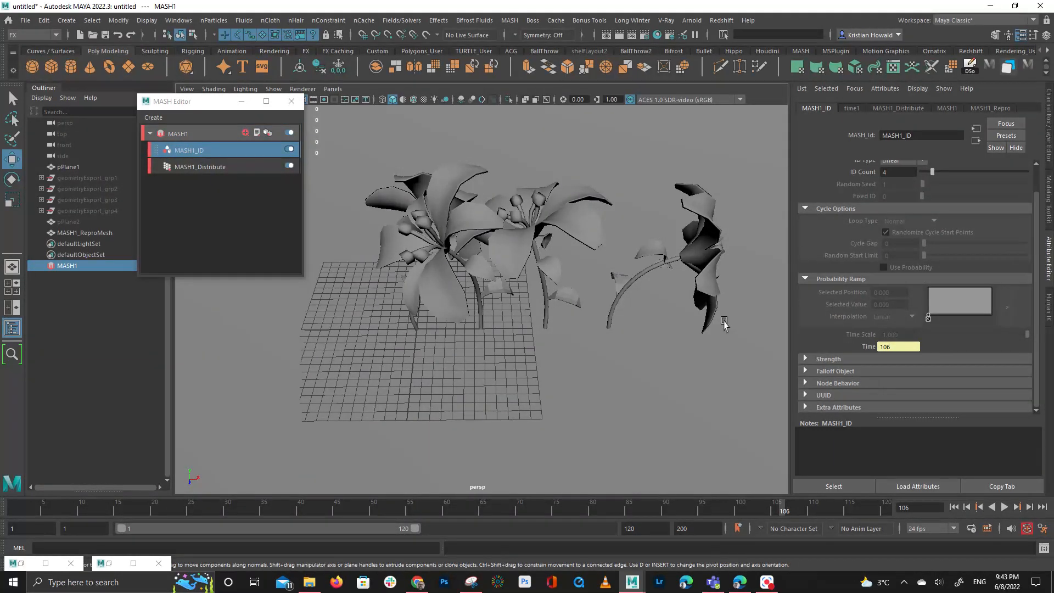
click(170, 167)
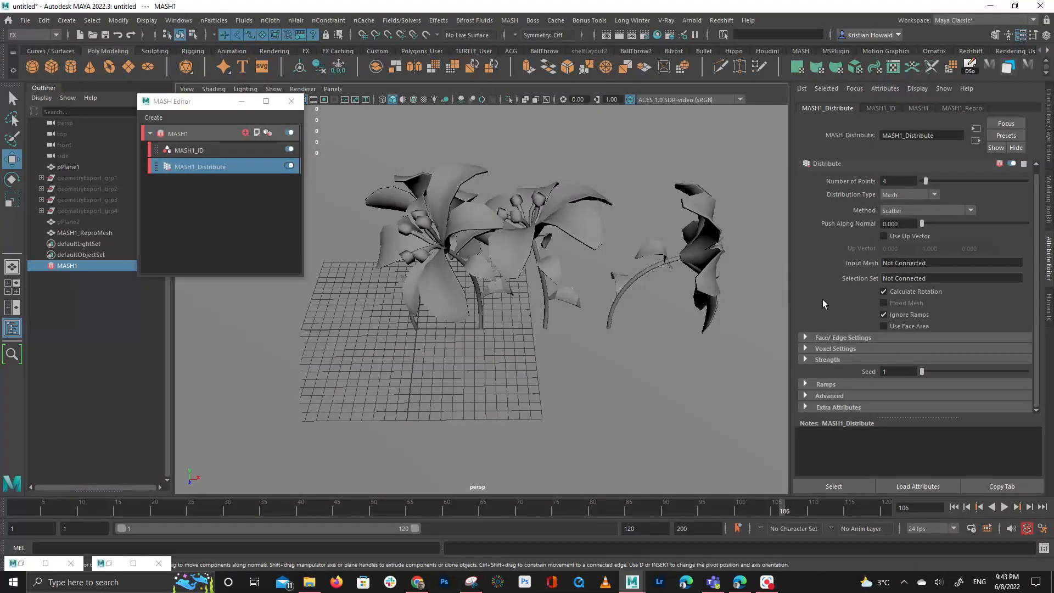
Examine the Method and Distribution Type options of the MASH Distribute node
scroll(894, 284, up, 1)
scroll(880, 278, down, 1)
click(891, 213)
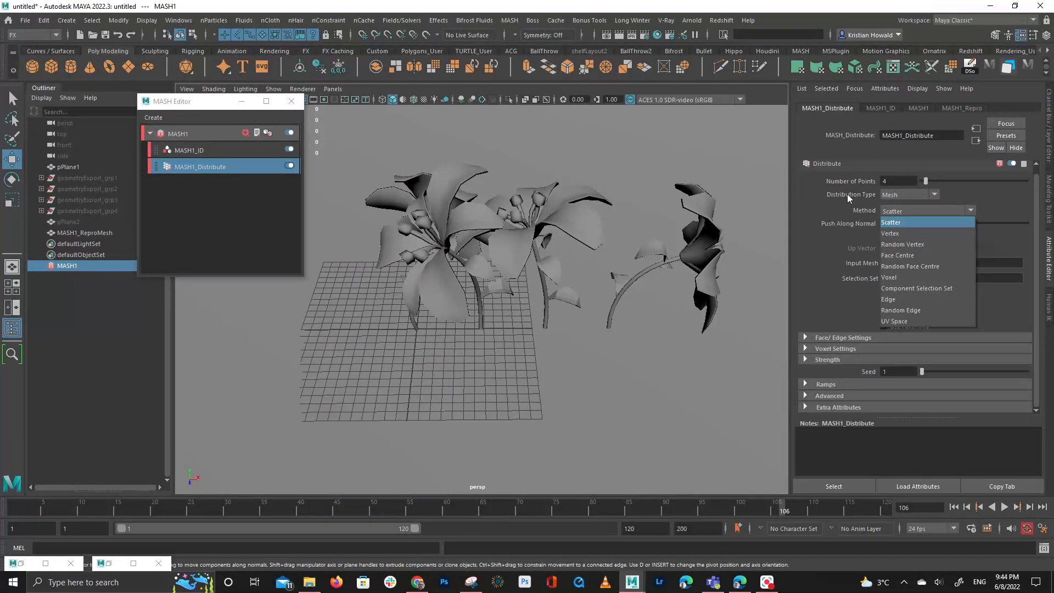
click(892, 195)
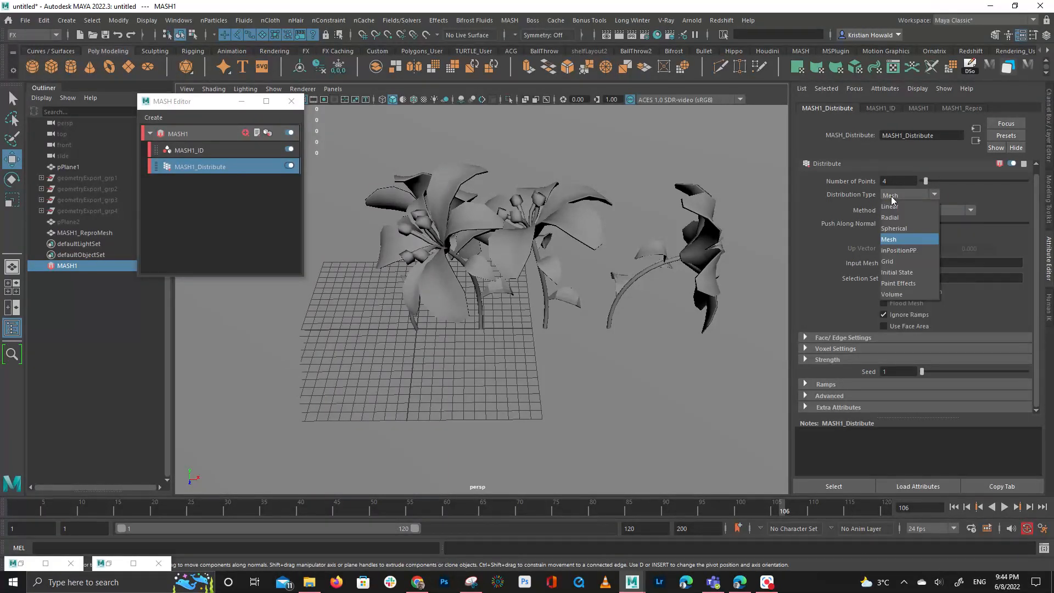
click(842, 240)
click(914, 210)
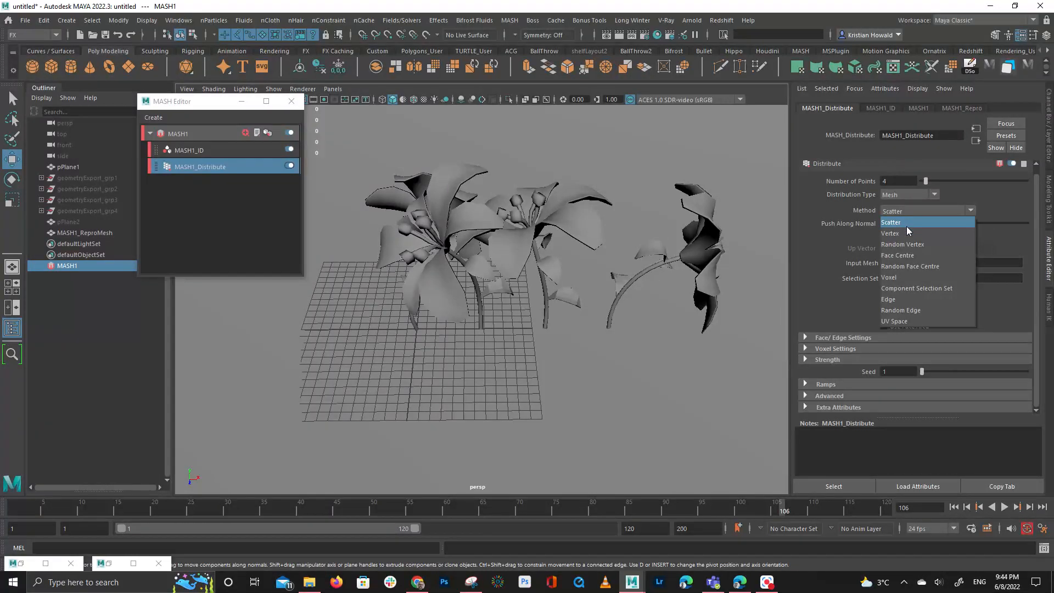
click(842, 327)
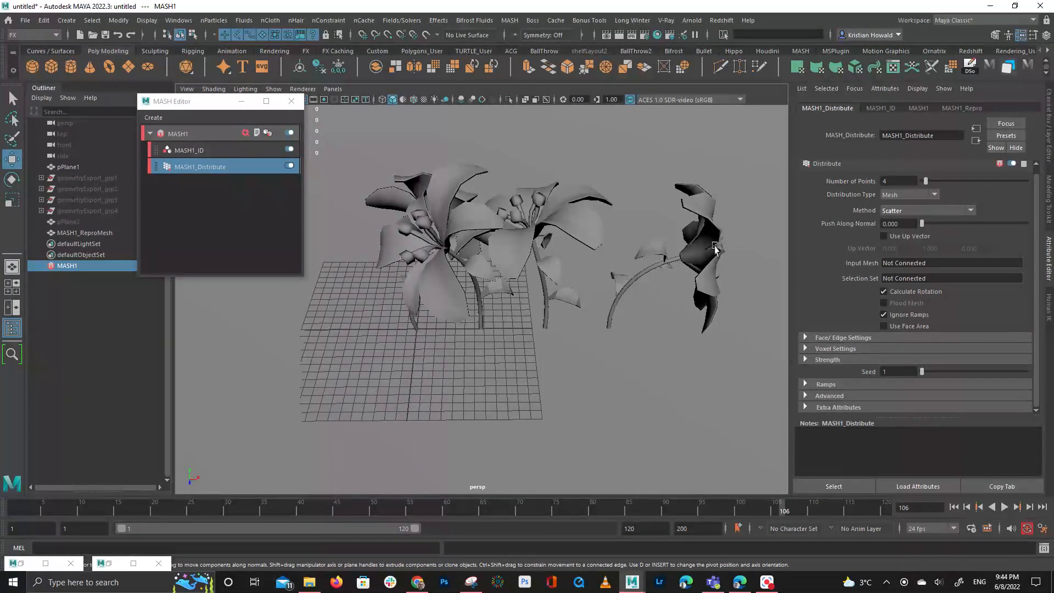
Connect pPlane1 as the Input Mesh of the MASH Distribute node and view the flowers over the hilly ground
drag(55, 265, 54, 272)
drag(143, 272, 48, 232)
click(77, 169)
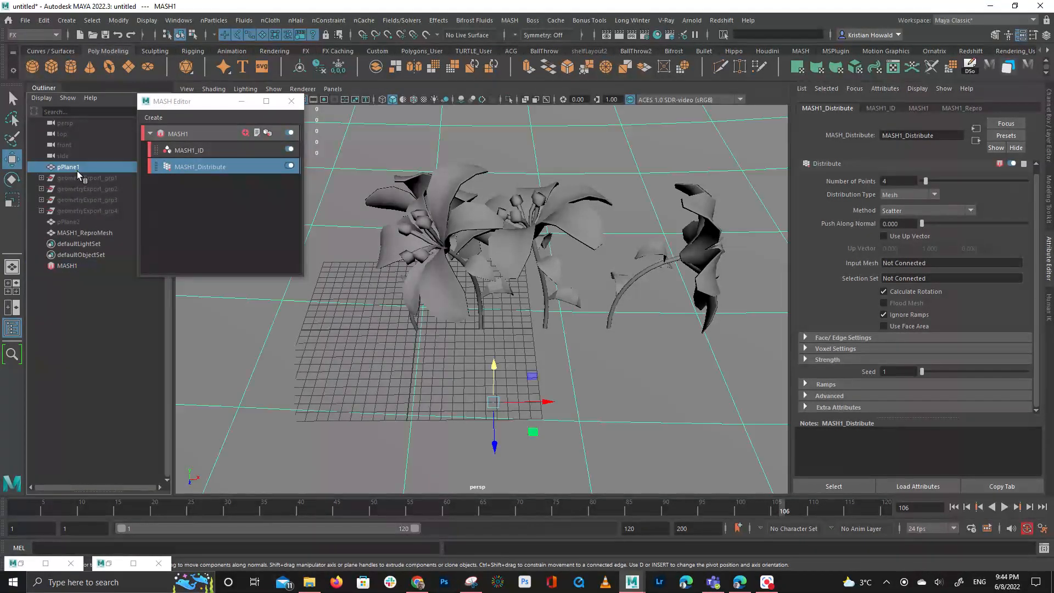
click(188, 168)
middle_drag(69, 166, 908, 261)
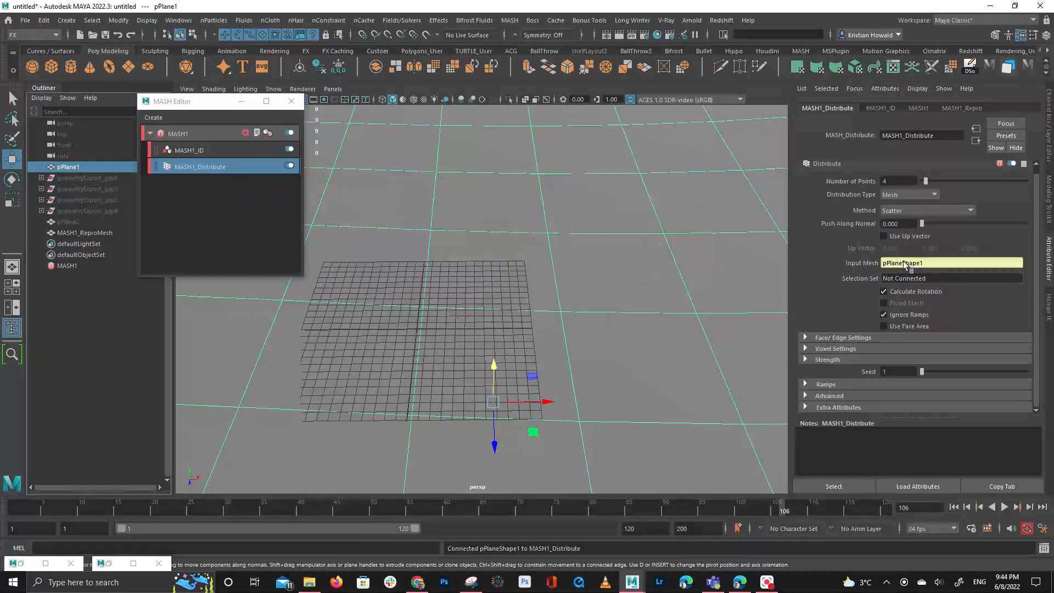
scroll(549, 228, down, 10)
mouse_move(543, 283)
alt+mouse_down()
mouse_move(557, 269)
mouse_move(524, 237)
mouse_move(470, 244)
alt+mouse_up()
click(605, 218)
mouse_move(603, 221)
alt+mouse_down()
mouse_move(487, 244)
mouse_move(648, 249)
alt+mouse_up()
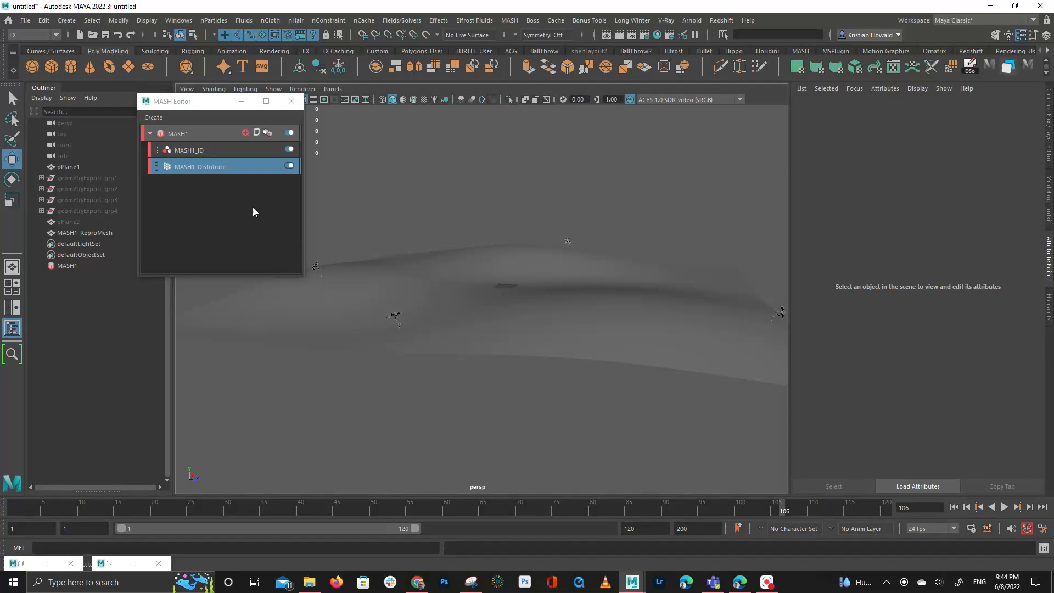
Raise the Distribute node's Number of Points to 100 and play the animation of the scattered flowers
click(181, 166)
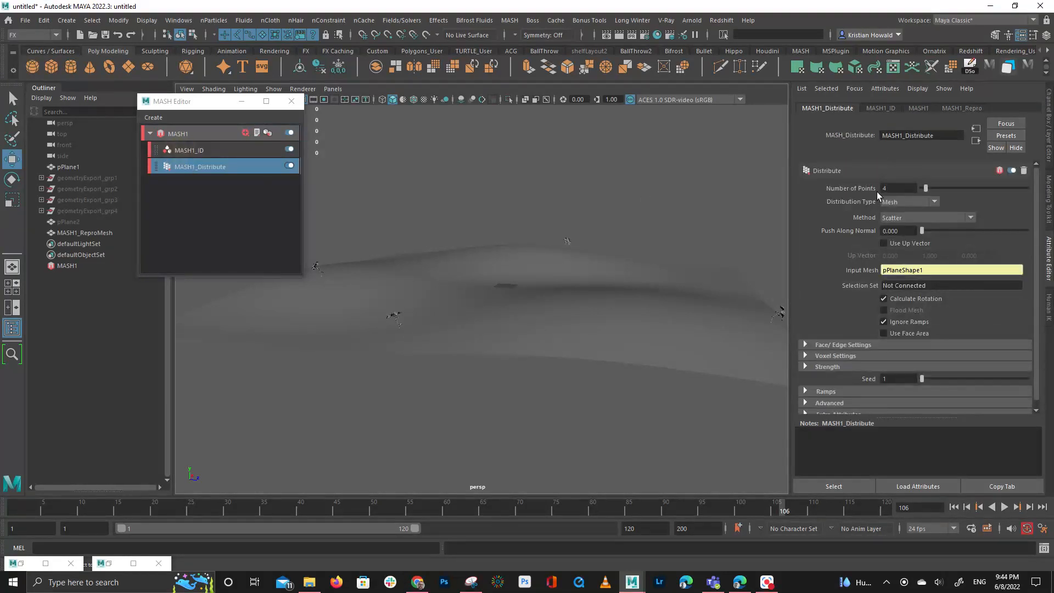
drag(960, 188, 1040, 195)
alt+drag(615, 219, 335, 244)
alt+right_drag(450, 261, 513, 273)
key(alt+v)
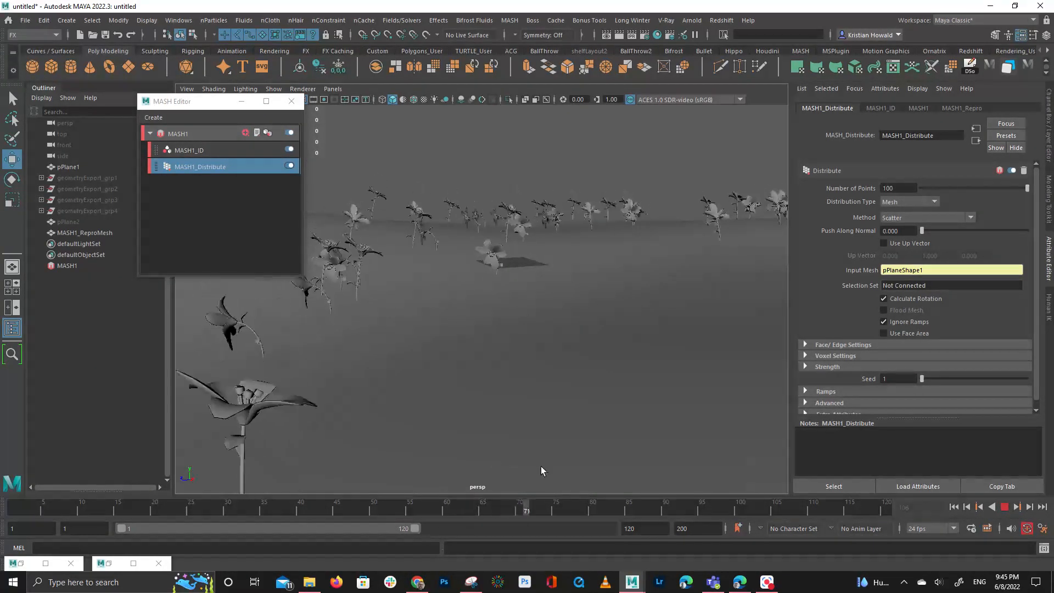
click(555, 506)
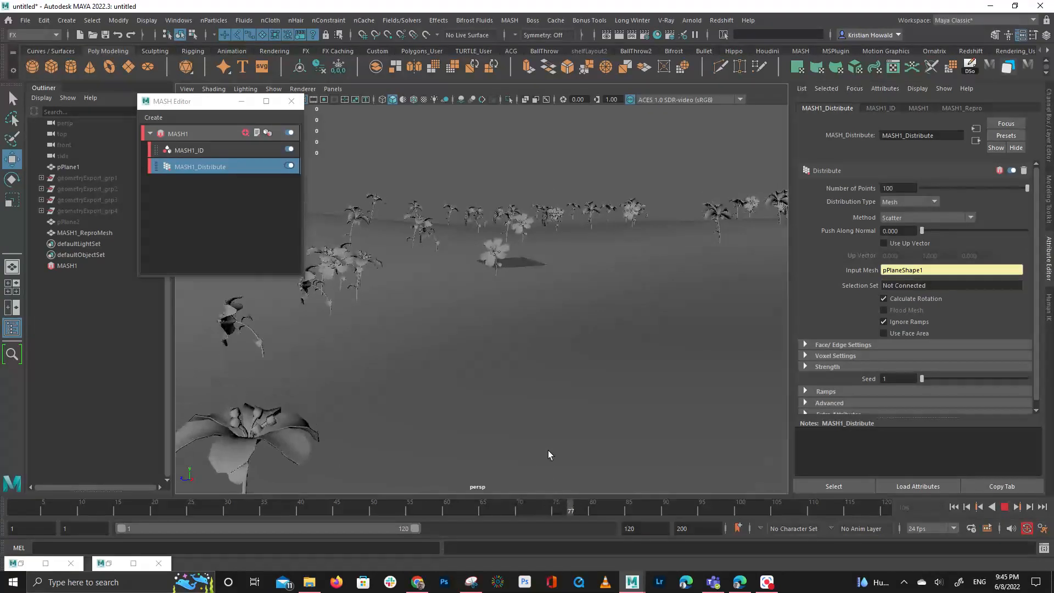
Add a Time node to the MASH1 network and move the MASH Editor window clear of the outliner
click(192, 151)
click(190, 131)
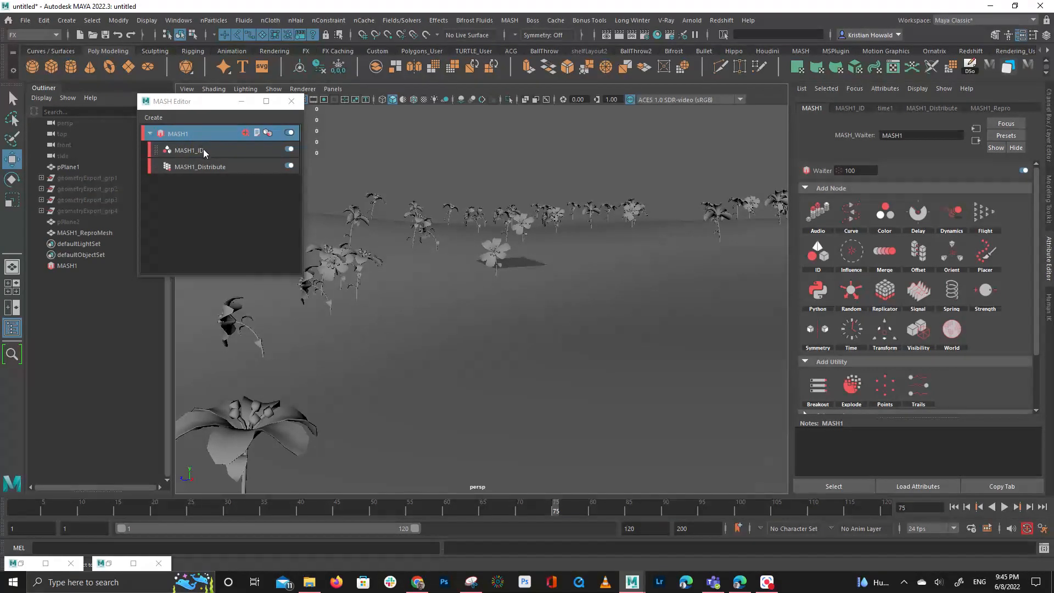
click(245, 133)
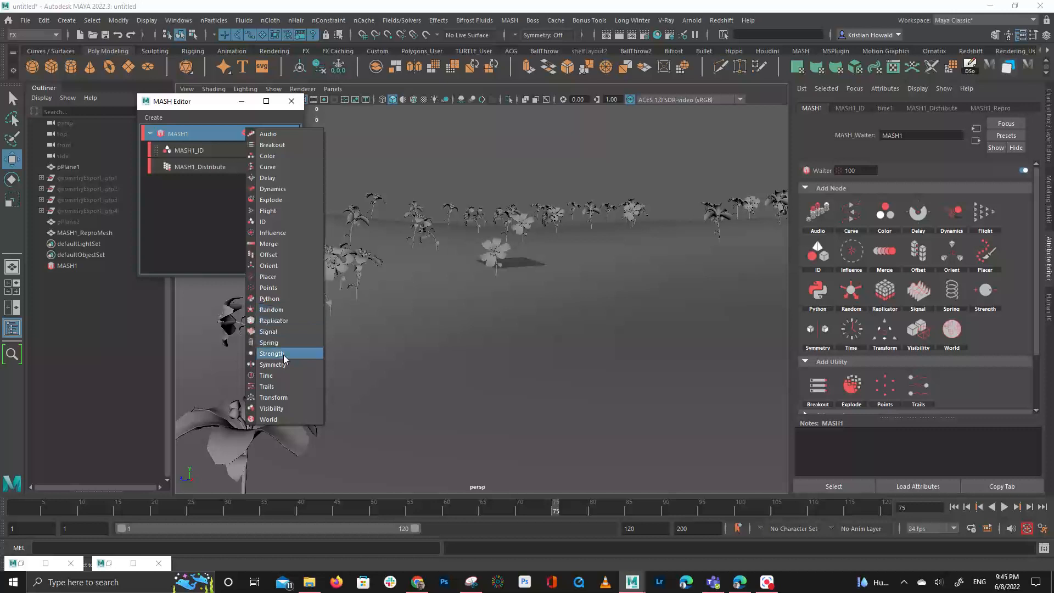
click(292, 378)
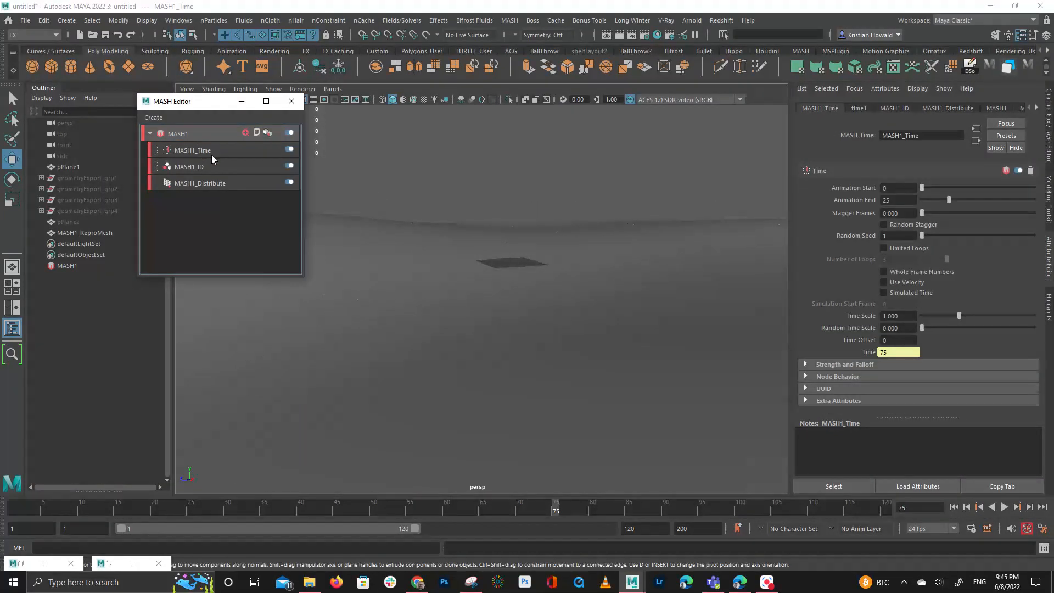
click(234, 149)
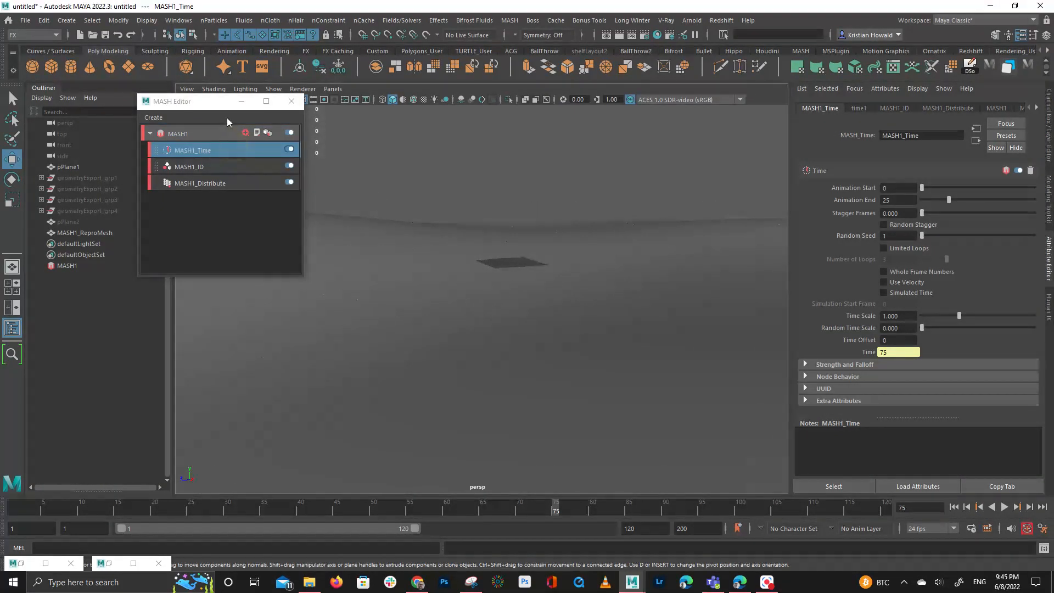
drag(198, 104, 248, 76)
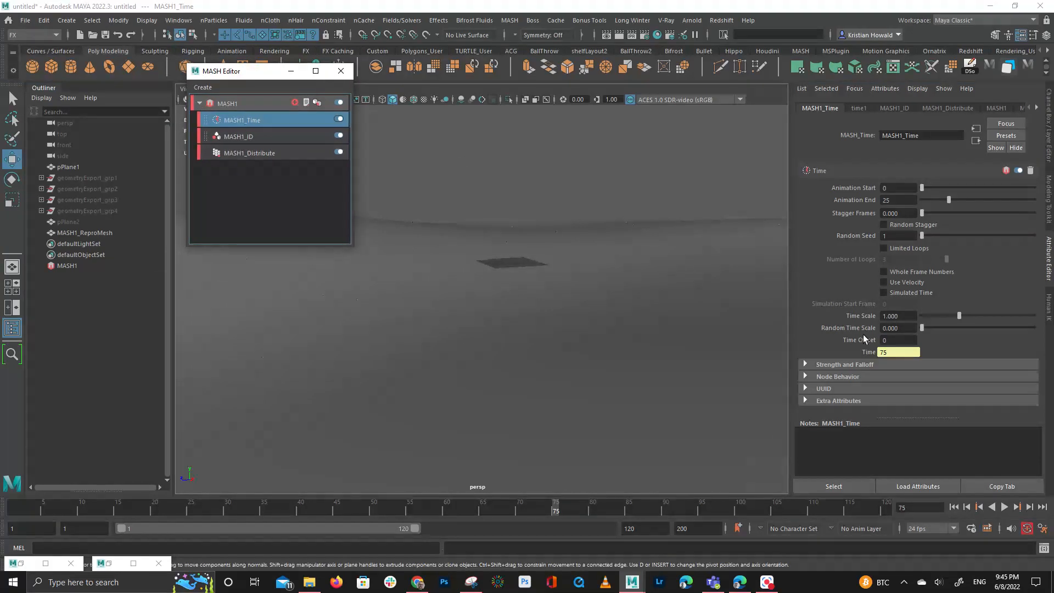
Set the MASH Time node's Animation End to 600 while the animation plays
alt+drag(599, 248, 531, 254)
alt+middle_drag(499, 258, 513, 315)
alt+right_drag(513, 315, 607, 353)
alt+drag(609, 284, 614, 352)
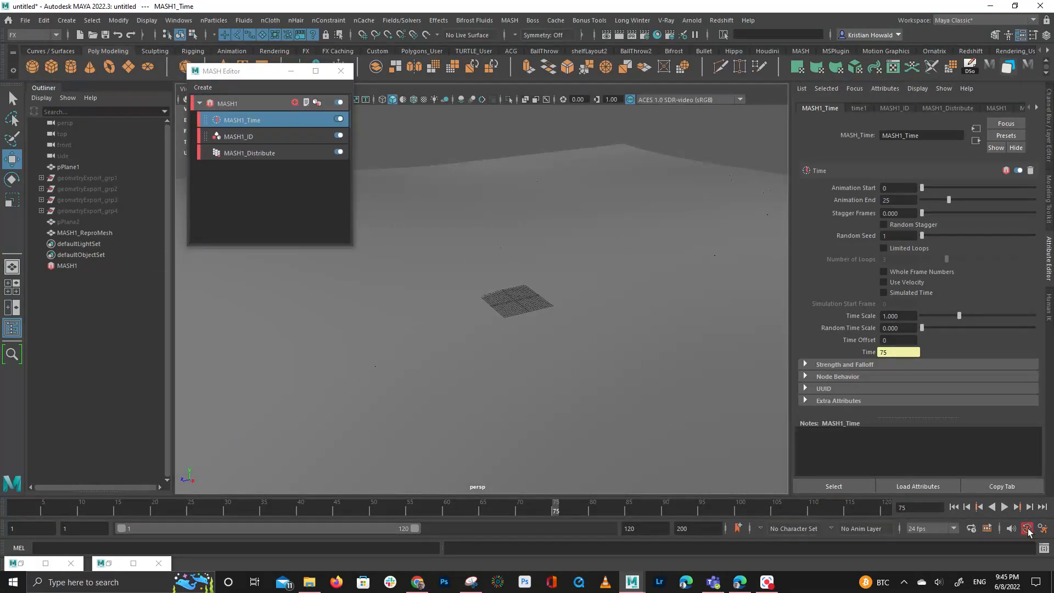
click(1003, 508)
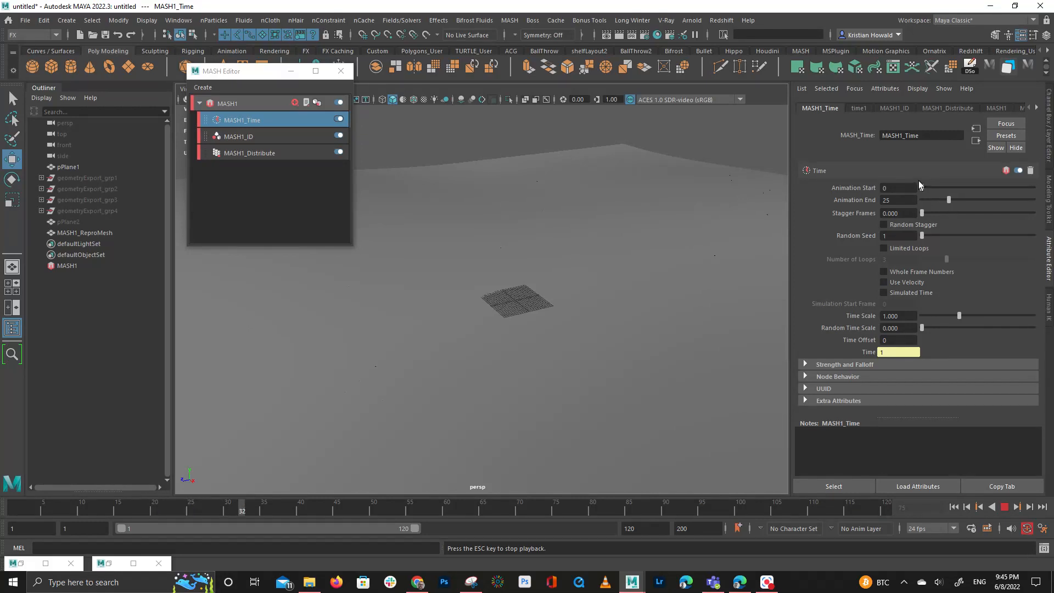
click(908, 201)
text(600)
key(Return)
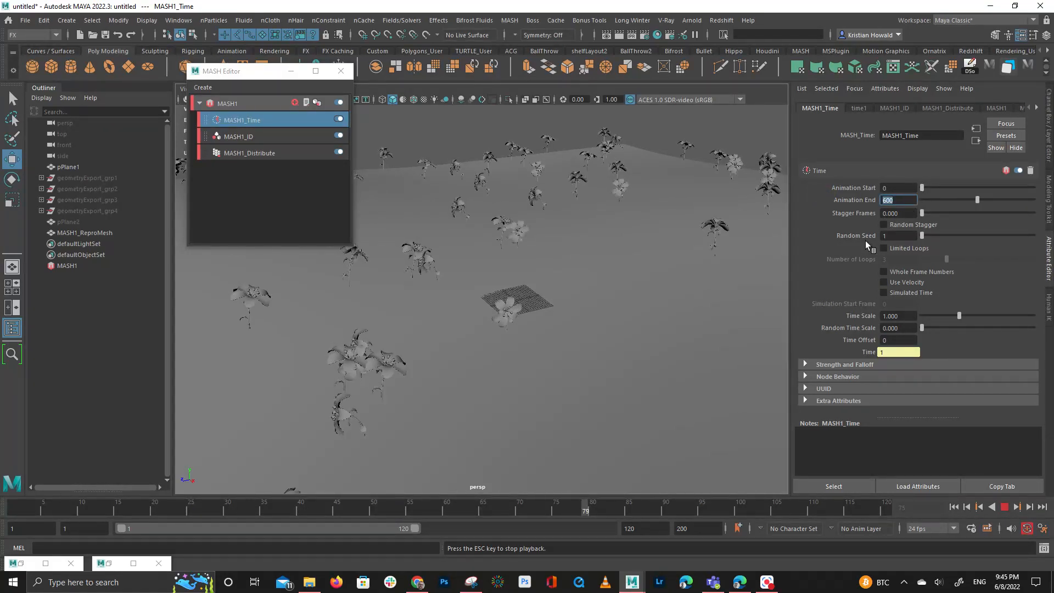
Set the Time node's Stagger Frames to 30 and restart playback to check the flowers' timing
drag(922, 213, 1027, 213)
click(878, 213)
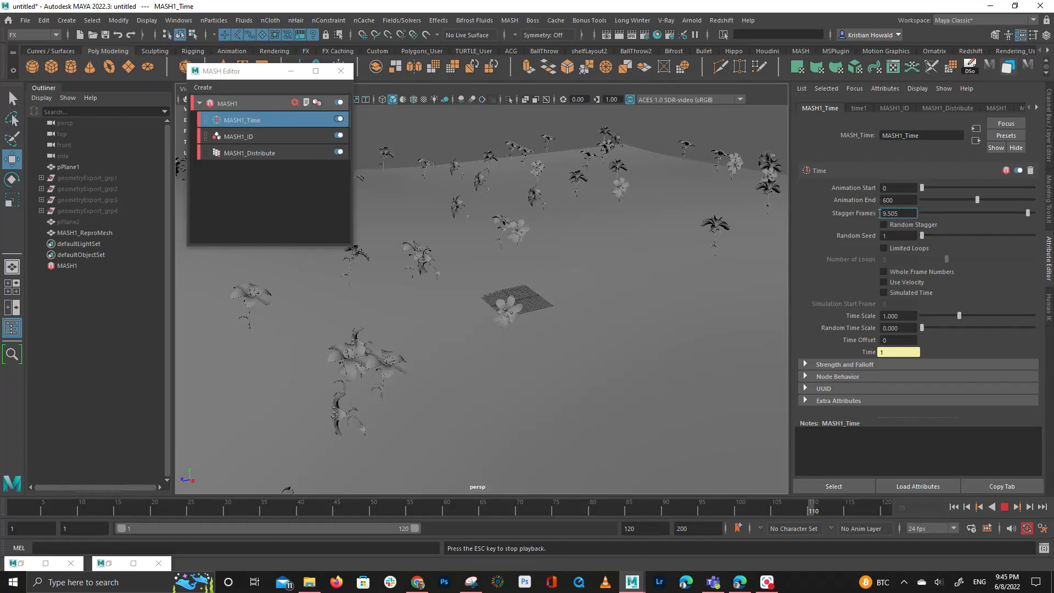
text(30)
key(Return)
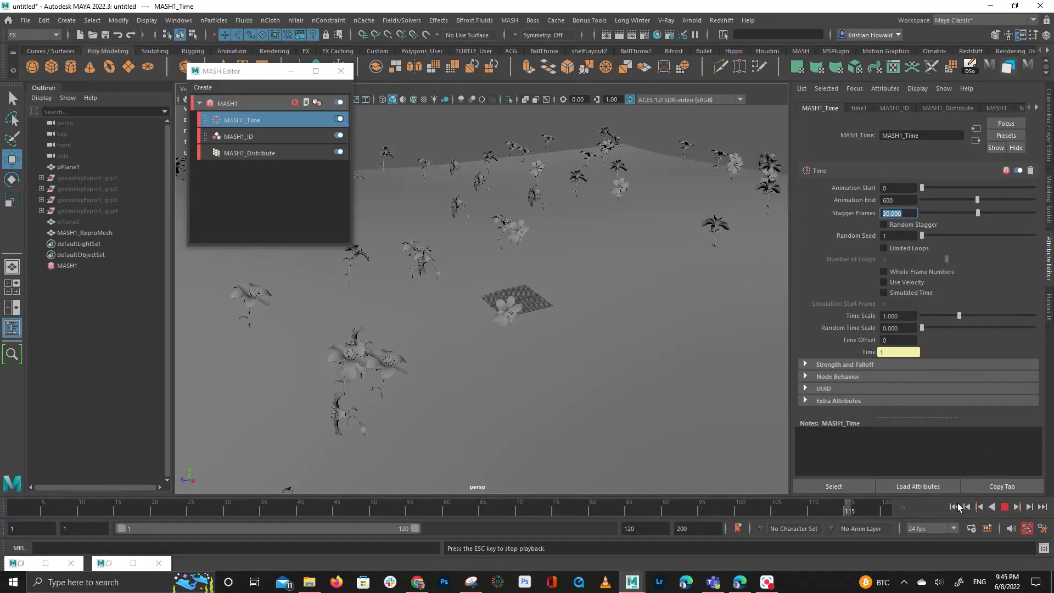
click(1004, 507)
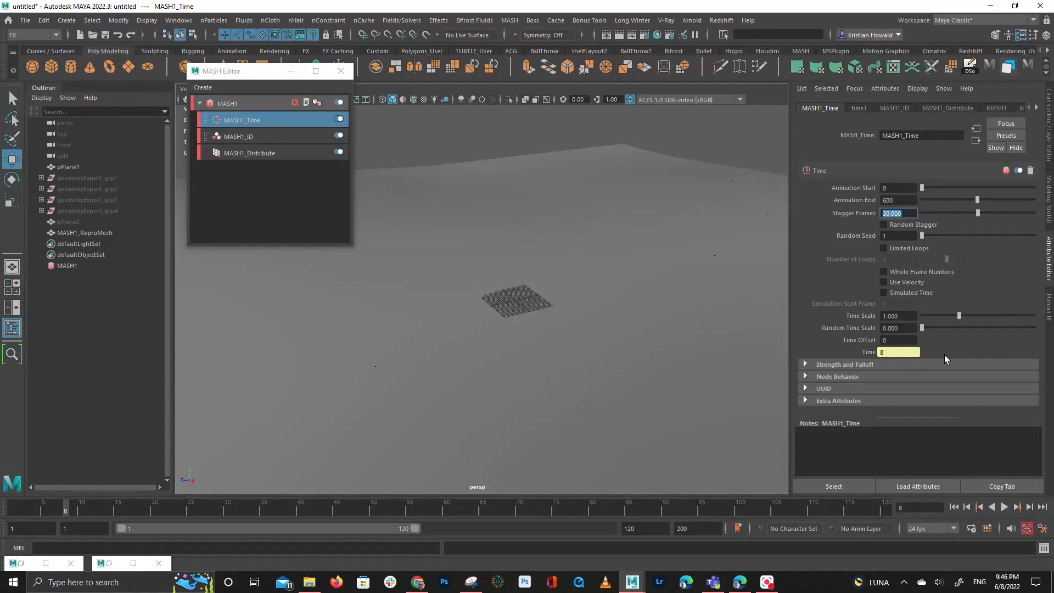
click(1005, 507)
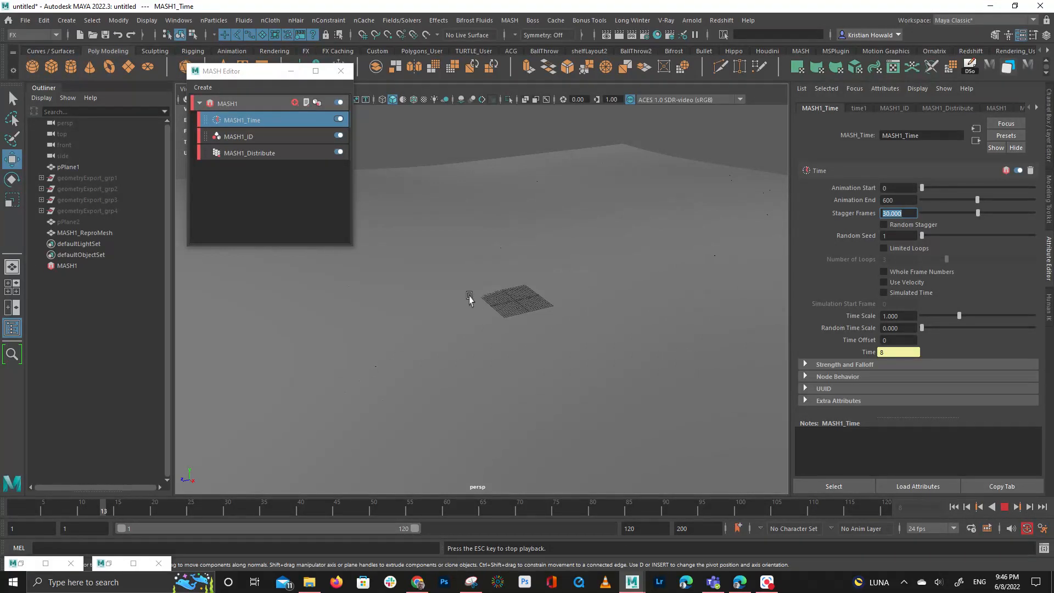
Set the Time node's Stagger Frames to 1
click(909, 215)
double_click(909, 215)
text(1)
key(Return)
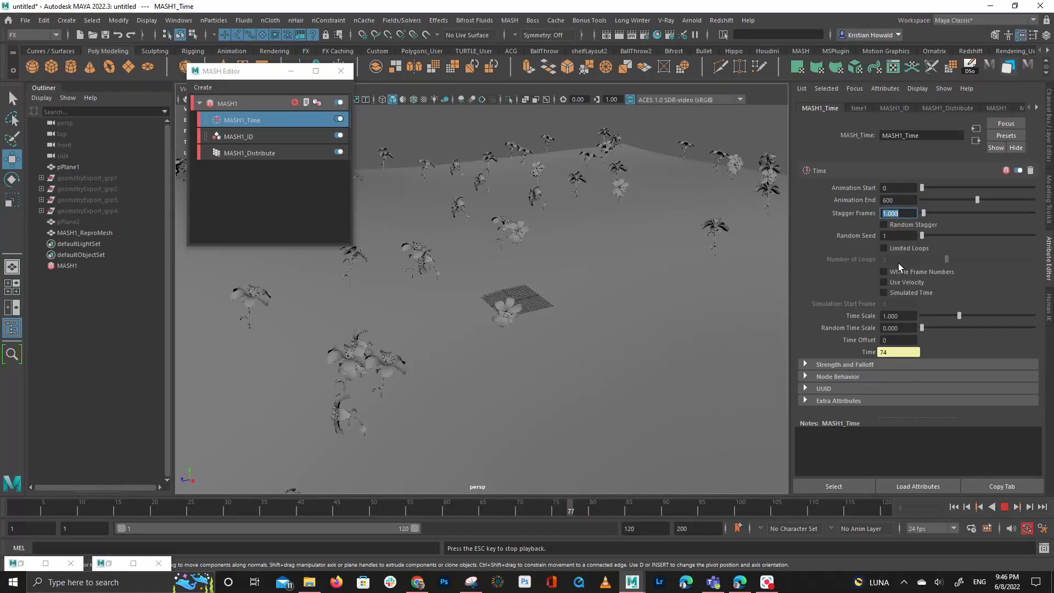
Set the Time node's Time Offset to 20
click(898, 340)
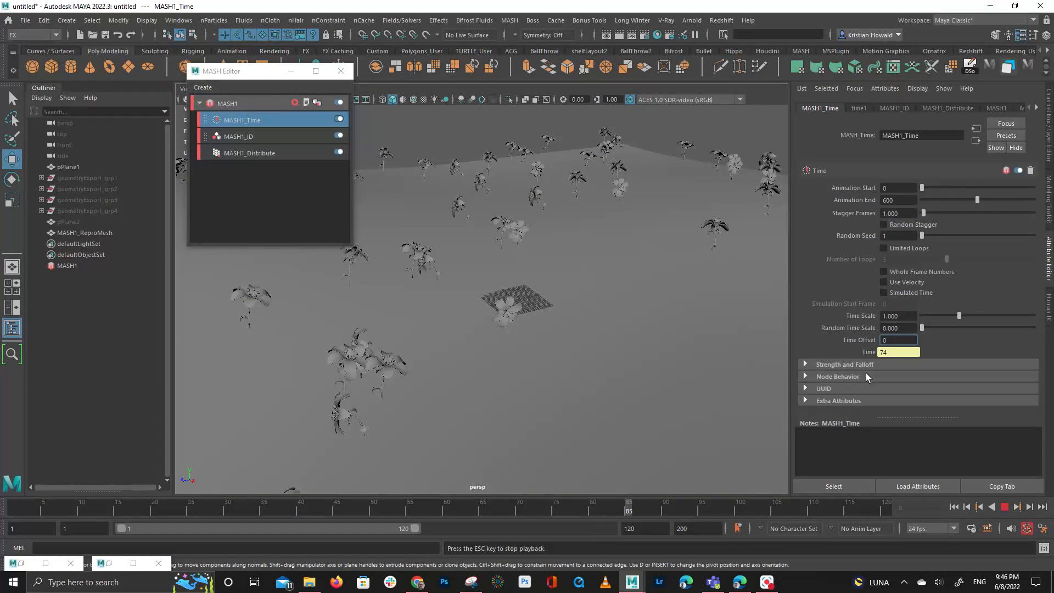
key(BackSpace)
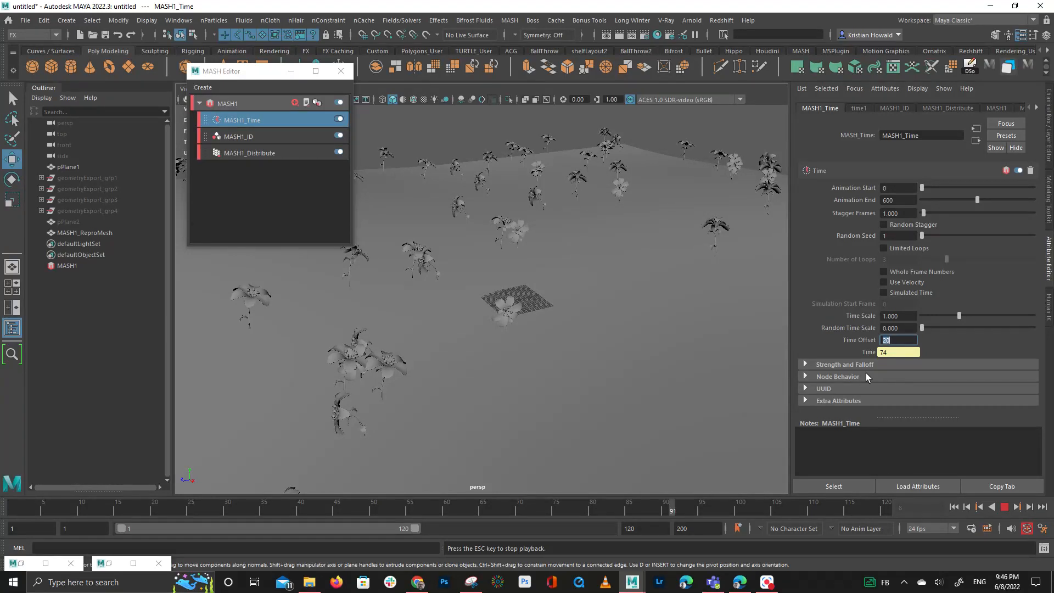
text(20)
key(Return)
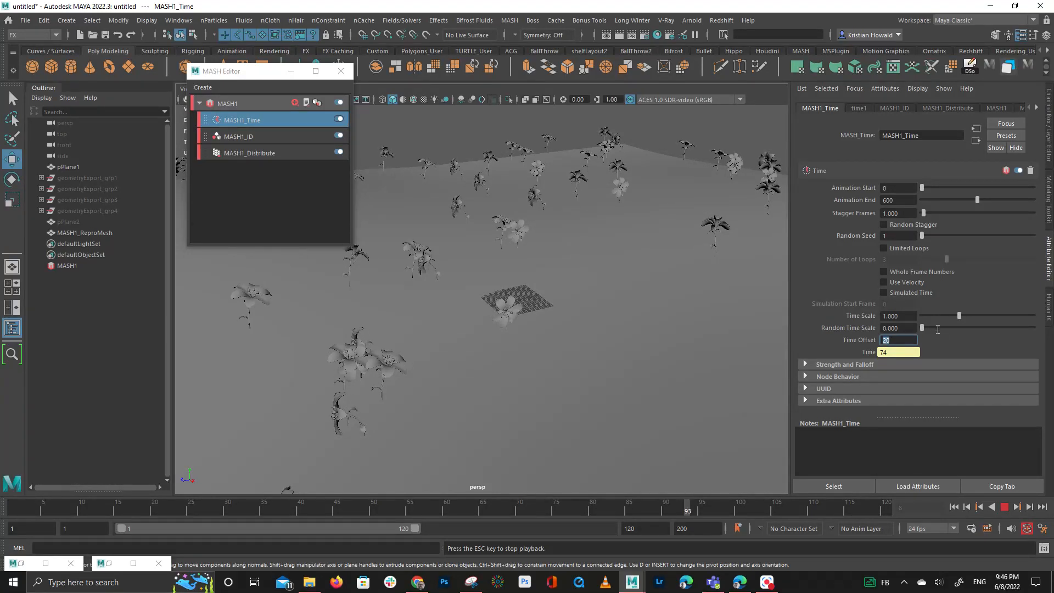
Set the Time node's Random Time Scale to about 0.475 and Time Scale to about 1.307, and return playback to frame 1
click(938, 327)
drag(872, 325, 973, 309)
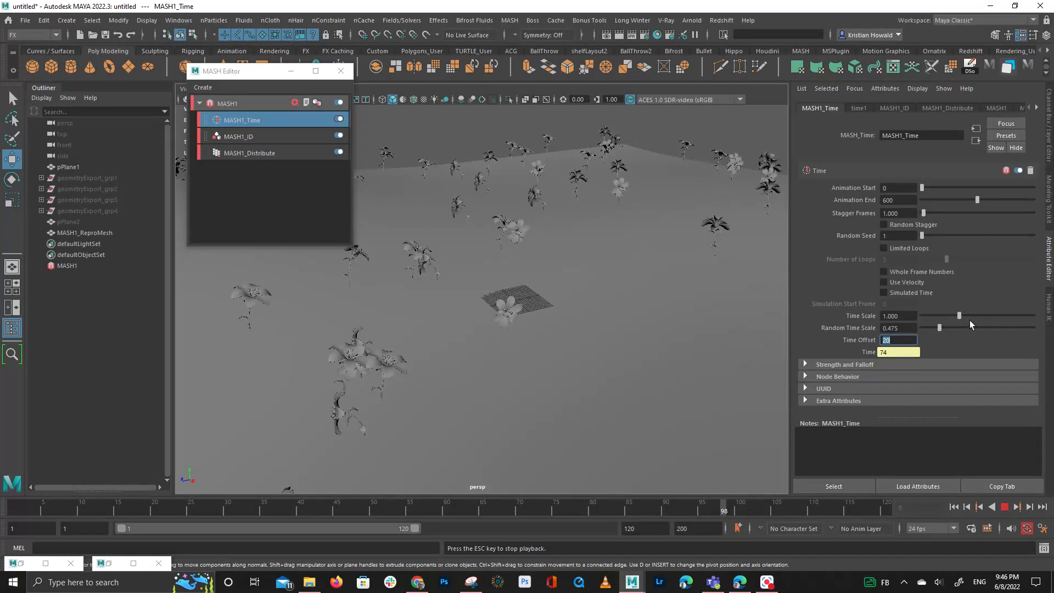
click(969, 314)
click(954, 507)
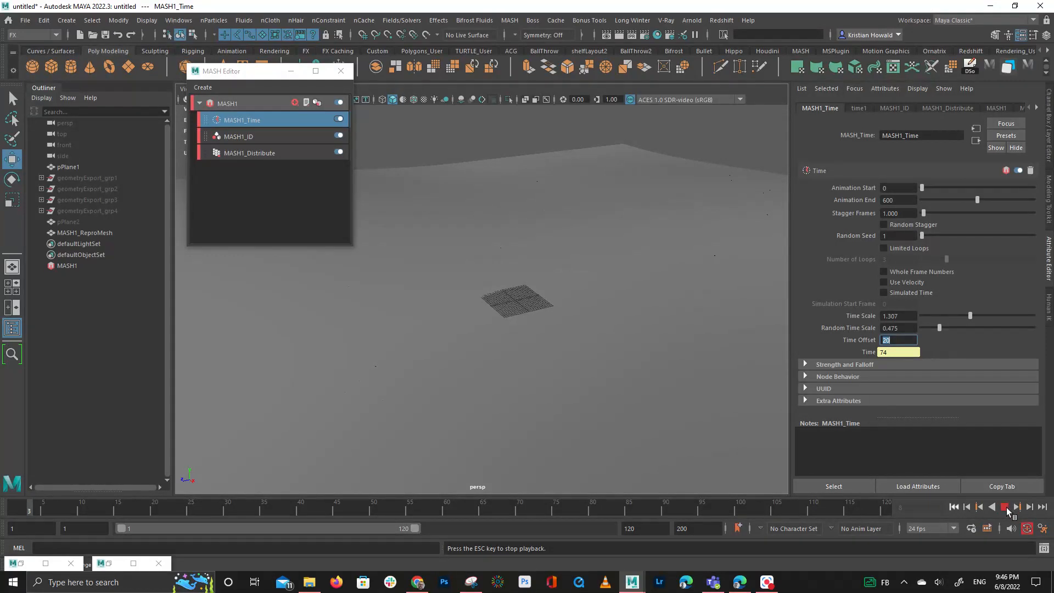
click(1004, 507)
click(956, 507)
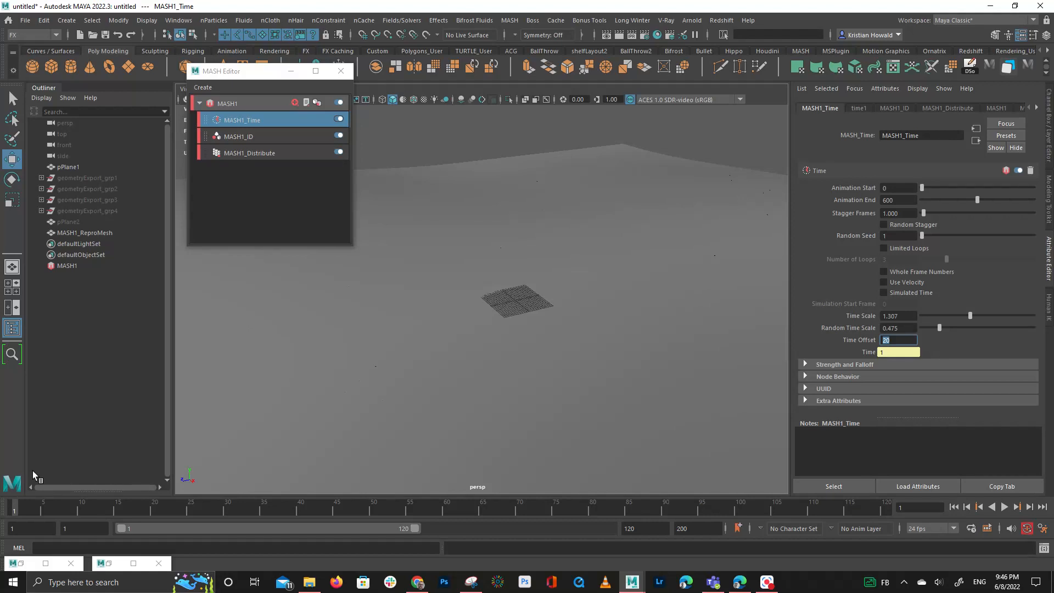
Set the four geometryExport groups to the lowest display smoothness and play the animation to frame 55
drag(117, 181, 117, 206)
key(1)
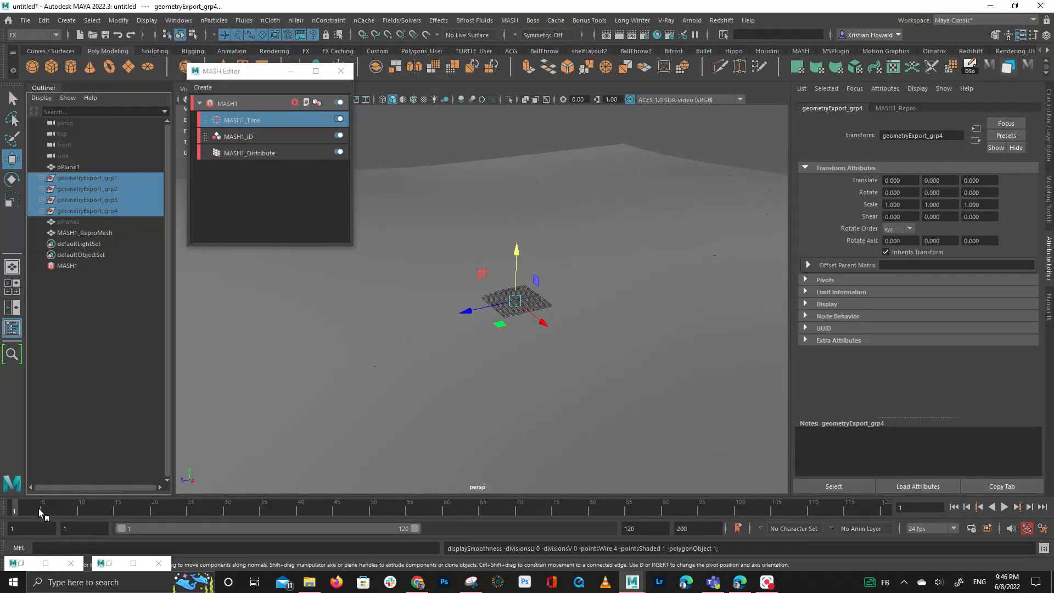
key(alt+v)
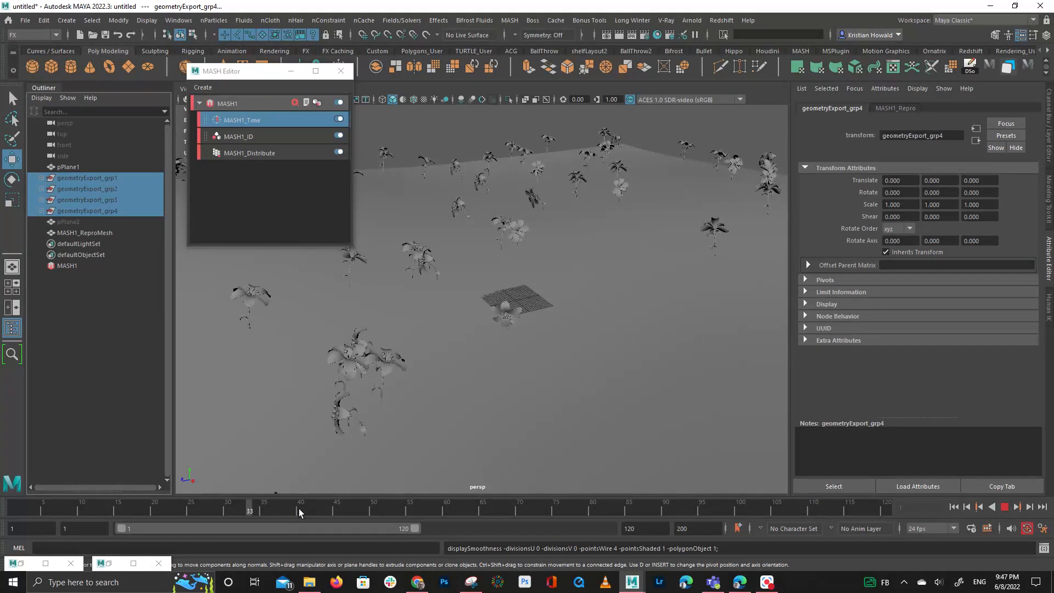
key(Escape)
scroll(597, 167, down, 3)
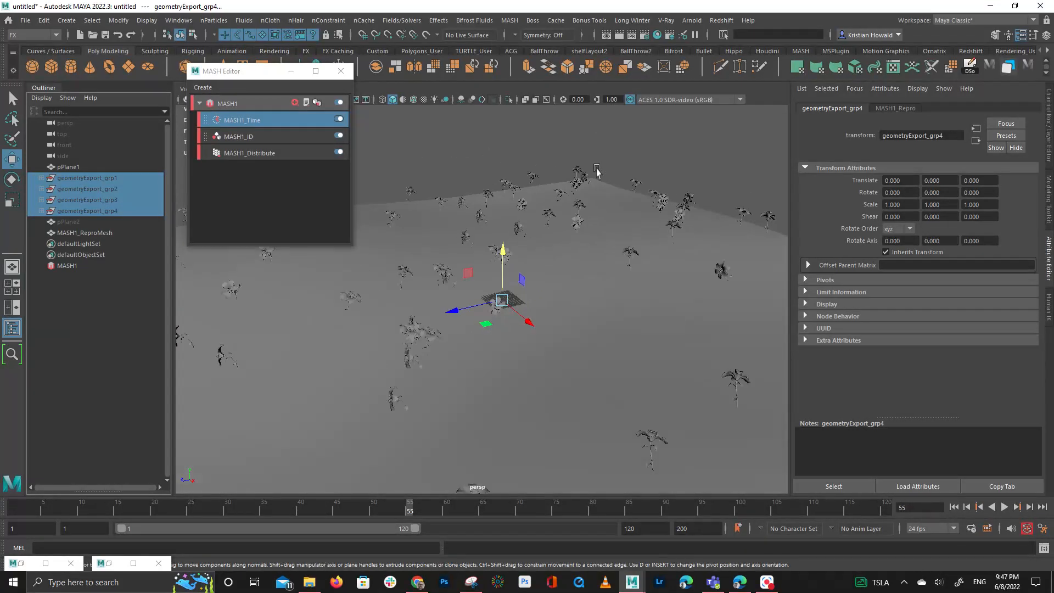
View the scattered flowers up close and turn on Random Stagger in the MASH Time node
click(649, 121)
alt+drag(671, 274, 638, 233)
alt+right_drag(638, 233, 790, 324)
alt+drag(790, 323, 613, 260)
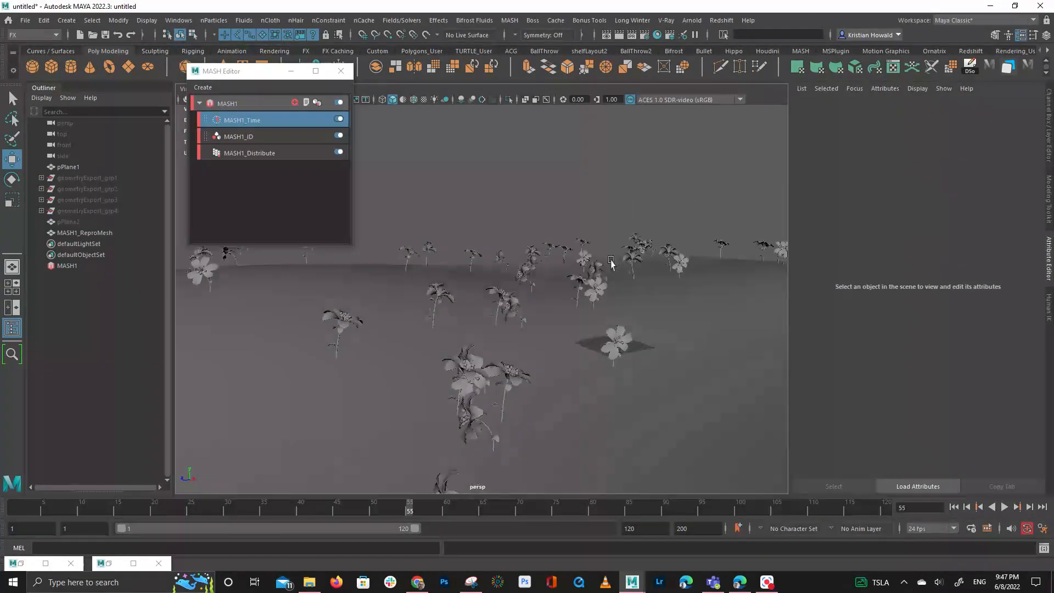
click(248, 139)
click(248, 124)
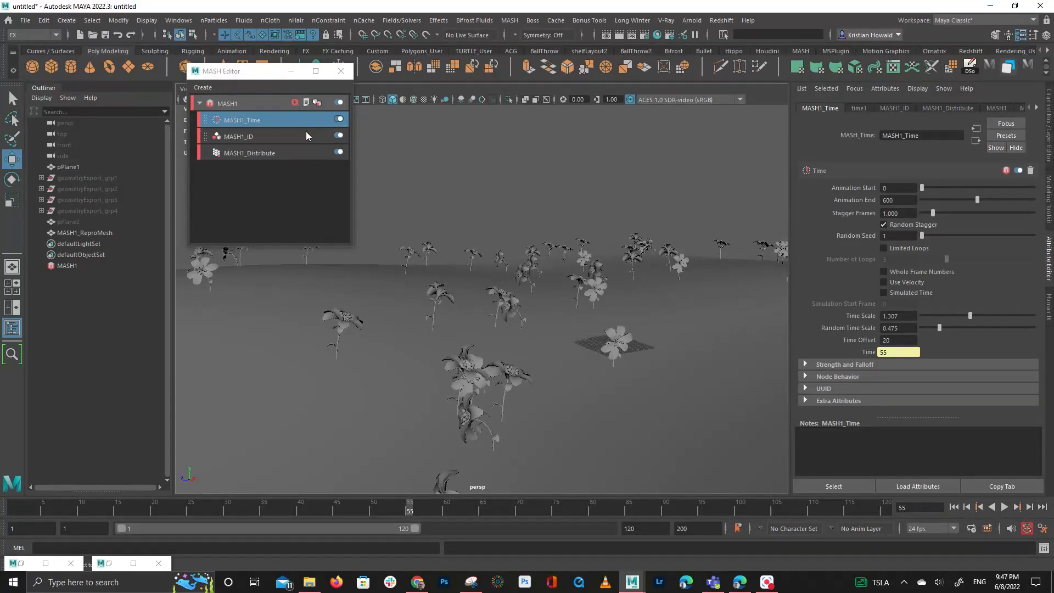
Disable the MASH Time node and play the animation from the start
click(338, 120)
click(17, 510)
key(alt+v)
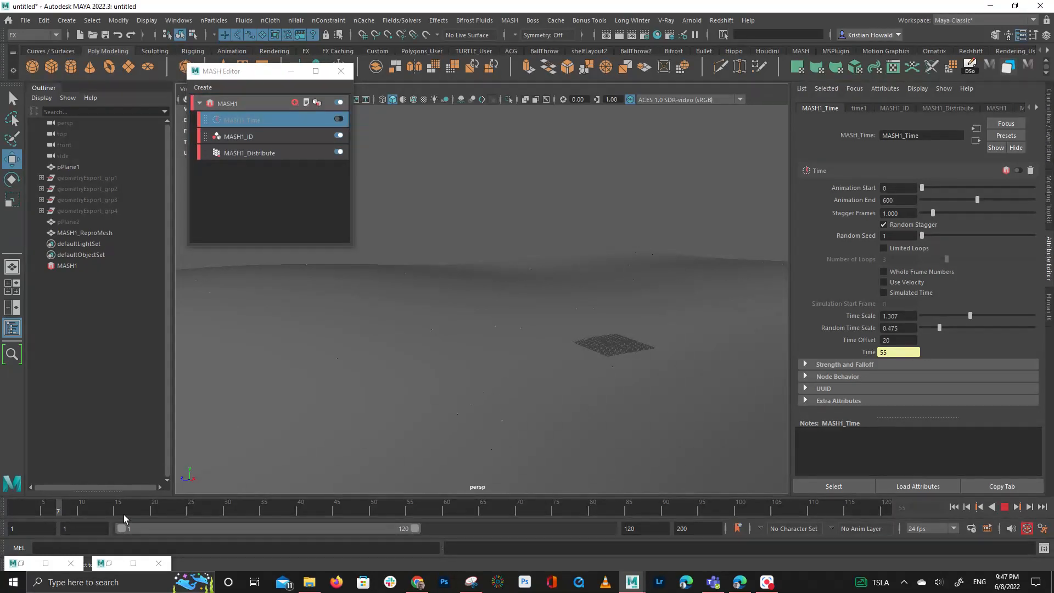
Stop playback at frame 70 and add a Random node to the MASH1 network
key(alt+v)
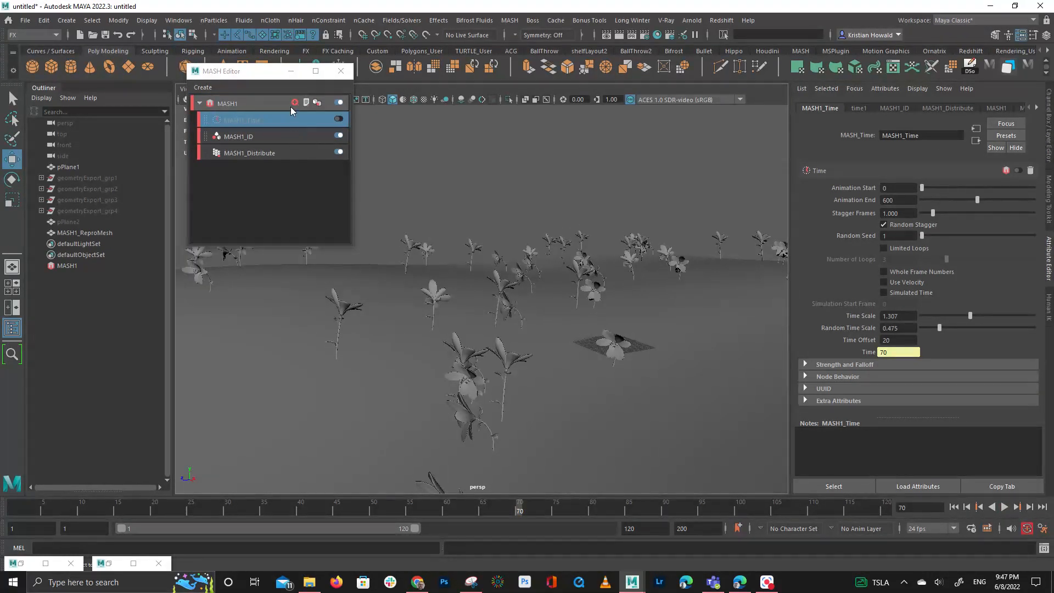
click(293, 103)
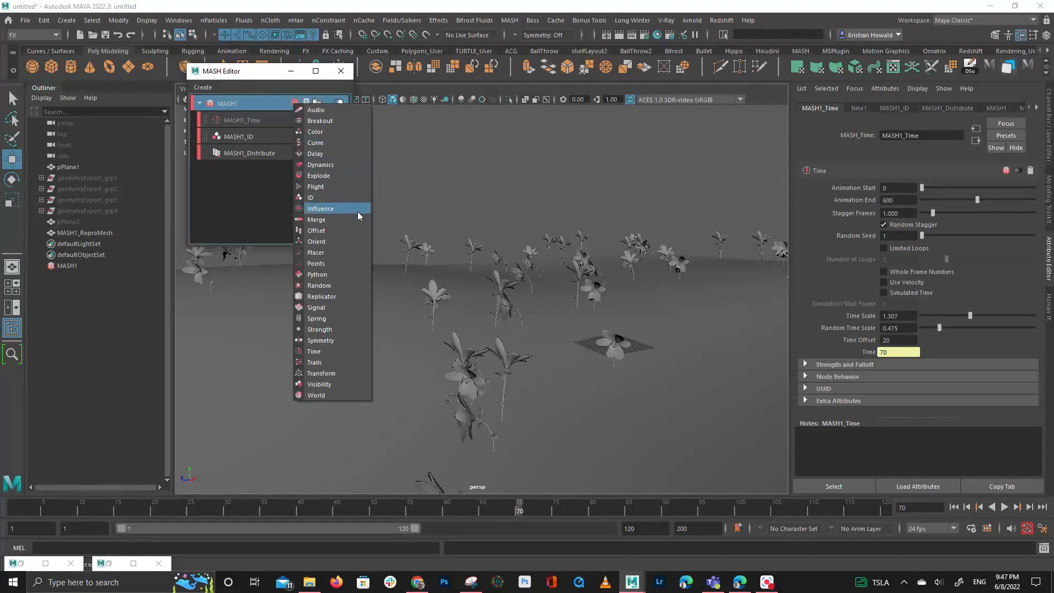
click(346, 284)
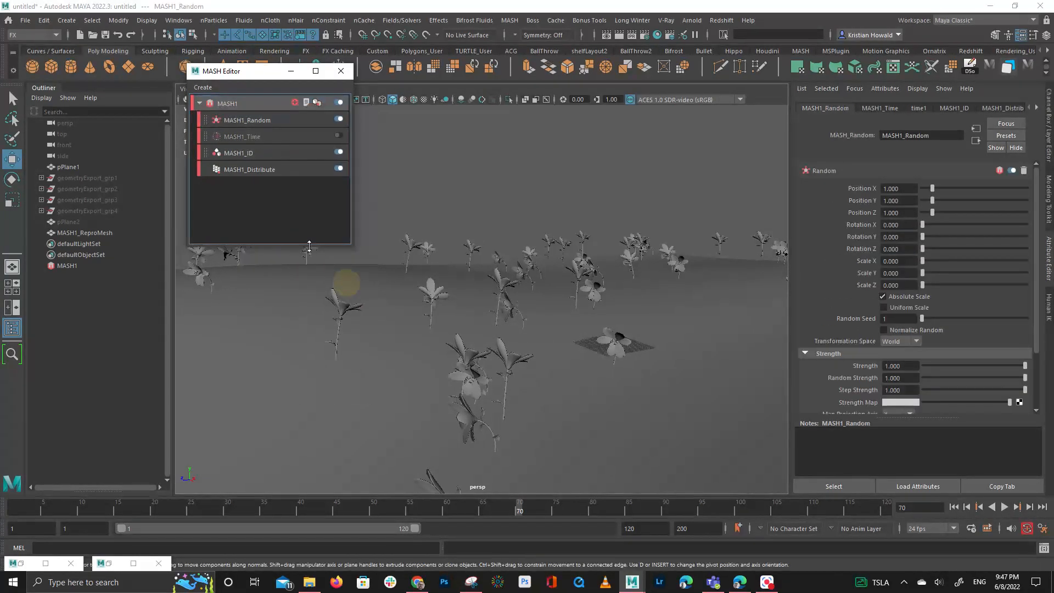
Try out random rotation on the flowers in World space, then reset the Random node's Rotation X, Y and Z to 0
alt+drag(637, 258, 616, 301)
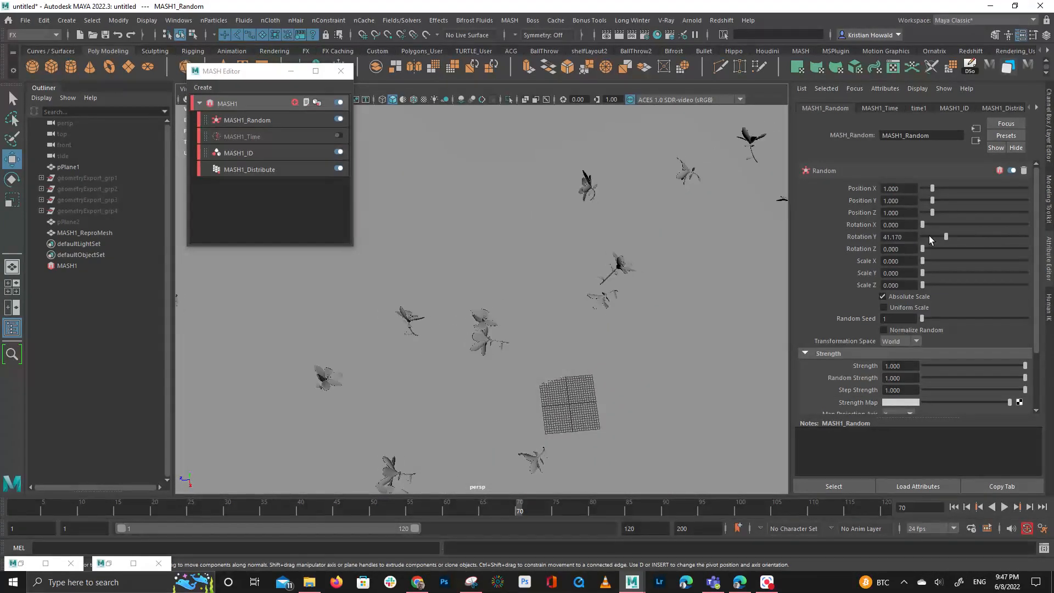
click(910, 233)
mouse_move(923, 224)
mouse_down()
mouse_move(951, 223)
mouse_move(923, 219)
mouse_move(1009, 250)
mouse_move(921, 245)
mouse_up()
alt+drag(672, 321, 721, 249)
drag(943, 249, 875, 226)
click(910, 240)
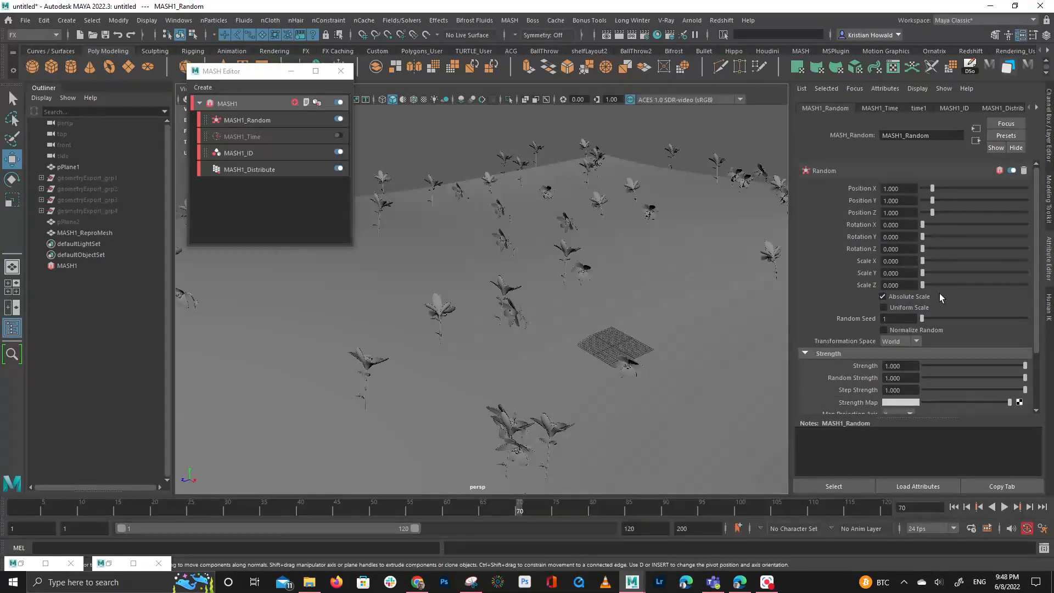
Set the Random node's Transformation Space to Local and Rotation Y to 180, and play the animation from the start to frame 89
click(913, 341)
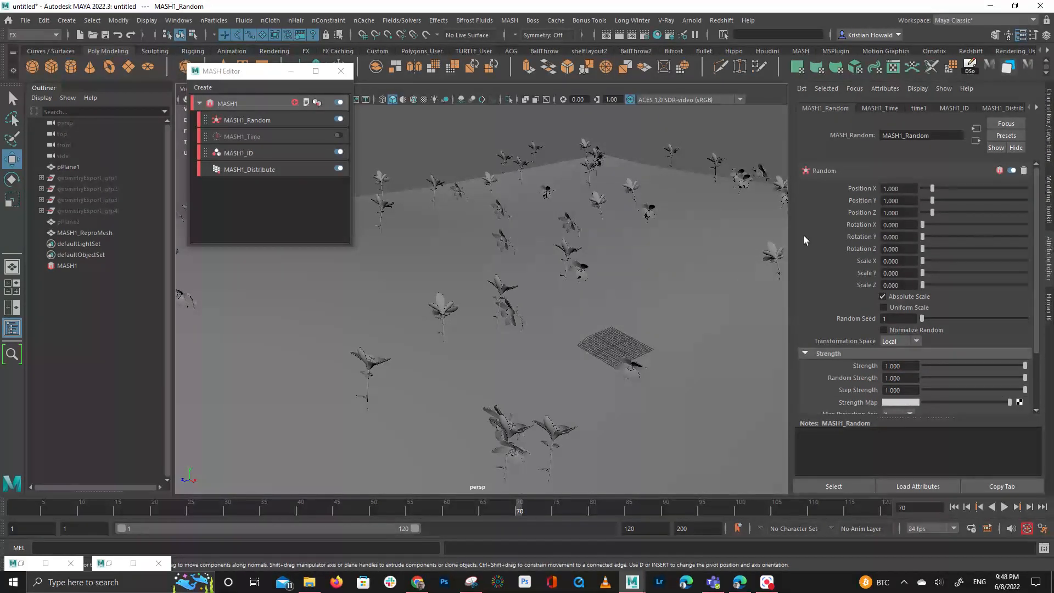
drag(927, 239, 1043, 229)
click(40, 506)
key(alt+v)
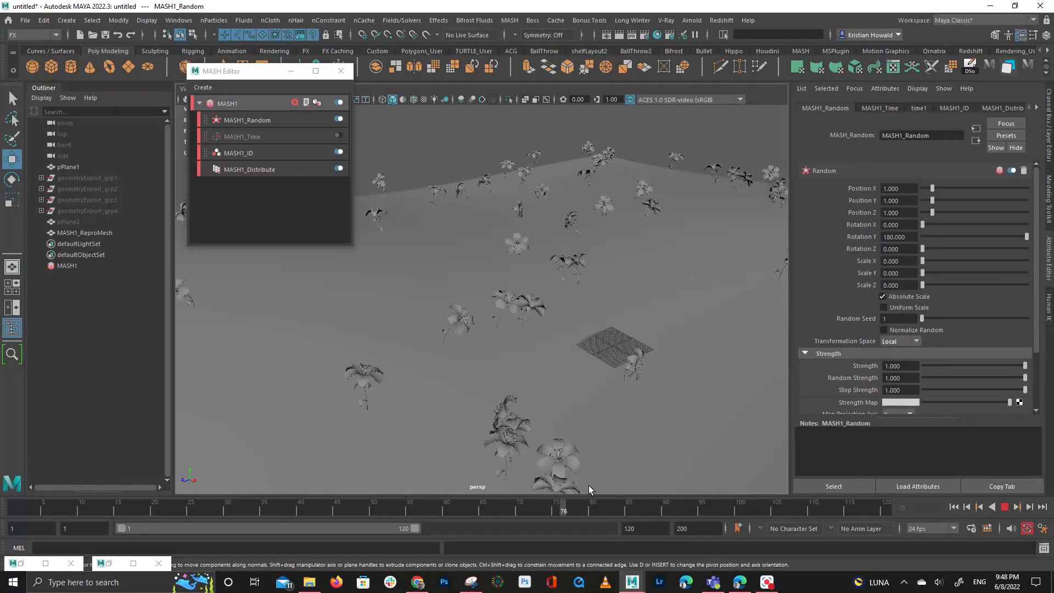
drag(588, 485, 655, 476)
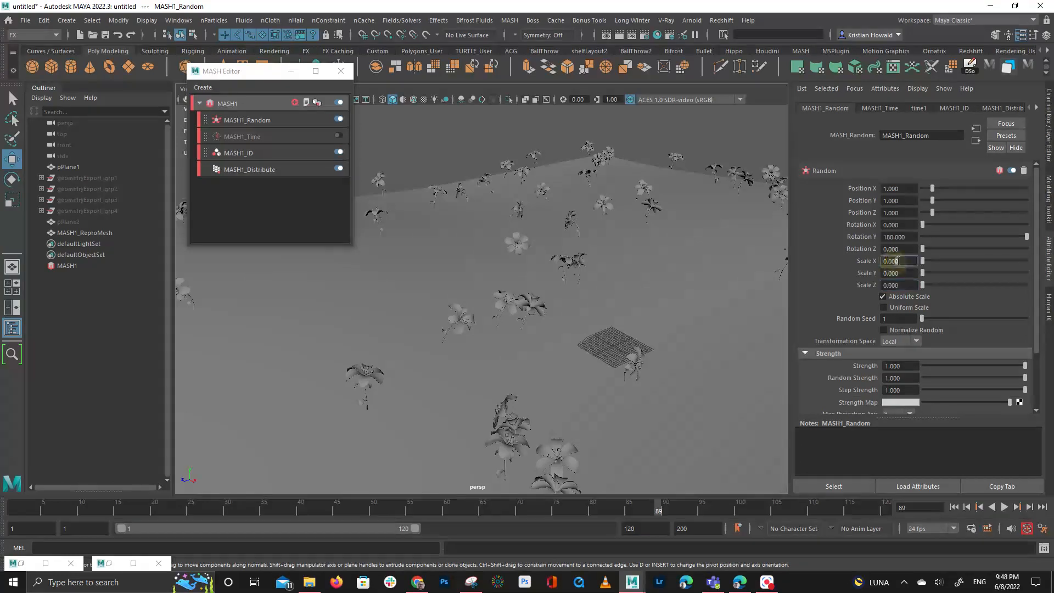
Set the Random node's Scale X, Y and Z to 0.1 and play the animation from the start
click(911, 286)
click(903, 262)
text(0.1)
key(Tab)
text(0.1)
key(Tab)
text(0.1)
key(Tab)
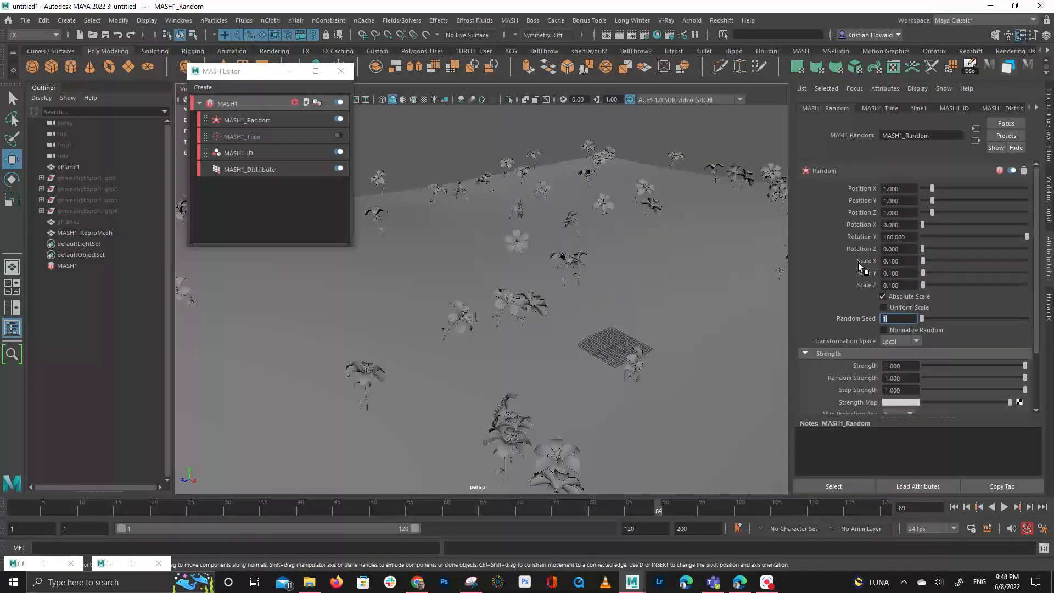
click(19, 504)
key(alt+v)
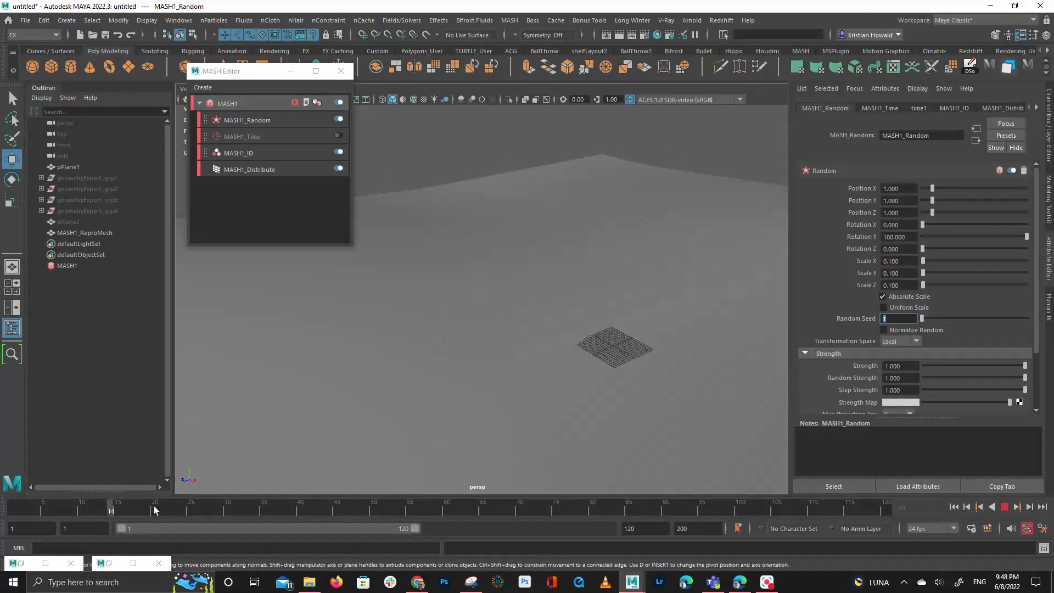
drag(322, 499, 671, 489)
Set the Random node's Scale X, Y and Z to 1 and view the scattered flowers from a low angle
drag(908, 261, 817, 259)
text(1)
key(Tab)
text(1)
key(Tab)
text(1)
key(Tab)
alt+drag(632, 287, 306, 211)
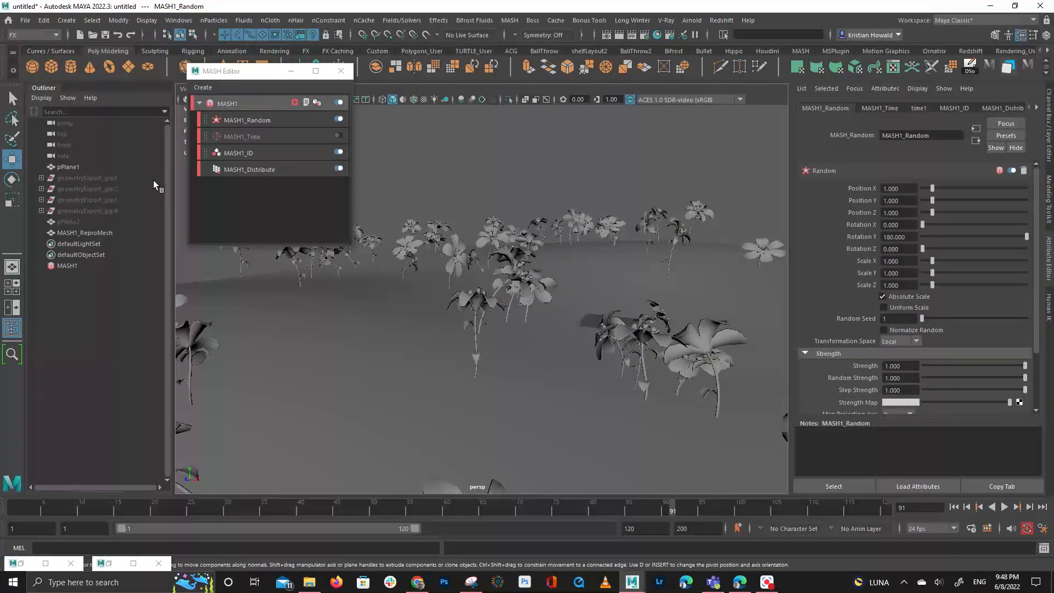
Scale up all the geometry inside geometryExport_grp1 uniformly, bringing stem_geo's Scale Y to about 10.9
click(41, 178)
drag(77, 188, 109, 343)
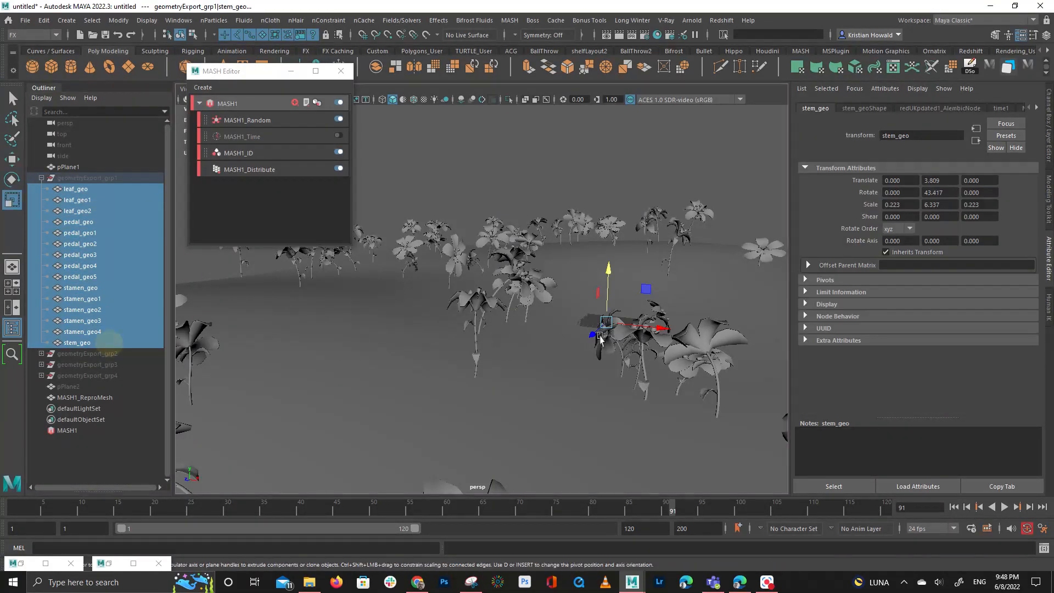
drag(606, 322, 474, 298)
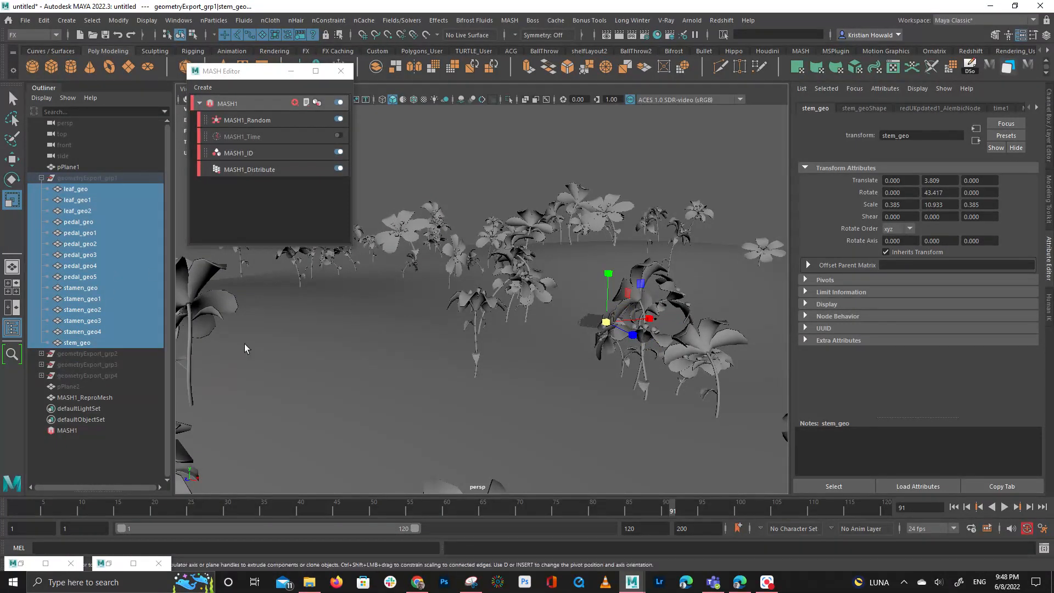
Scale down all the geometry inside geometryExport_grp4 uniformly, bringing stem_geo's Scale Y to about 5.6
click(41, 376)
click(91, 386)
scroll(74, 424, down, 5)
shift+click(83, 420)
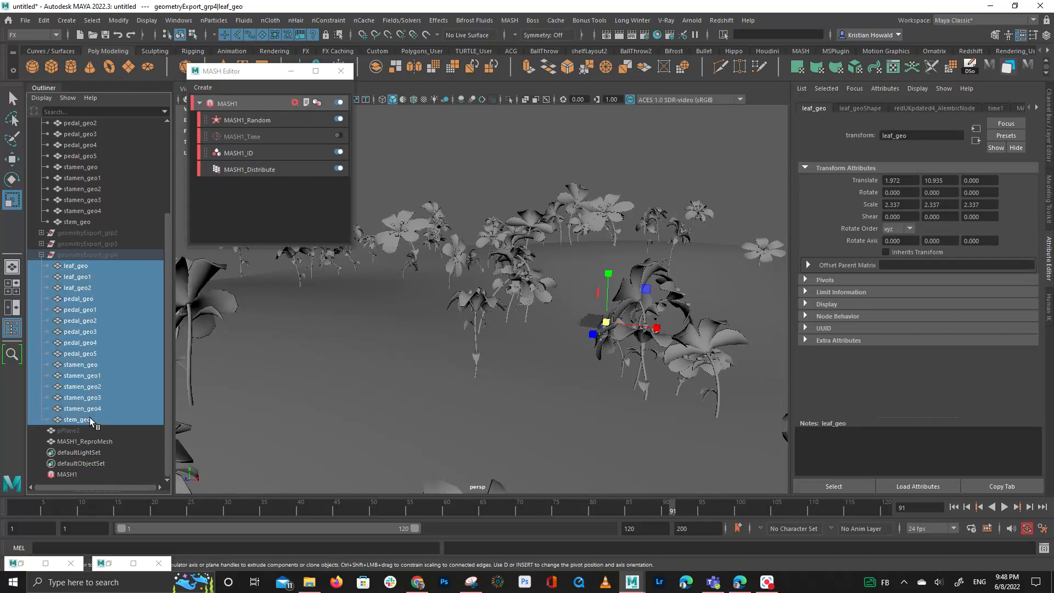
mouse_move(606, 321)
mouse_down()
mouse_move(735, 335)
mouse_move(600, 336)
mouse_up()
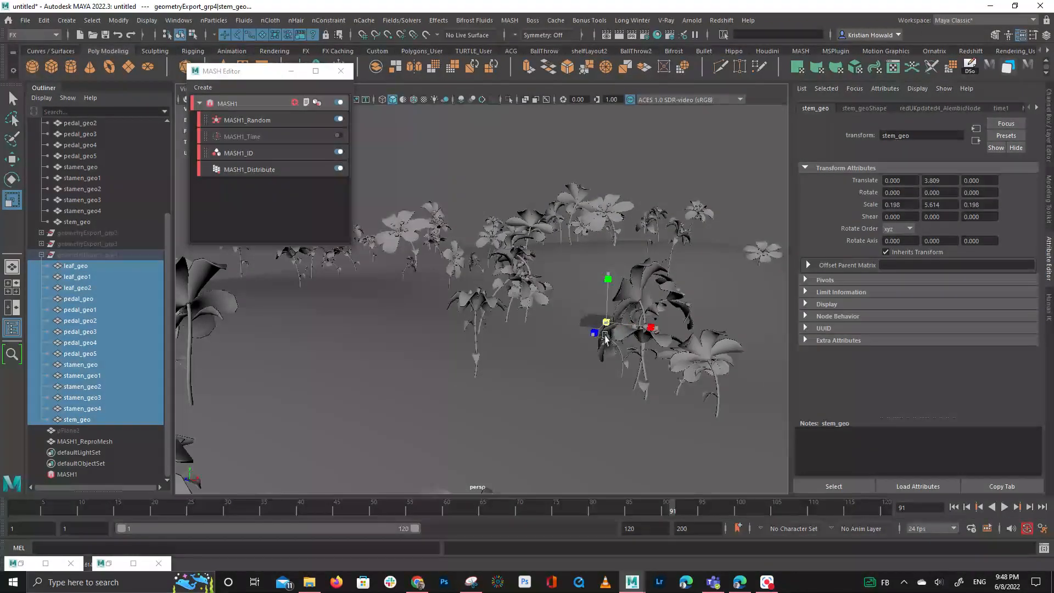
Scale up all the geometry inside geometryExport_grp3 uniformly, bringing stem_geo's Scale Y to about 11.4
click(42, 244)
click(77, 254)
shift+click(98, 408)
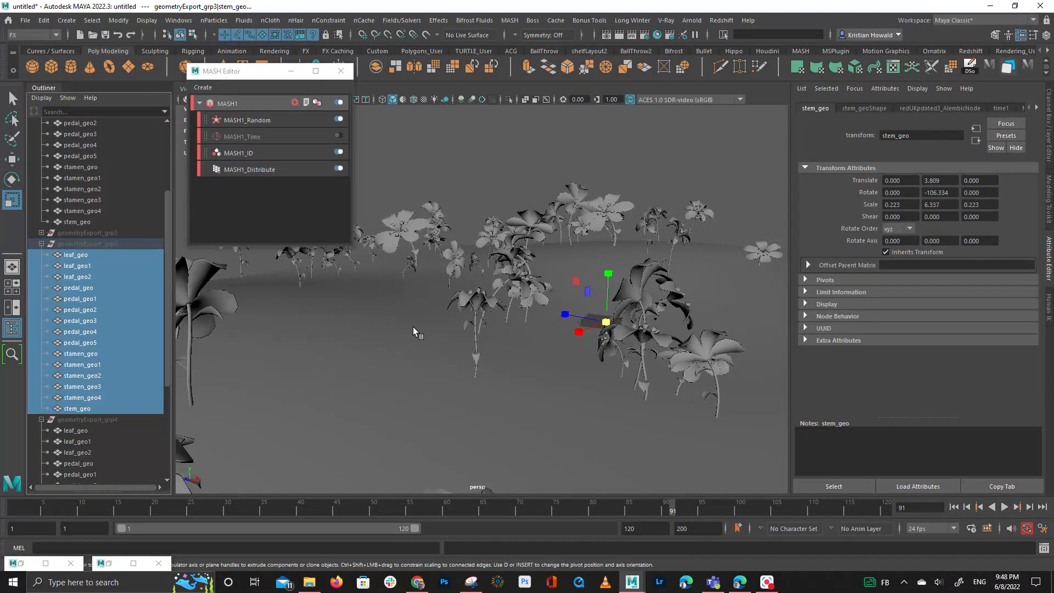
drag(606, 322, 622, 307)
alt+drag(456, 280, 631, 297)
Play the growth animation from the start and again from a lower, closer view, stopping at frame 95
click(1005, 507)
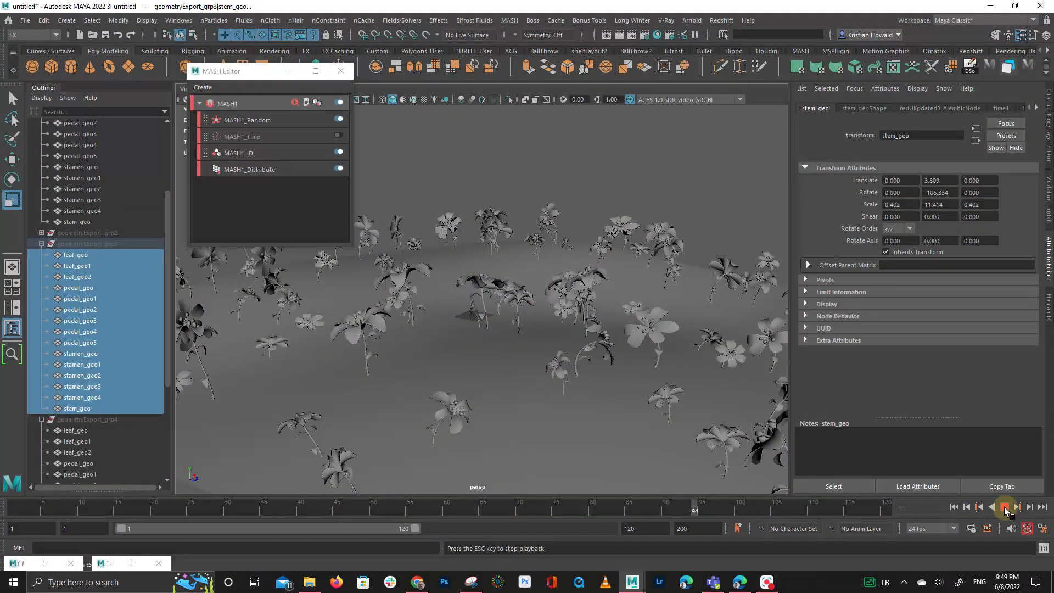
click(12, 509)
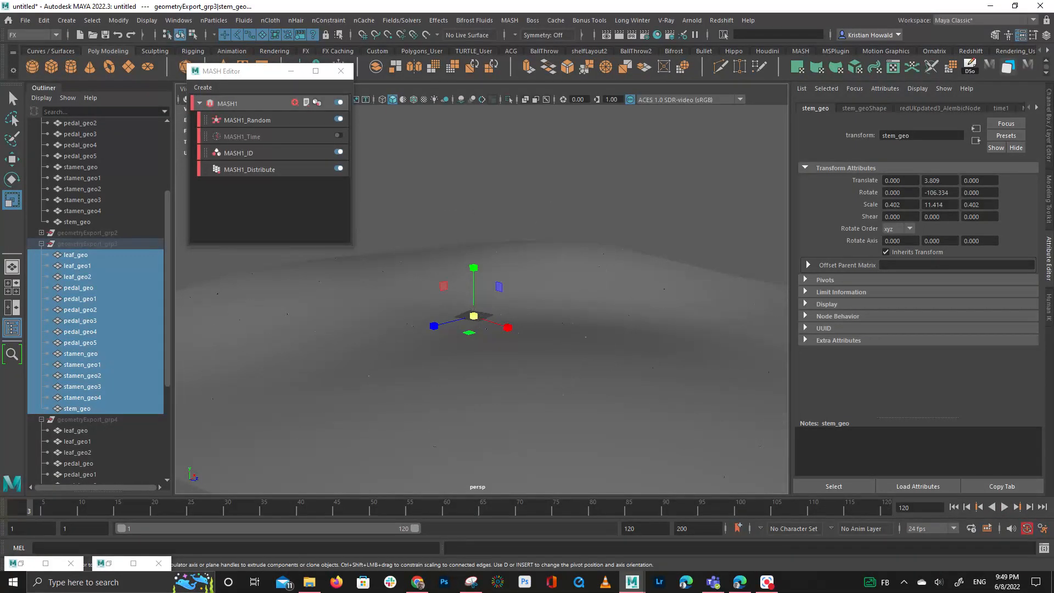
click(1005, 507)
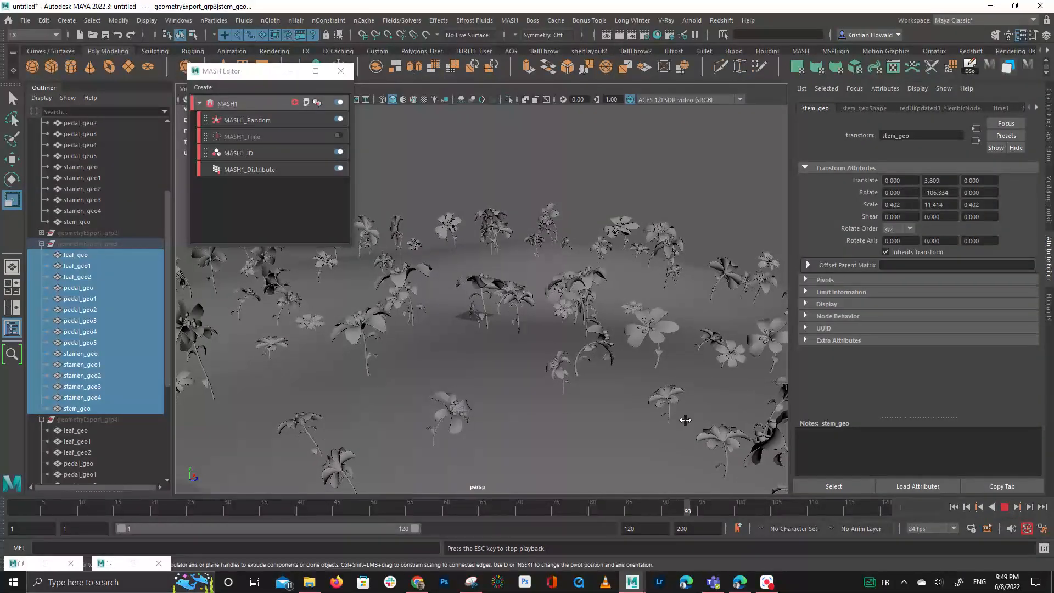
alt+drag(685, 420, 548, 412)
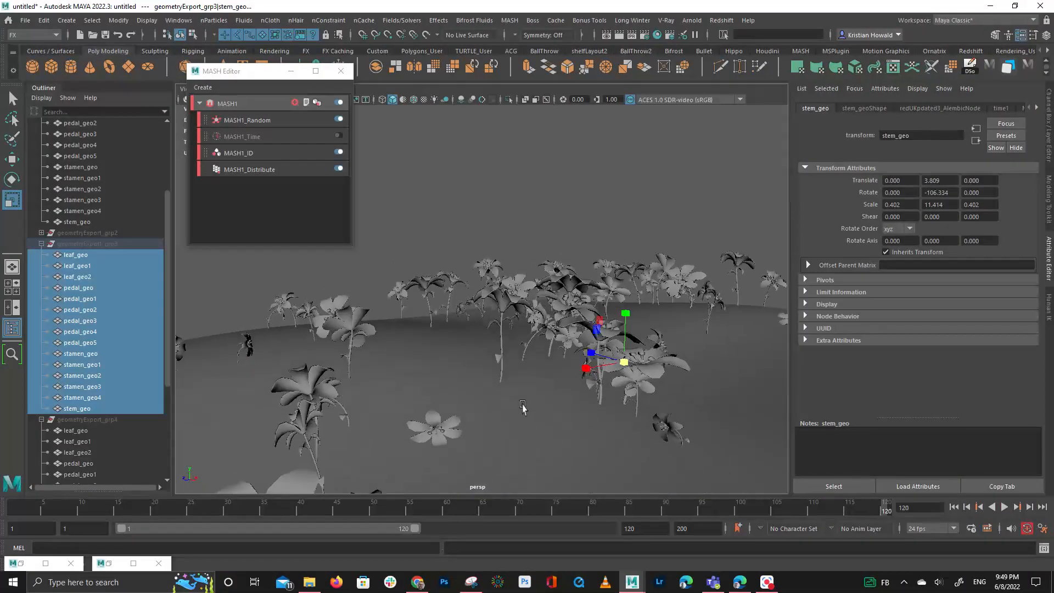
click(1006, 506)
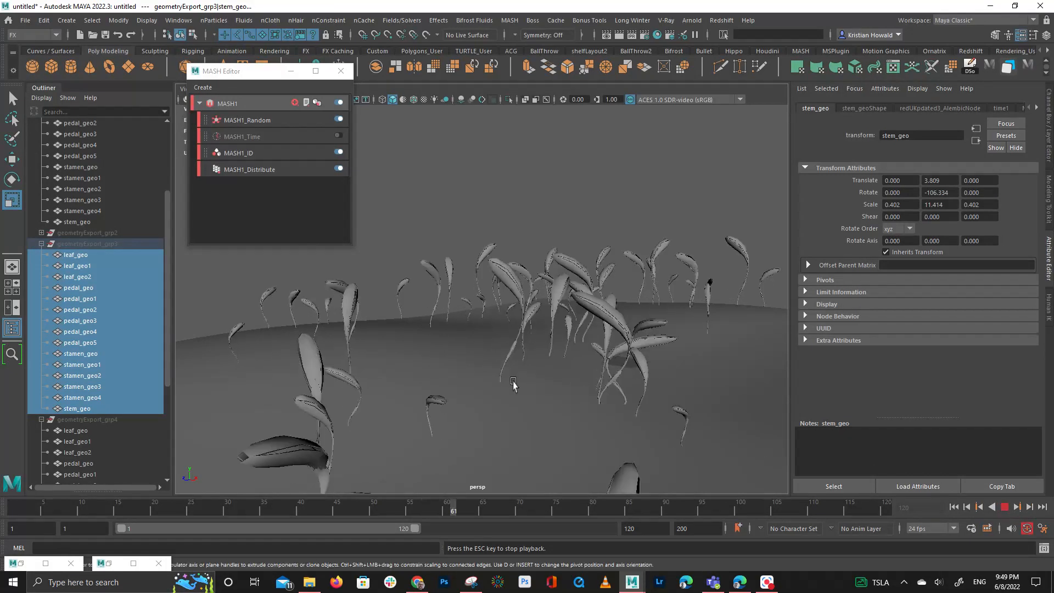
click(1004, 506)
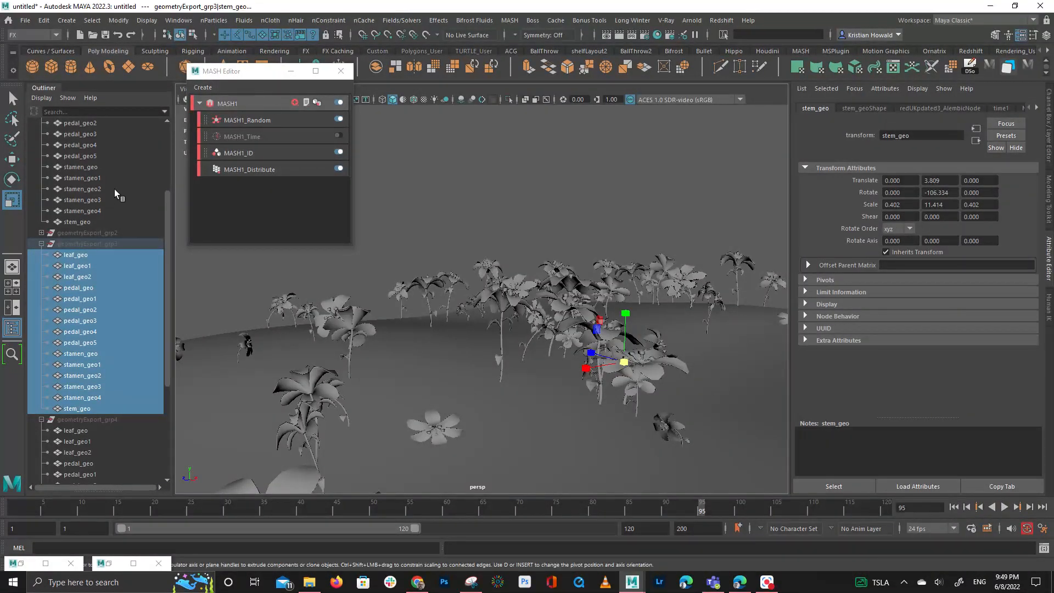
Enable the MASH Time node again and play the animation, stopping at frame 67
click(340, 136)
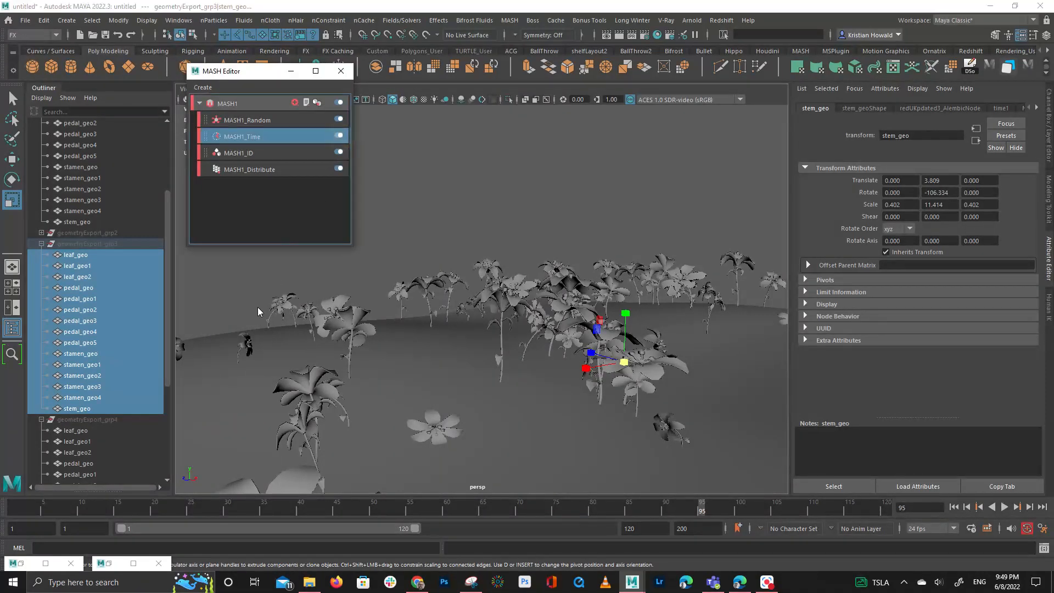
key(alt+v)
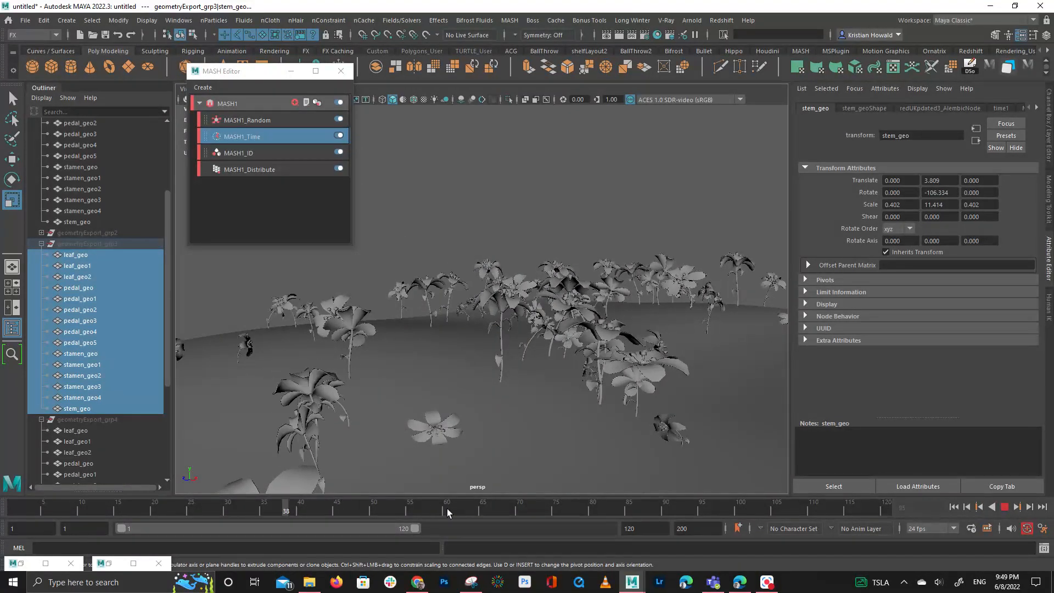
key(Escape)
Select the ground plane pPlane1 and paint-select four separate patches of its faces, one in each quarter
alt+drag(423, 275, 263, 370)
click(322, 382)
alt+drag(369, 367, 387, 384)
alt+middle_drag(387, 384, 516, 250)
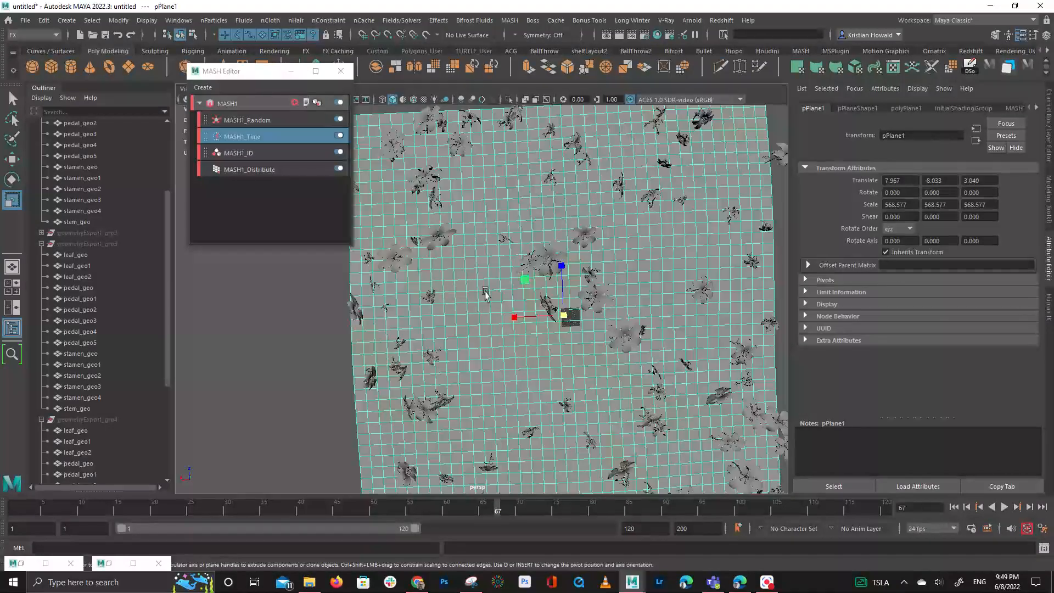
alt+drag(568, 258, 493, 273)
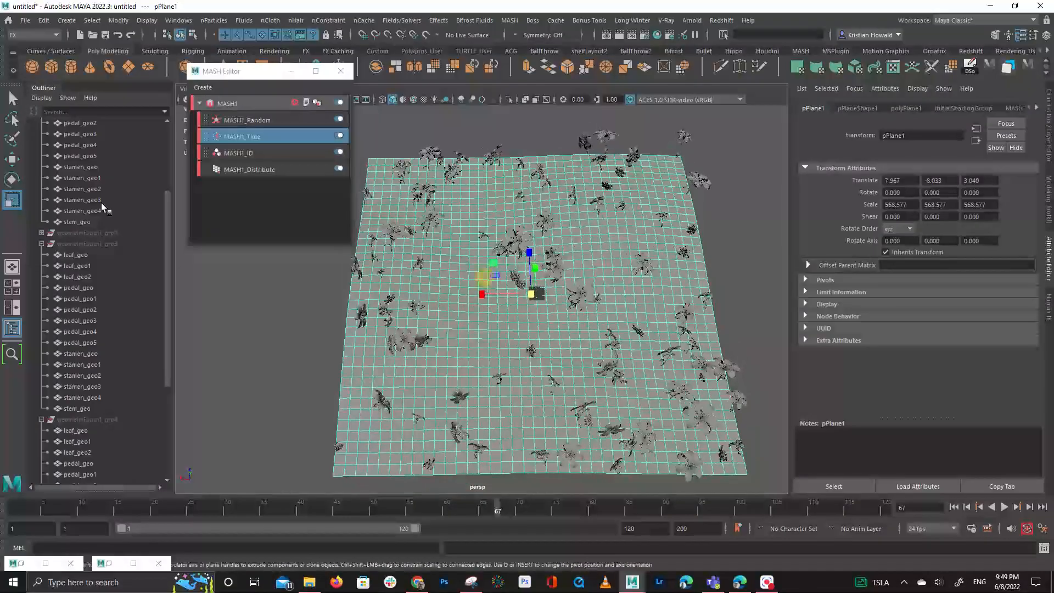
click(12, 139)
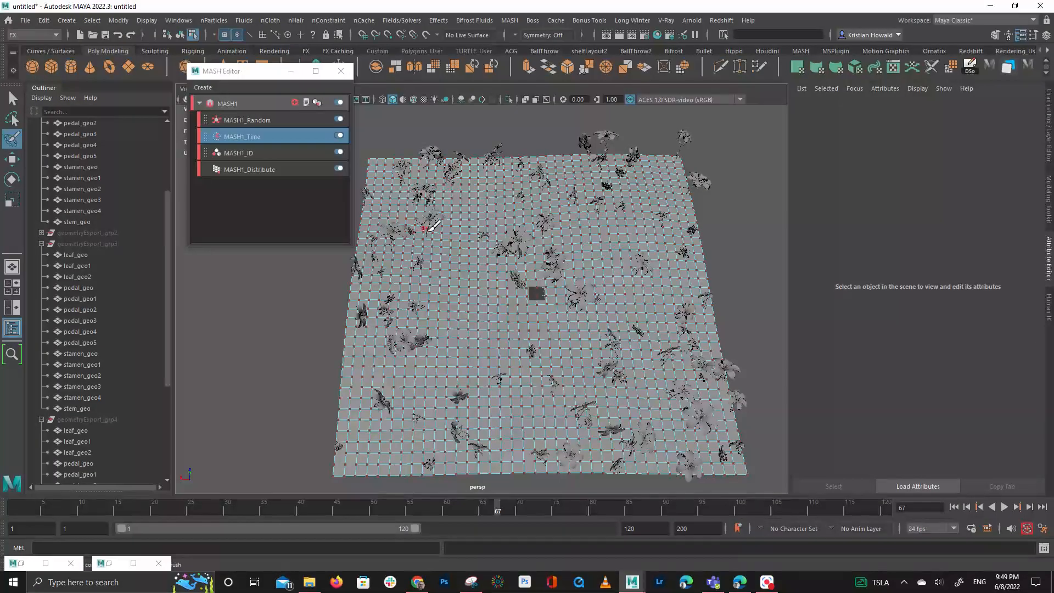
right_drag(450, 237, 455, 261)
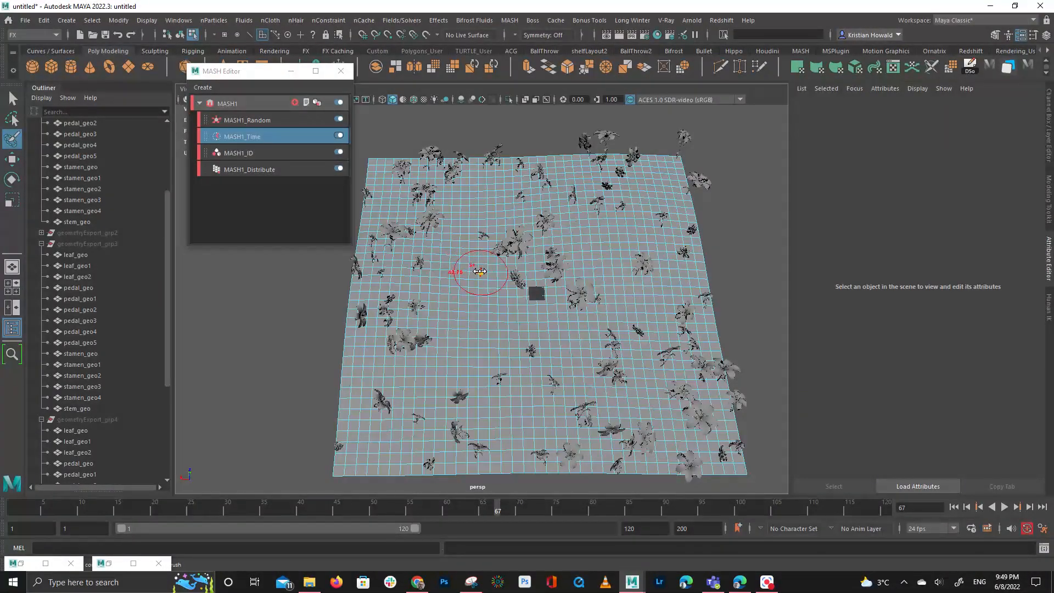
mouse_move(447, 222)
mouse_down()
mouse_move(422, 187)
mouse_move(423, 231)
mouse_move(439, 185)
mouse_up()
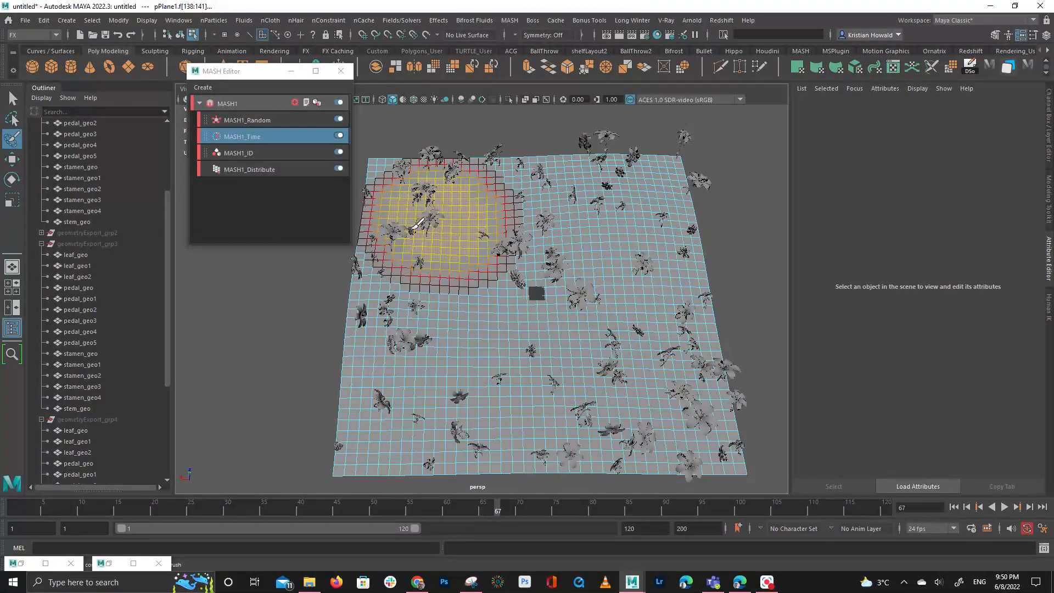
mouse_move(625, 247)
mouse_down()
mouse_move(669, 215)
mouse_move(593, 258)
mouse_move(664, 274)
mouse_up()
mouse_move(472, 428)
mouse_down()
mouse_move(410, 415)
mouse_move(549, 440)
mouse_move(680, 417)
mouse_move(708, 395)
mouse_move(545, 329)
mouse_move(625, 368)
mouse_move(646, 437)
mouse_move(609, 445)
mouse_up()
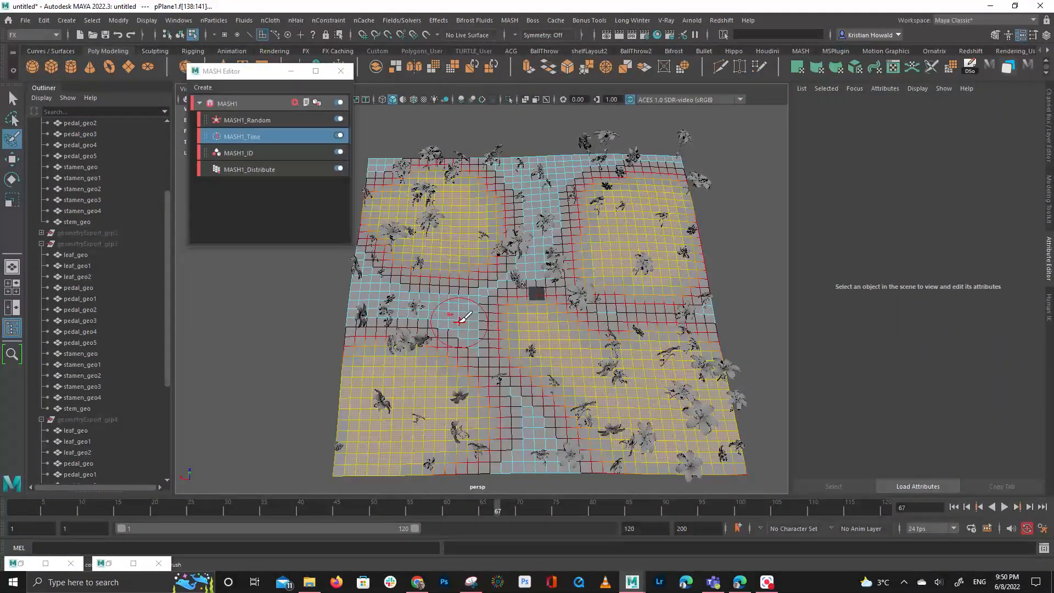
Invert the face selection on the ground plane and delete the faces between the four painted patches
key(q)
scroll(515, 365, down, 3)
right_drag(515, 365, 513, 273)
shift+drag(703, 442, 306, 96)
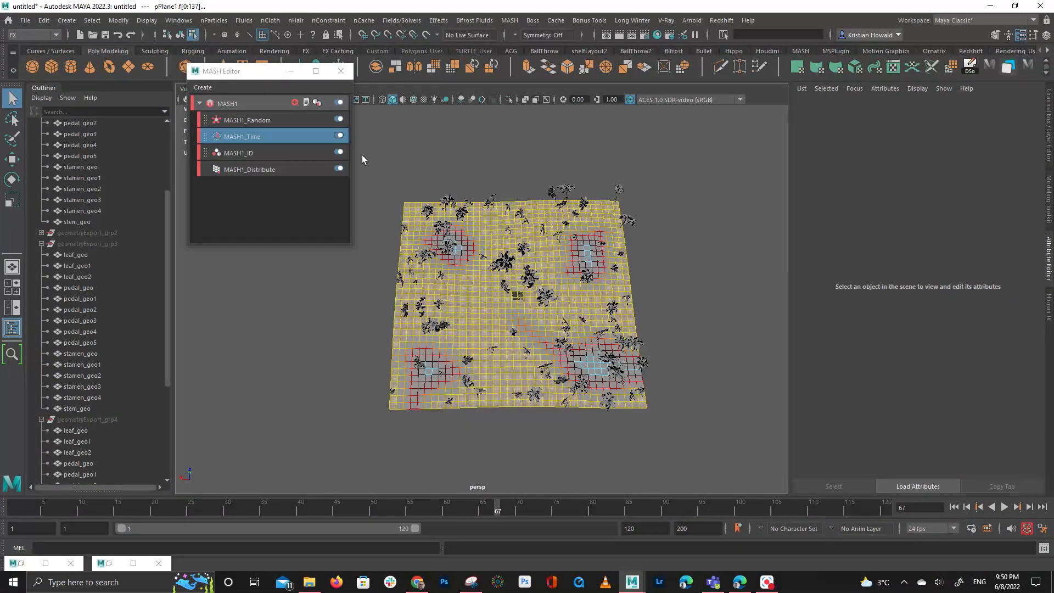
key(Delete)
alt+middle_drag(354, 322, 360, 315)
alt+right_drag(360, 315, 509, 335)
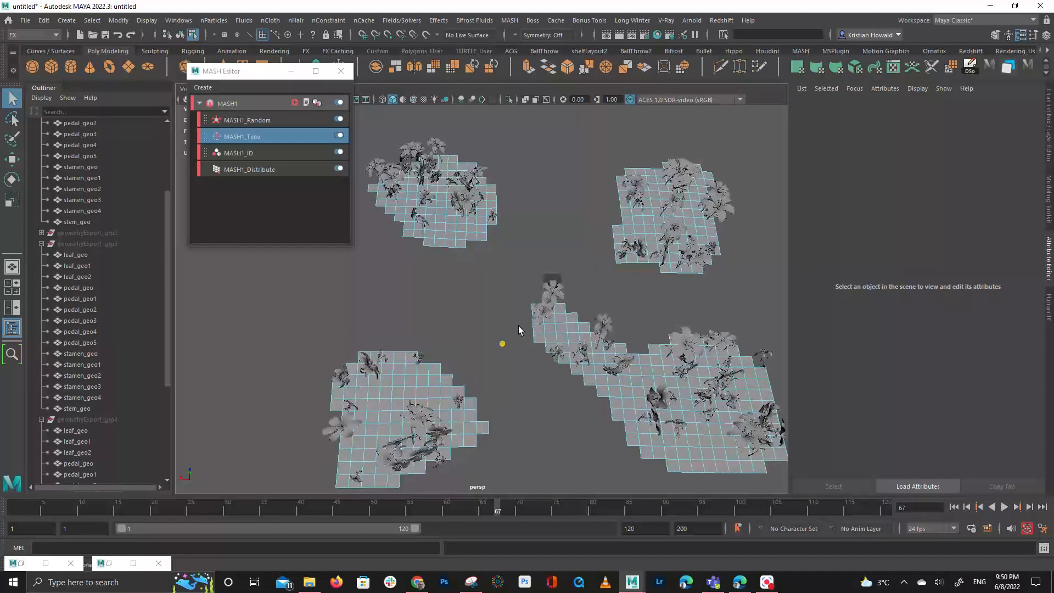
alt+drag(509, 336, 580, 283)
Collapse the geometryExport groups in the Outliner and unhide the hilly ground plane pPlane2
scroll(83, 211, up, 4)
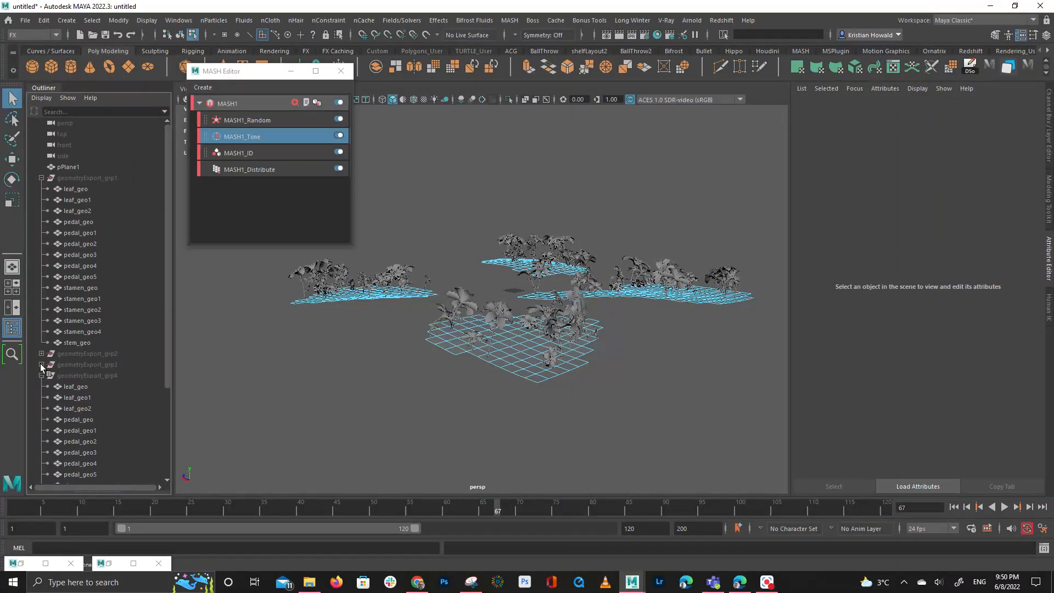
click(42, 179)
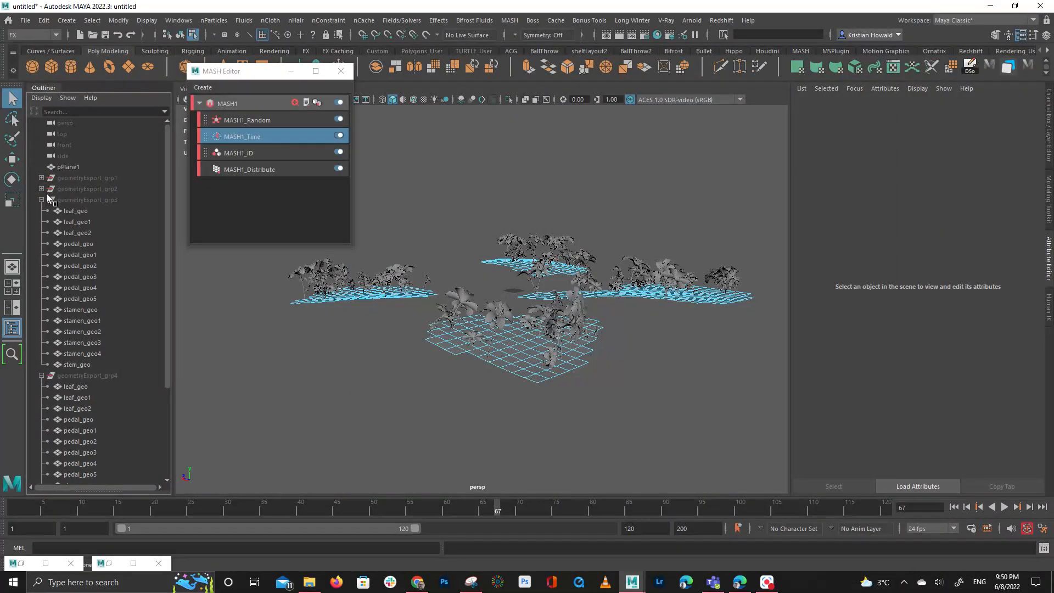
click(42, 200)
click(42, 211)
click(77, 221)
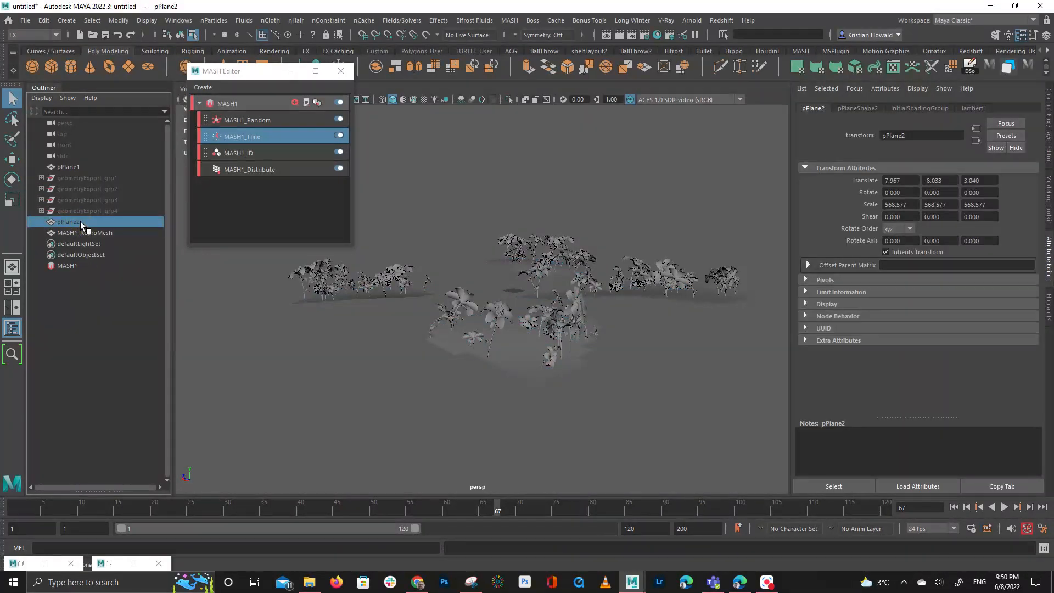
key(shift+h)
click(519, 429)
alt+drag(519, 429, 374, 347)
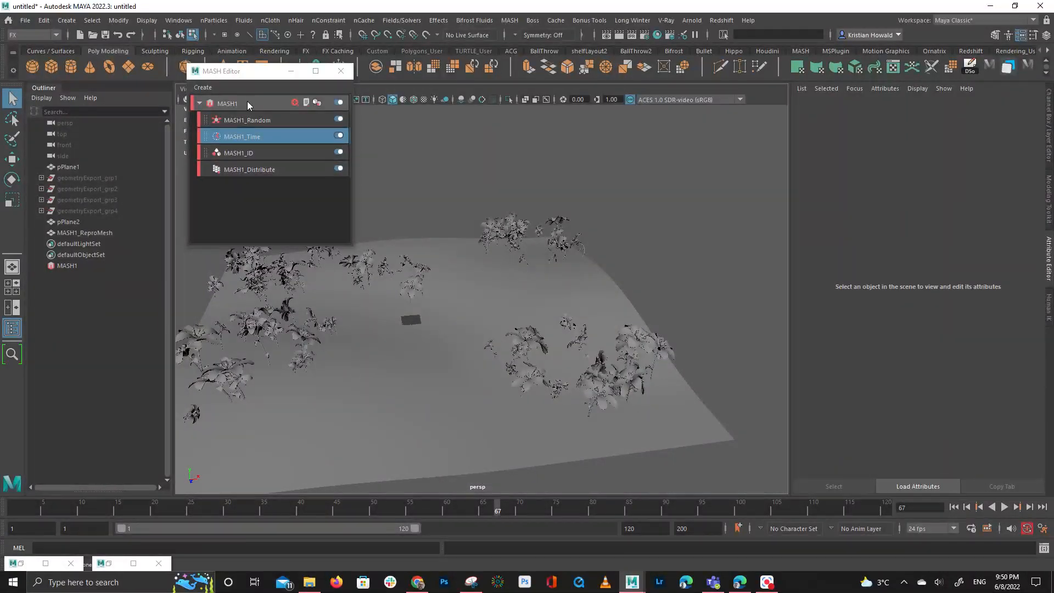
Set the number of points of the MASH1_Distribute node to 400
click(266, 171)
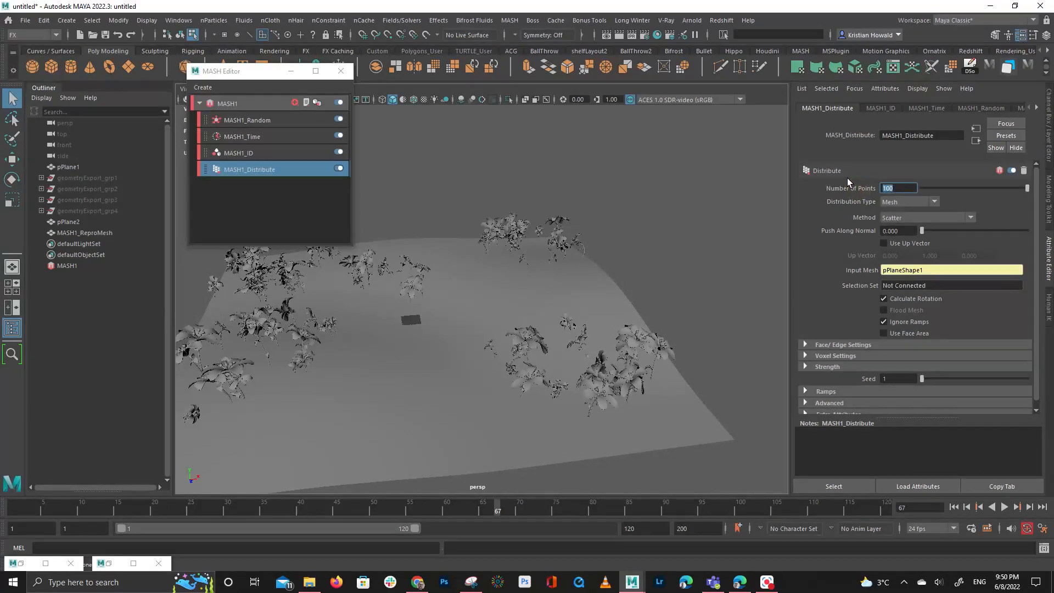
text(400)
key(Return)
alt+drag(671, 173, 571, 299)
scroll(619, 312, up, 1)
scroll(621, 312, up, 1)
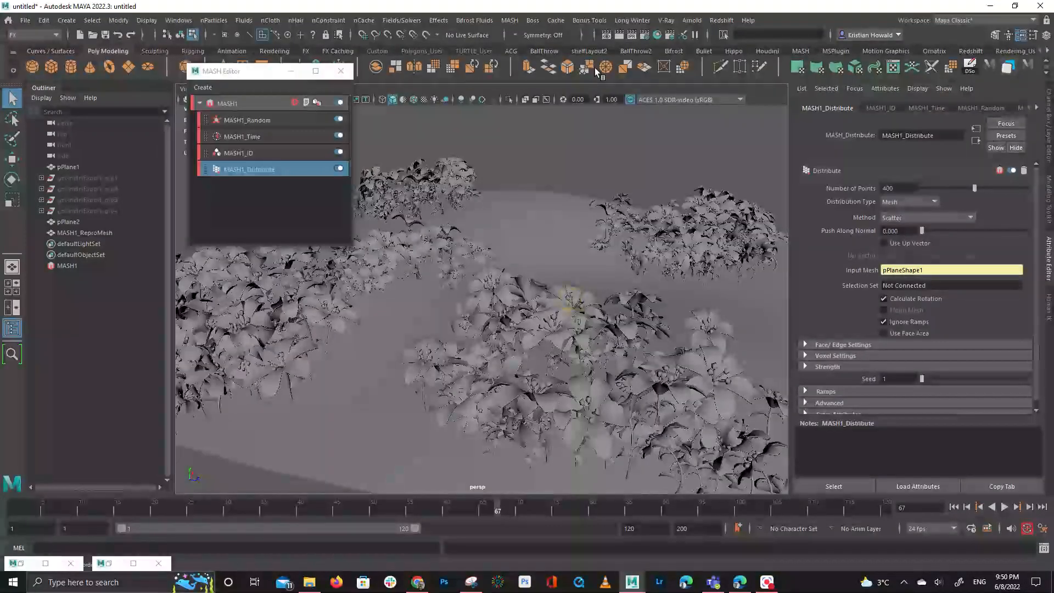
Render the flower patches at frame 67 in the Redshift Render View and close the render window
click(970, 50)
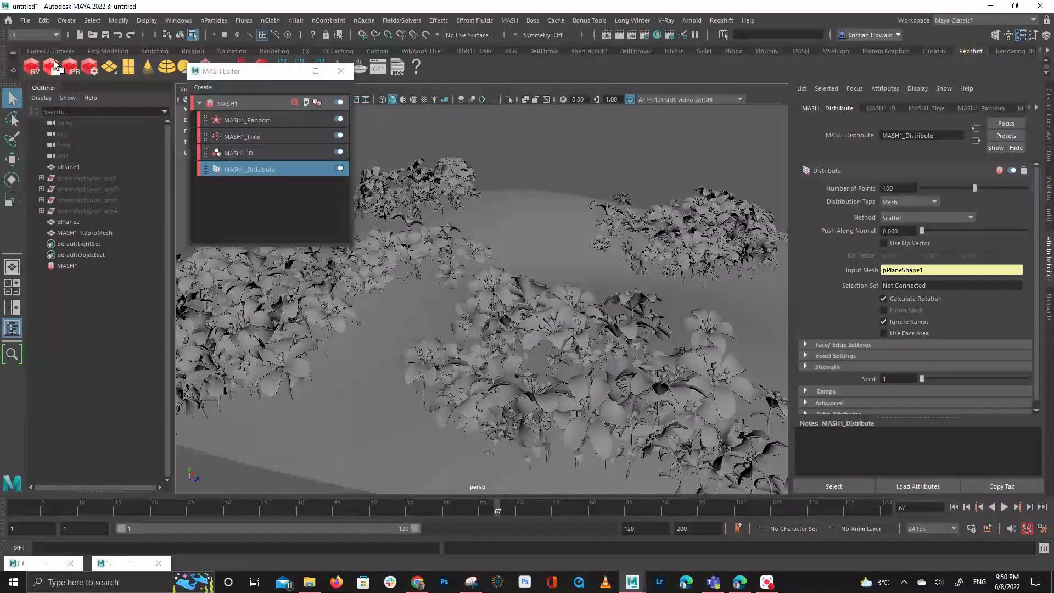
click(33, 66)
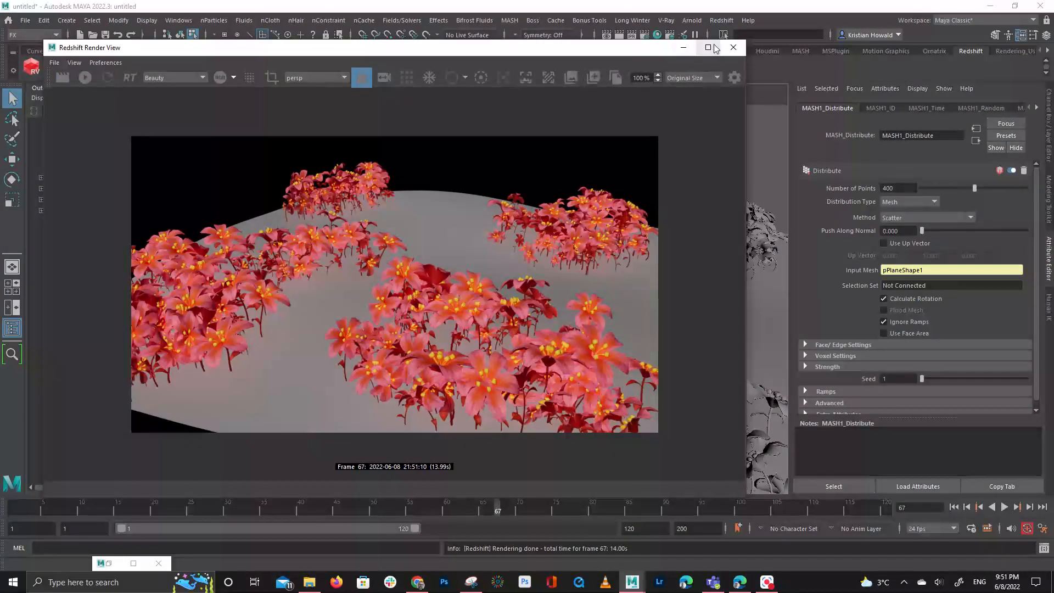
click(733, 47)
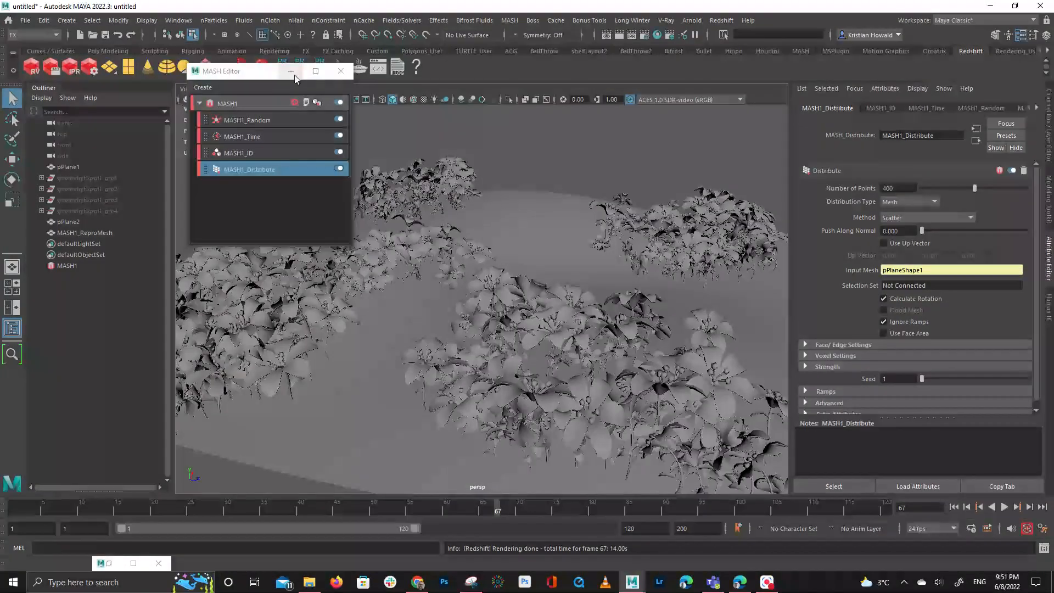
Close the MASH Editor and save the scene under the file name wenwen
click(336, 72)
click(25, 21)
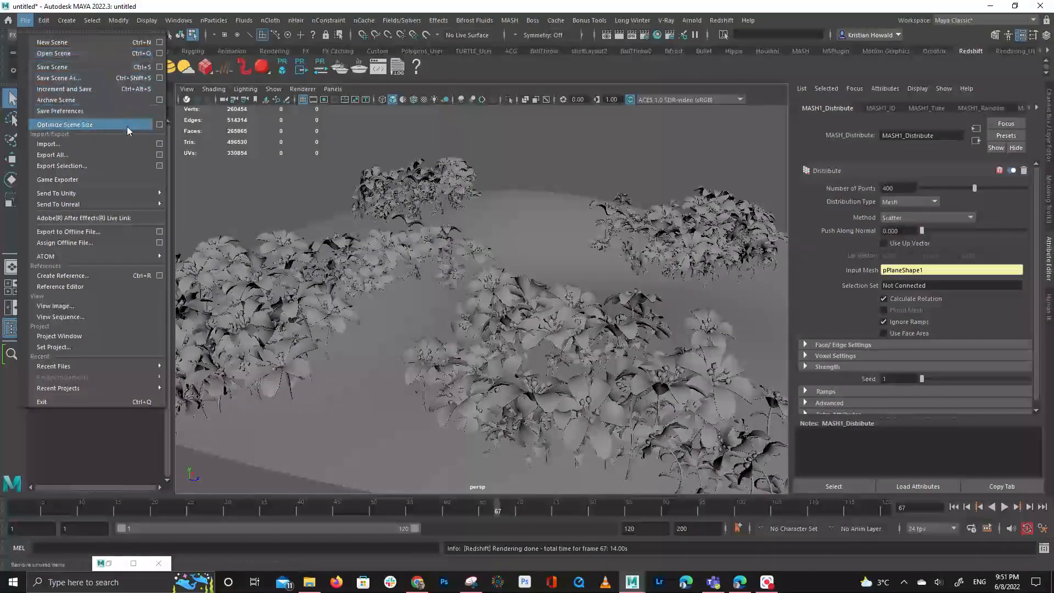
click(110, 78)
text(w)
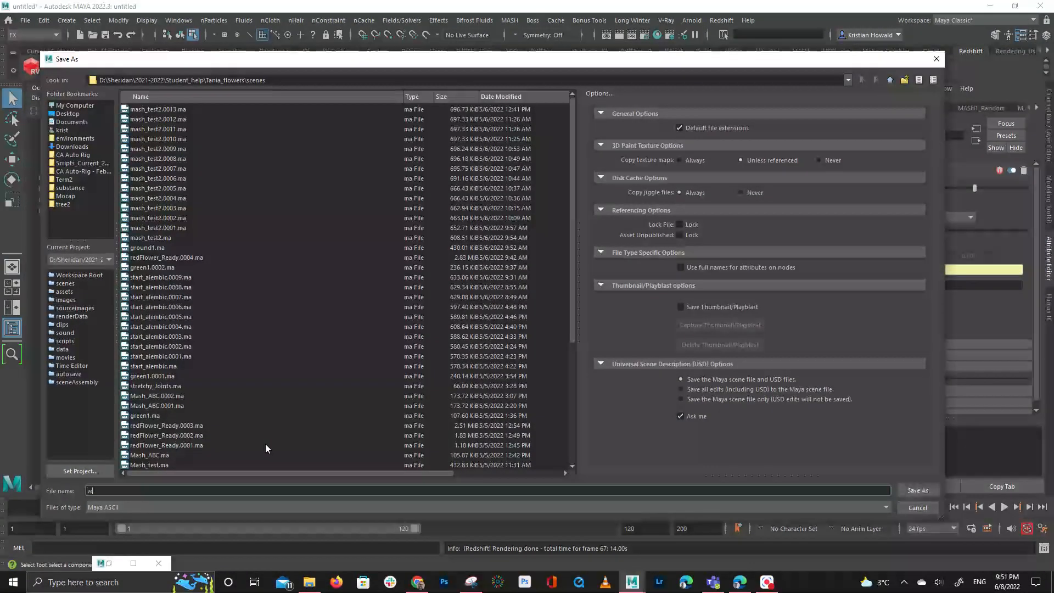
text(enwen)
key(Return)
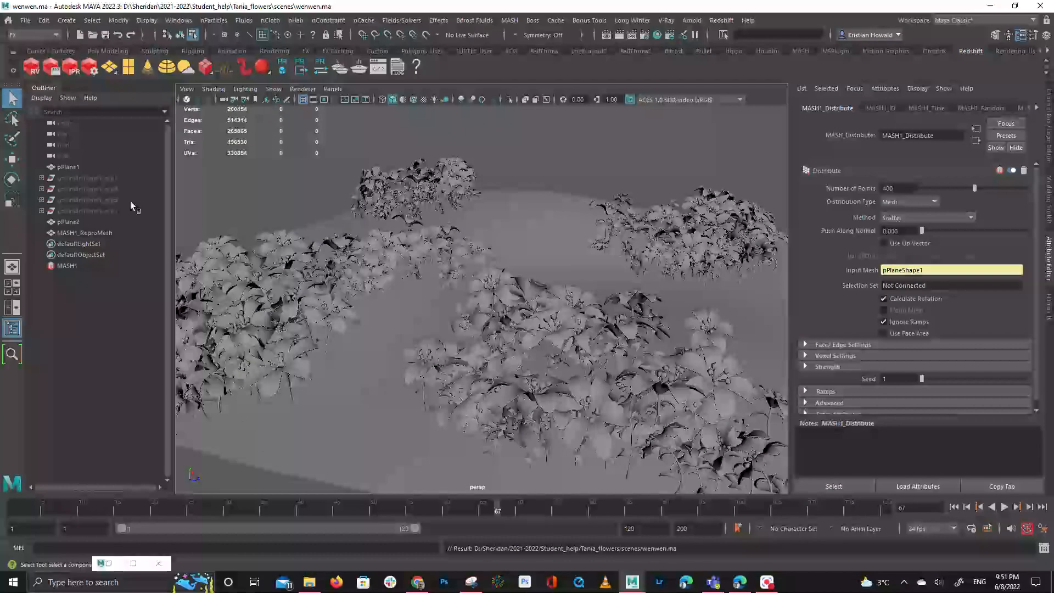
Start a new empty scene and view the grid from the front
click(26, 20)
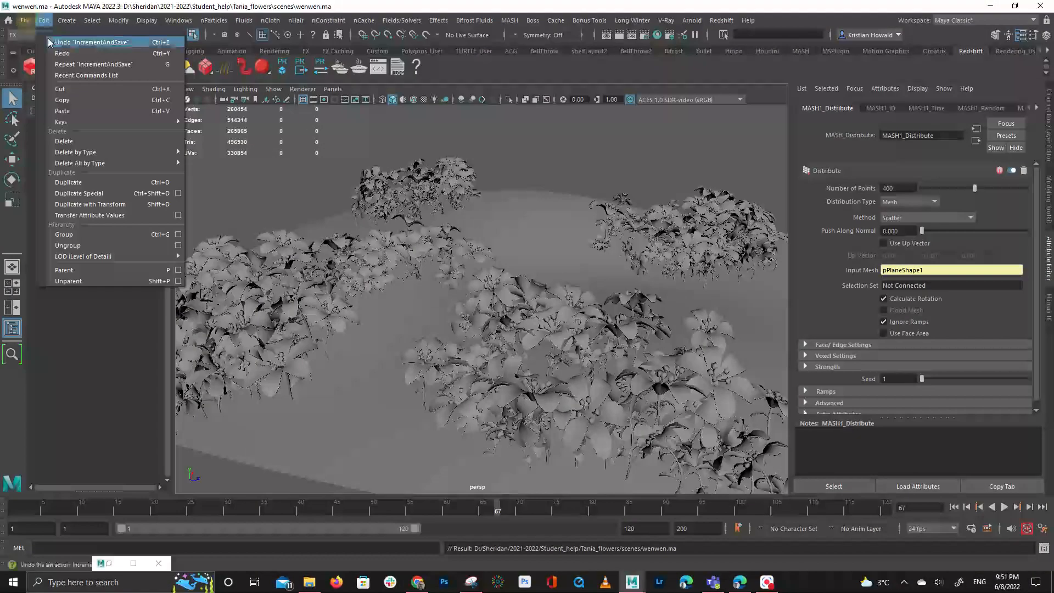
click(44, 35)
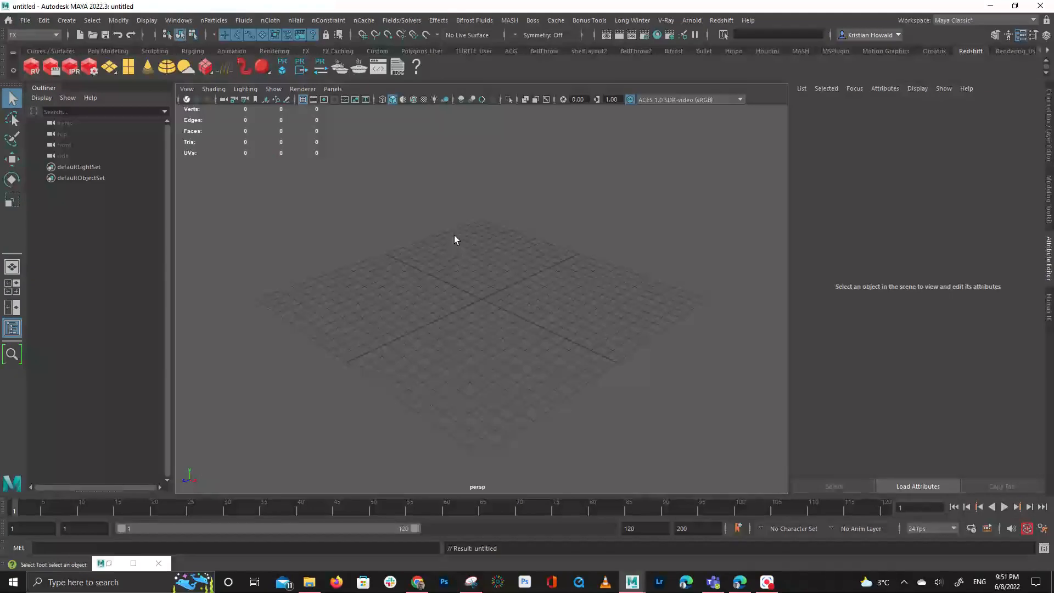
alt+drag(544, 208, 518, 219)
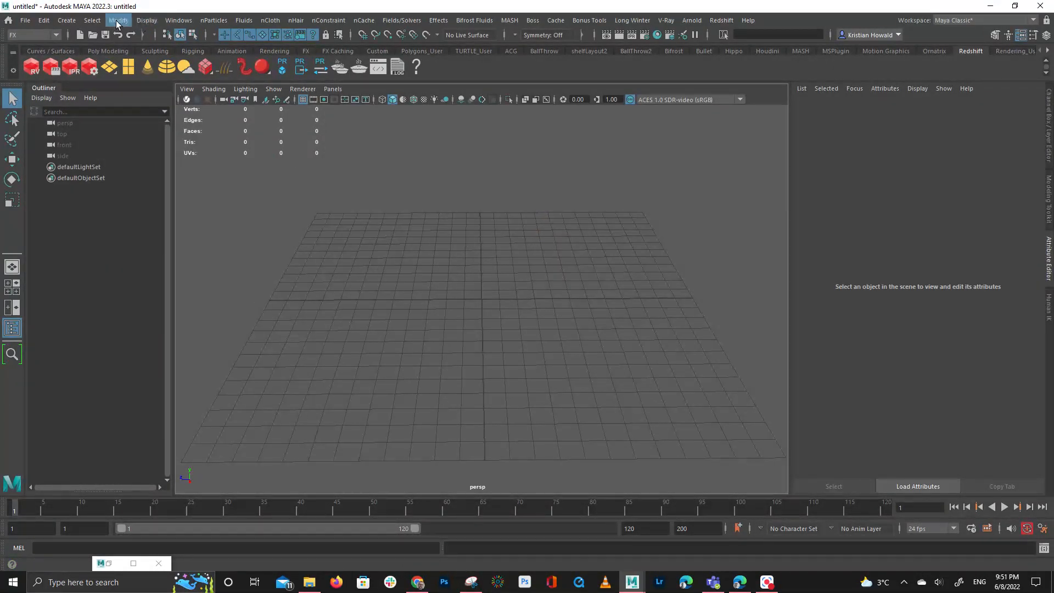
Open the Content Browser
click(188, 23)
mouse_move(229, 80)
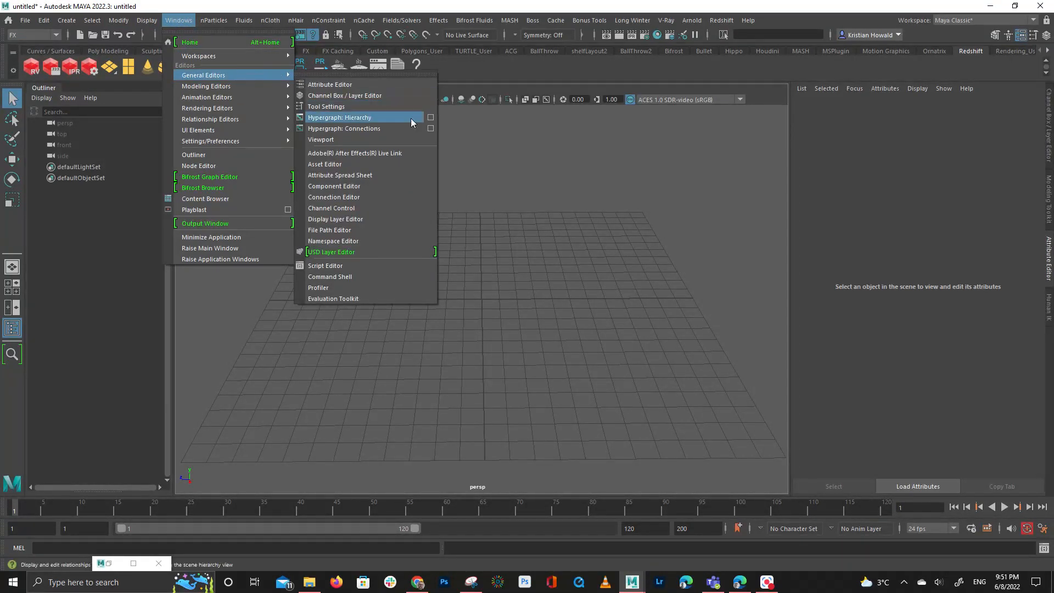
mouse_move(281, 129)
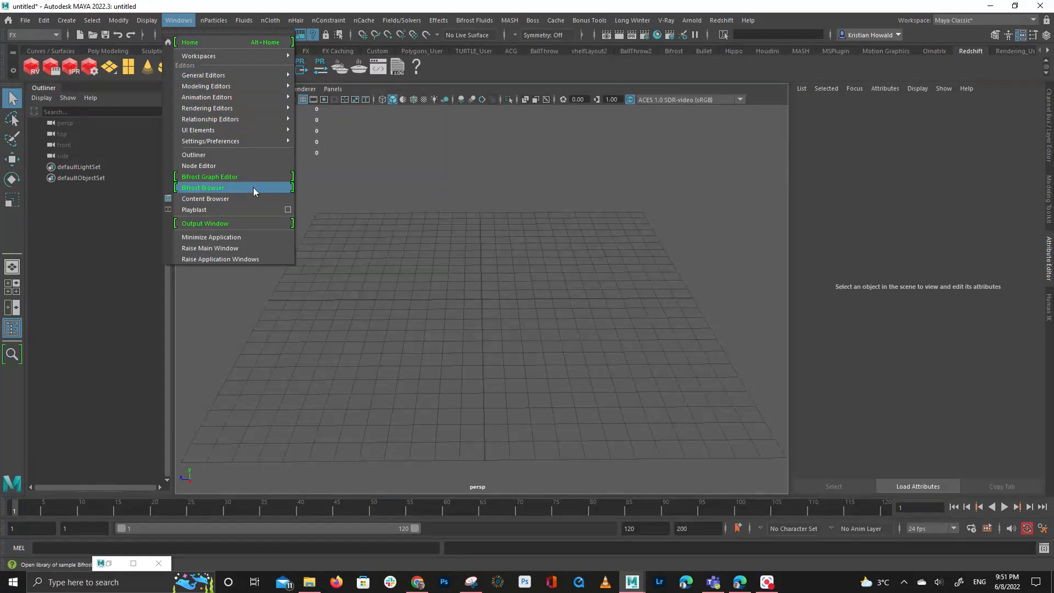
click(261, 198)
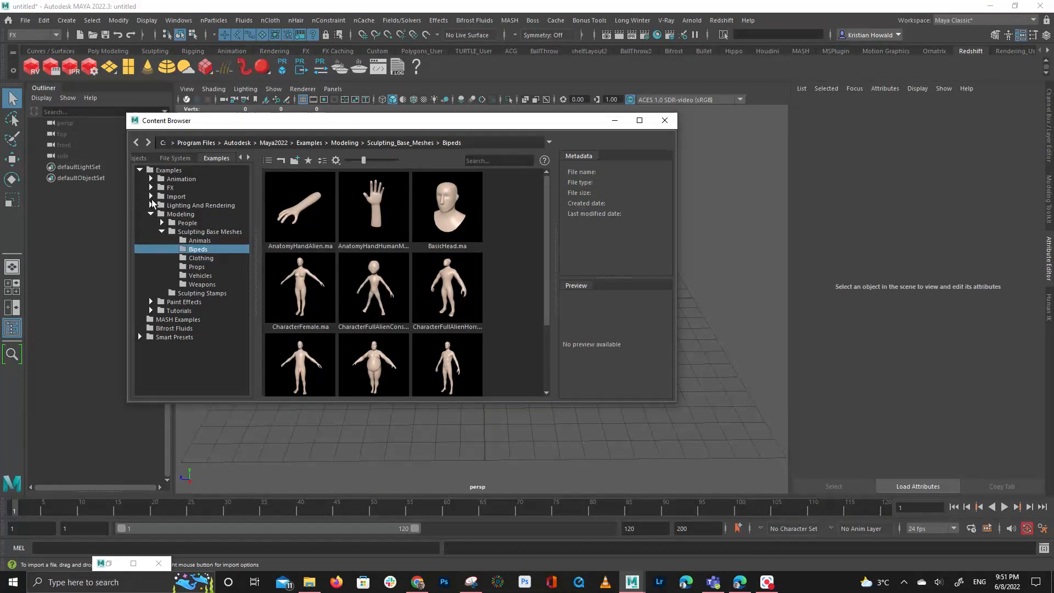
Browse the Paint Effects examples to the Grasses folder and load the grassWindWide.mel brush
click(151, 179)
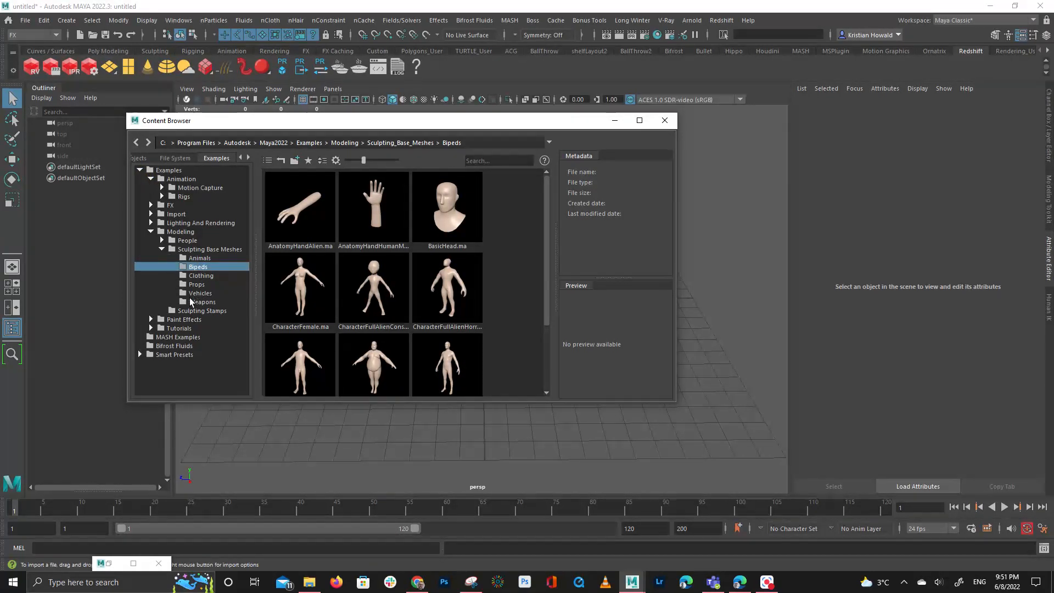
click(153, 319)
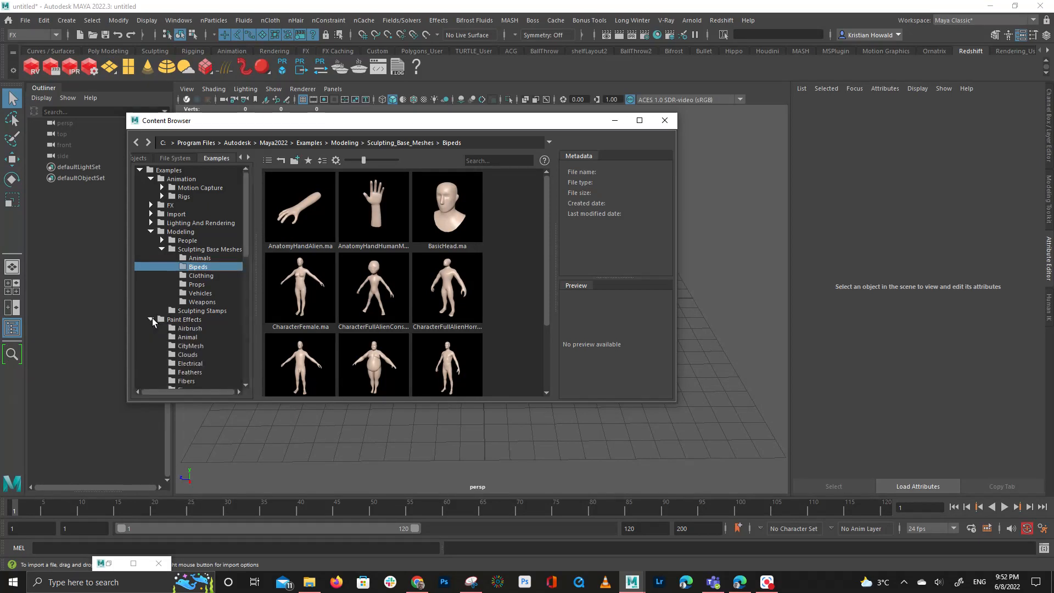
scroll(200, 336, down, 3)
scroll(203, 329, down, 2)
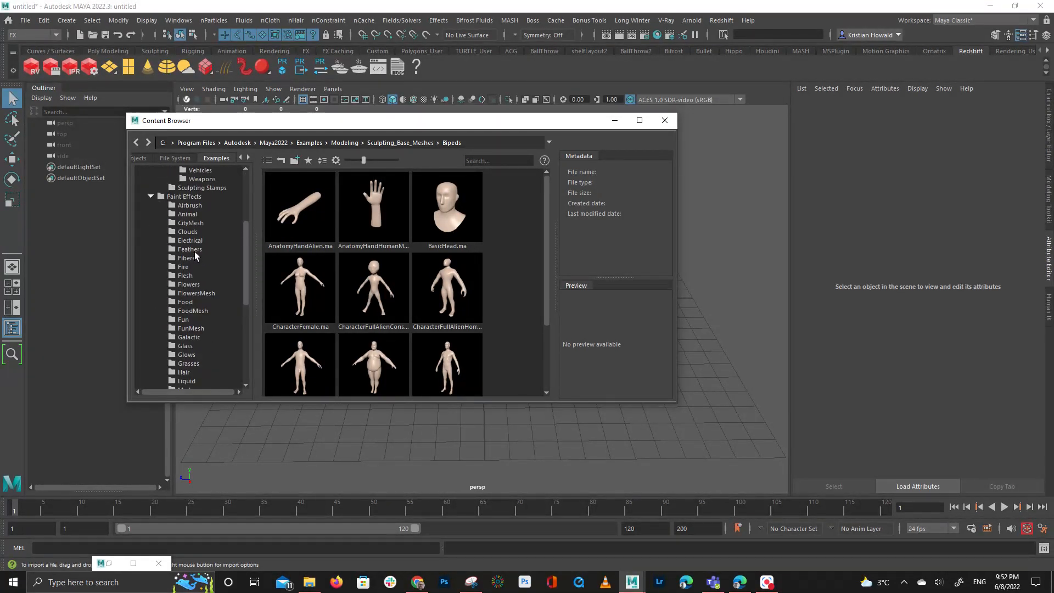
scroll(217, 236, down, 2)
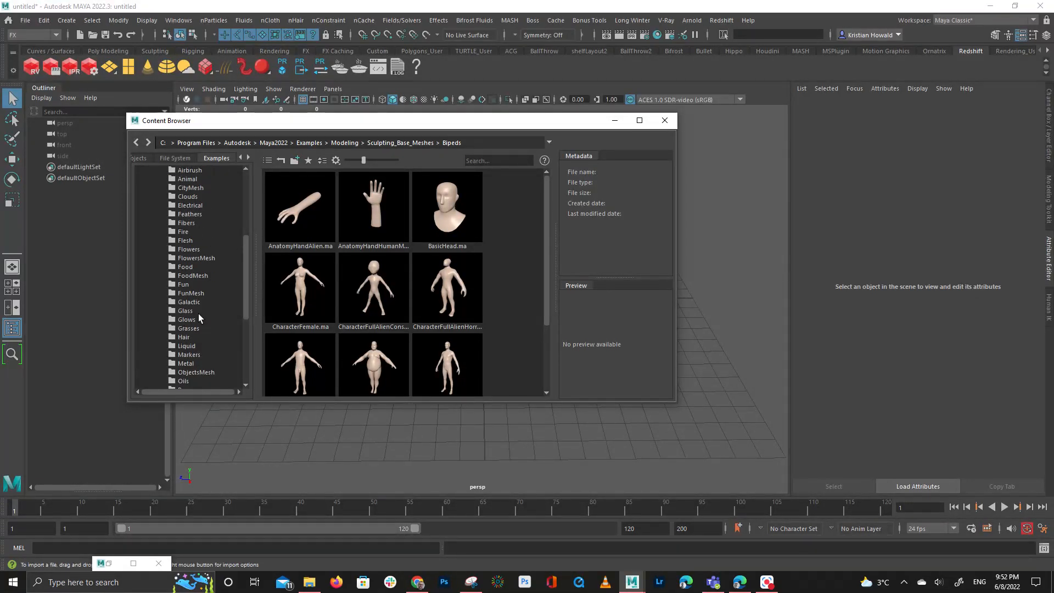
scroll(199, 307, down, 3)
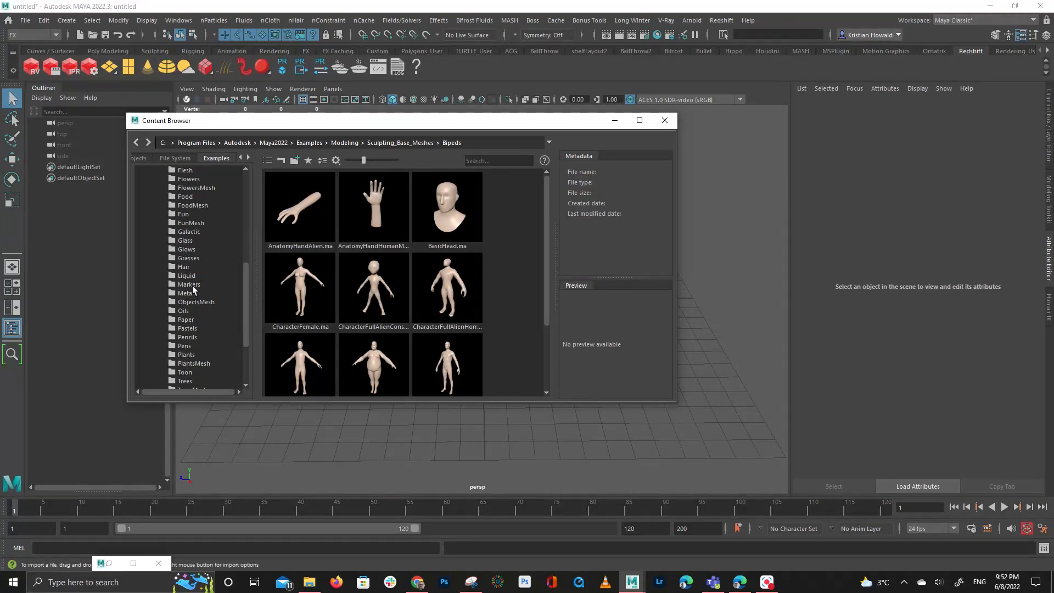
click(201, 258)
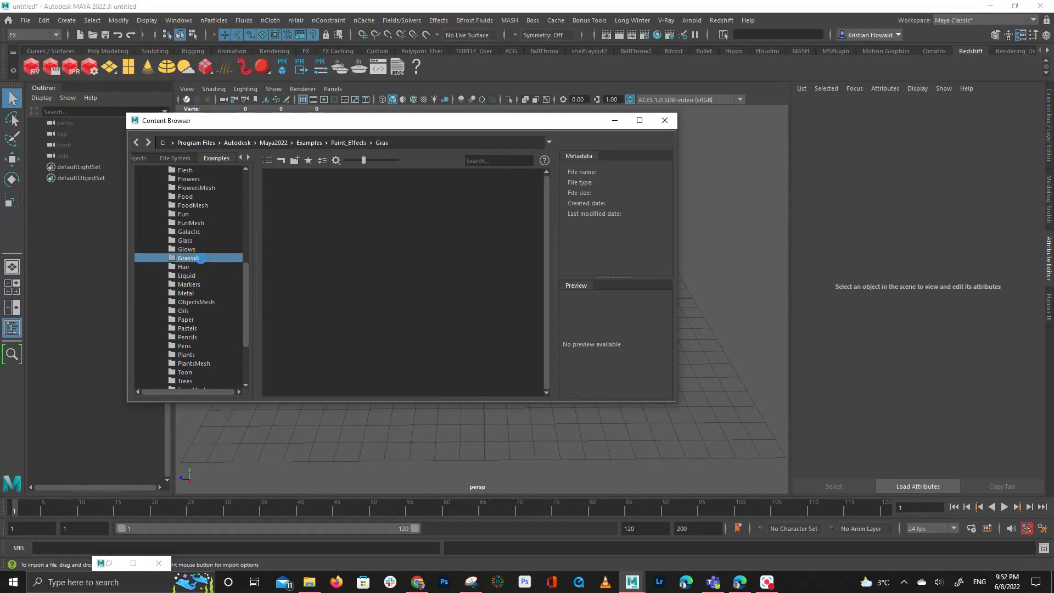
scroll(464, 272, down, 3)
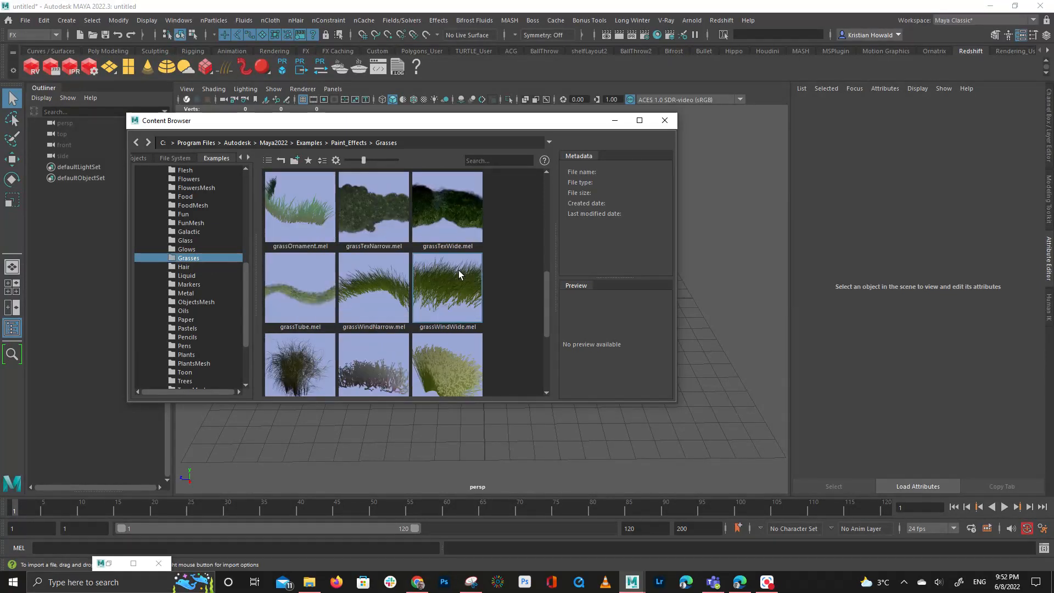
click(451, 282)
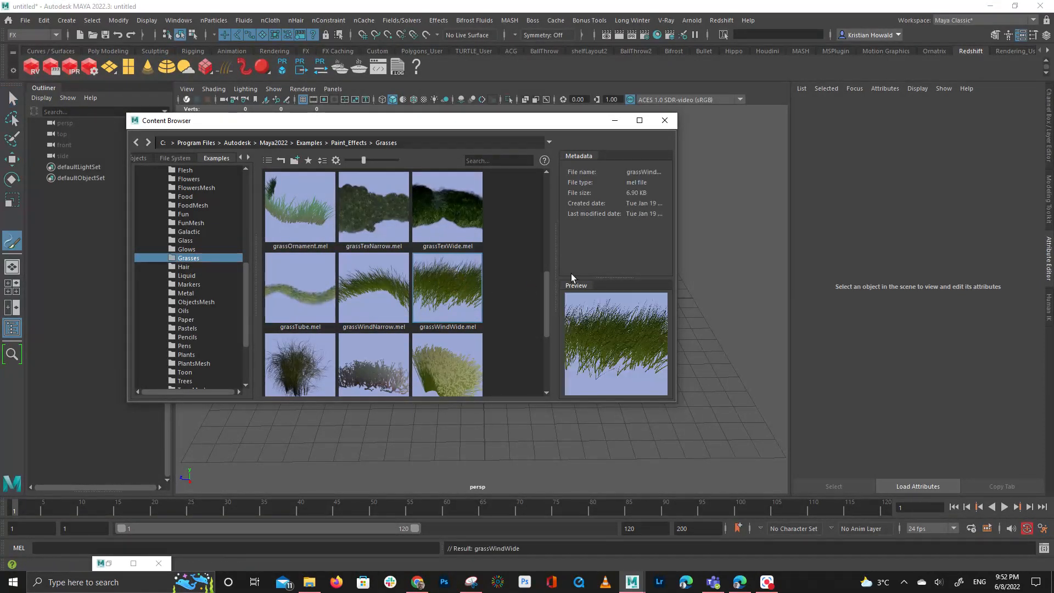
Move the Content Browser aside to uncover the grid and adjust the Paint Effects brush size
drag(586, 126, 217, 158)
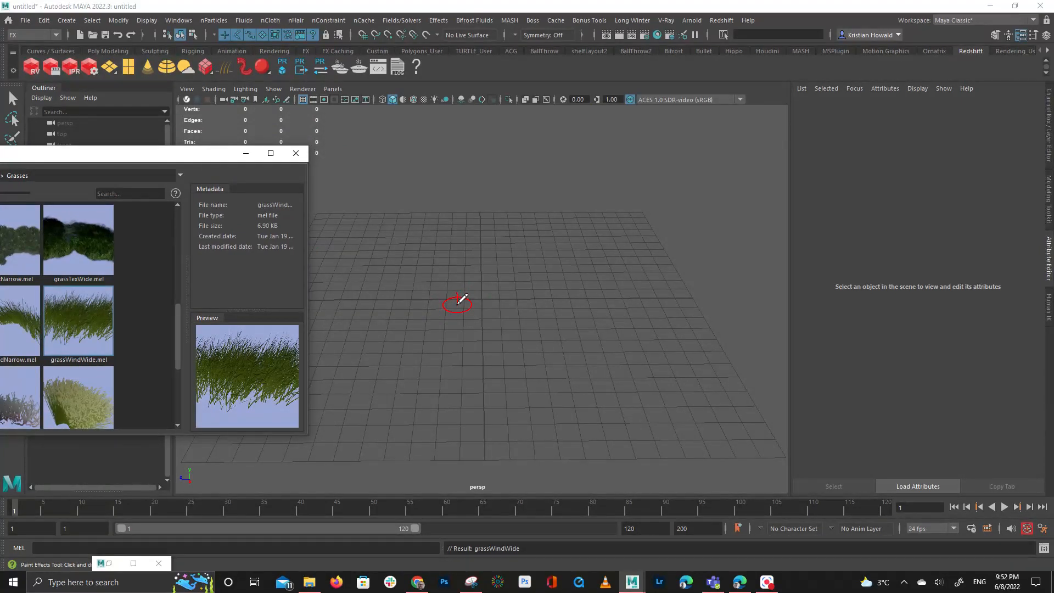
key(b)
drag(450, 299, 565, 289)
scroll(498, 283, down, 4)
scroll(498, 283, down, 5)
alt+middle_drag(502, 259, 503, 329)
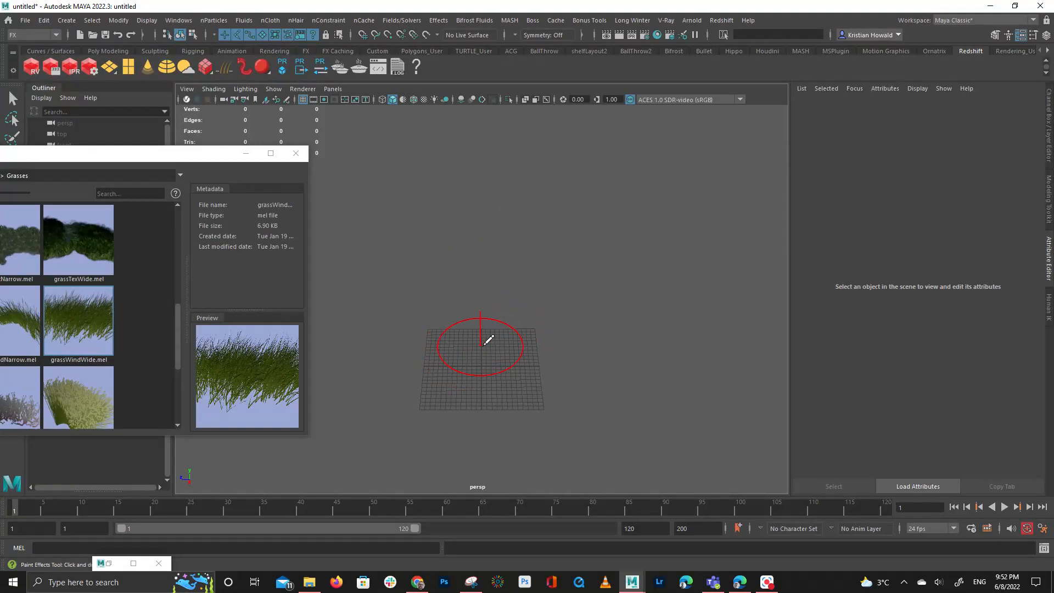
key(b)
drag(545, 347, 494, 344)
Try painting a short grassWindWide stroke across the middle of the grid and undo it
drag(497, 363, 516, 363)
mouse_move(604, 413)
alt+mouse_down()
mouse_move(621, 357)
mouse_move(631, 384)
mouse_move(583, 359)
alt+mouse_up()
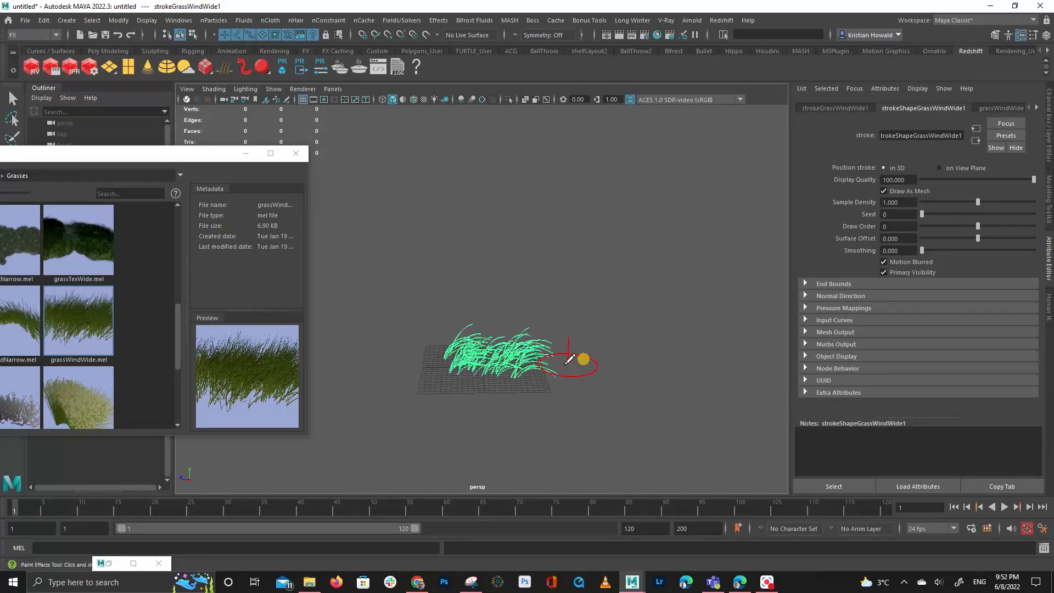
key(ctrl+z)
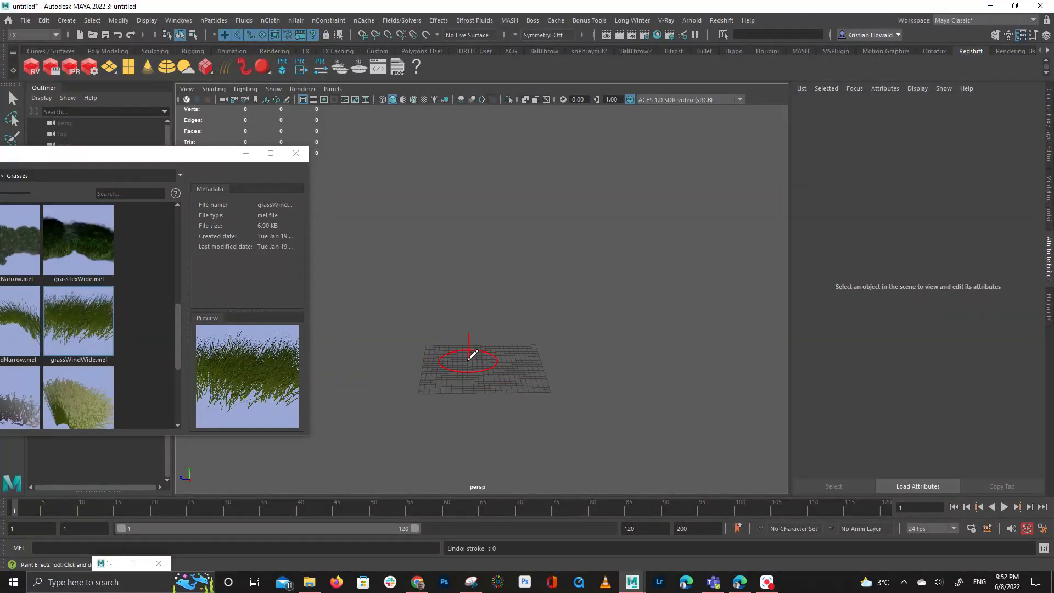
Paint a short grassWindNarrow stroke near the grid's centre, play its wind animation and return to frame 1
key(b)
mouse_move(482, 366)
mouse_down()
mouse_move(522, 366)
mouse_move(505, 363)
mouse_up()
key(alt+v)
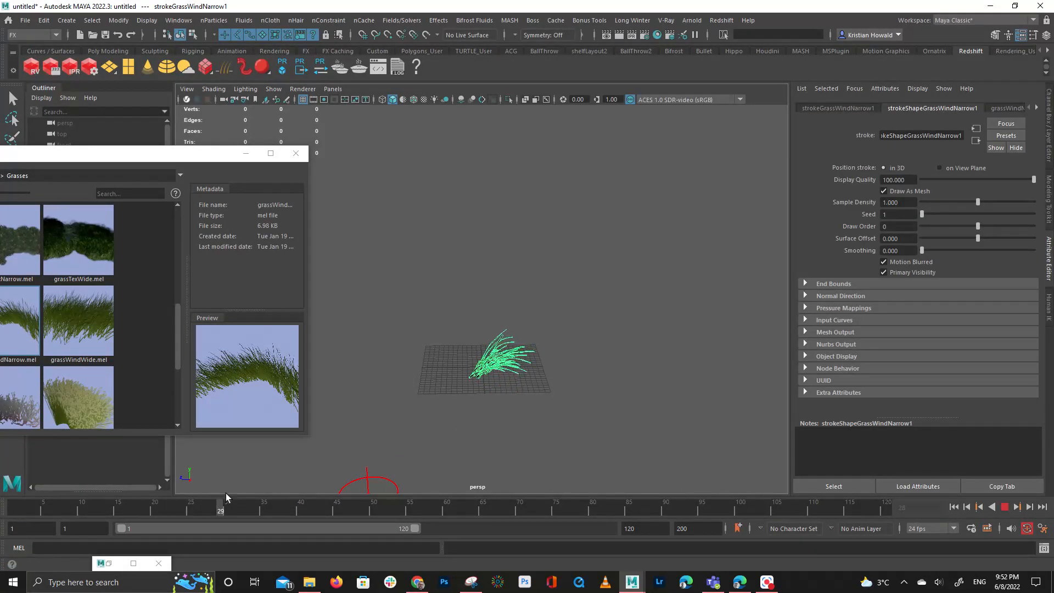
key(alt+shift+v)
scroll(576, 324, up, 5)
alt+drag(592, 318, 527, 285)
mouse_move(527, 274)
alt+middle_down()
mouse_move(433, 266)
mouse_move(403, 218)
alt+middle_up()
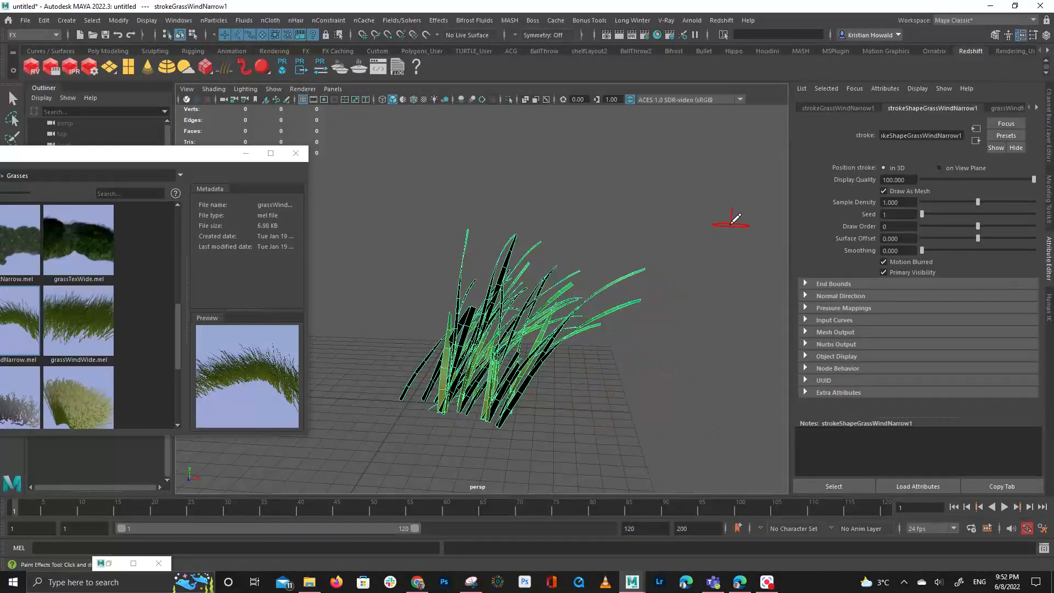
Leave the Paint Effects tool, close the Content Browser and deselect the grass
key(q)
click(296, 153)
click(516, 211)
alt+drag(593, 239, 522, 377)
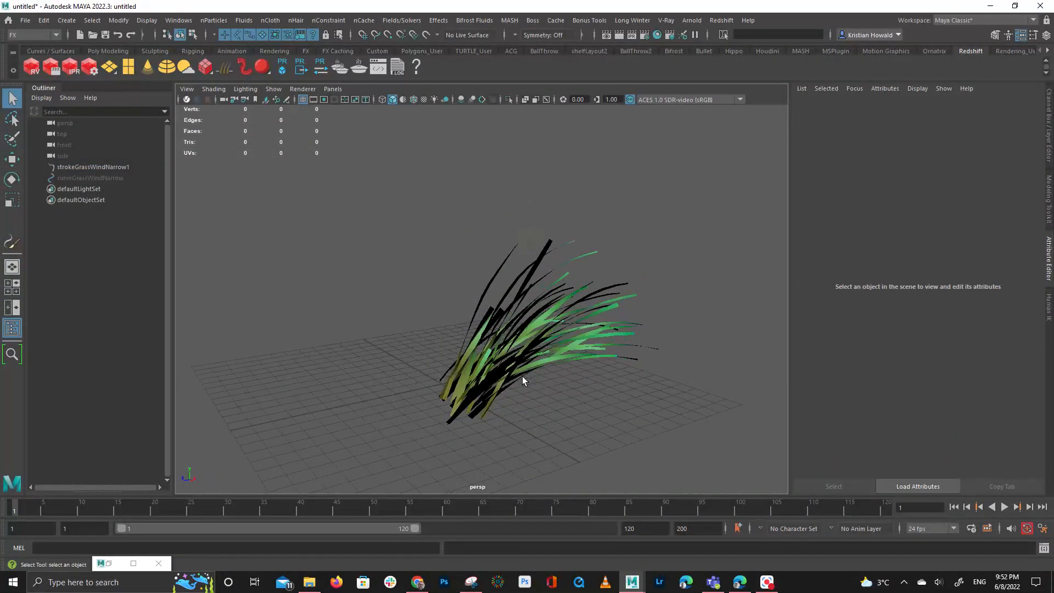
Select the grassWindNarrow stroke and convert it from Paint Effects to polygons with Hide strokes on and vertex color mode None
right_click(526, 374)
click(478, 365)
click(477, 365)
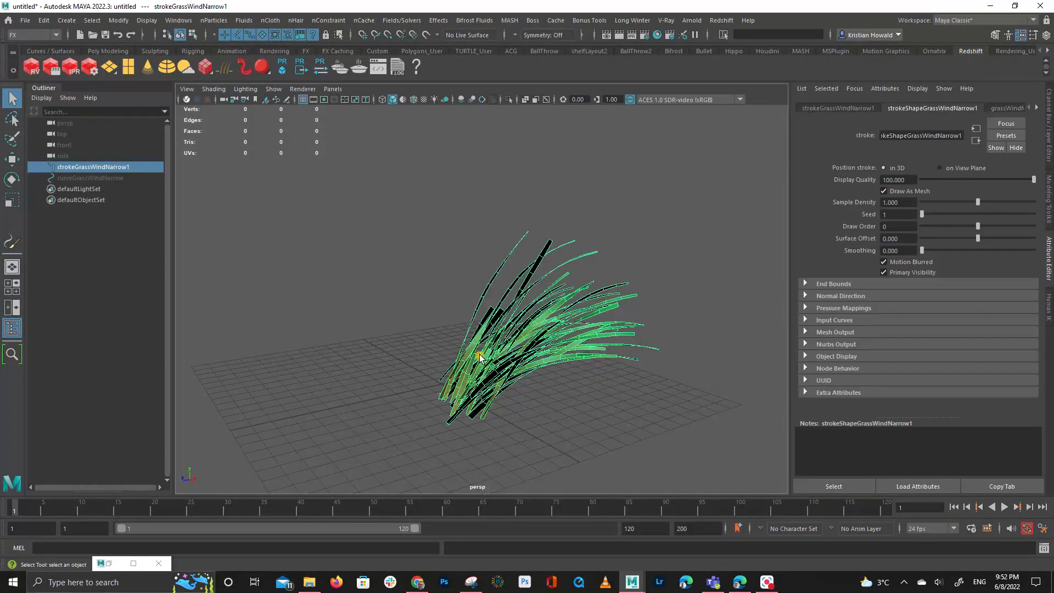
key(space)
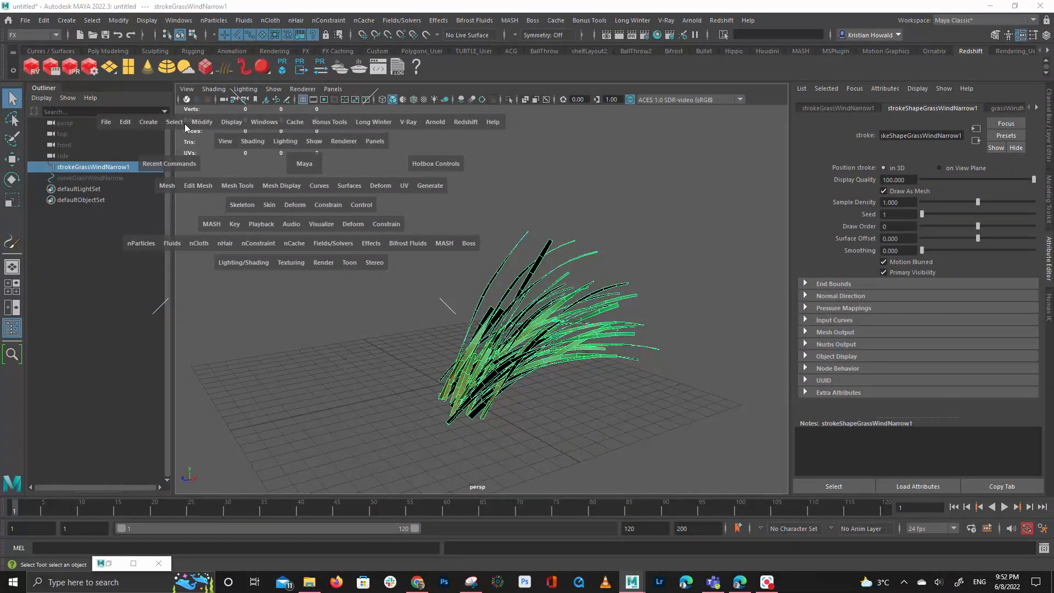
click(199, 123)
mouse_move(294, 390)
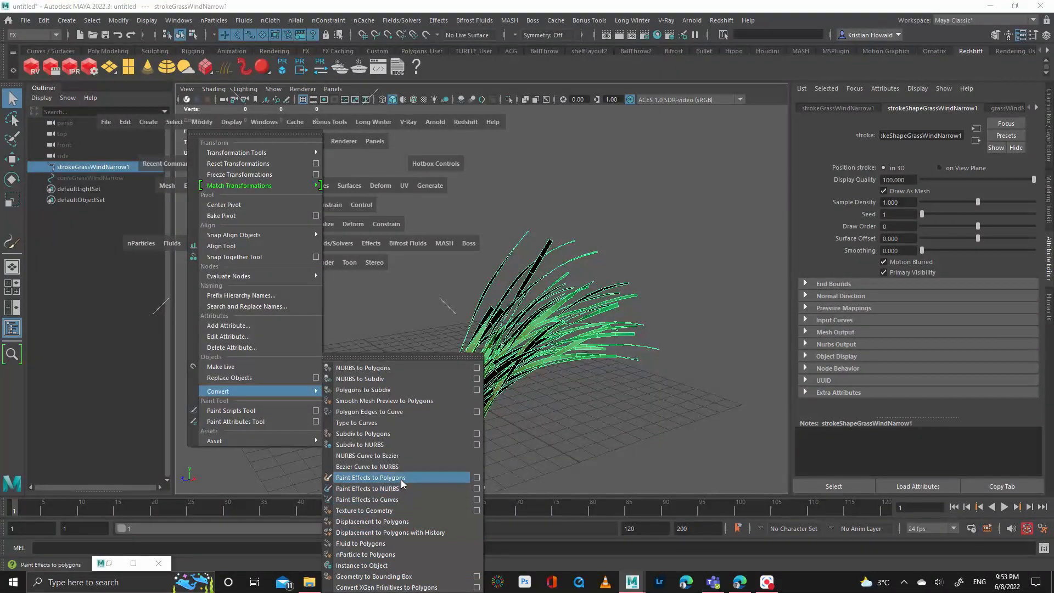
click(476, 478)
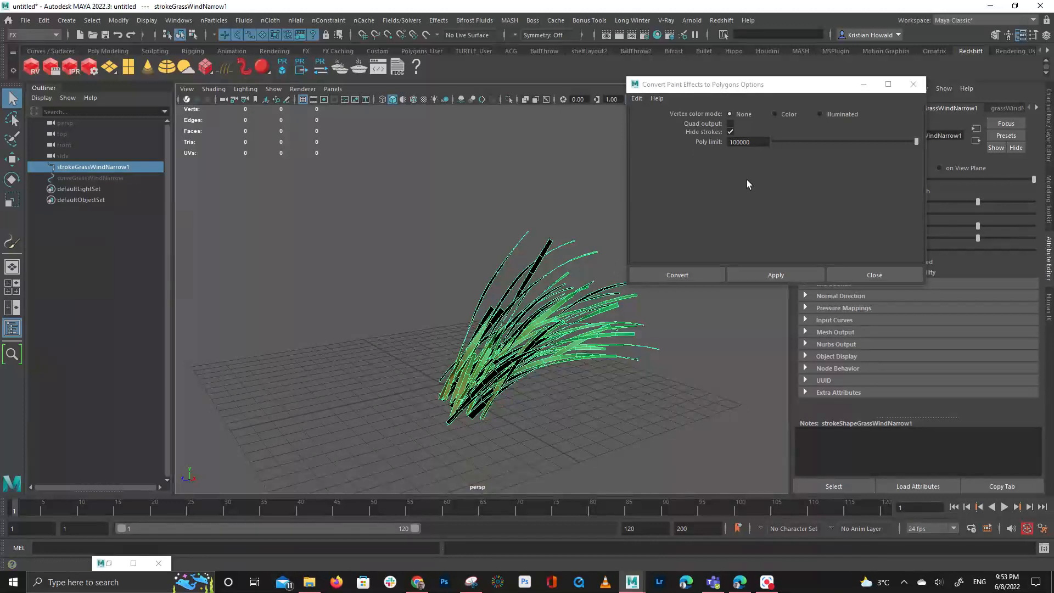
click(780, 278)
click(874, 277)
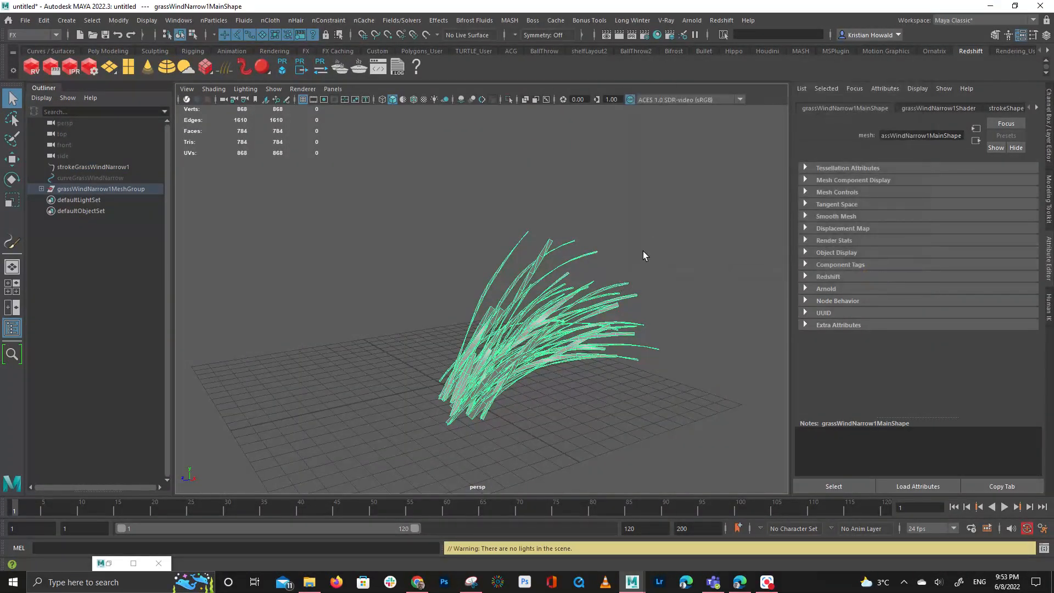
Select the converted grass mesh and open its shader network in a maximized Hypershade
click(647, 236)
alt+right_drag(387, 249, 693, 336)
alt+drag(698, 336, 531, 220)
scroll(530, 219, up, 2)
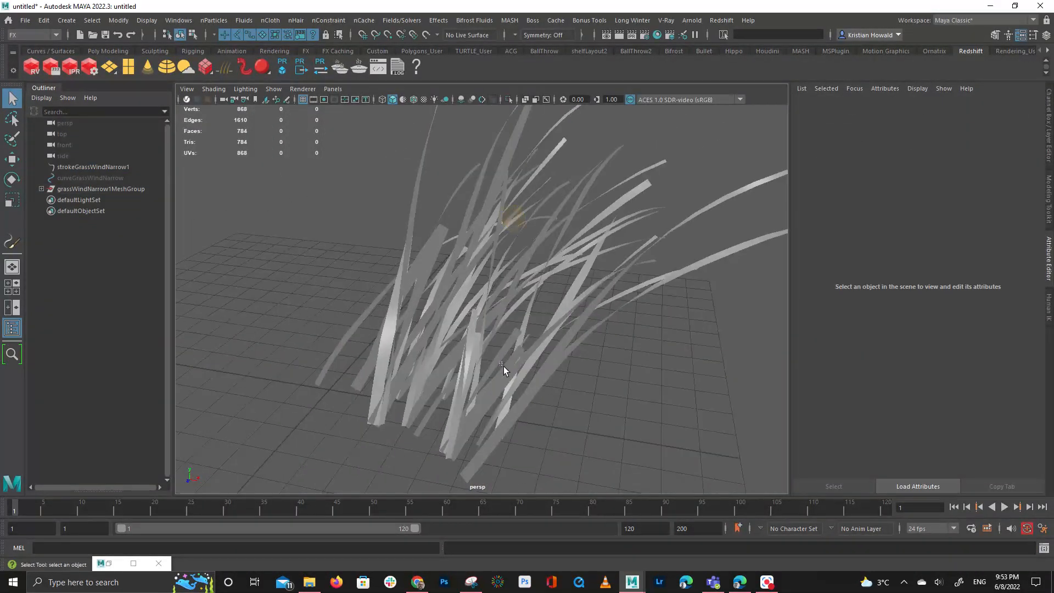
click(503, 367)
click(656, 36)
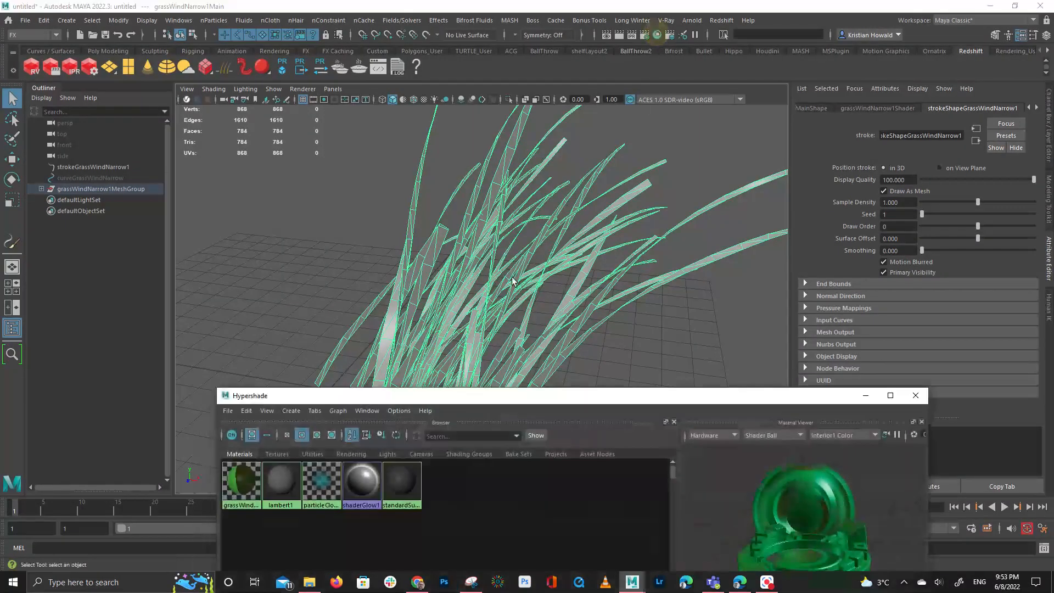
drag(494, 395, 714, 1)
scroll(413, 462, down, 3)
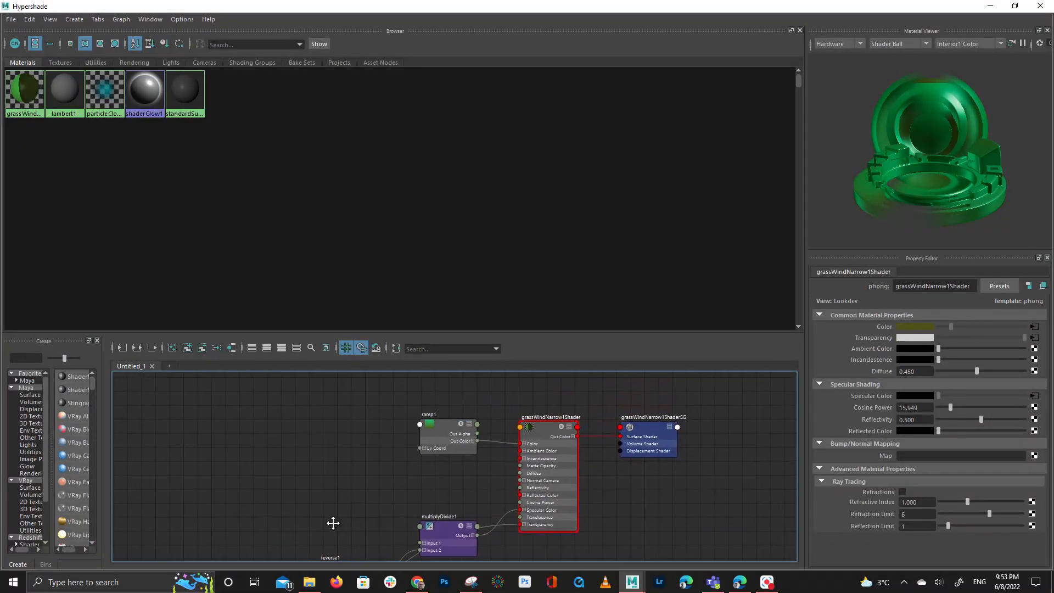
scroll(571, 541, up, 3)
scroll(543, 542, up, 1)
Spread out the multiplyDivide1, ramp1 and shading group nodes around the grass shader in the graph
drag(359, 508, 249, 388)
scroll(478, 427, down, 1)
scroll(506, 413, down, 2)
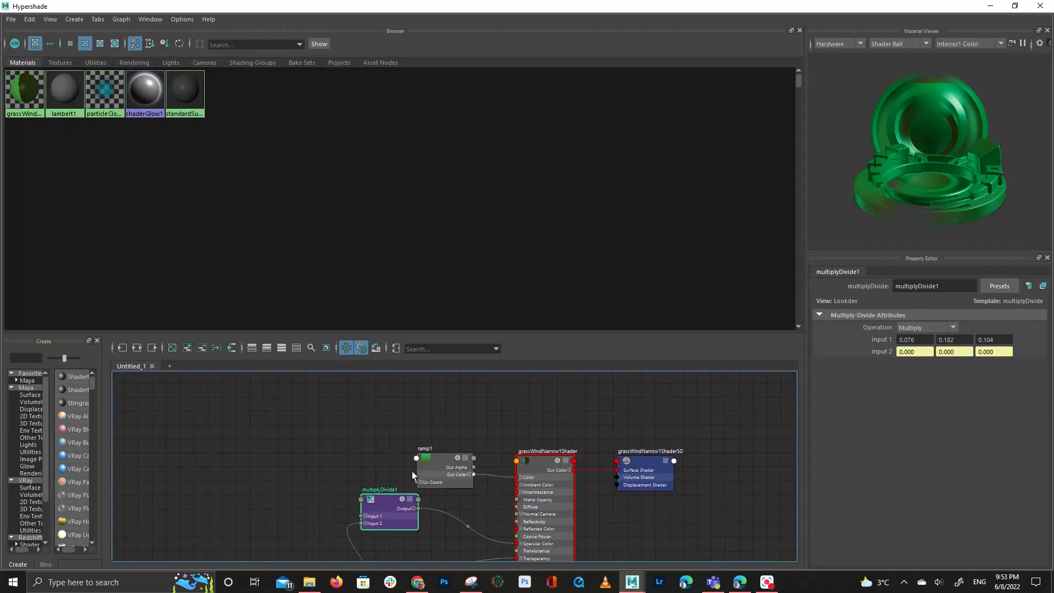
click(391, 417)
drag(363, 397, 373, 404)
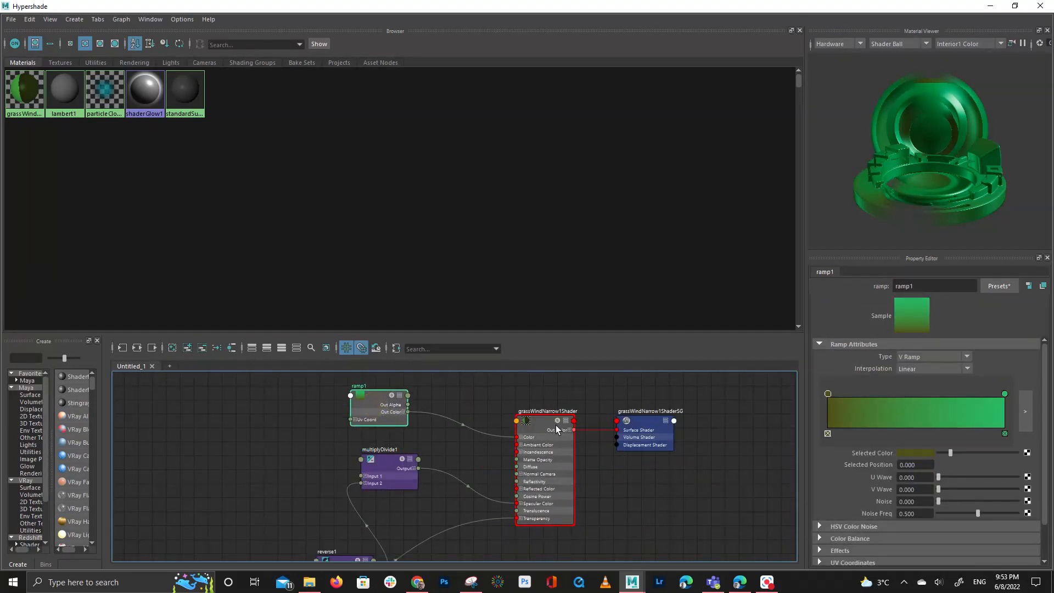
drag(548, 423, 551, 429)
drag(650, 419, 723, 418)
scroll(560, 445, down, 2)
alt+middle_drag(561, 449, 518, 459)
Create a Redshift Material node in the graph and move its shading group away from it
key(Tab)
text(red)
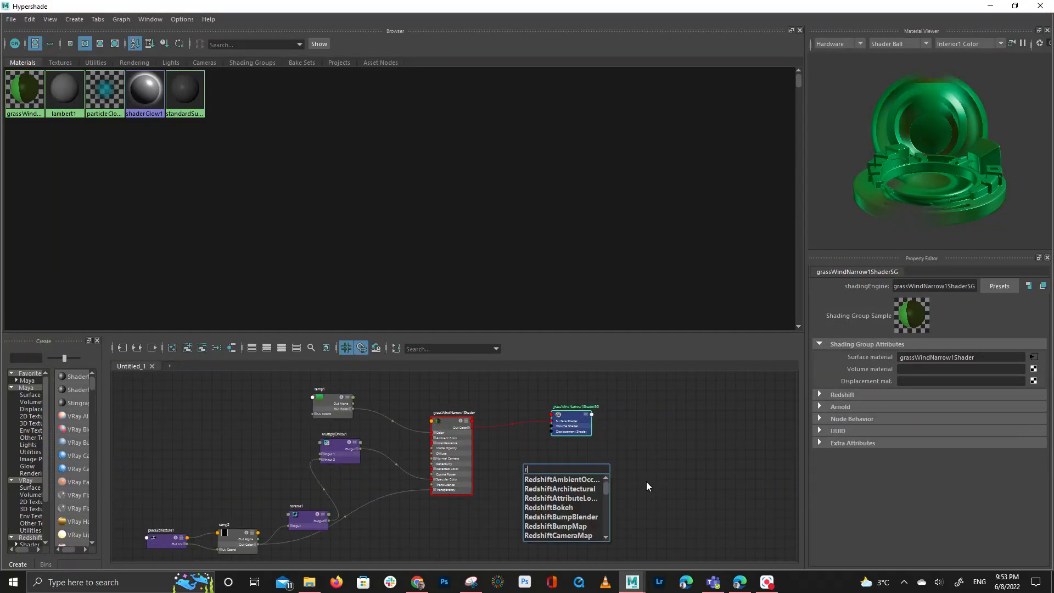
click(30, 537)
click(73, 430)
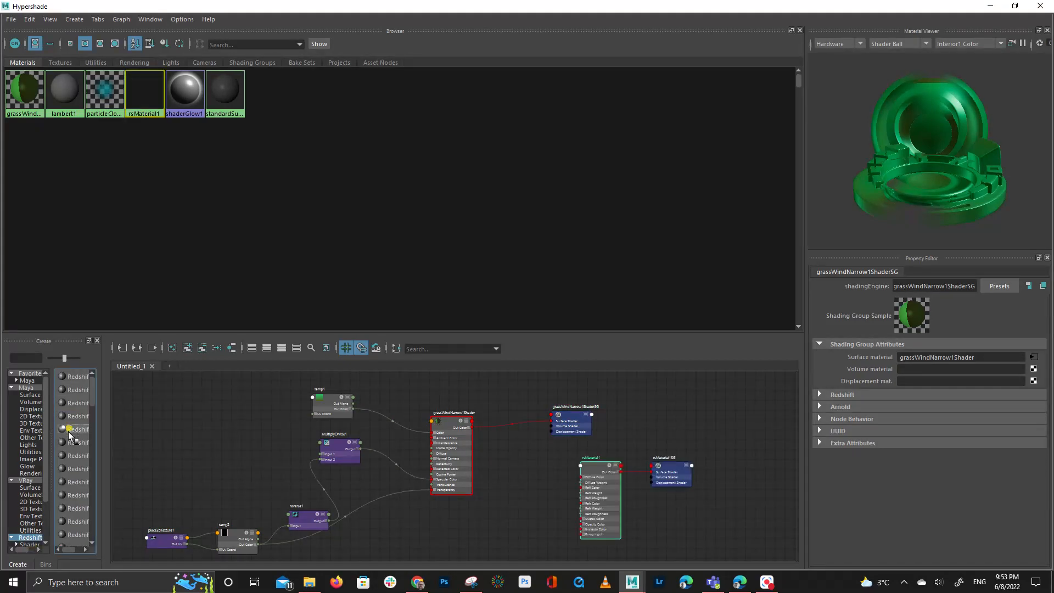
drag(669, 469, 703, 432)
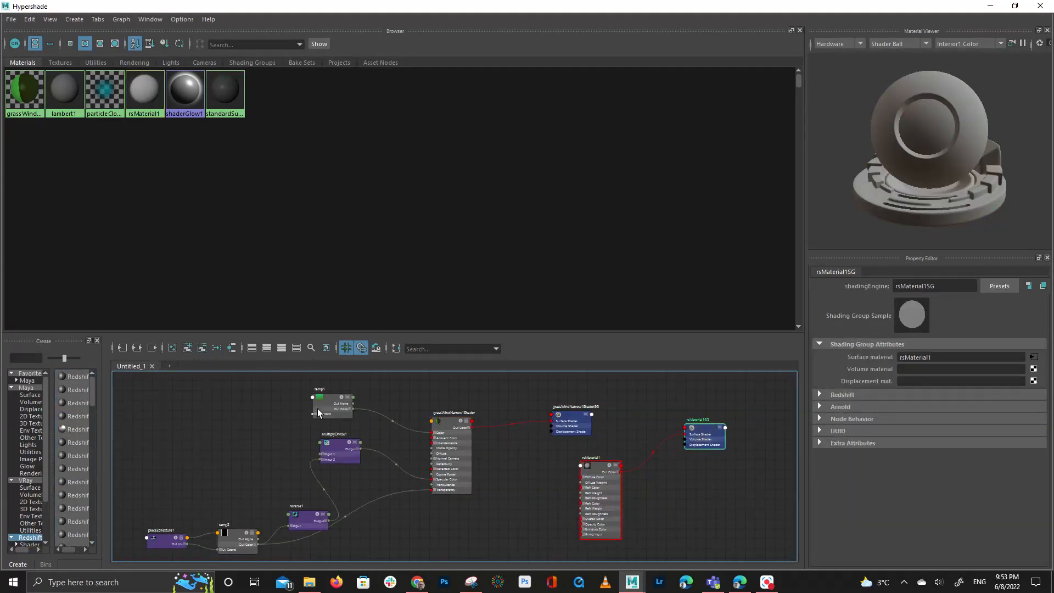
Connect ramp1's Out Color to rsMaterial1's Diffuse Color and place the material beside the grass phong shader
drag(353, 411, 580, 473)
alt+middle_drag(515, 478, 494, 450)
alt+right_drag(495, 447, 550, 482)
drag(612, 433, 466, 383)
alt+middle_drag(479, 427, 603, 497)
alt+right_drag(604, 497, 767, 536)
alt+middle_drag(406, 419, 488, 421)
drag(341, 381, 767, 418)
Connect the Output of reverse1 to rsMaterial1's Opacity Color
alt+right_drag(684, 473, 642, 504)
alt+middle_drag(642, 504, 525, 365)
alt+middle_drag(343, 428, 340, 468)
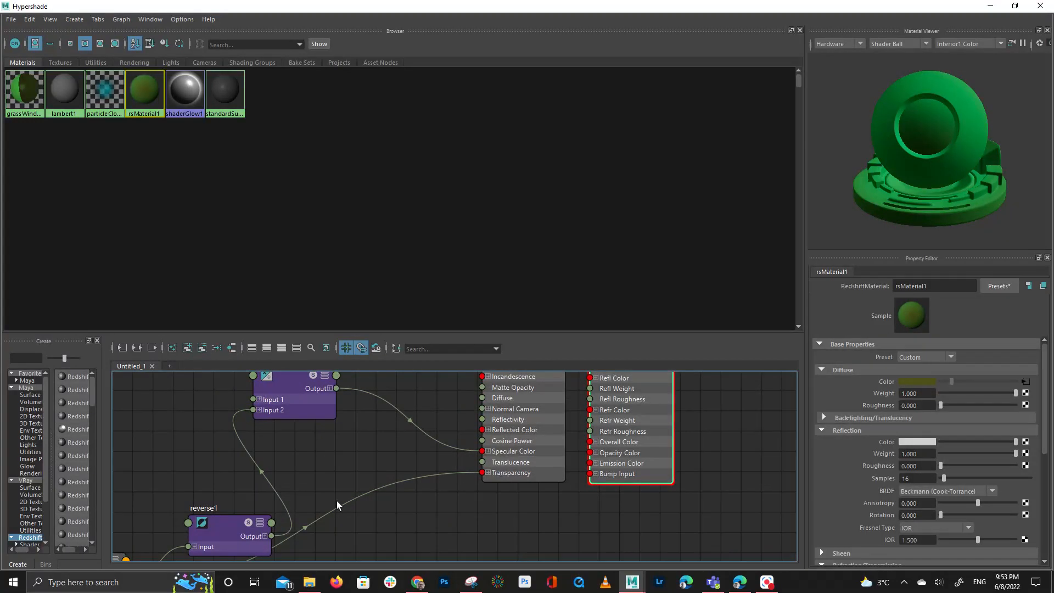
drag(271, 536, 593, 454)
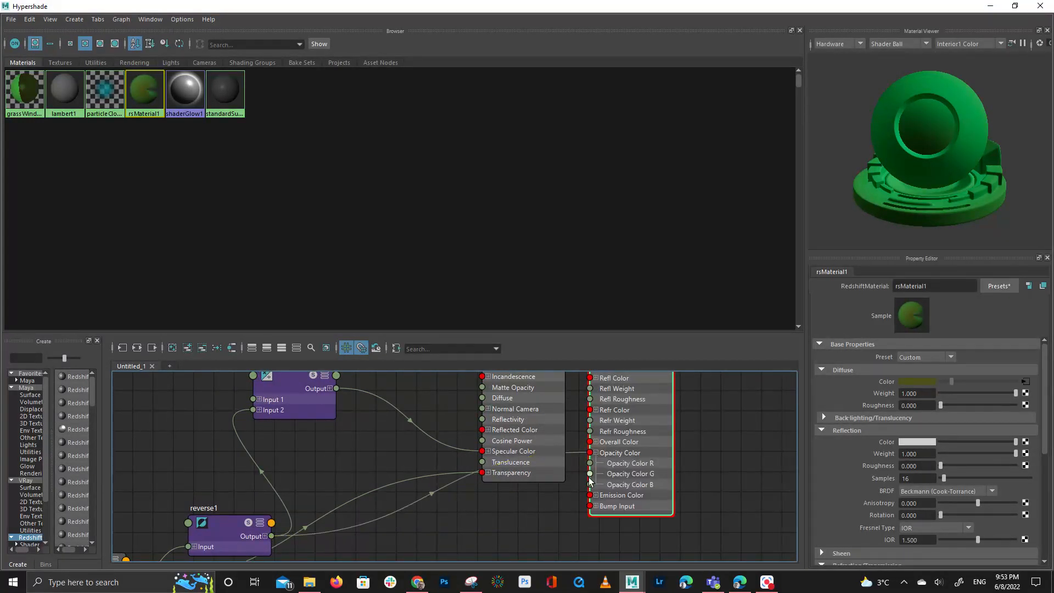
Move reverse1 clear of the other nodes and connect multiplyDivide1's Output to rsMaterial1's Refl Color
alt+middle_drag(285, 523, 329, 475)
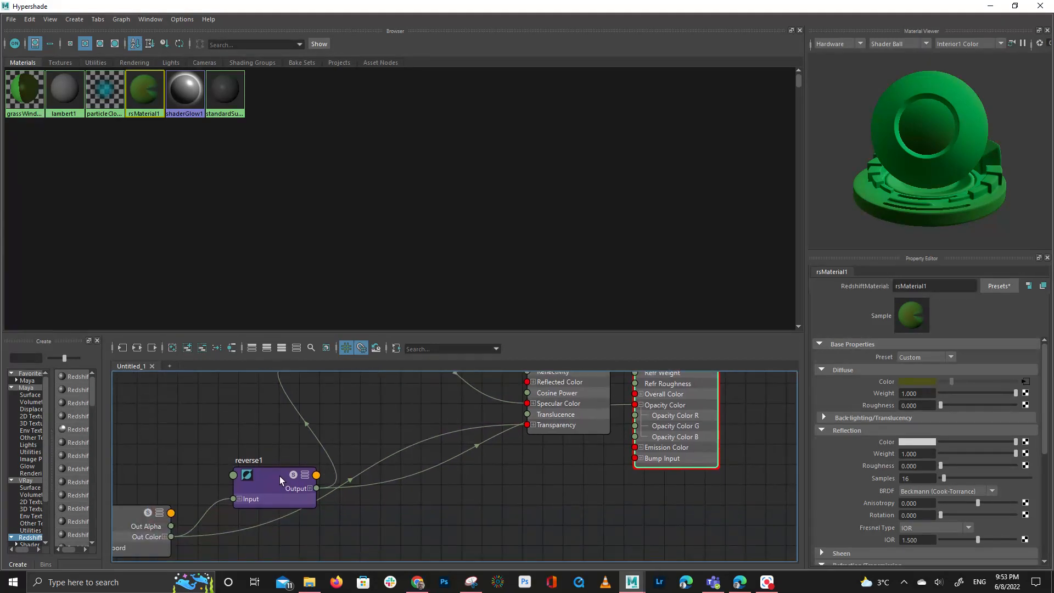
drag(278, 477, 219, 424)
alt+middle_drag(472, 495, 461, 548)
drag(437, 465, 645, 412)
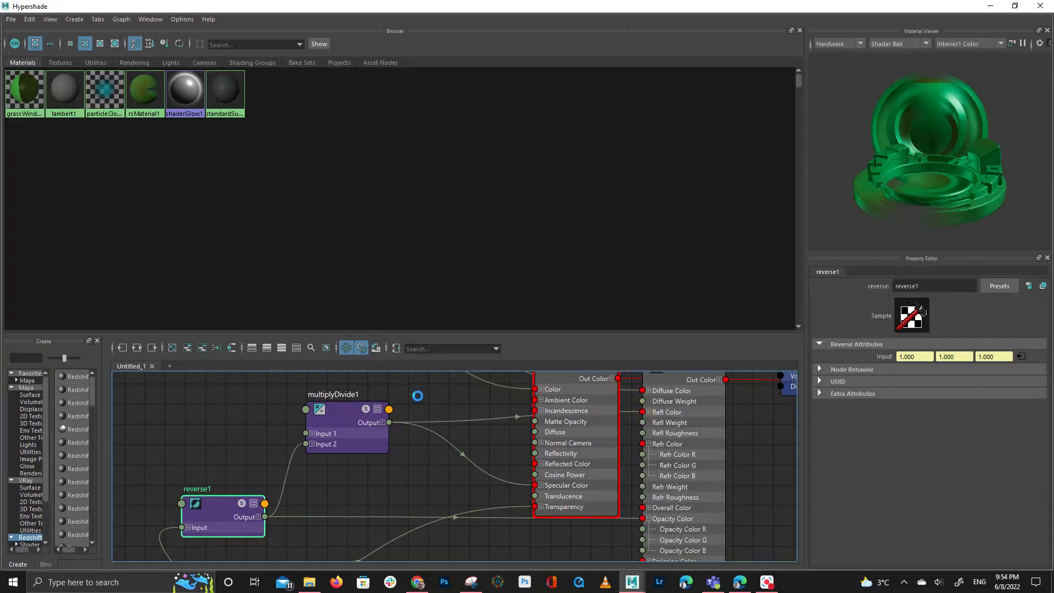
Assign rsMaterial1 to the grass mesh and render the clump in the Redshift Render View
double_click(638, 13)
alt+middle_drag(477, 479, 338, 408)
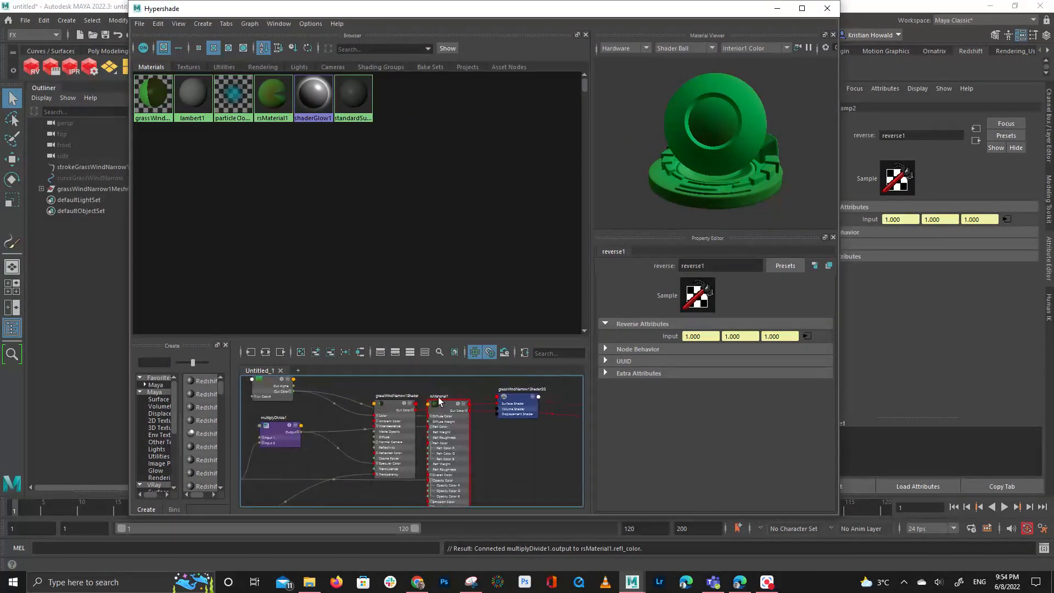
drag(439, 401, 452, 412)
drag(296, 9, 705, 9)
mouse_move(863, 427)
middle_down()
mouse_move(538, 407)
mouse_move(473, 390)
middle_up()
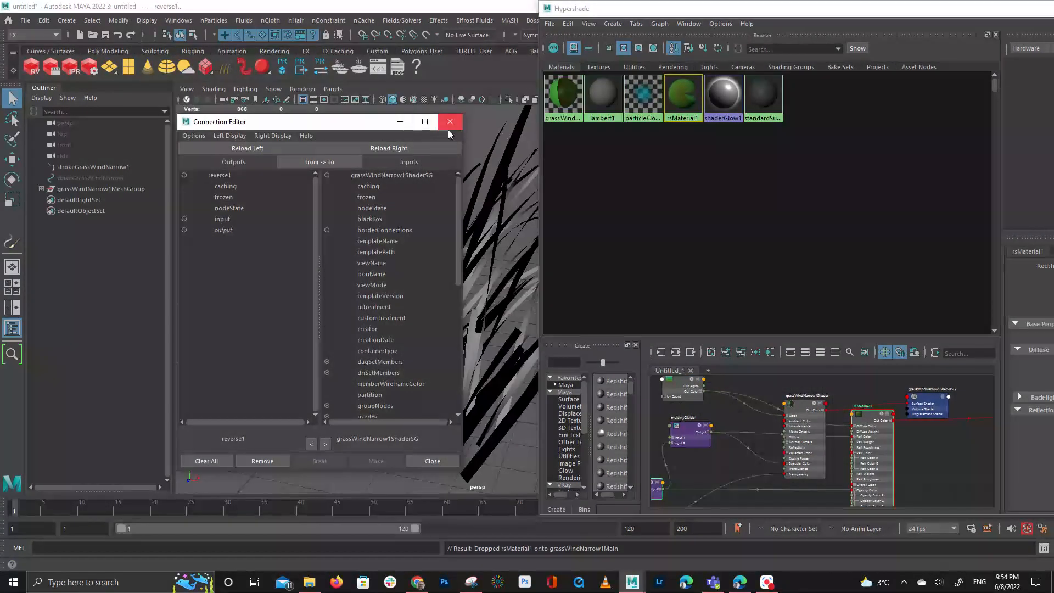
click(449, 131)
alt+drag(385, 220, 257, 149)
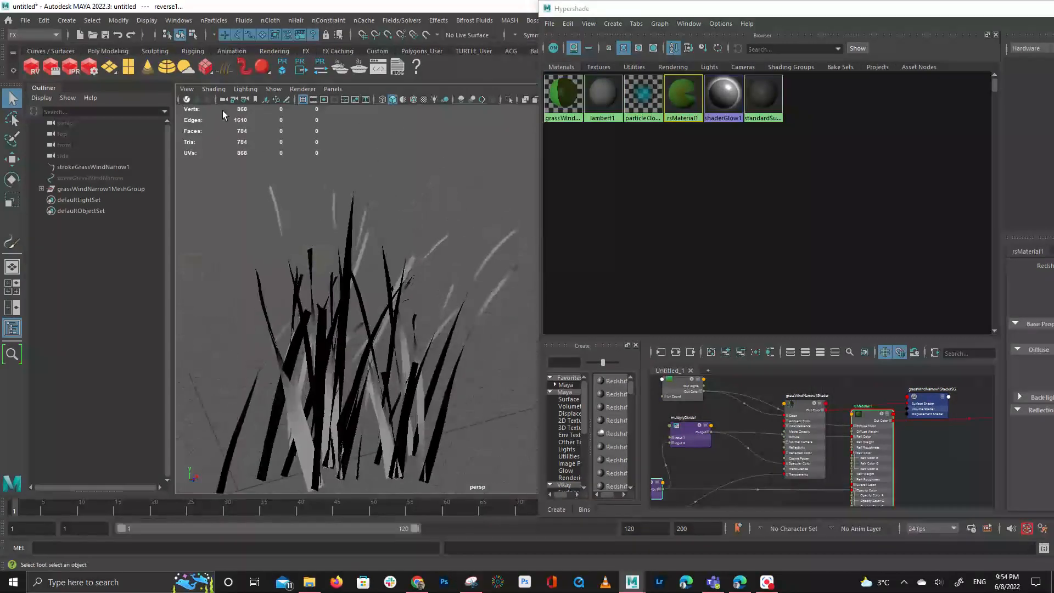
click(54, 66)
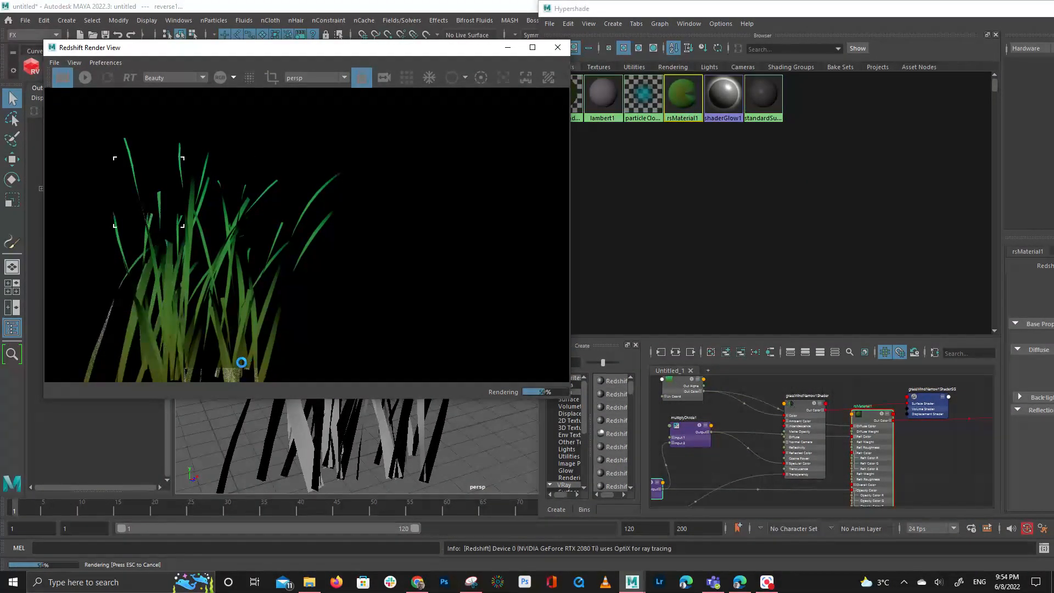
In rsMaterial1's Sub-Surface Multiple Scattering, set Amount to 1.000 and the Layer 1 Radius to 0.5
click(864, 421)
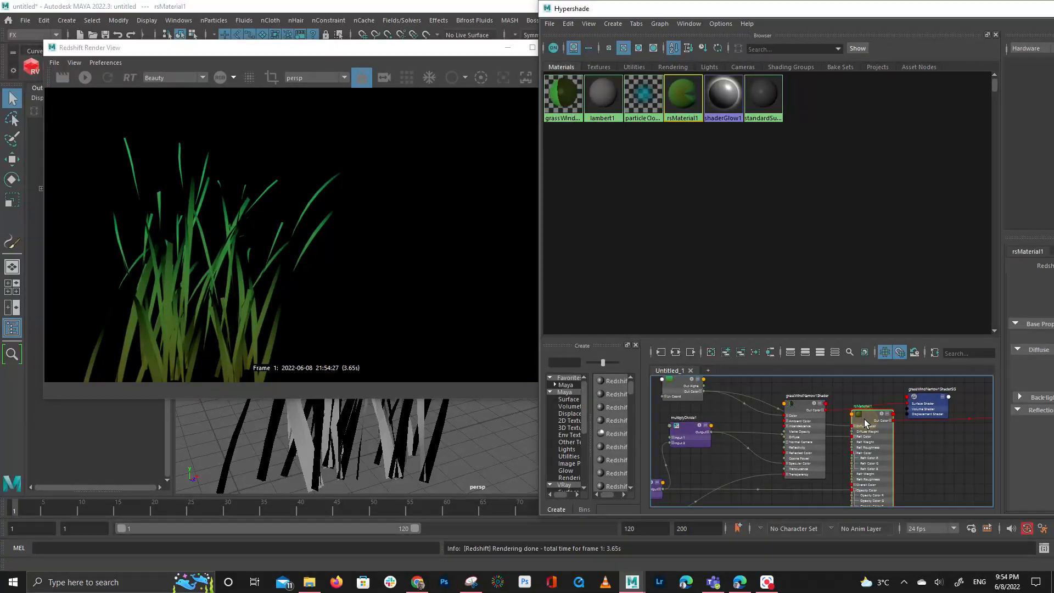
double_click(907, 13)
scroll(928, 424, down, 5)
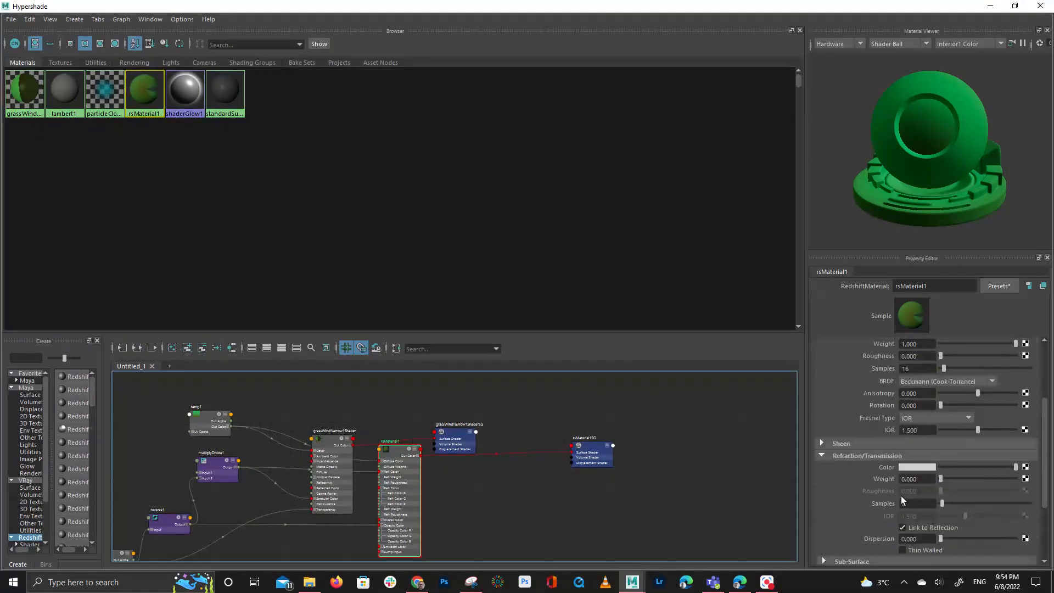
scroll(901, 501, down, 3)
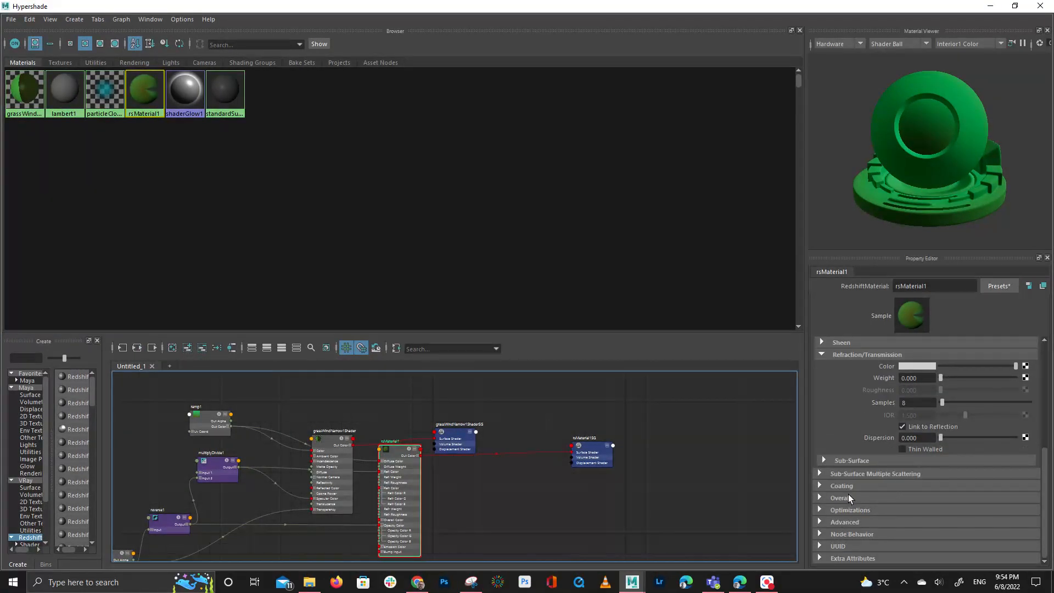
click(847, 474)
scroll(902, 503, down, 4)
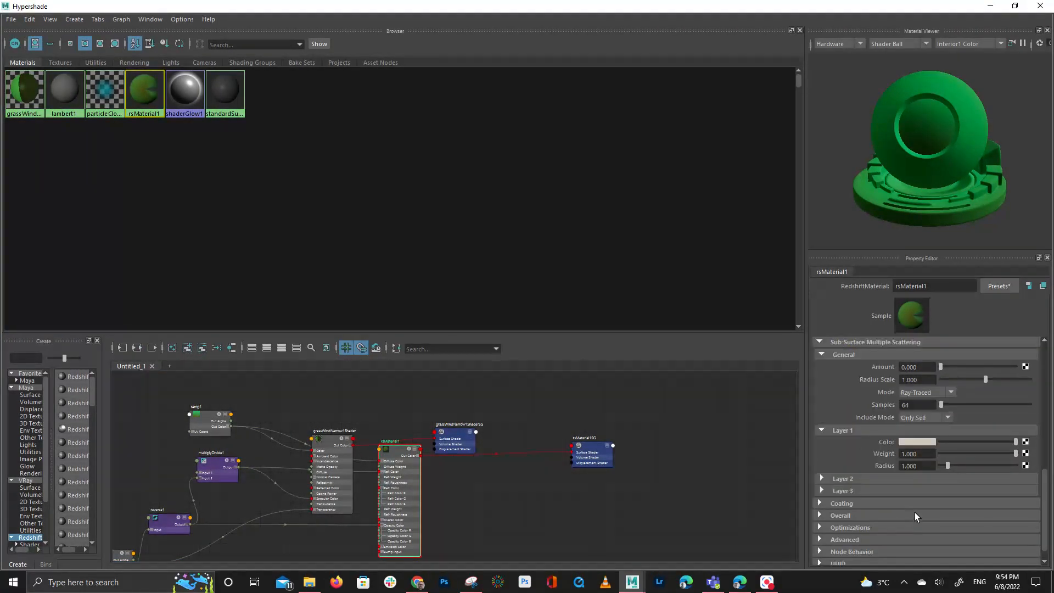
drag(960, 368, 1015, 366)
text(0.5)
key(Return)
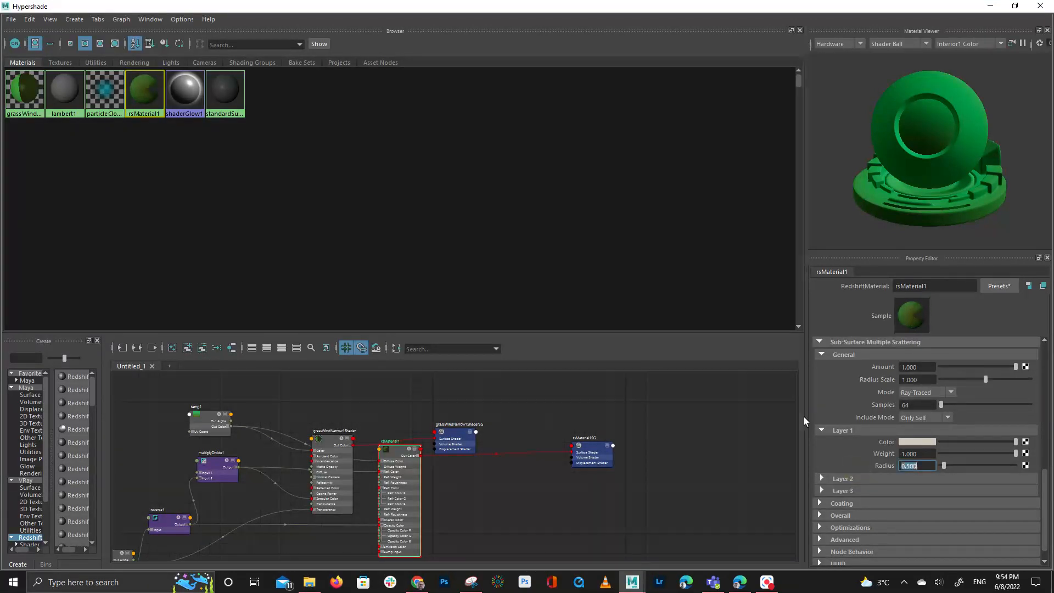
Re-render the grass with Redshift to check the scattering and close the render view
drag(499, 10, 905, 47)
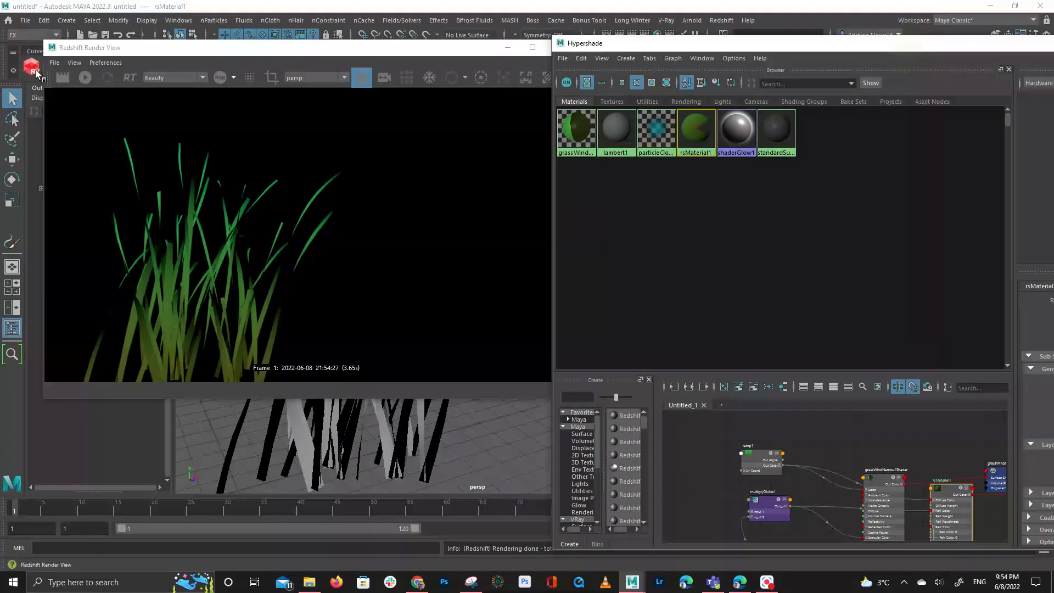
click(63, 78)
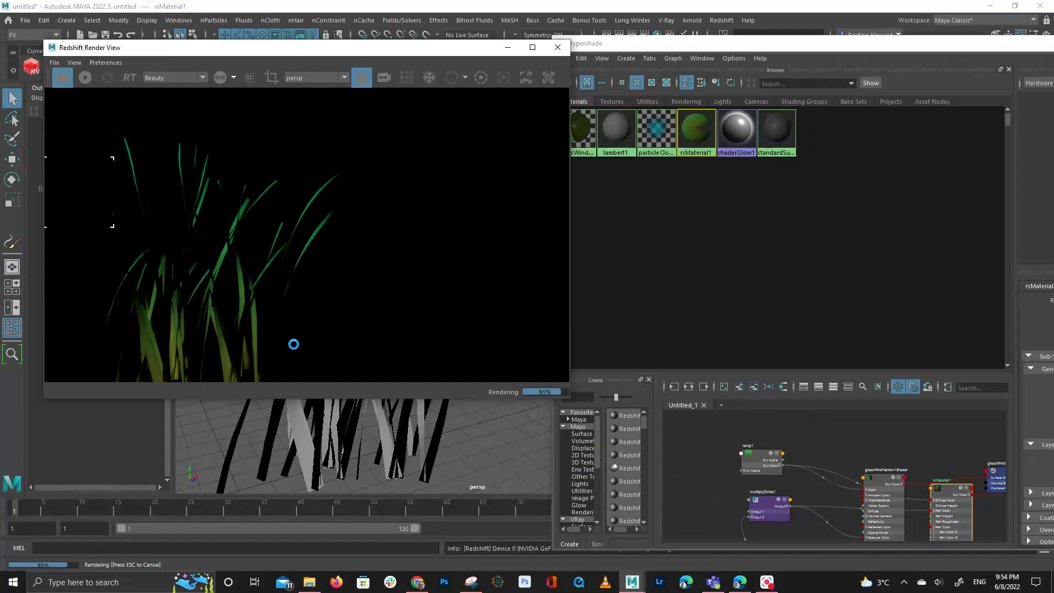
click(557, 47)
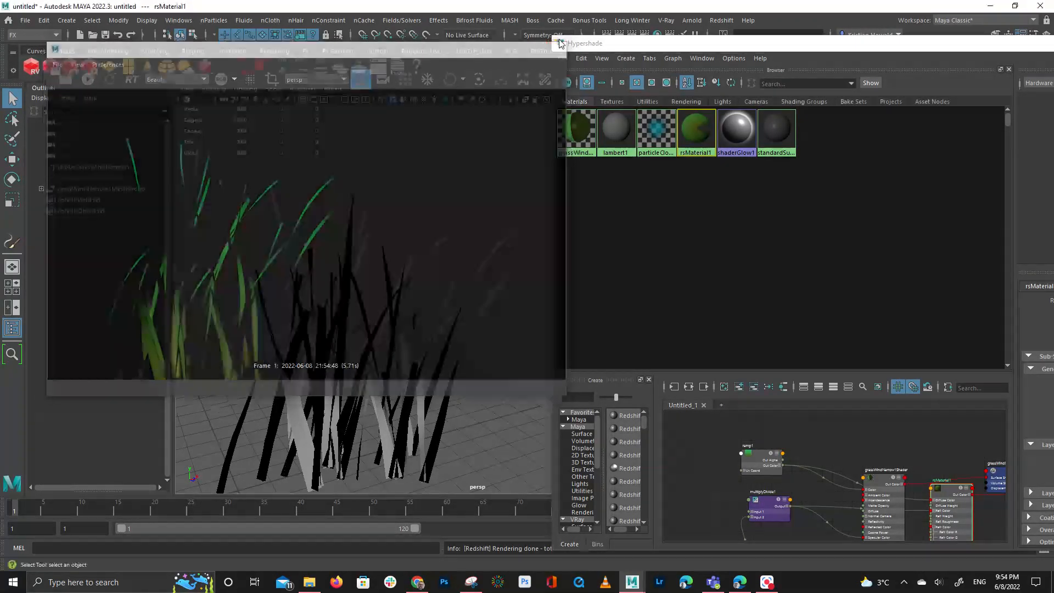
Graph only rsMaterial1's input and output connections and select every node in that network
scroll(903, 436, down, 3)
scroll(904, 436, down, 2)
drag(921, 459, 938, 486)
click(690, 387)
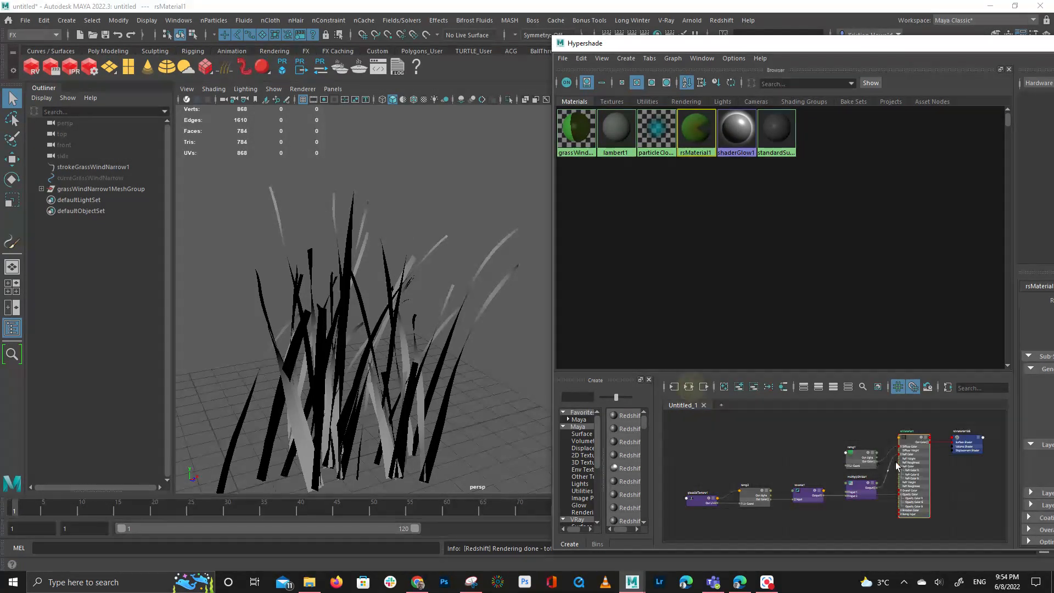
drag(674, 416, 999, 535)
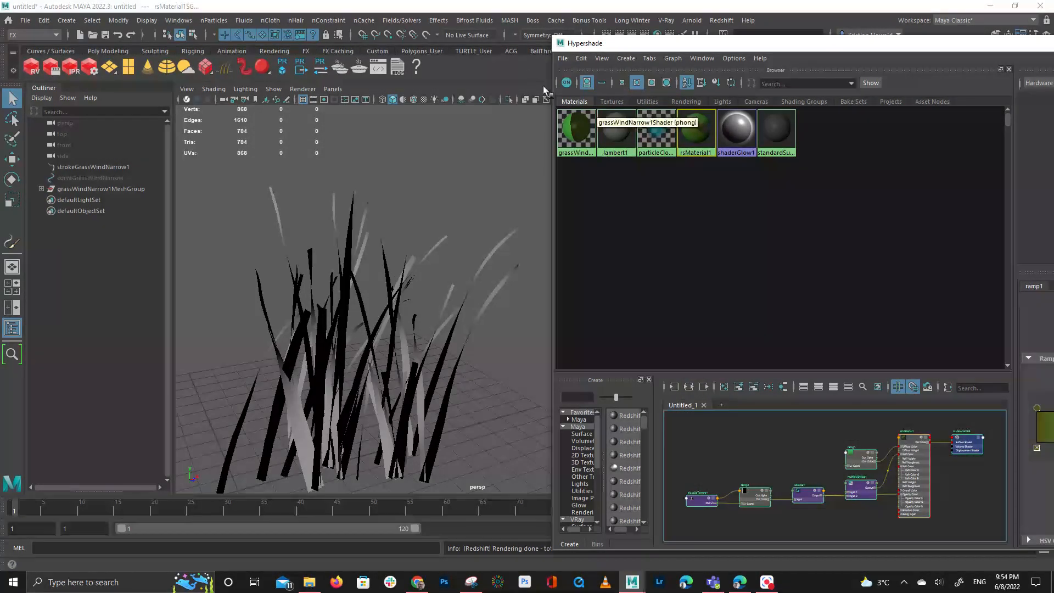
Start exporting the selected rsMaterial1 shader network, choosing the project's root folder as location and Maya ASCII as file type
click(562, 58)
click(595, 90)
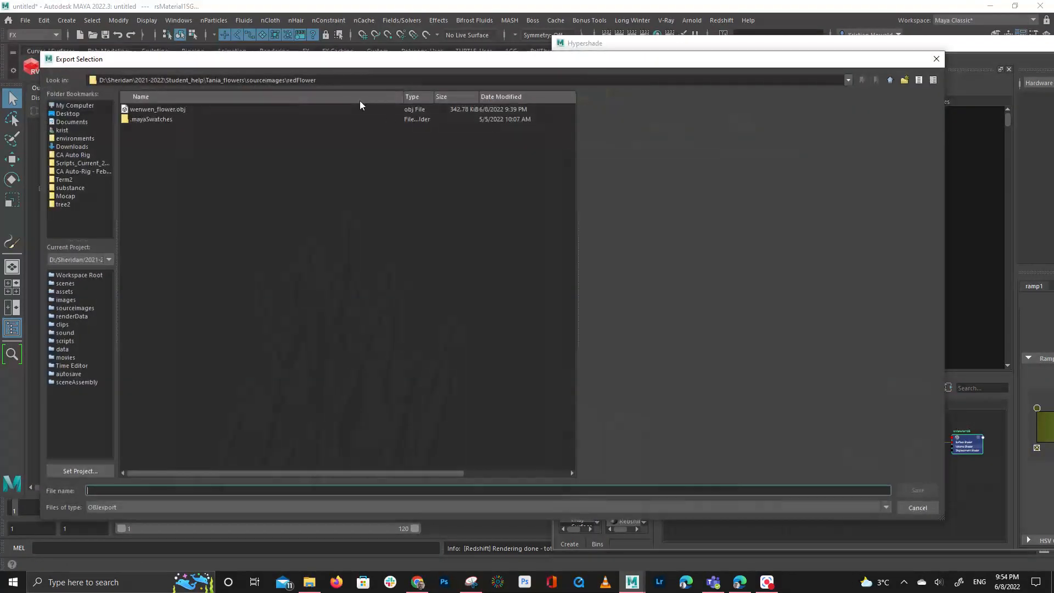
click(890, 80)
click(891, 80)
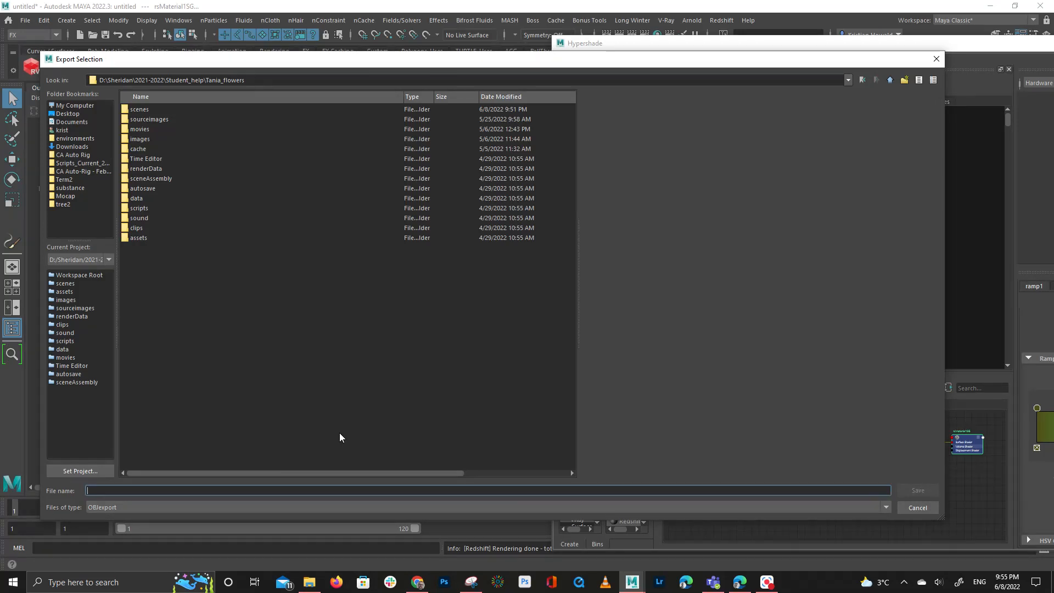
click(210, 508)
scroll(203, 526, up, 5)
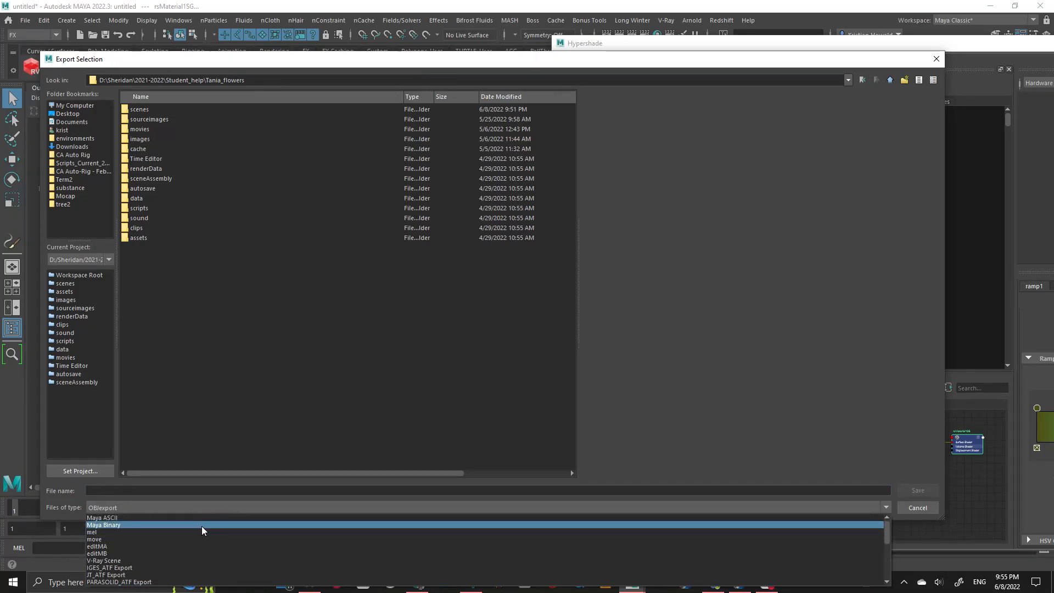
click(199, 519)
Export the shader network under the file name grass_material and close the Hypershade
click(156, 489)
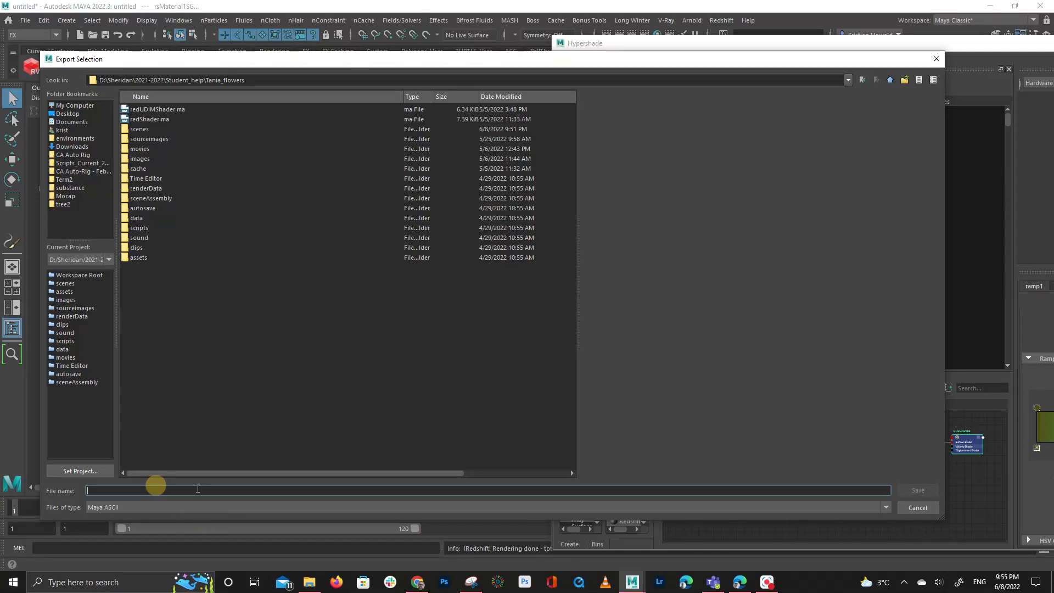
text(grass_)
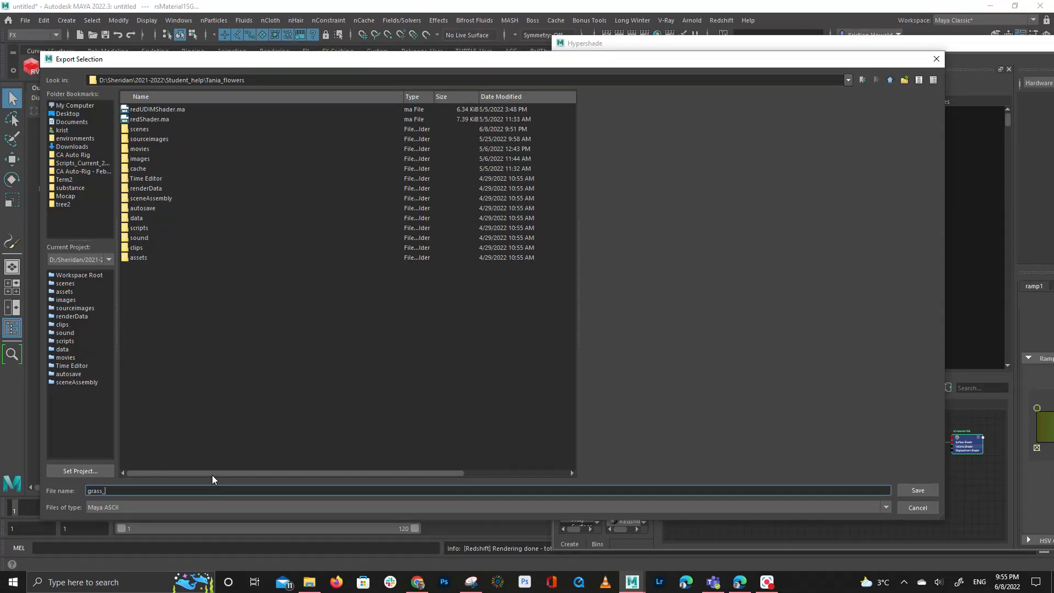
text(material)
key(Return)
click(948, 46)
drag(948, 46, 477, 92)
click(777, 91)
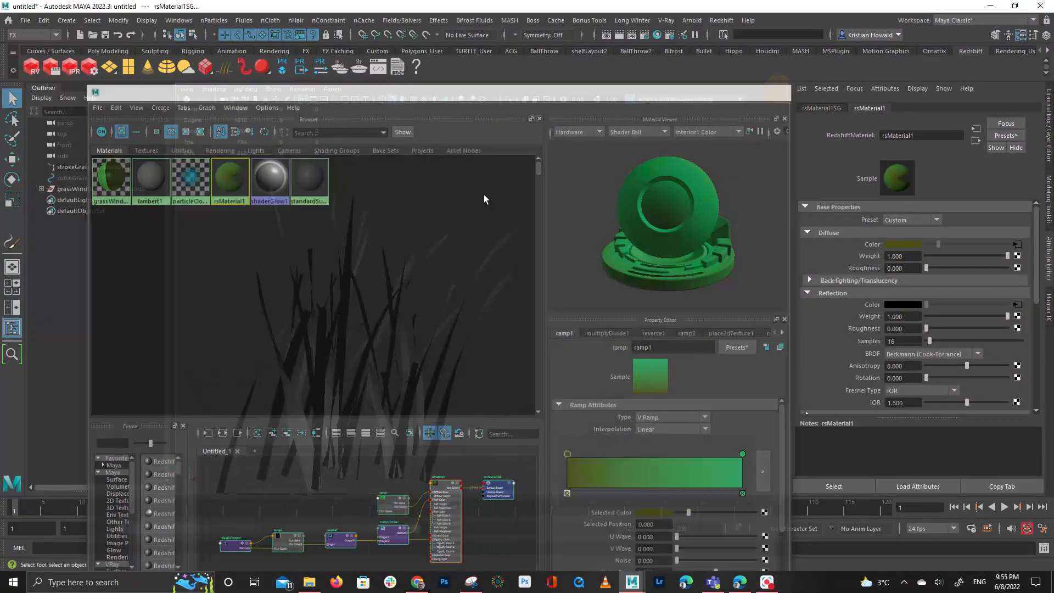
Select the entire polygon grass clump in the scene for caching
click(545, 159)
scroll(273, 254, down, 5)
drag(248, 171, 734, 528)
mouse_move(585, 384)
alt+mouse_down()
mouse_move(516, 342)
mouse_move(621, 433)
mouse_move(609, 466)
alt+mouse_up()
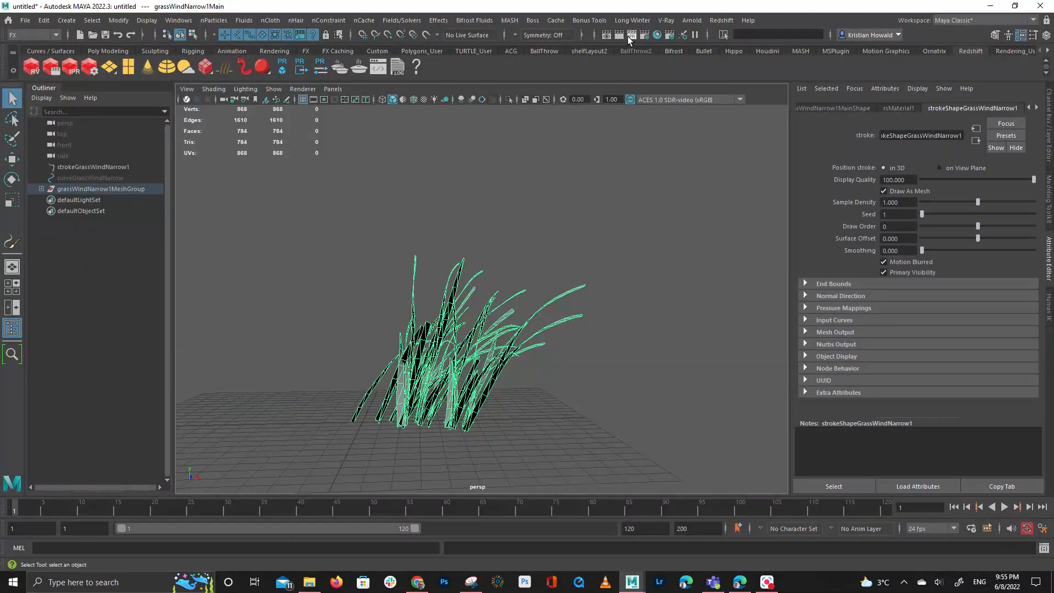
click(555, 21)
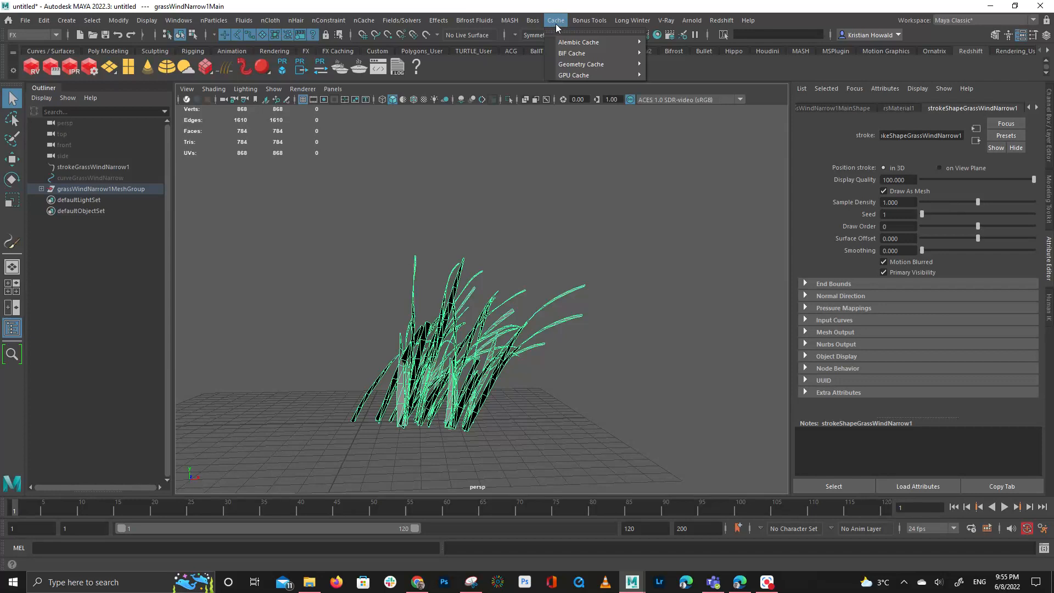
Set the animation end frame to 600 and extend the playback range to frame 600
click(869, 516)
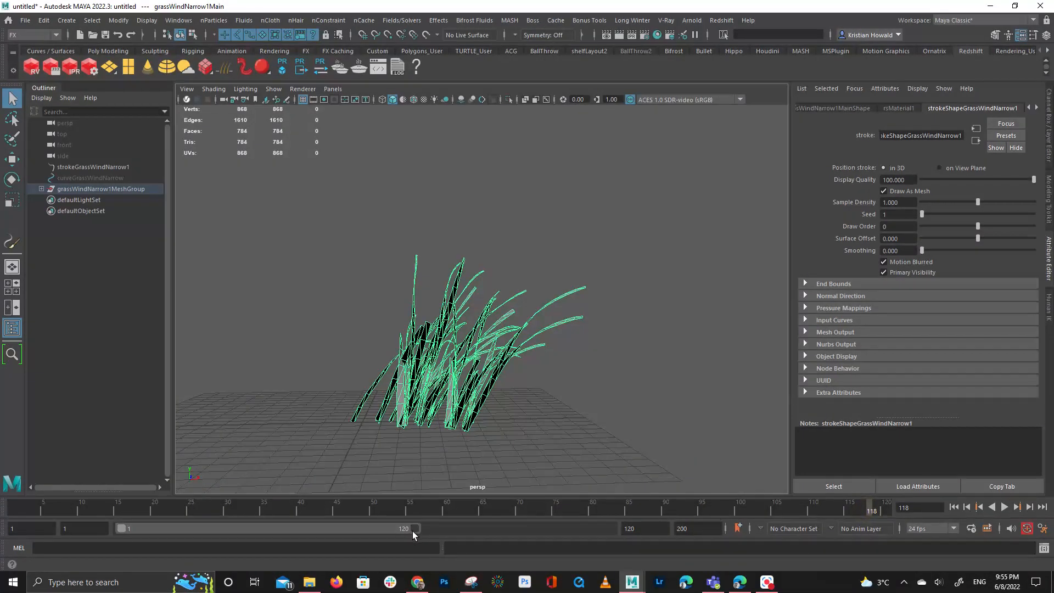
drag(414, 528, 609, 528)
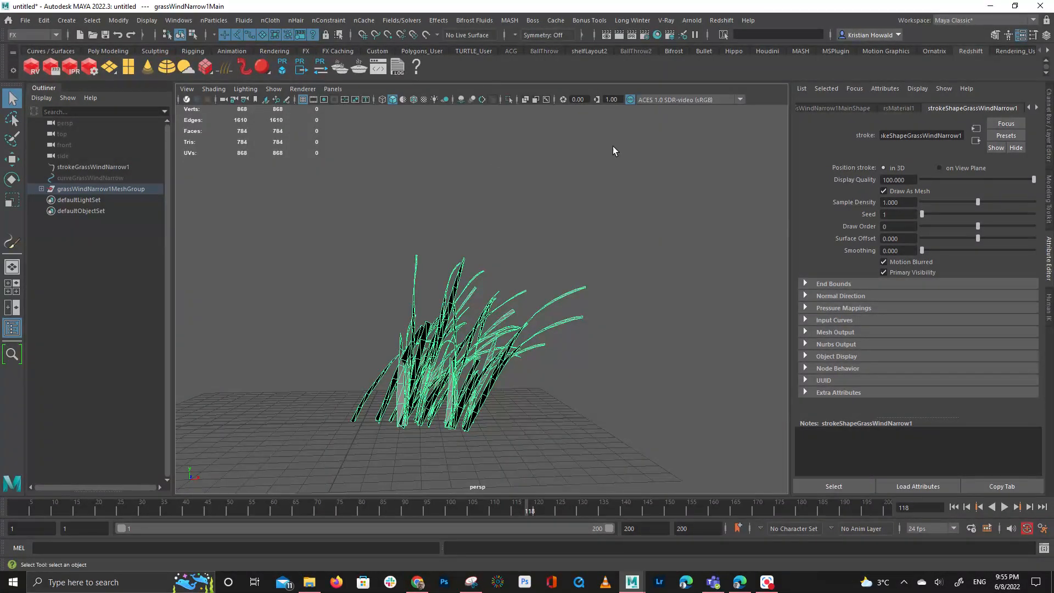
click(713, 530)
text(6)
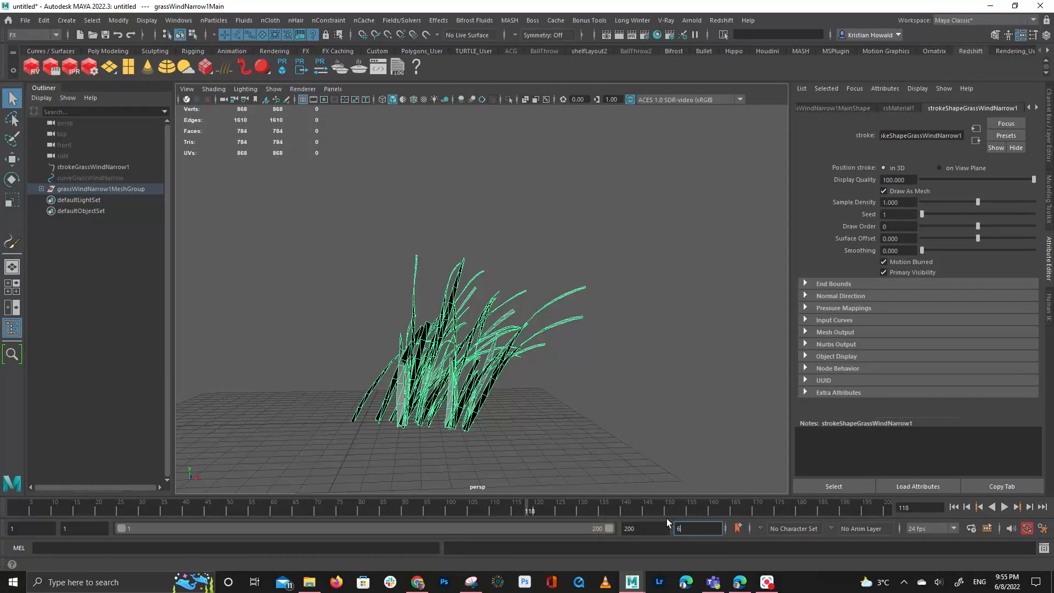
text(00)
key(Return)
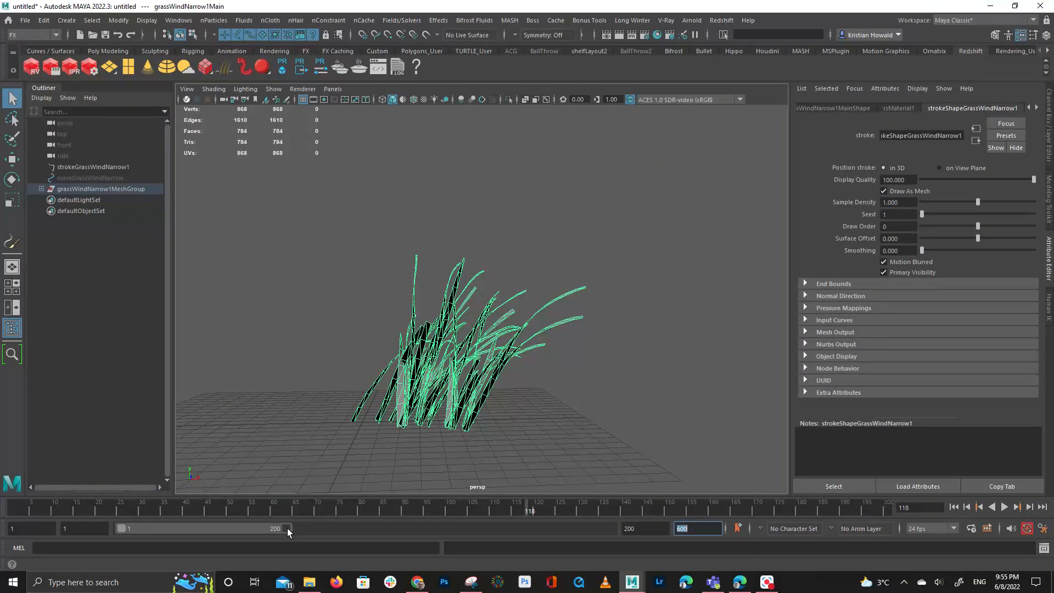
drag(288, 528, 609, 528)
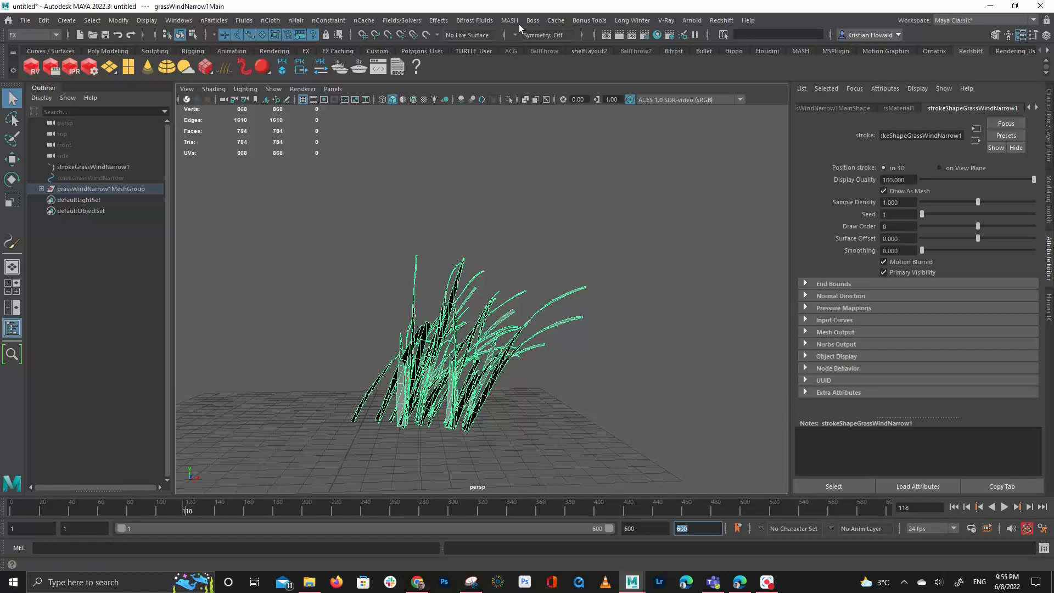
Export the selected grass to an Alembic cache named grass, using the time slider range
click(555, 21)
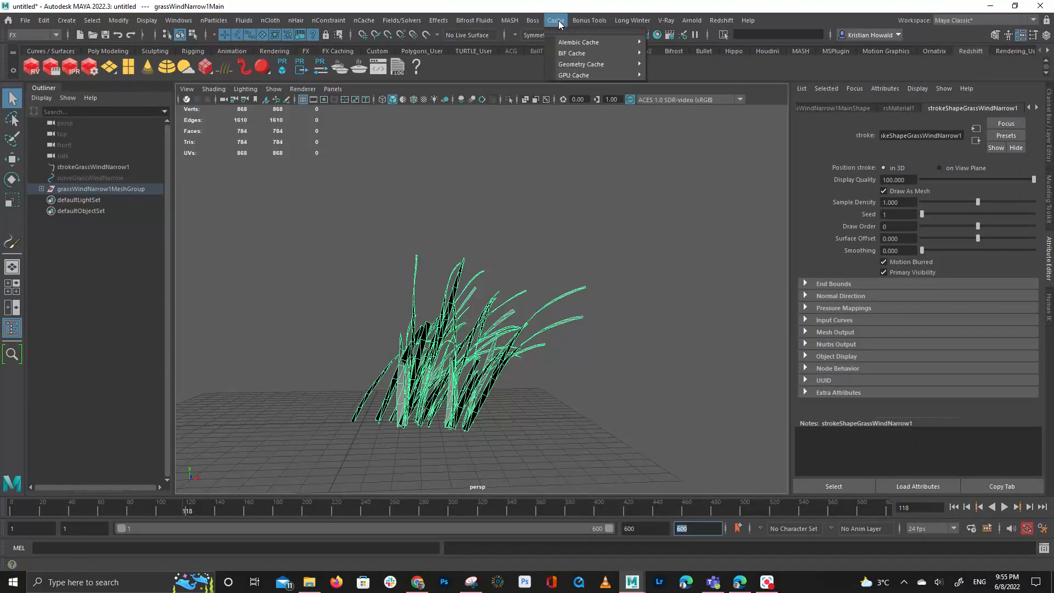
mouse_move(610, 42)
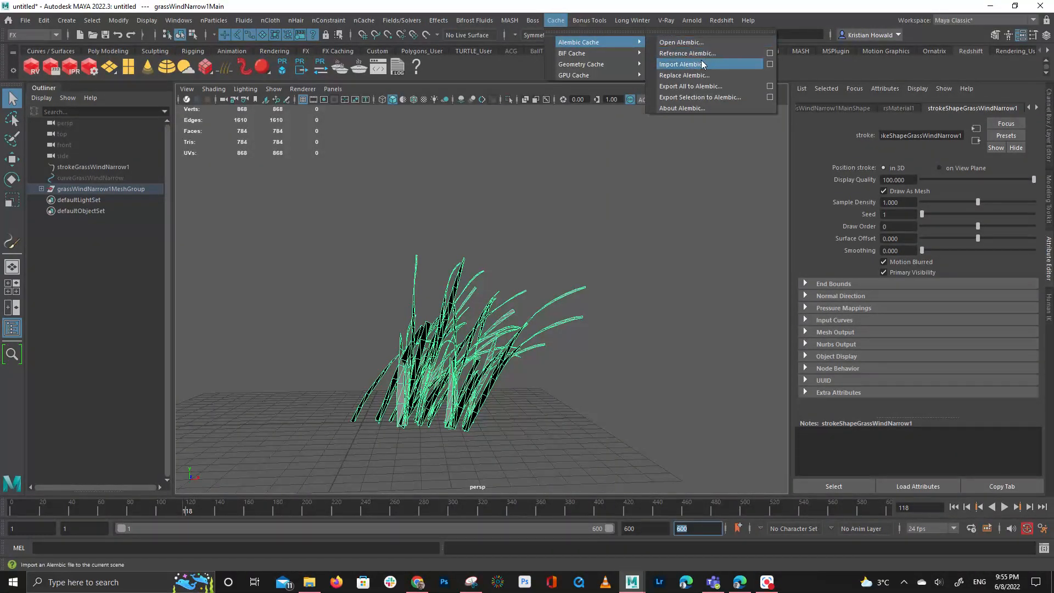
click(723, 97)
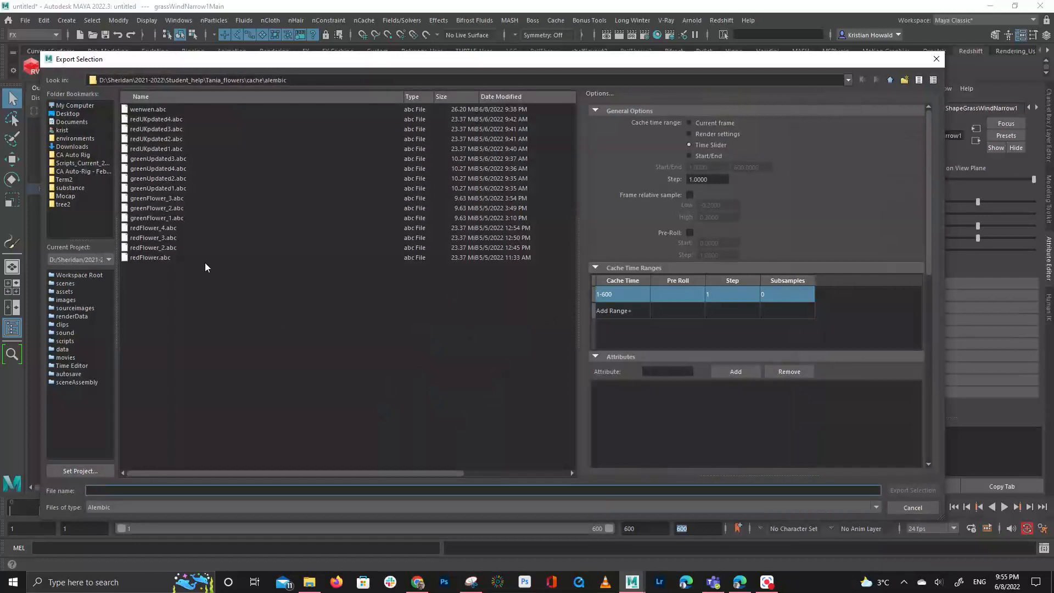
text(grass)
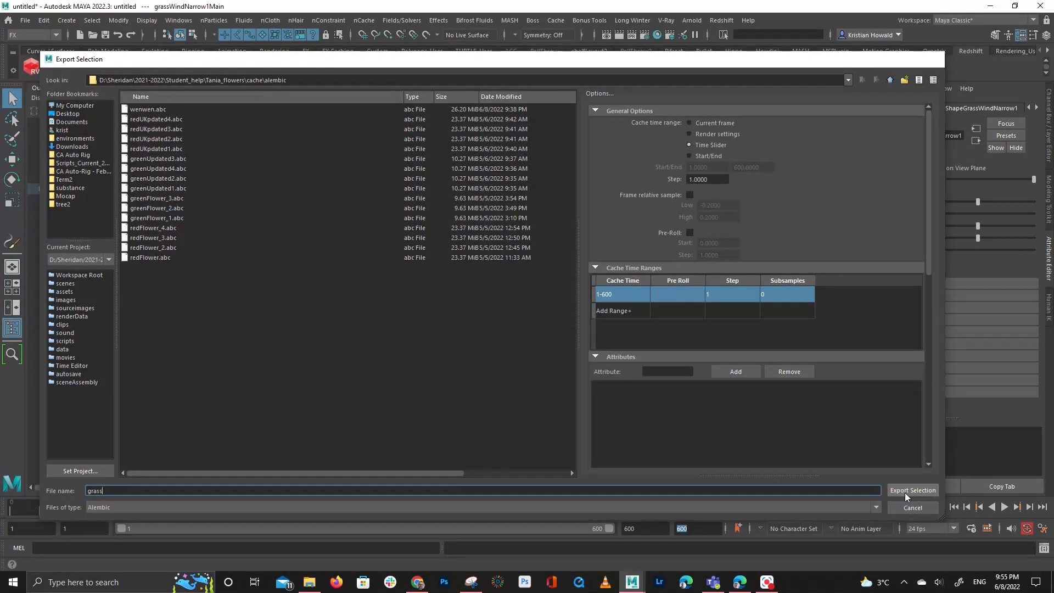
click(905, 491)
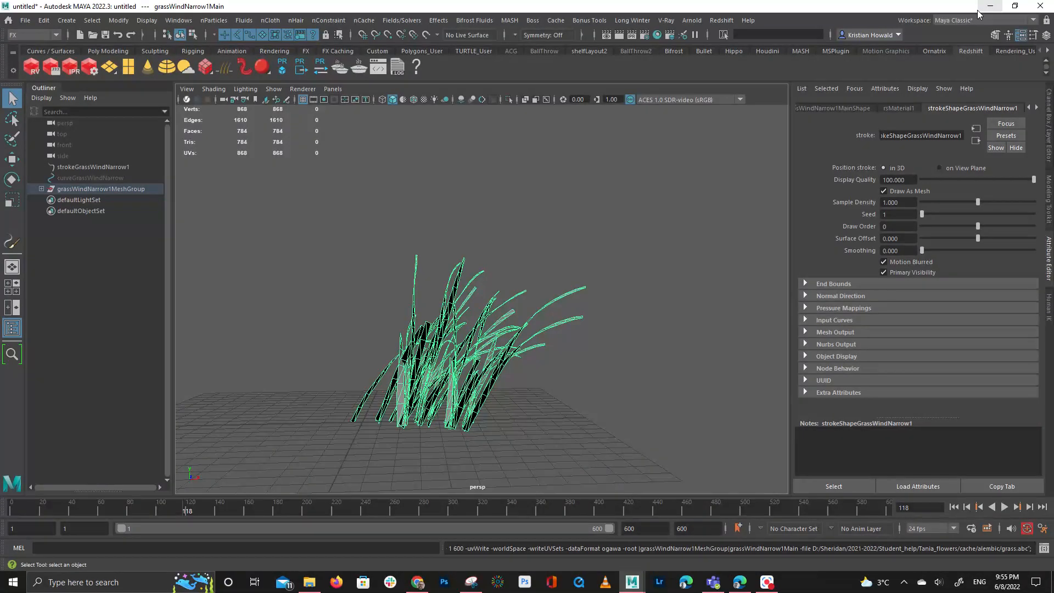
Save the scene as grass in the project's scenes folder in Maya ASCII format
click(24, 20)
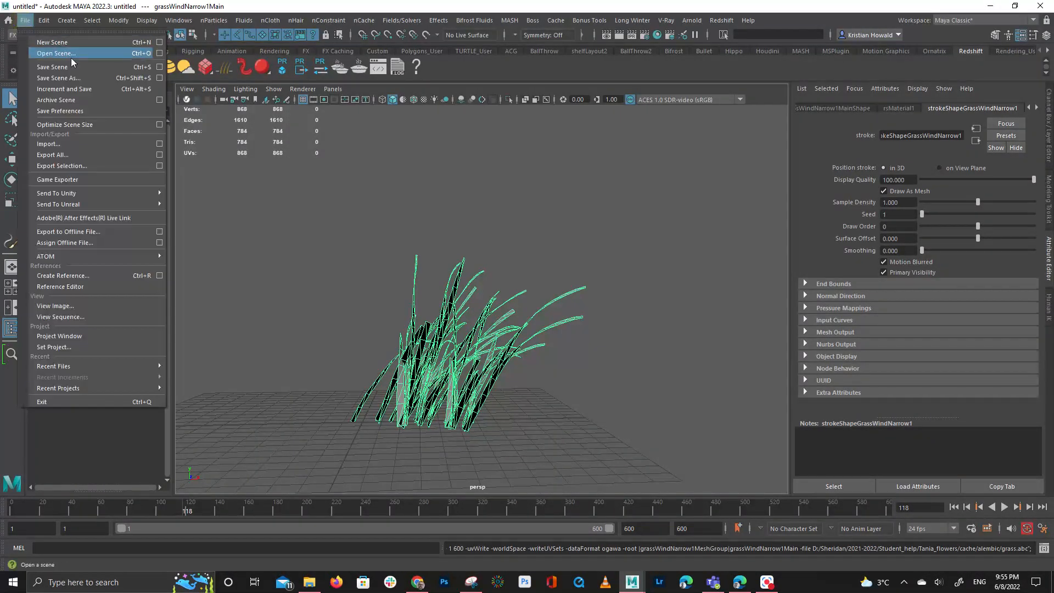
click(55, 77)
text(grass)
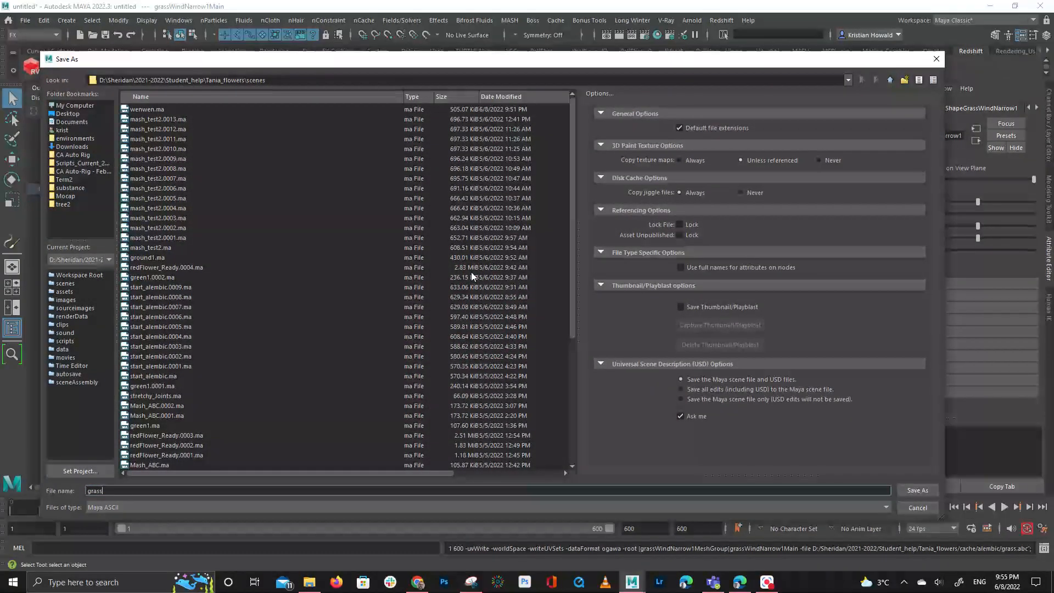
key(Return)
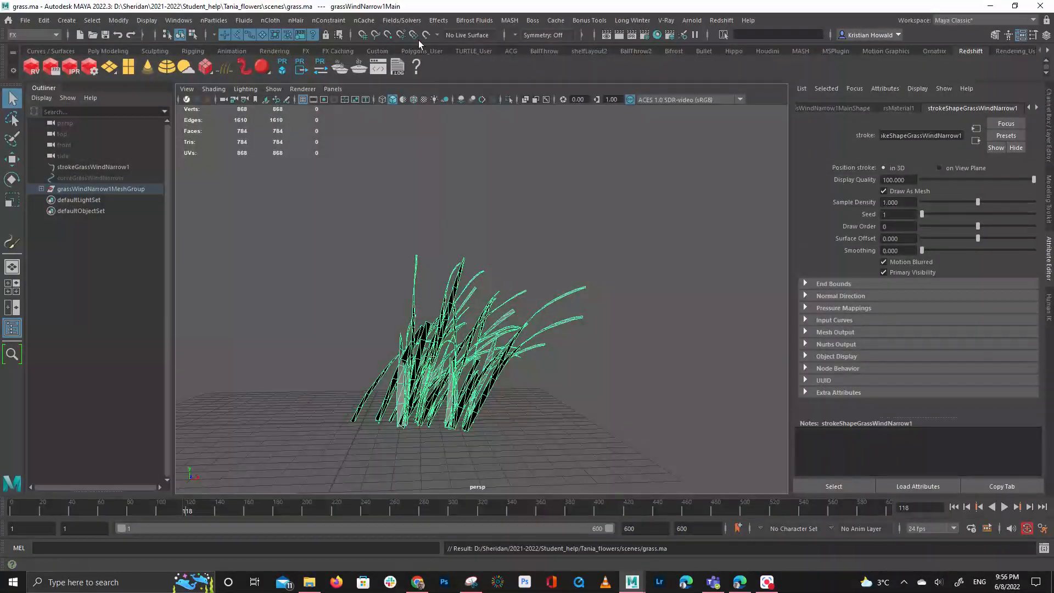
Open the recent flower scene wenwen.ma
click(26, 25)
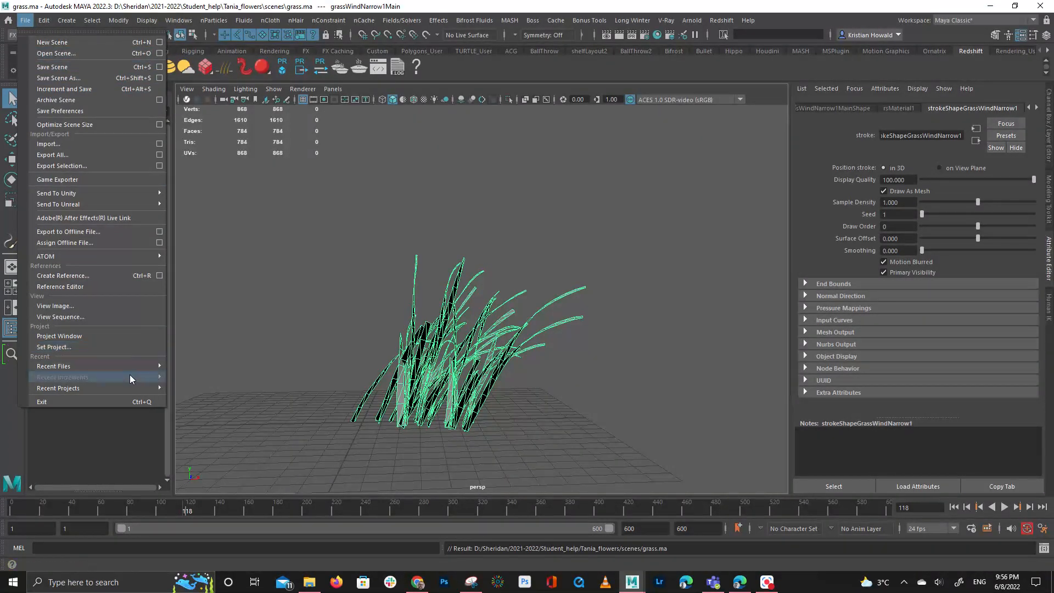
mouse_move(124, 367)
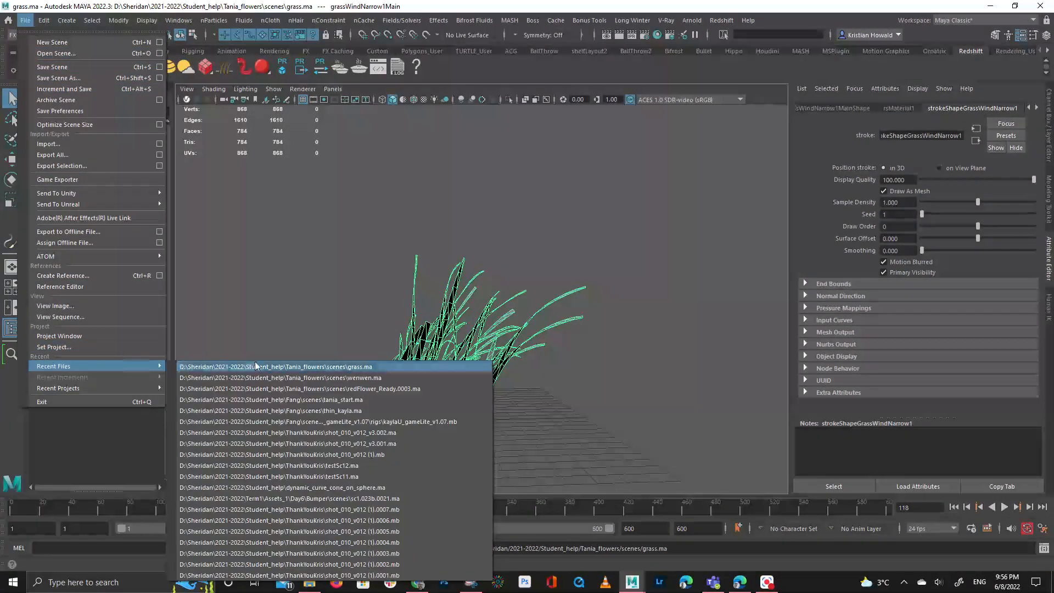
click(417, 378)
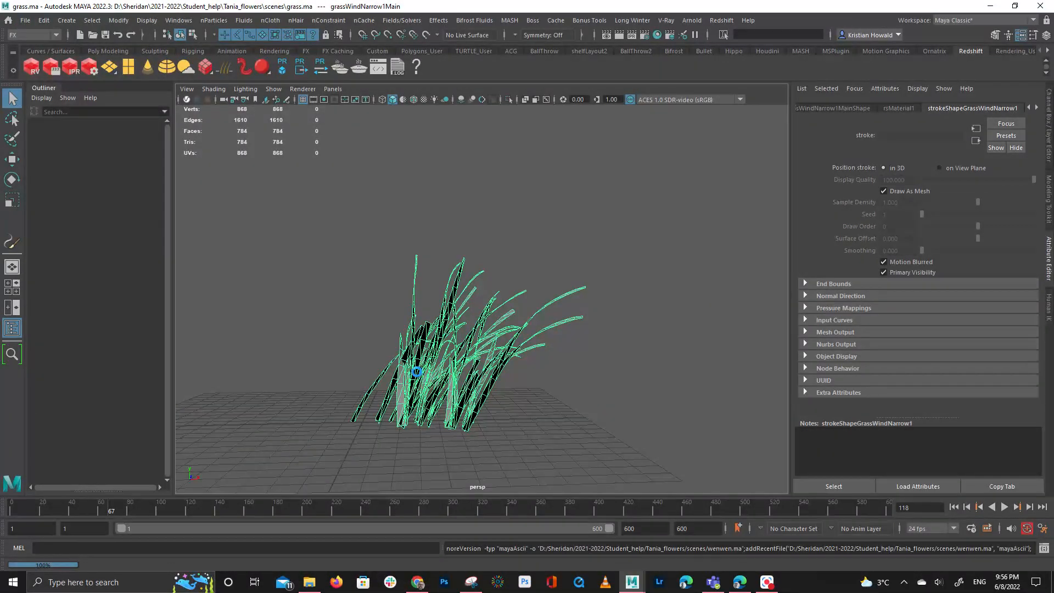
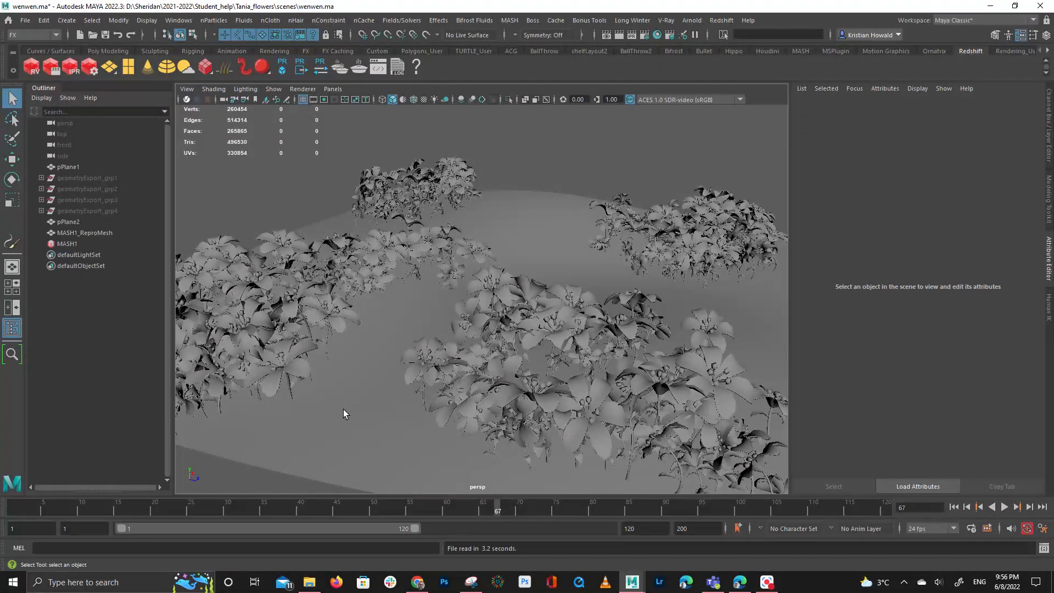
Duplicate the ground plane pPlane2 and put the copy in a group
click(263, 424)
scroll(255, 423, down, 3)
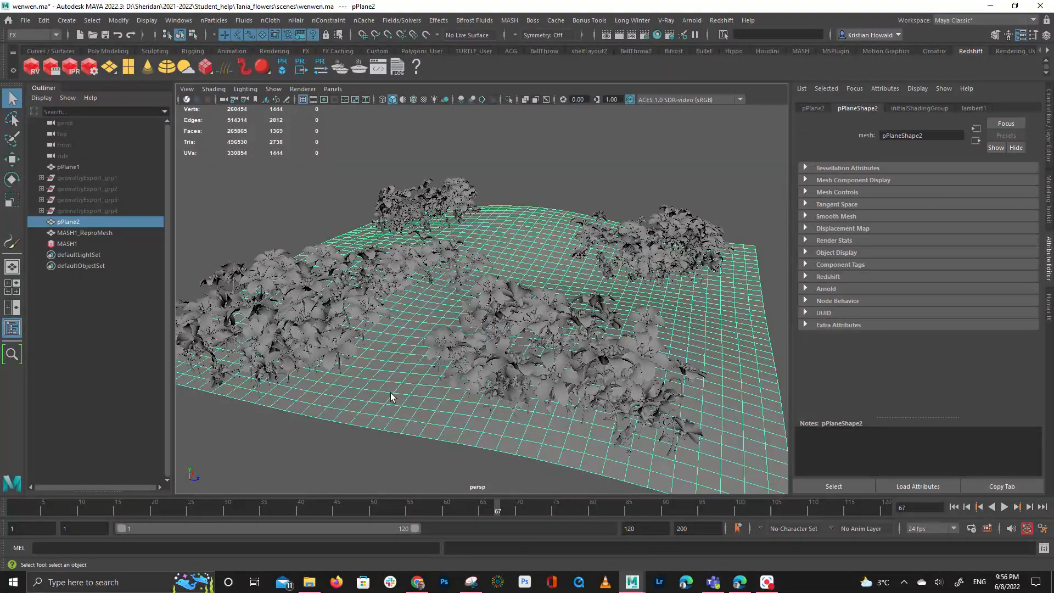
key(ctrl+d)
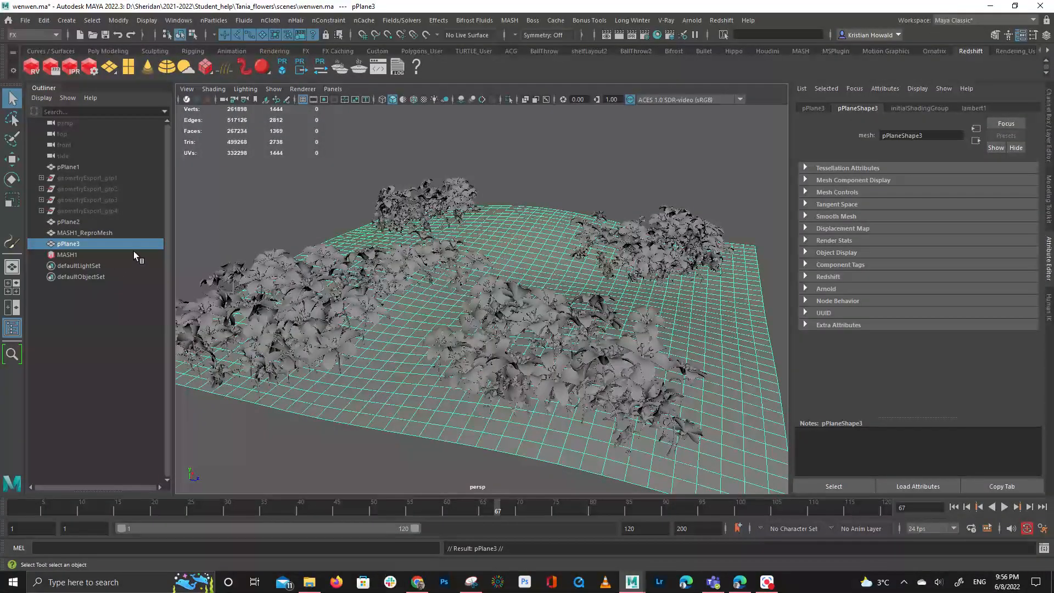
key(ctrl+g)
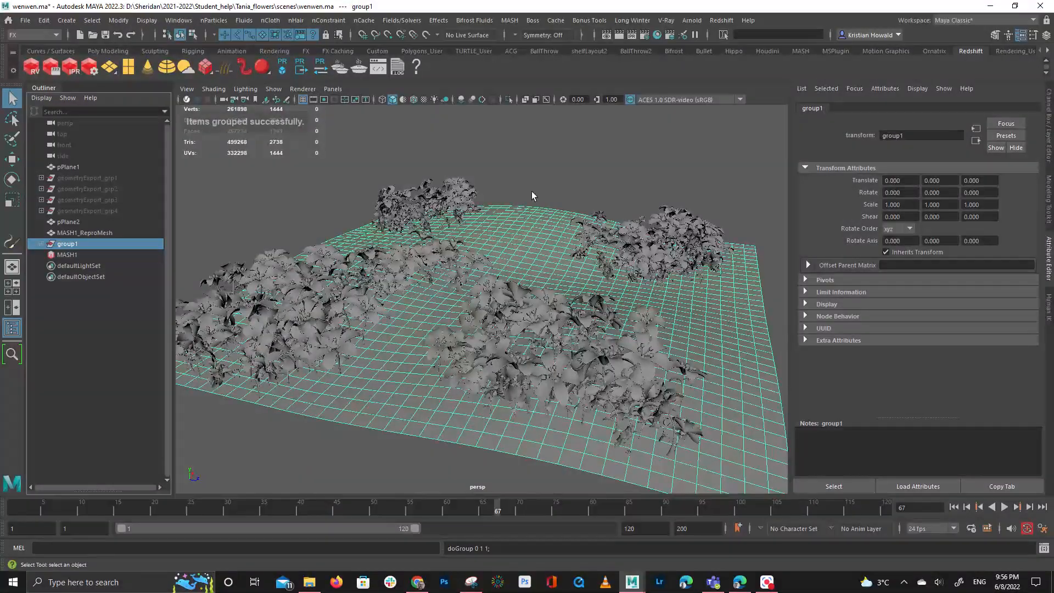
click(558, 146)
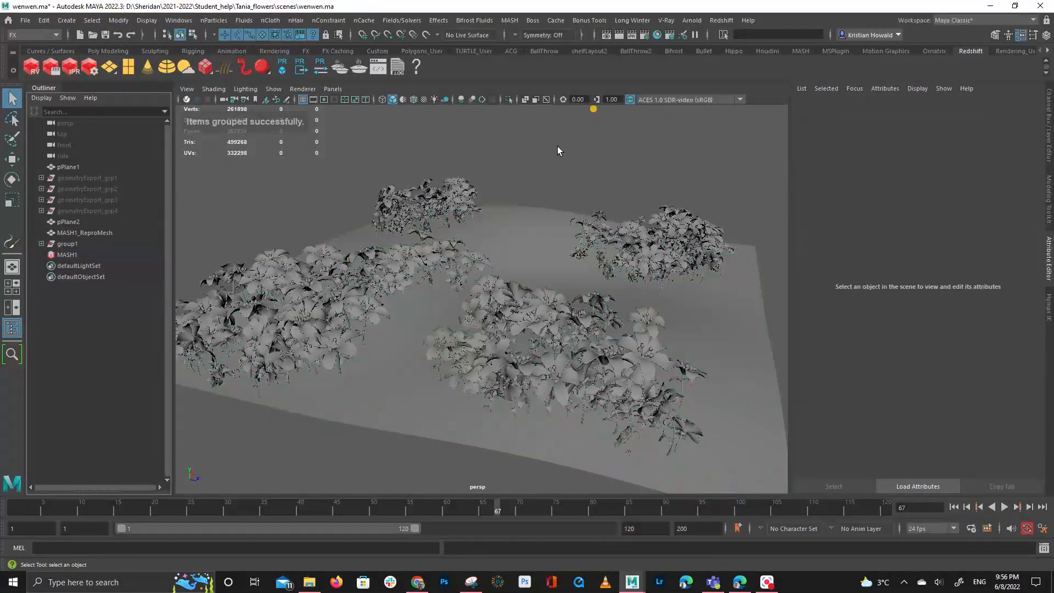
Duplicate the ground plane pPlane2 once more, leaving the new copy ungrouped
click(88, 232)
click(92, 222)
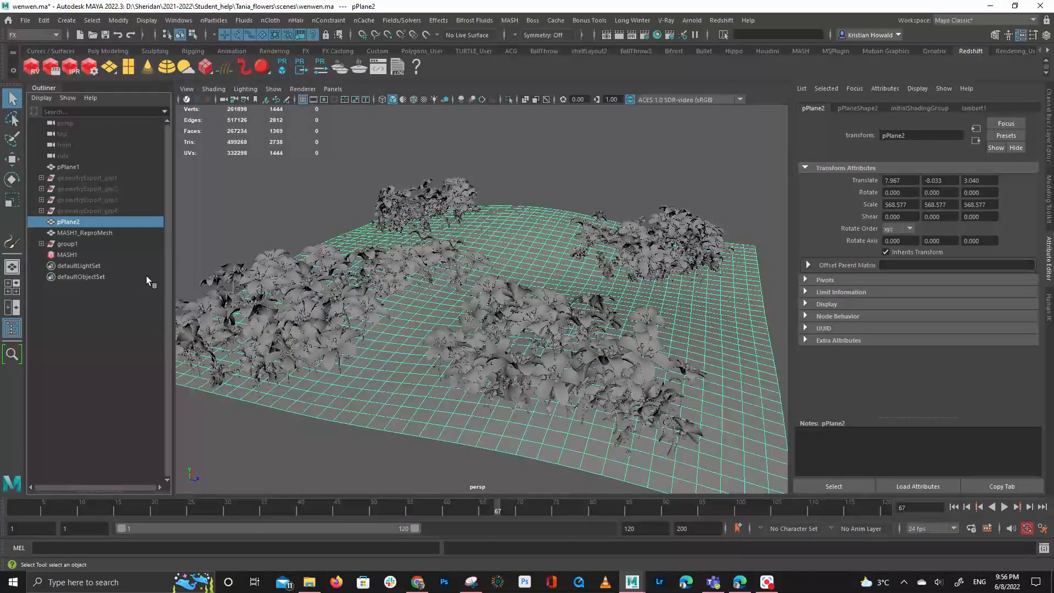
key(ctrl+d)
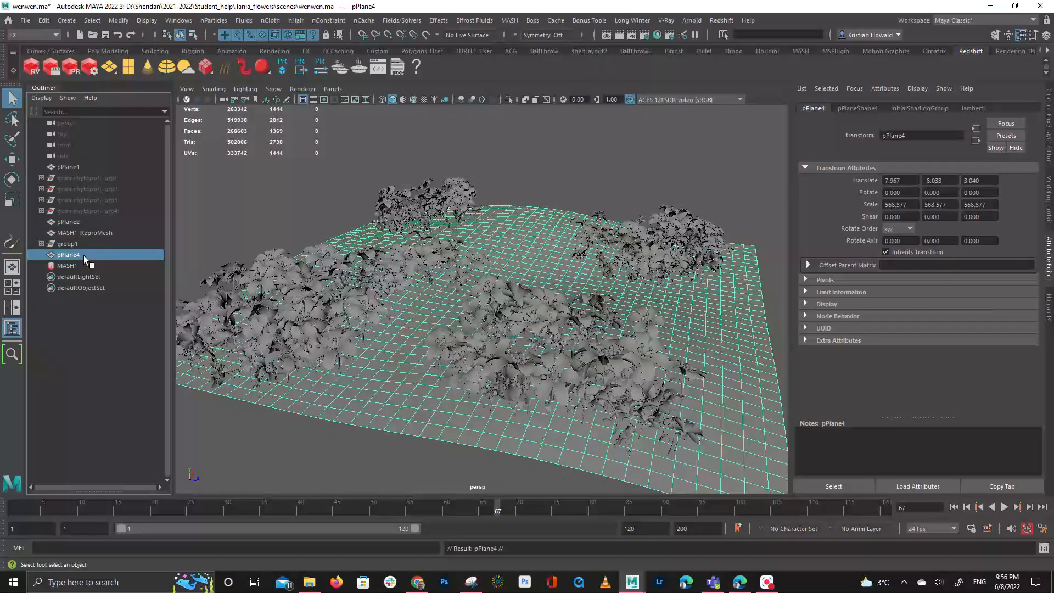
Delete group1 together with the plane copy it contains and clear the selection
click(42, 243)
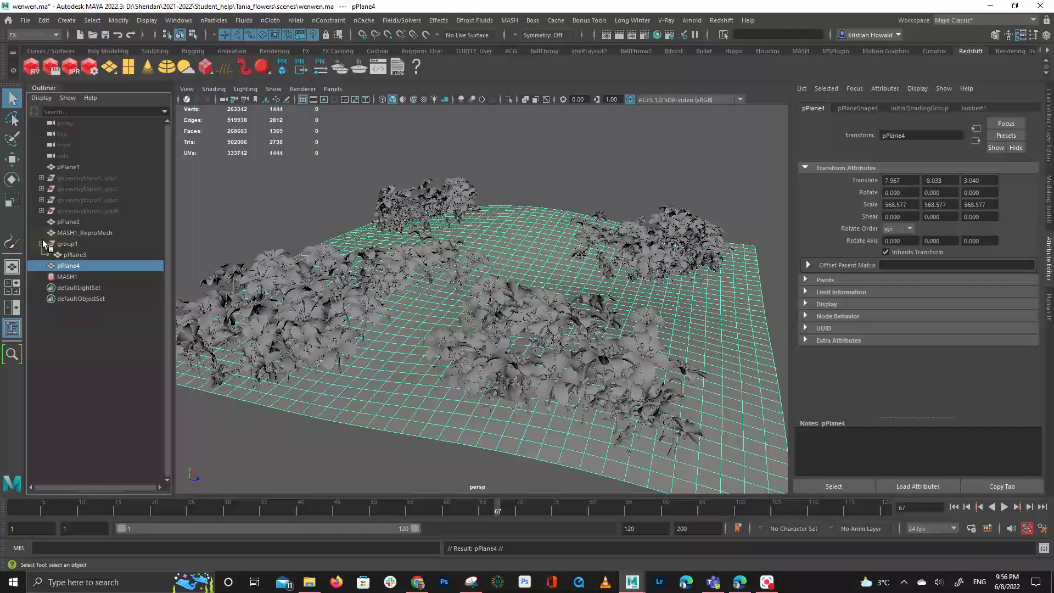
click(61, 245)
key(Delete)
click(71, 244)
click(358, 184)
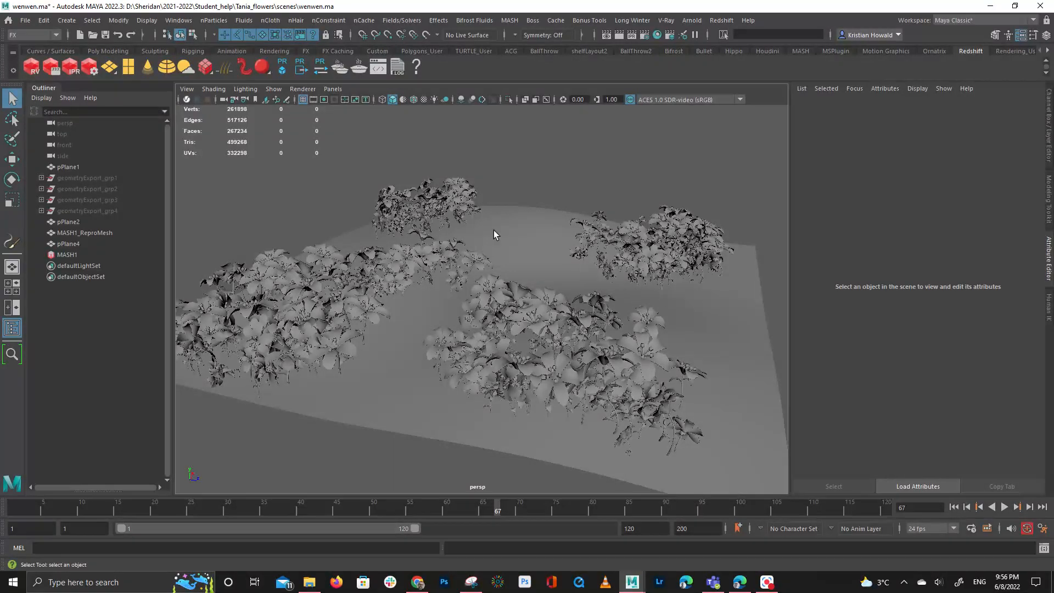
Examine which ground areas pPlane1 and pPlane4 cover by selecting each plane in turn, then clear the selection
alt+drag(592, 153, 542, 176)
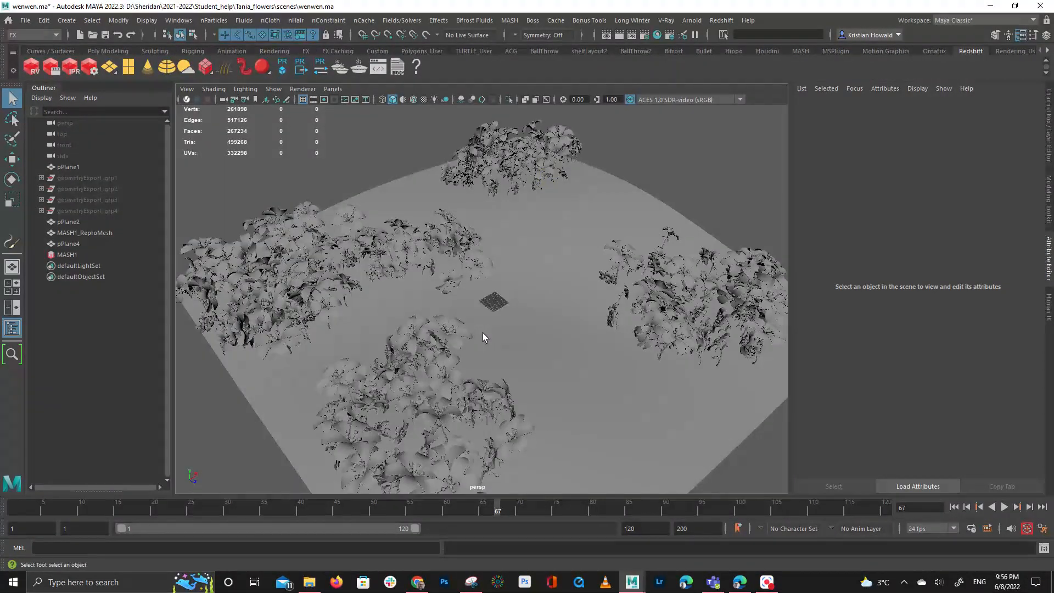
click(482, 333)
click(76, 167)
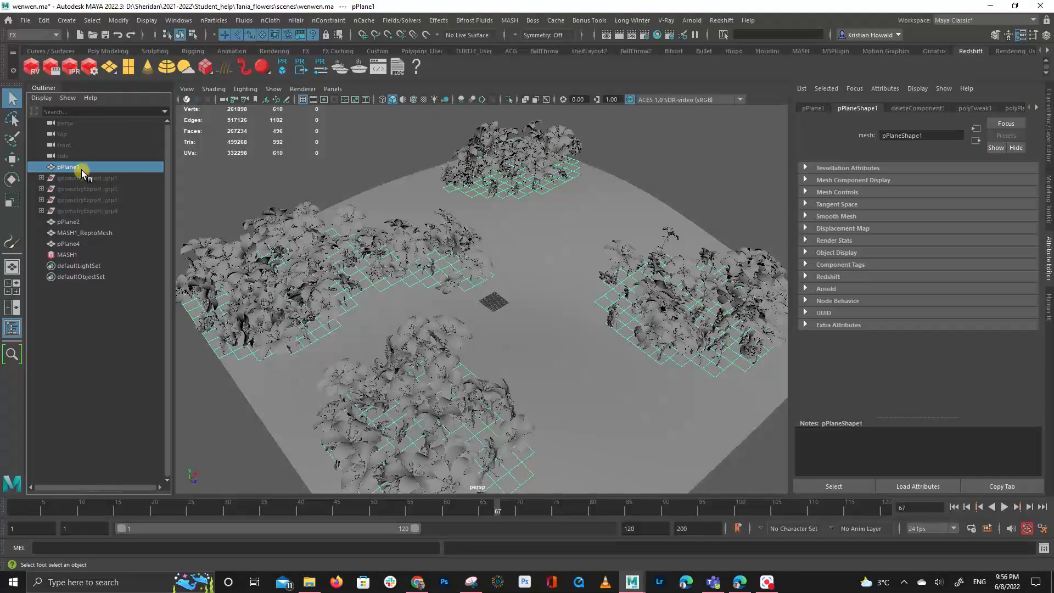
click(94, 245)
alt+drag(395, 176, 459, 158)
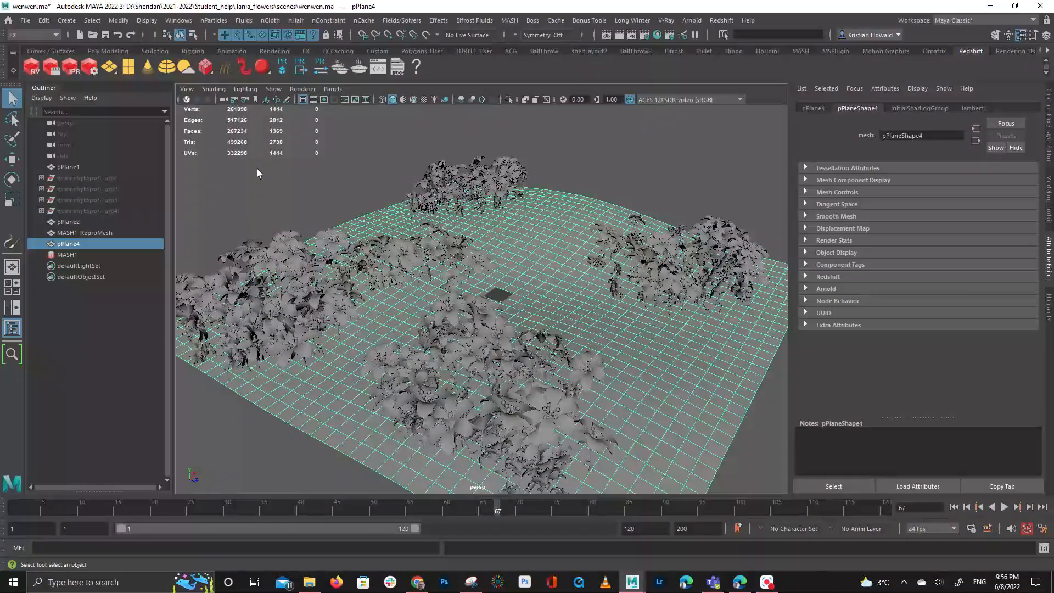
click(257, 167)
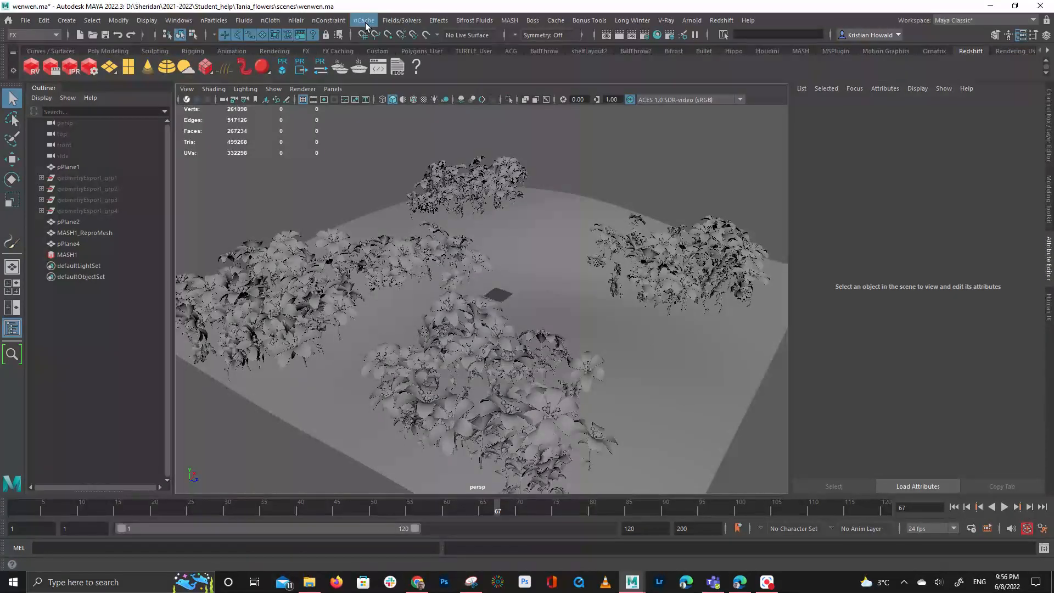
Import the Alembic cache grass.abc into the flower scene at the scene root
click(555, 20)
mouse_move(609, 43)
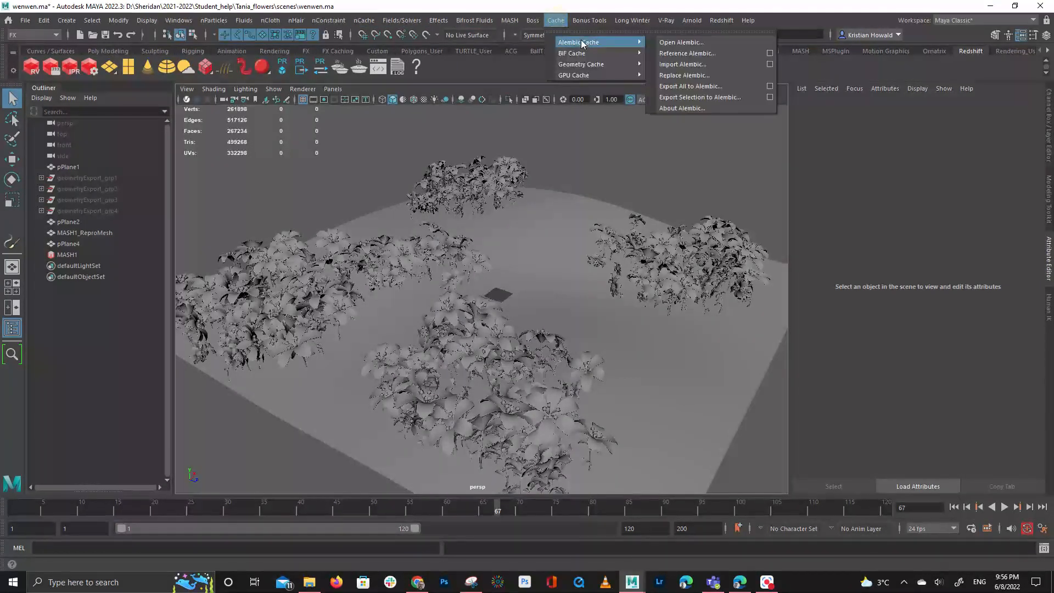
click(702, 65)
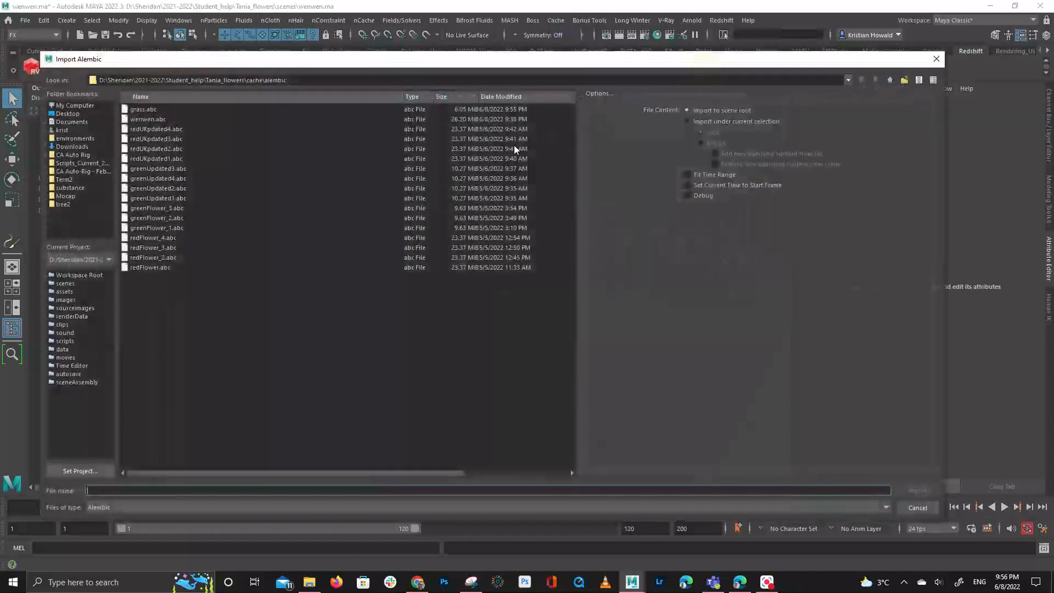
click(161, 111)
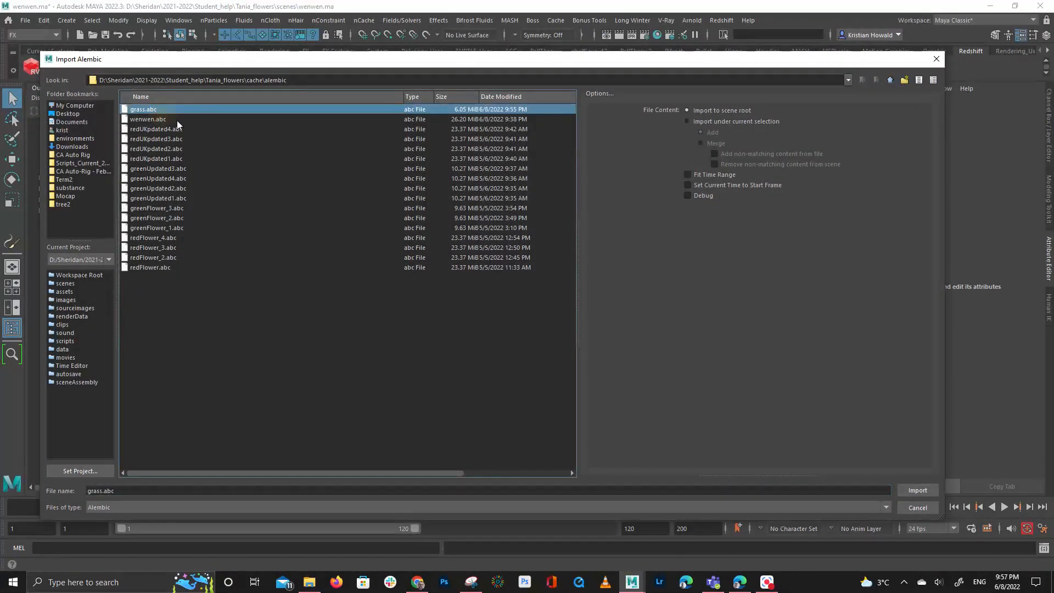
double_click(192, 111)
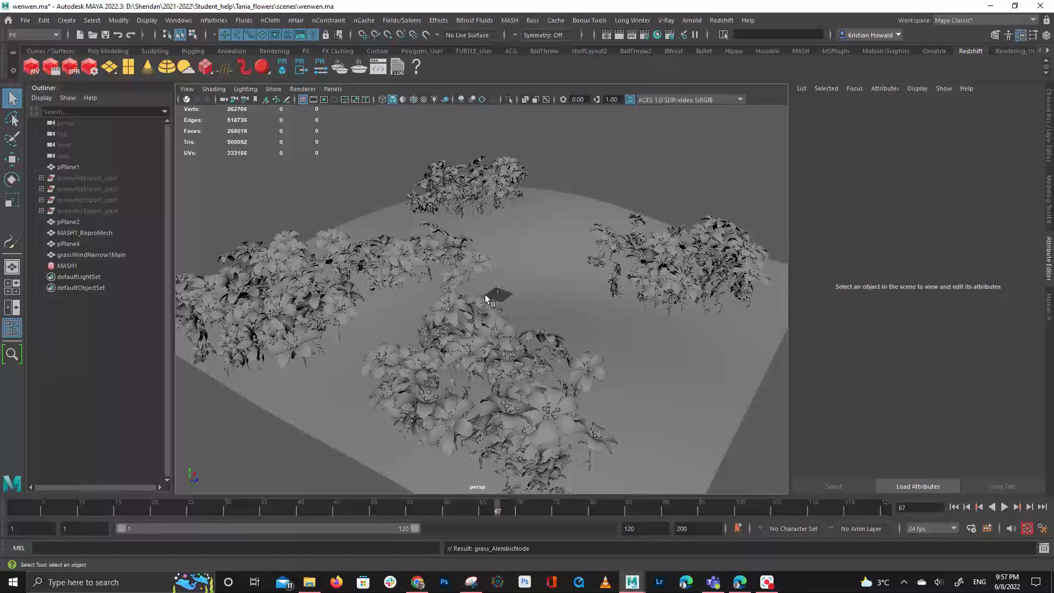
Frame the imported mesh grassWindNarrow1Main and examine the grass blades up close
click(96, 243)
key(f)
click(101, 256)
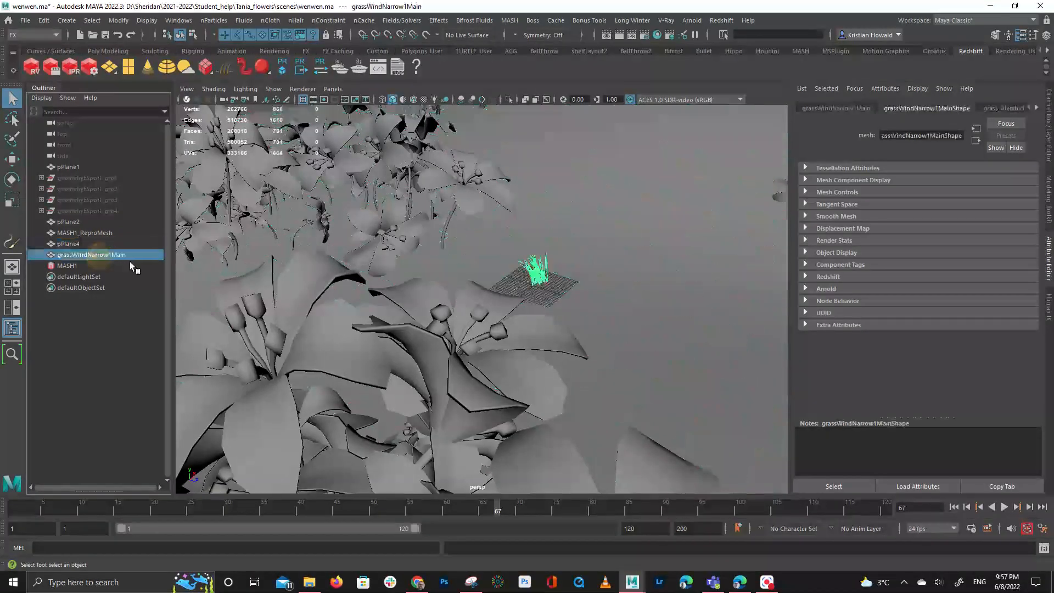
key(f)
scroll(588, 285, up, 2)
alt+drag(387, 286, 501, 282)
alt+right_drag(535, 267, 343, 317)
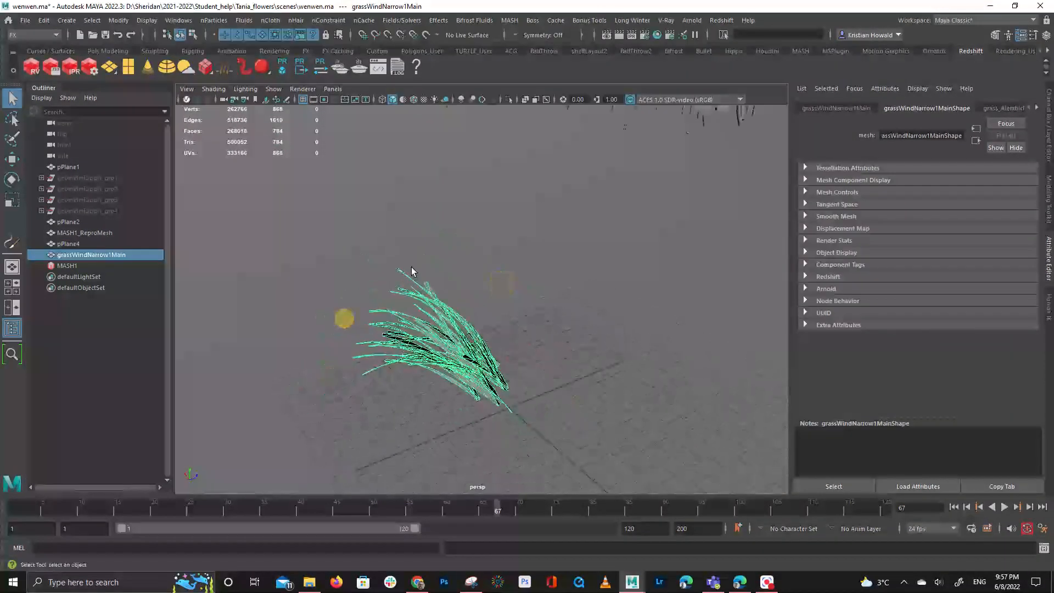
alt+drag(410, 268, 322, 241)
Import the saved grass shader network into Hypershade
click(657, 35)
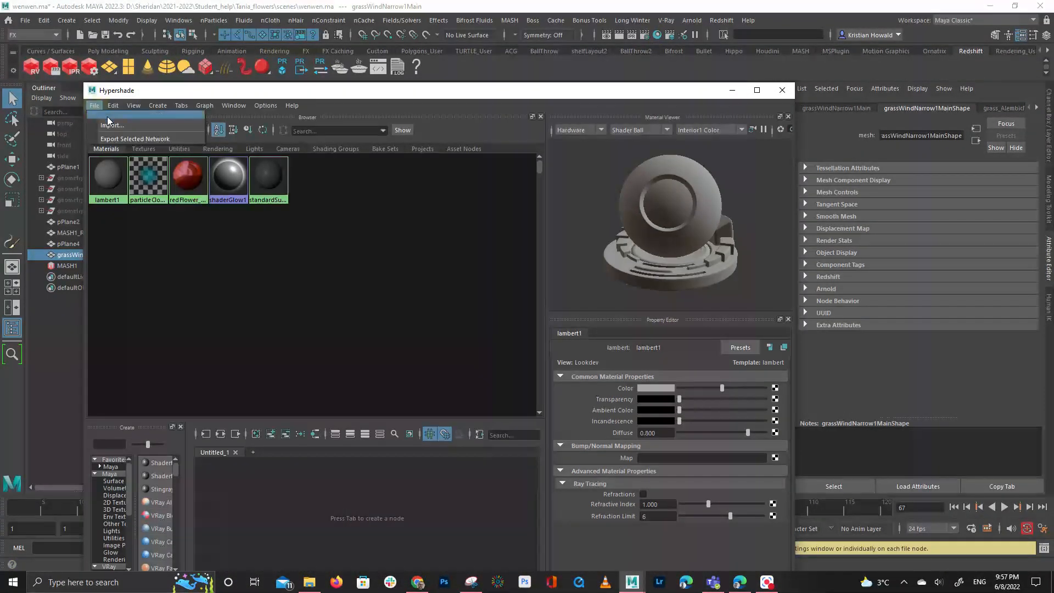
click(118, 129)
double_click(155, 107)
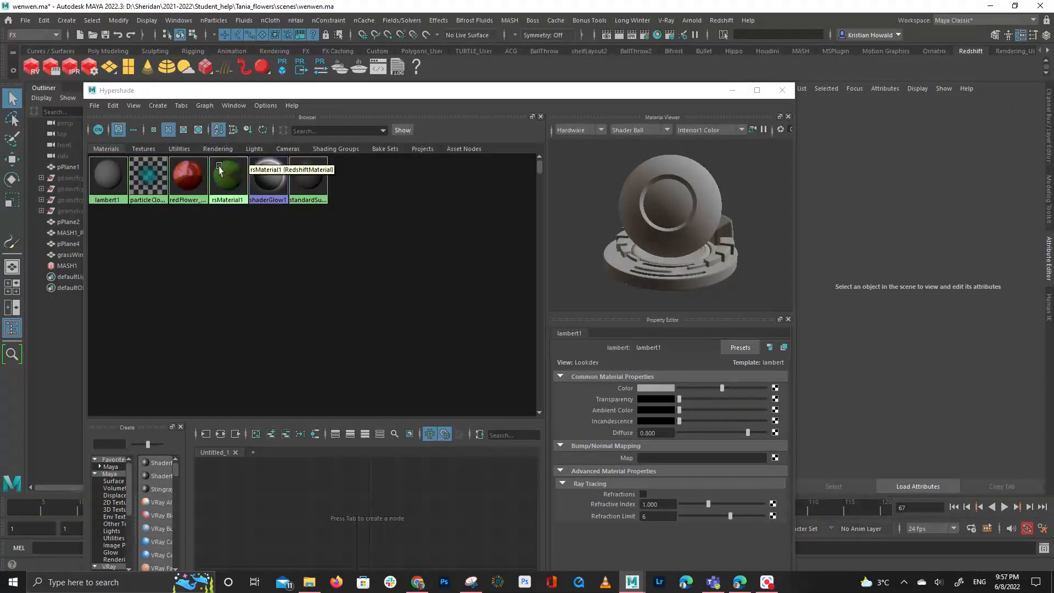
Assign rsMaterial1 to the grass mesh grassWindNarrow1Main and close Hypershade
drag(255, 92, 651, 111)
click(446, 335)
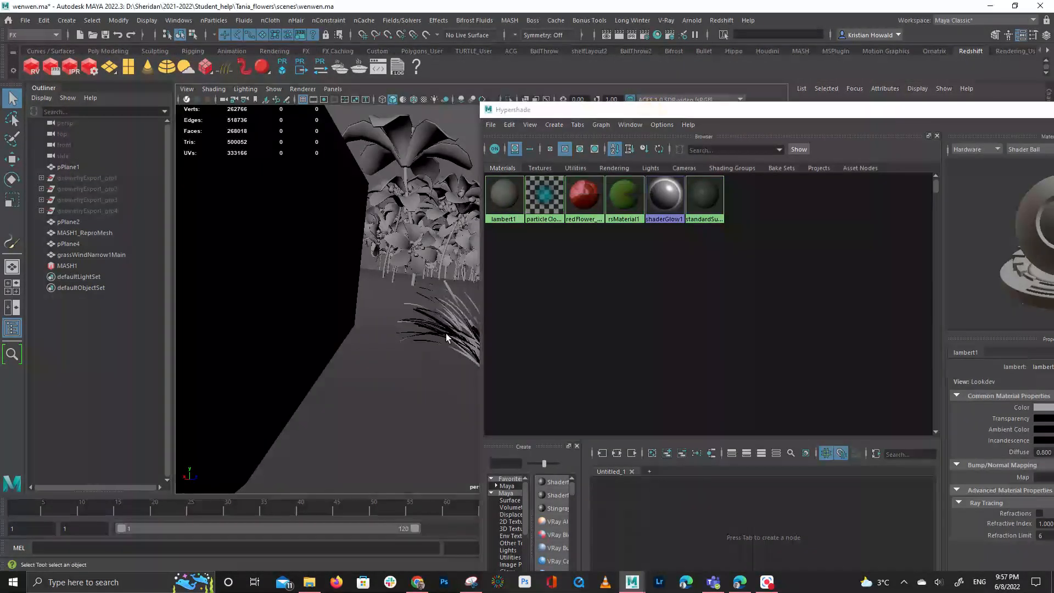
right_click(607, 206)
click(604, 245)
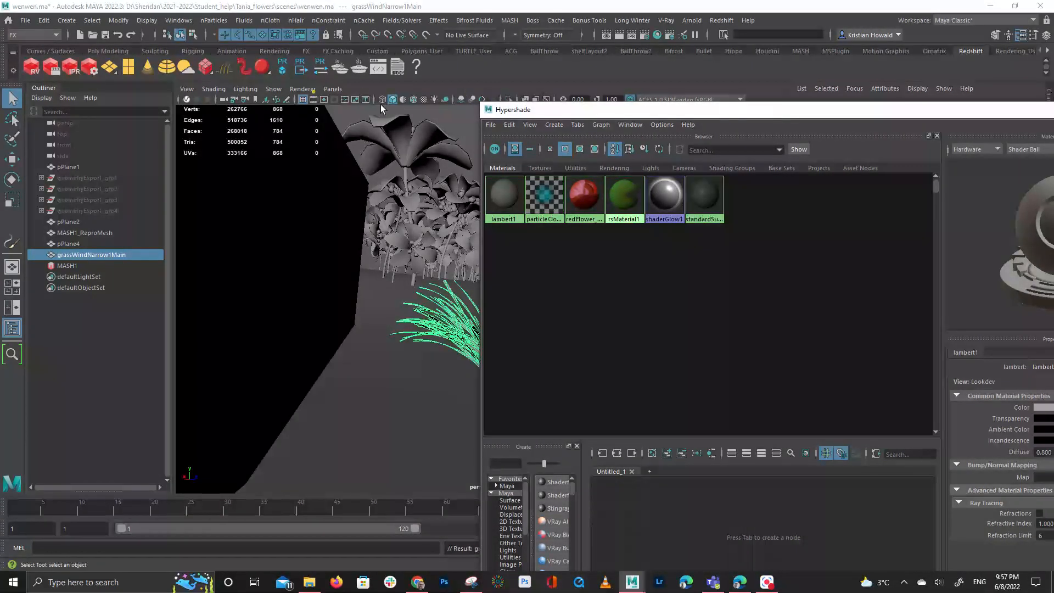
drag(782, 115, 351, 96)
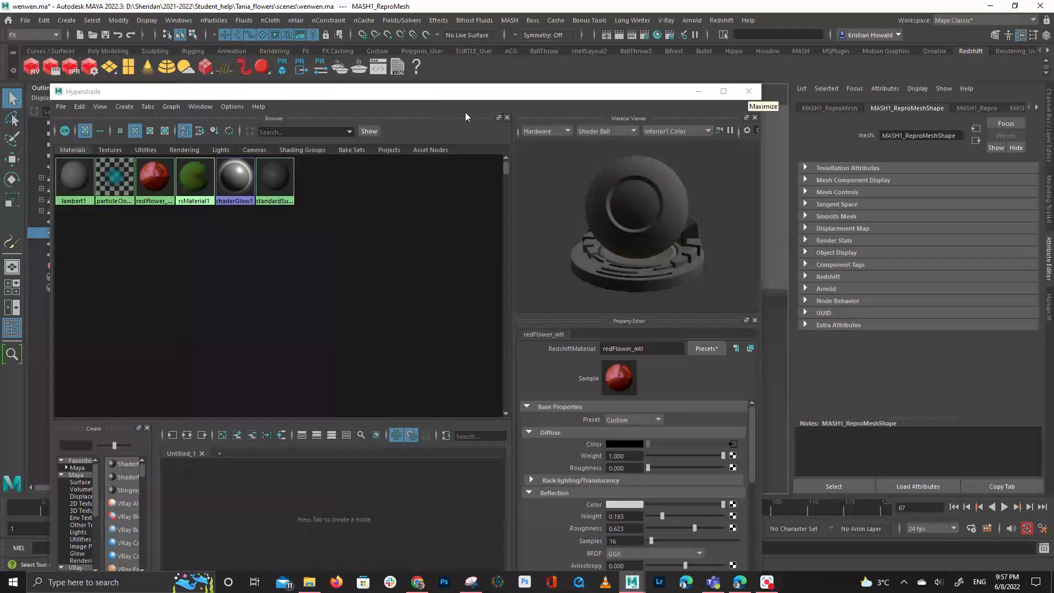
click(748, 91)
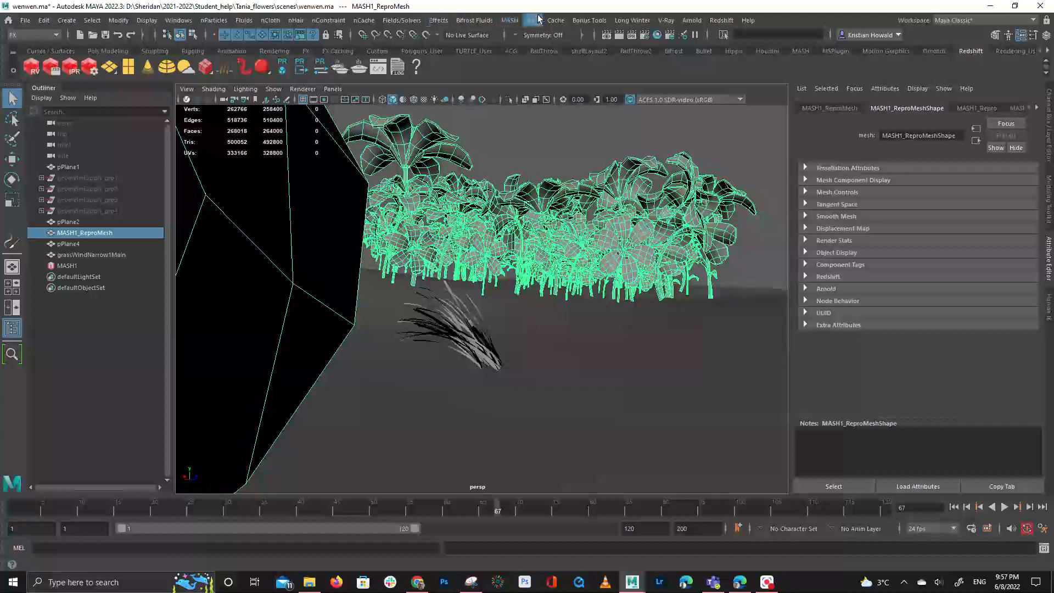
Disable the MASH1_Time node of the flower network in the MASH Editor
click(510, 20)
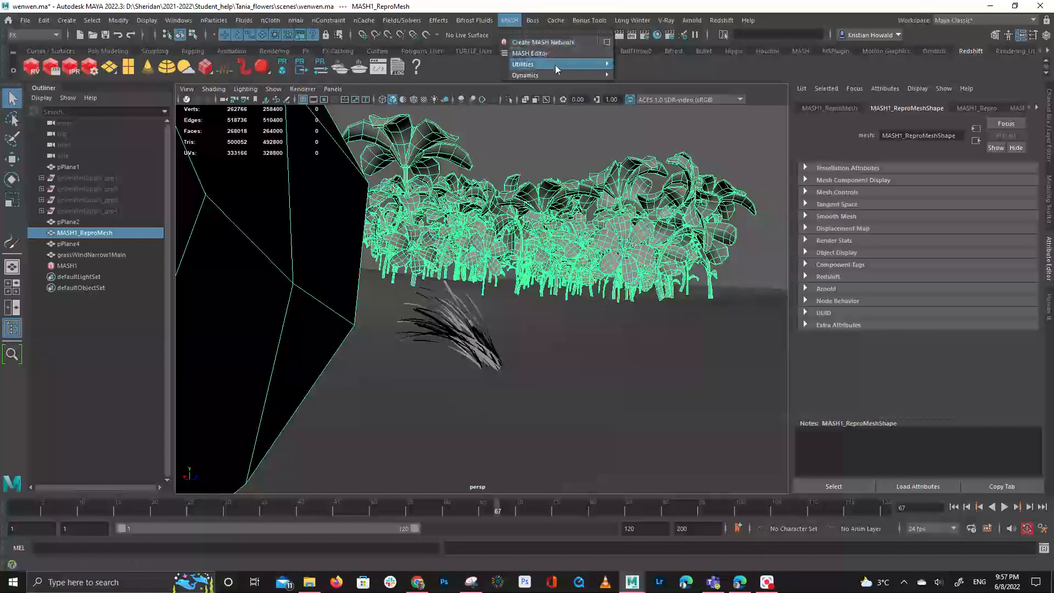
click(575, 54)
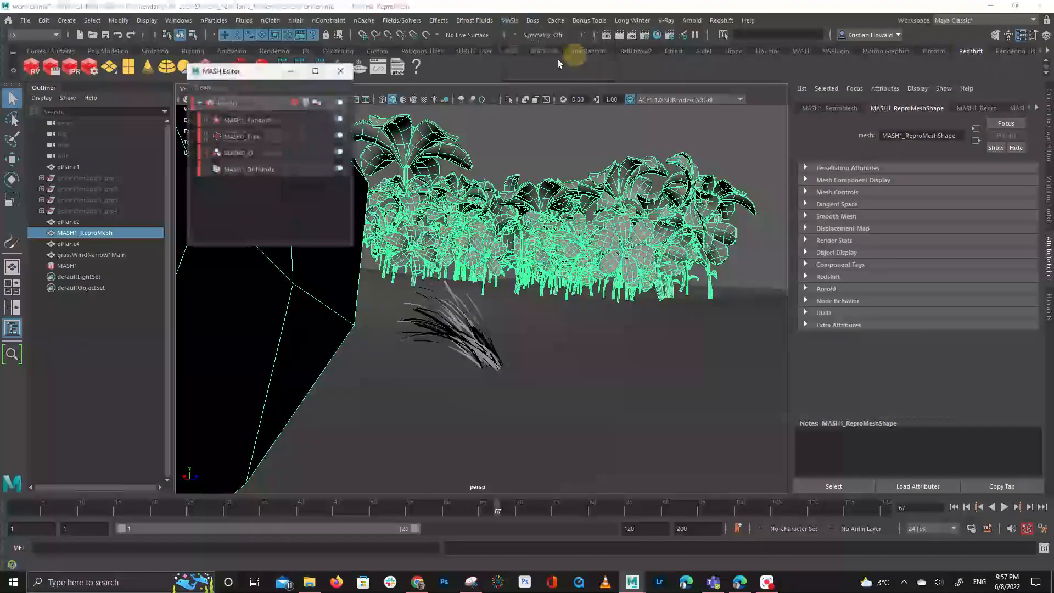
click(339, 135)
drag(256, 73, 33, 52)
Play back the scene animation from near the start to check the flowers with the Time node disabled
scroll(473, 230, down, 3)
alt+drag(483, 220, 505, 263)
scroll(666, 192, down, 10)
click(77, 509)
key(alt+v)
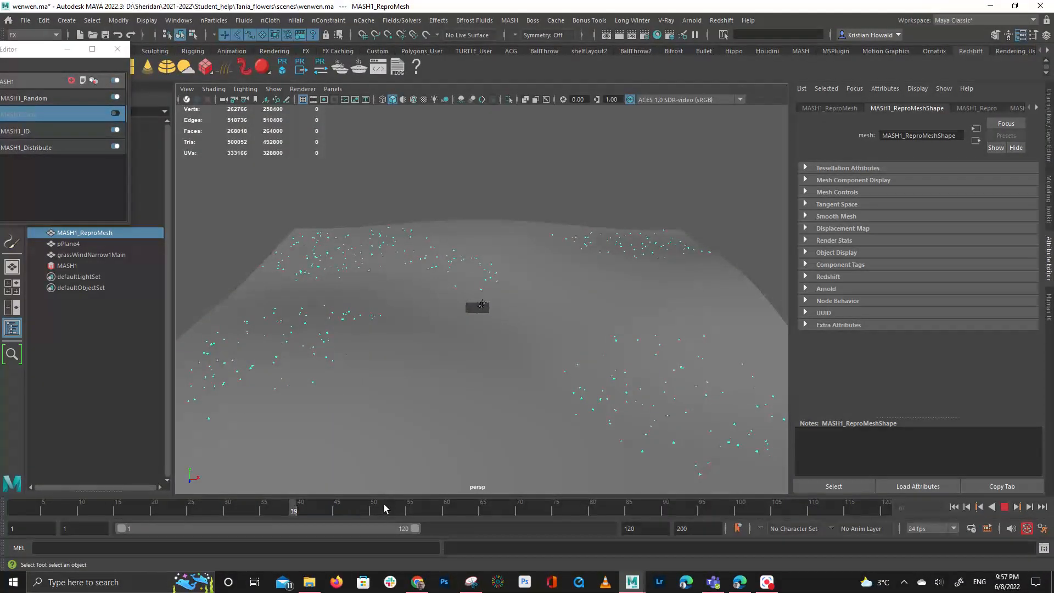
key(alt+v)
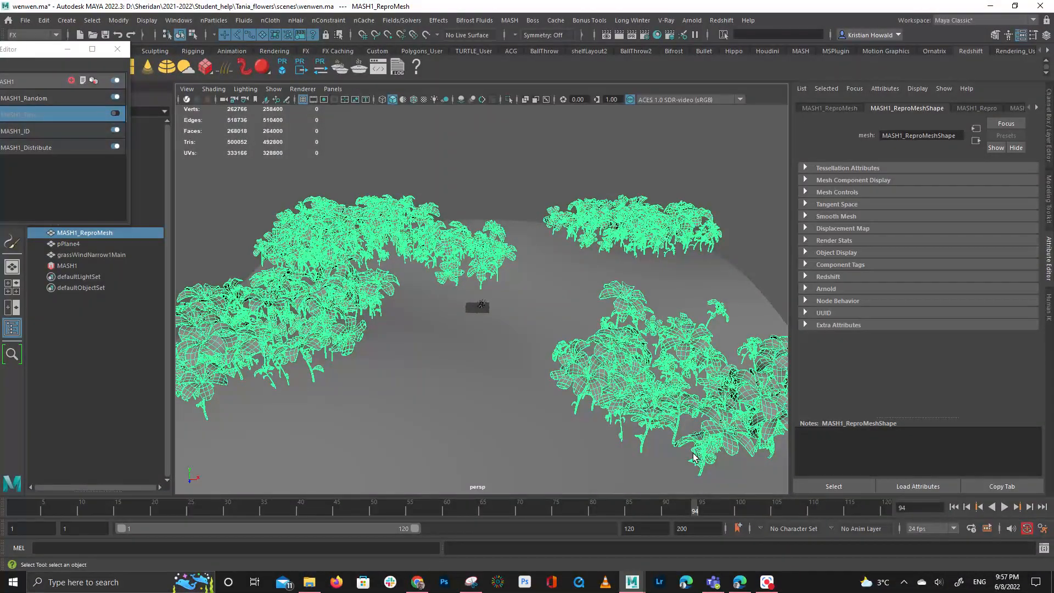
Create a new MASH network from the grass mesh grassWindNarrow1Main
scroll(478, 313, up, 5)
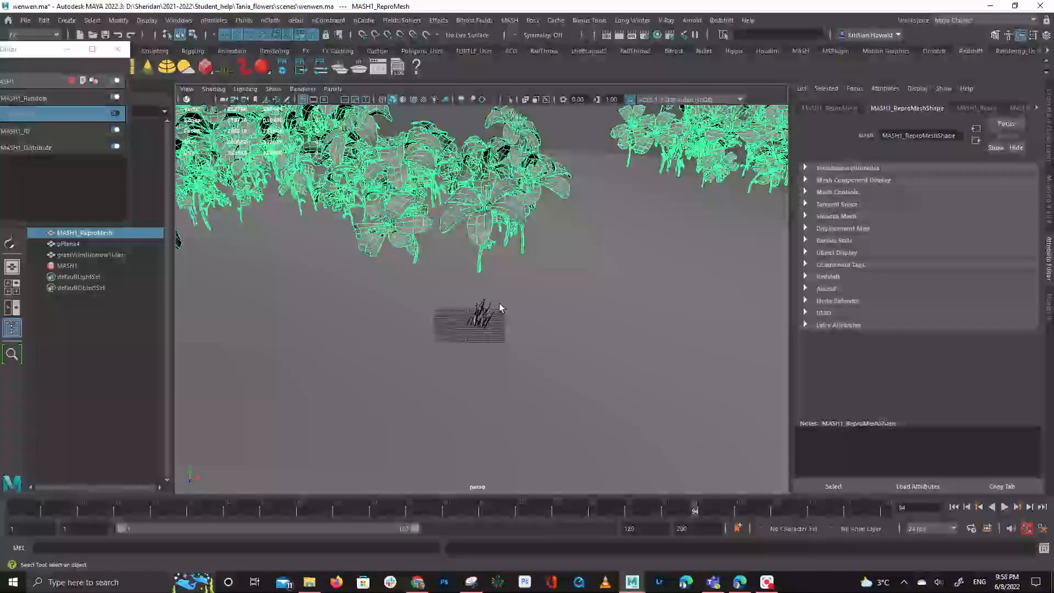
click(480, 318)
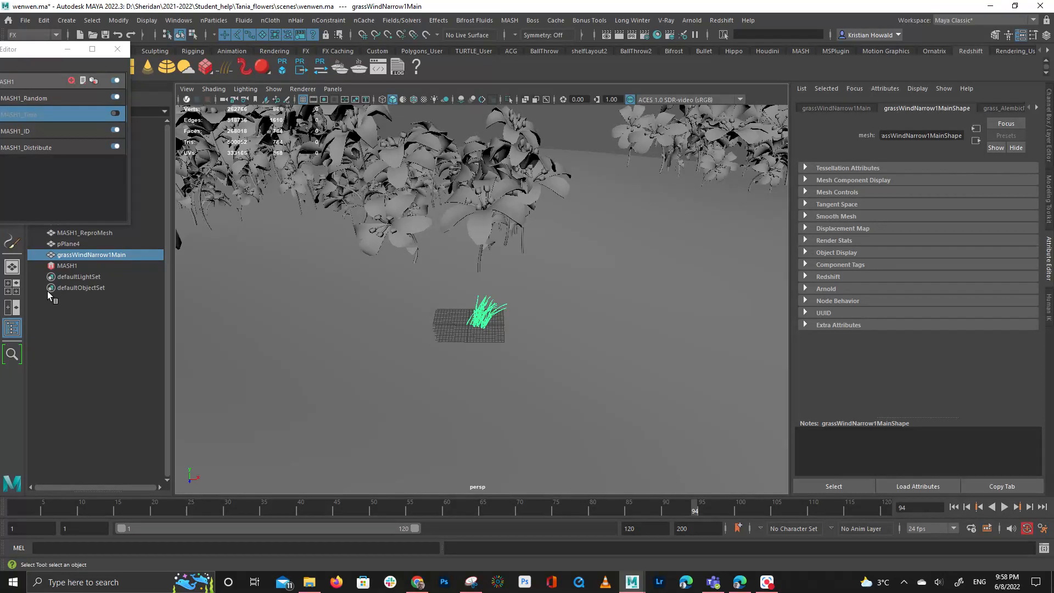
drag(55, 49, 162, 47)
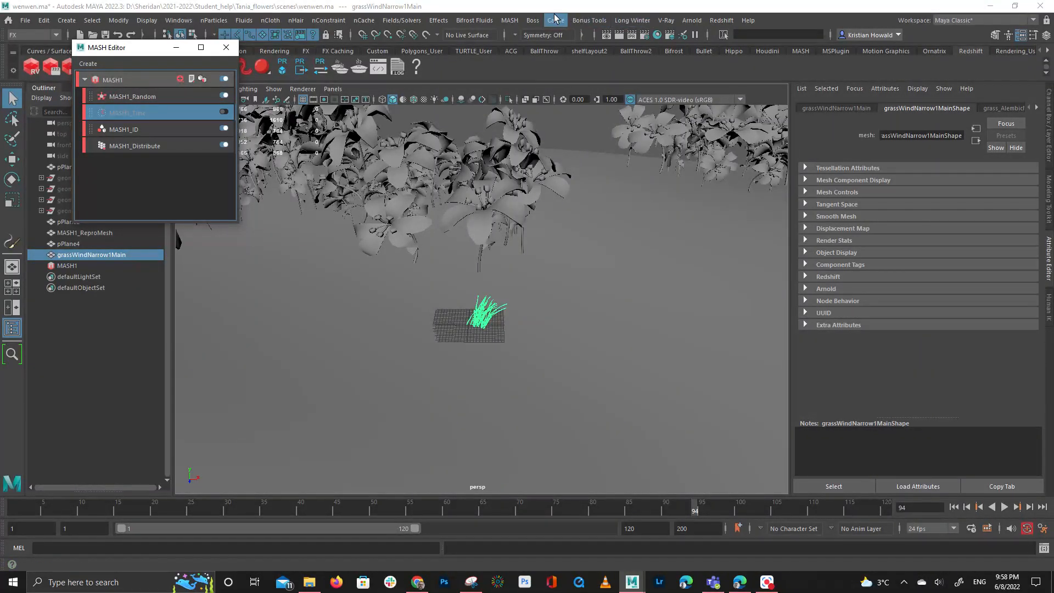
click(510, 21)
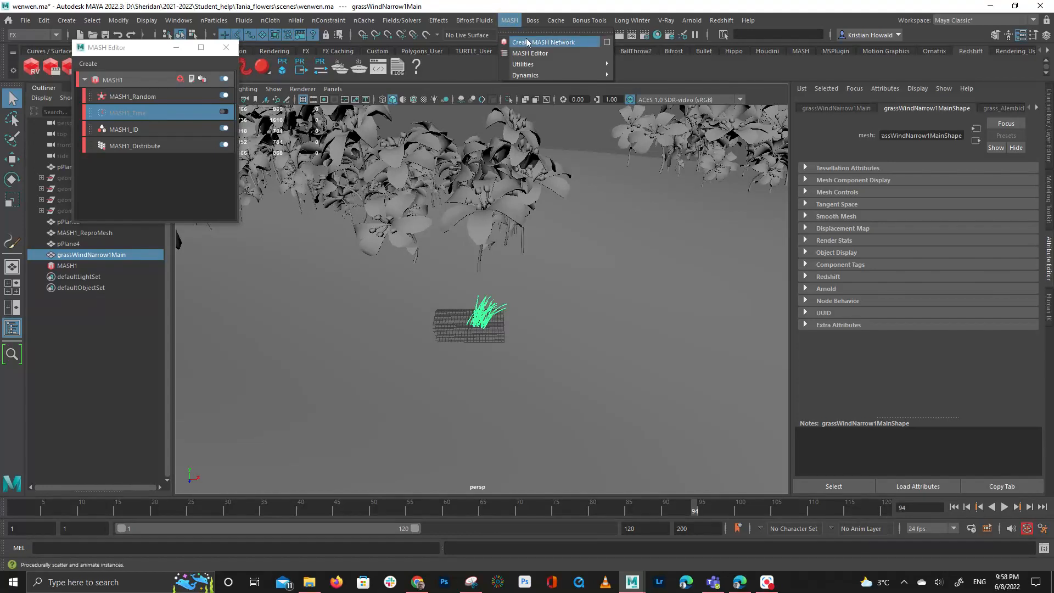
click(526, 42)
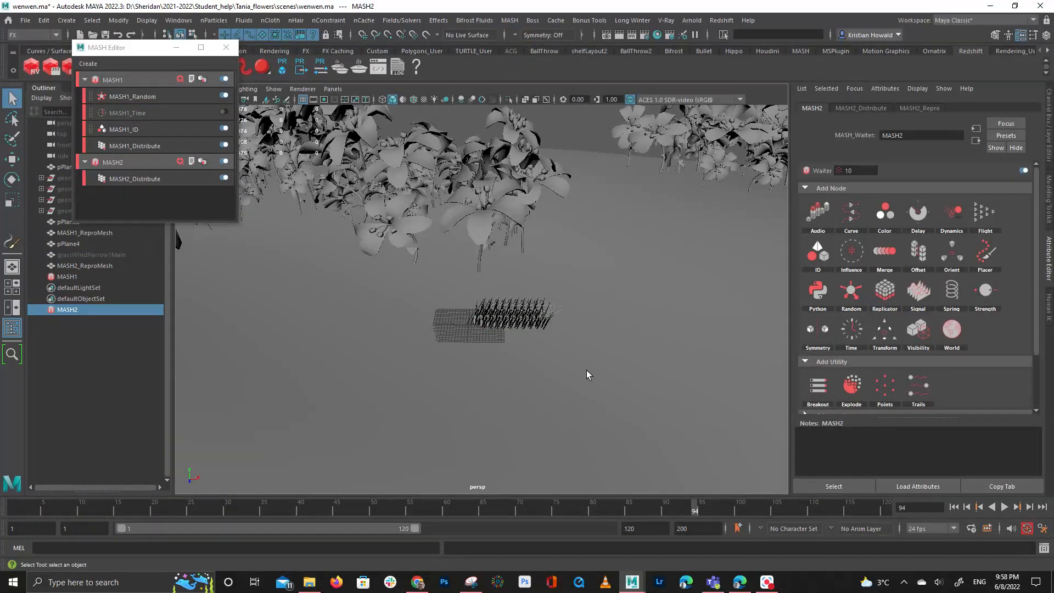
Set the distribution type of MASH2_Distribute to Mesh
scroll(596, 331, up, 7)
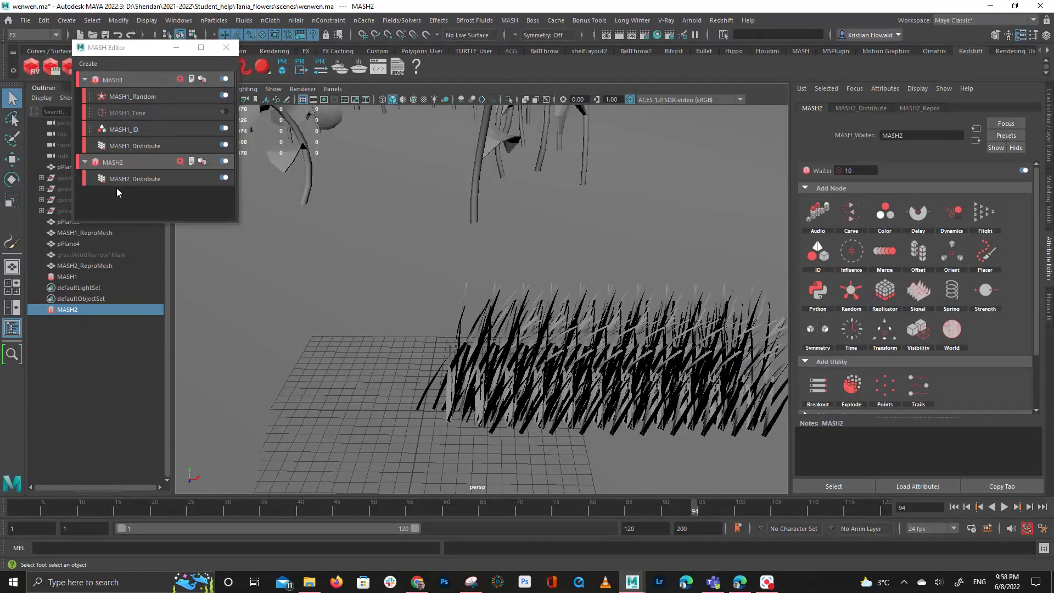
click(121, 179)
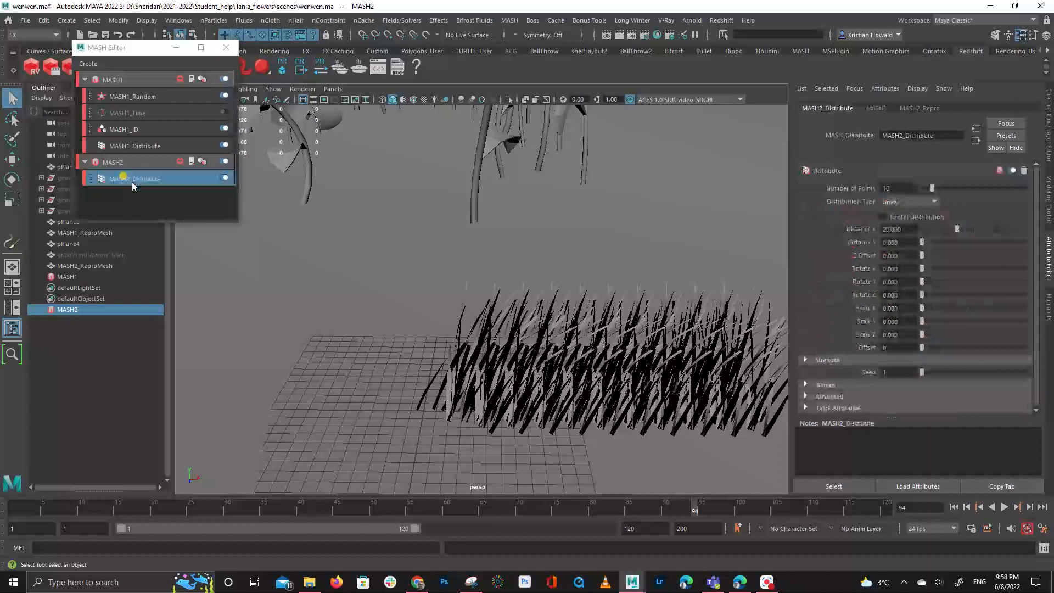
click(912, 202)
click(907, 246)
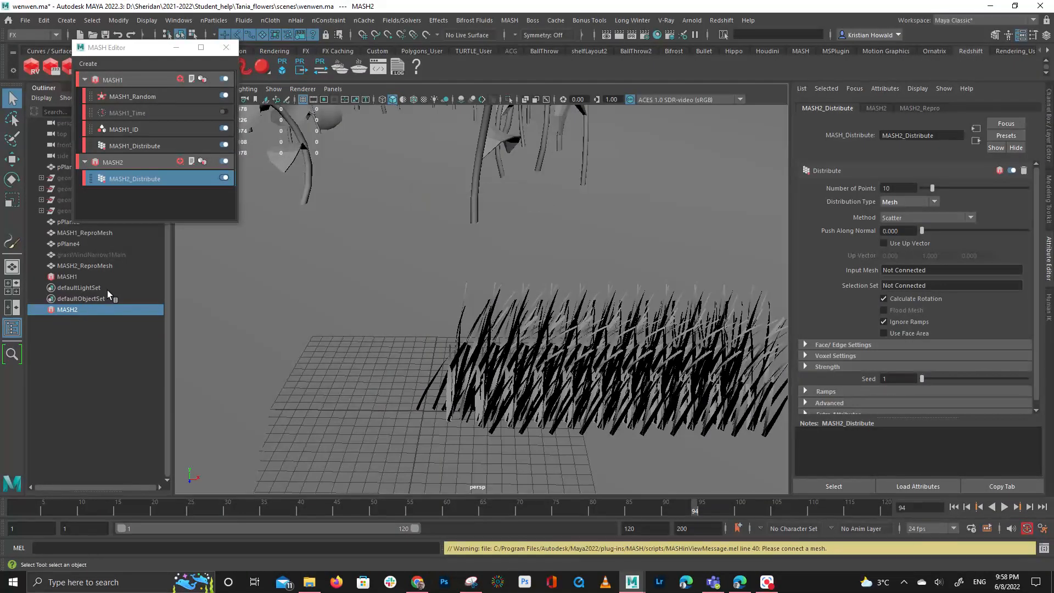
Connect the ground plane pPlane4 as the input mesh of MASH2_Distribute
scroll(384, 343, up, 2)
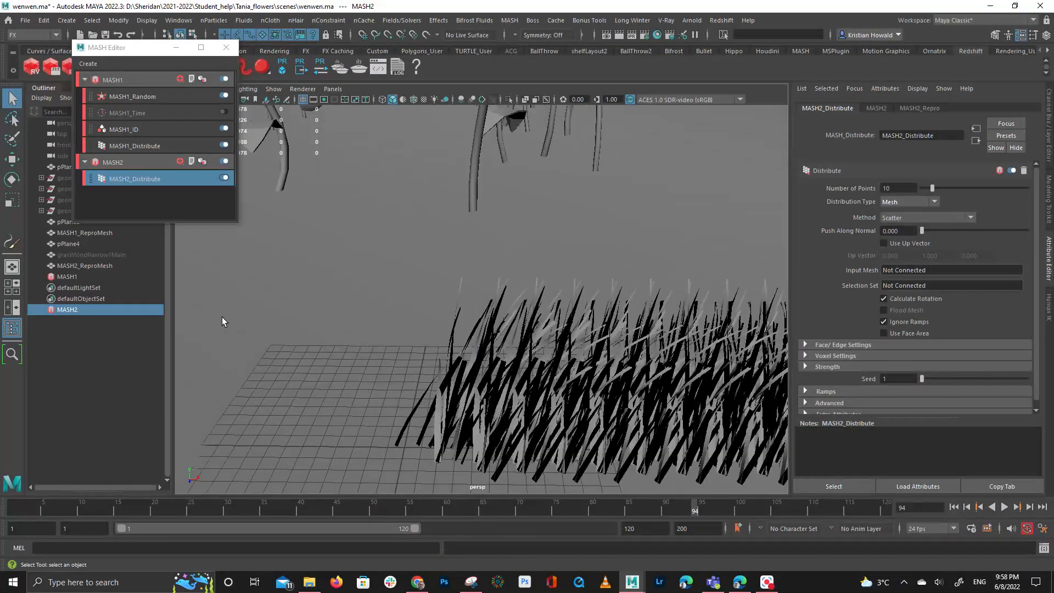
click(81, 245)
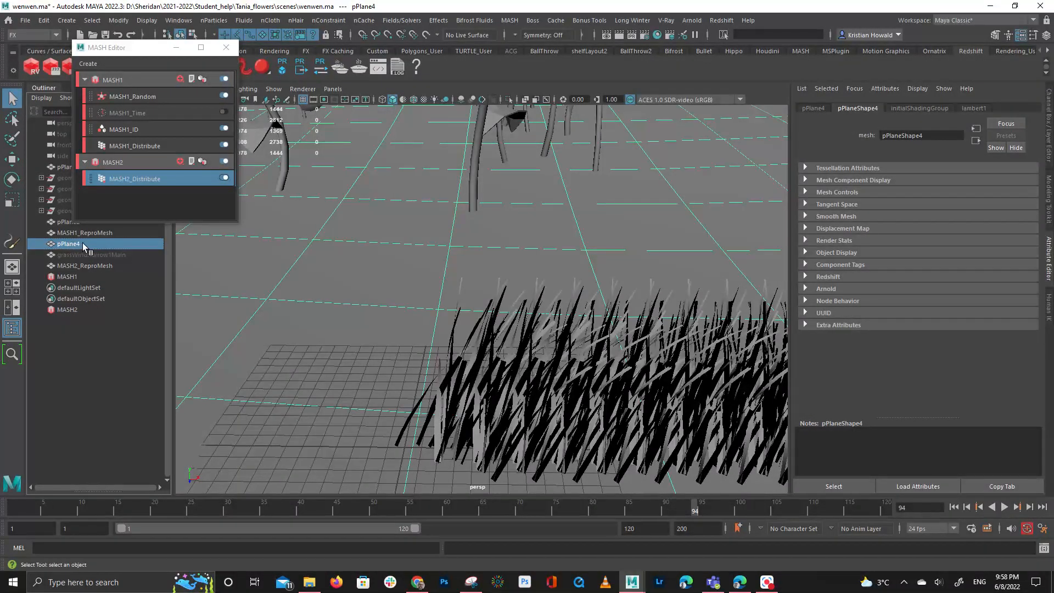
click(137, 178)
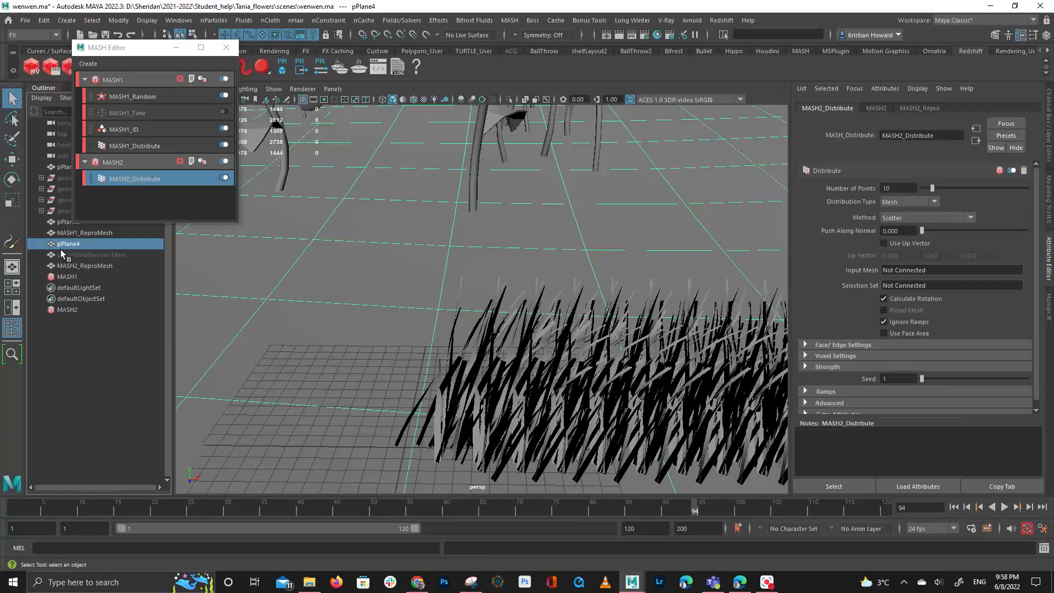
middle_drag(63, 246, 872, 299)
middle_drag(920, 274, 920, 270)
alt+drag(542, 315, 549, 286)
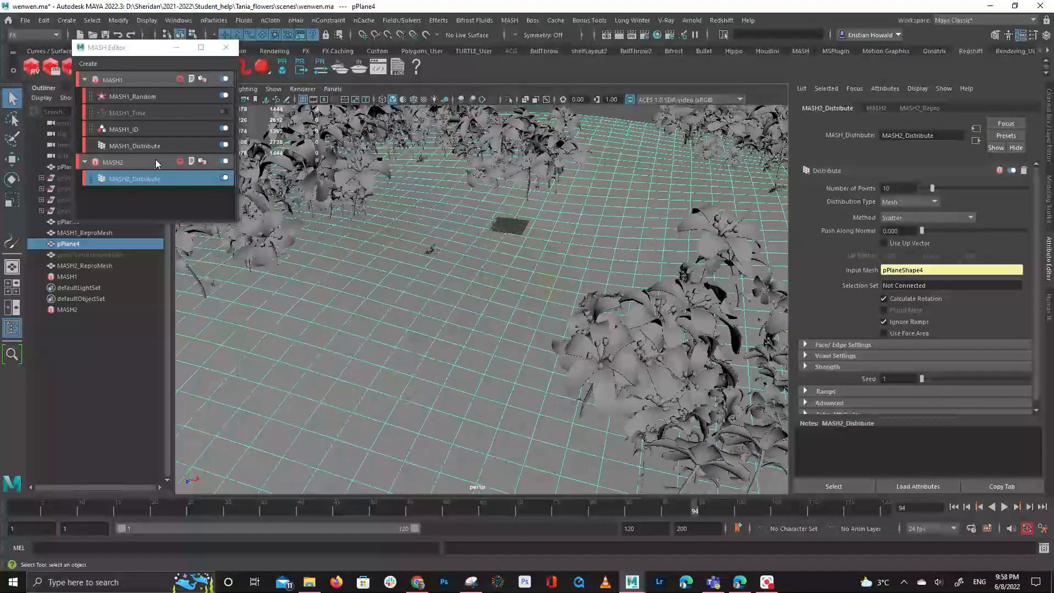
Add a Random node to the MASH2 grass network and set MASH2_Distribute to 2000 points
right_click(175, 162)
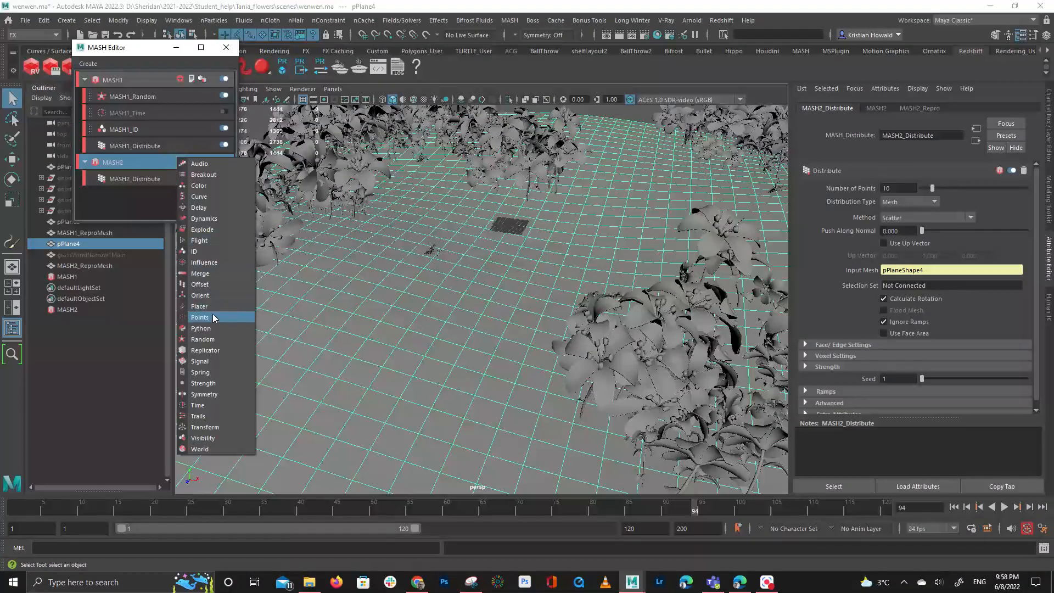
click(228, 338)
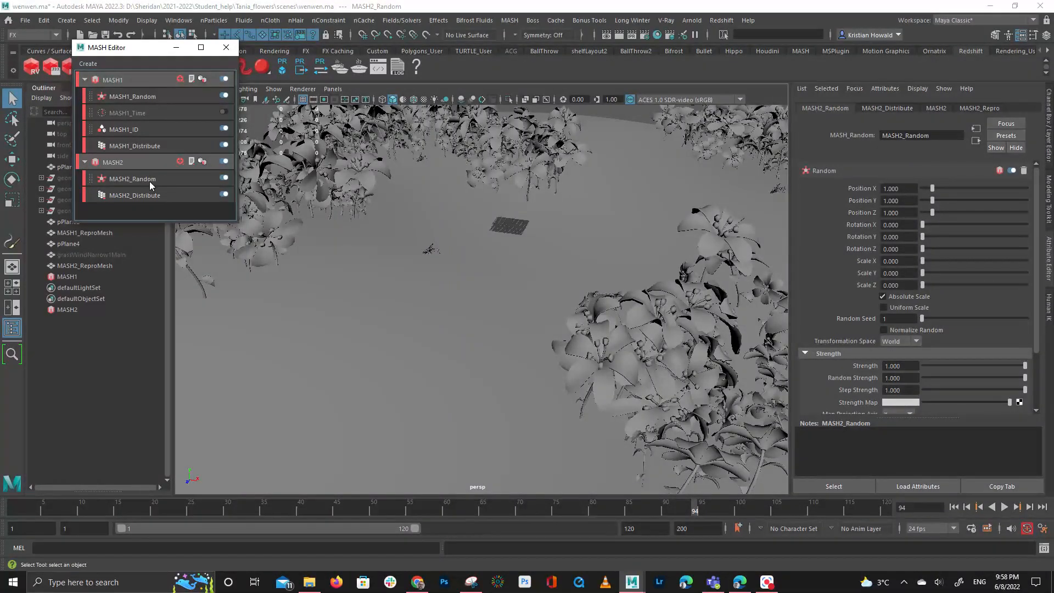
click(144, 196)
drag(932, 188, 850, 190)
text(2000)
key(Return)
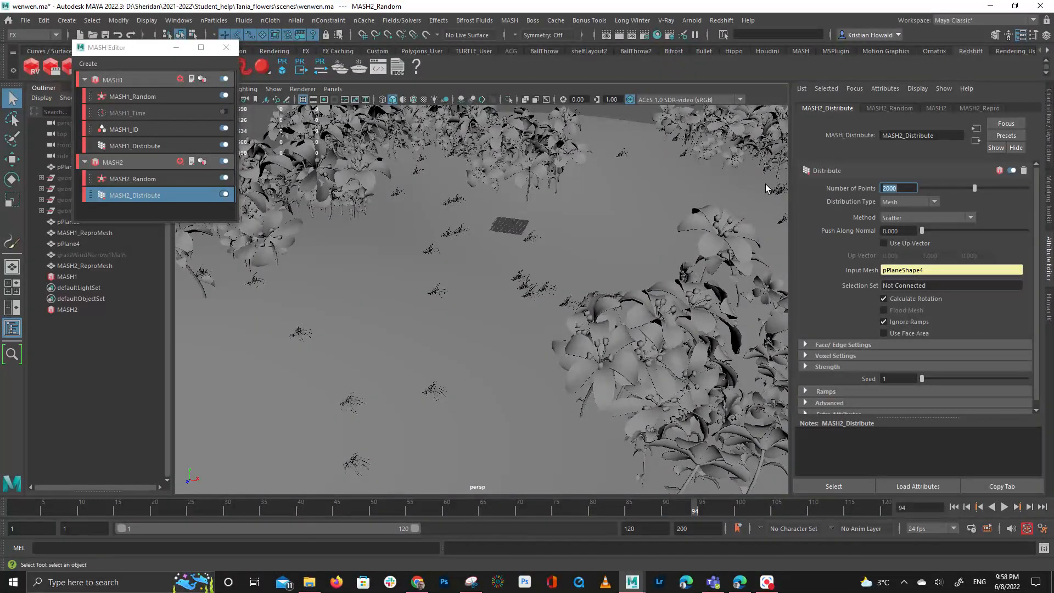
Set Scale X, Y and Z of MASH2_Random to 3 to vary the size of the scattered grass
alt+drag(473, 297, 527, 327)
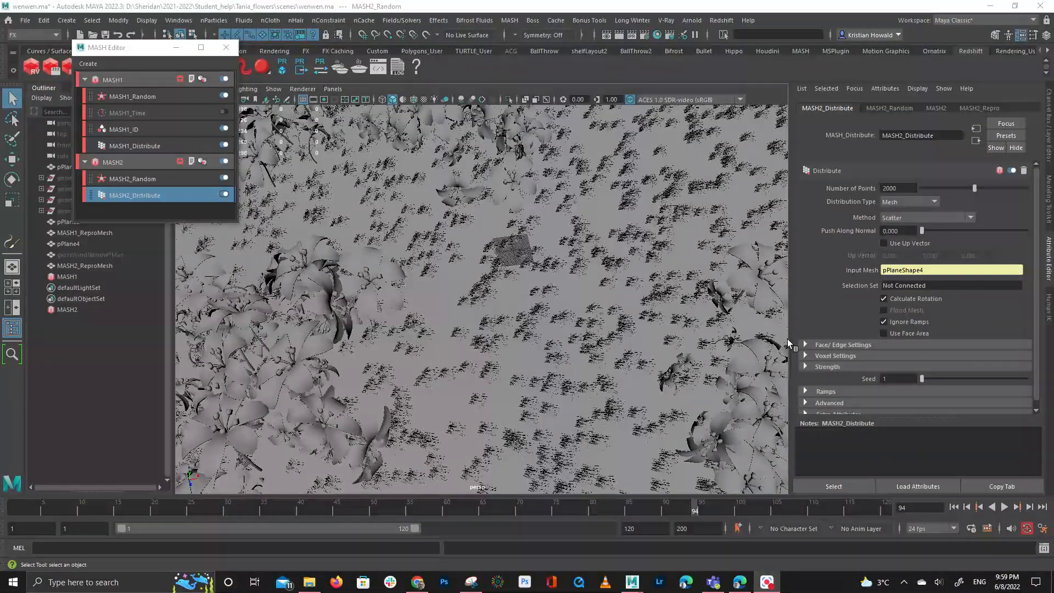
alt+drag(613, 291, 566, 275)
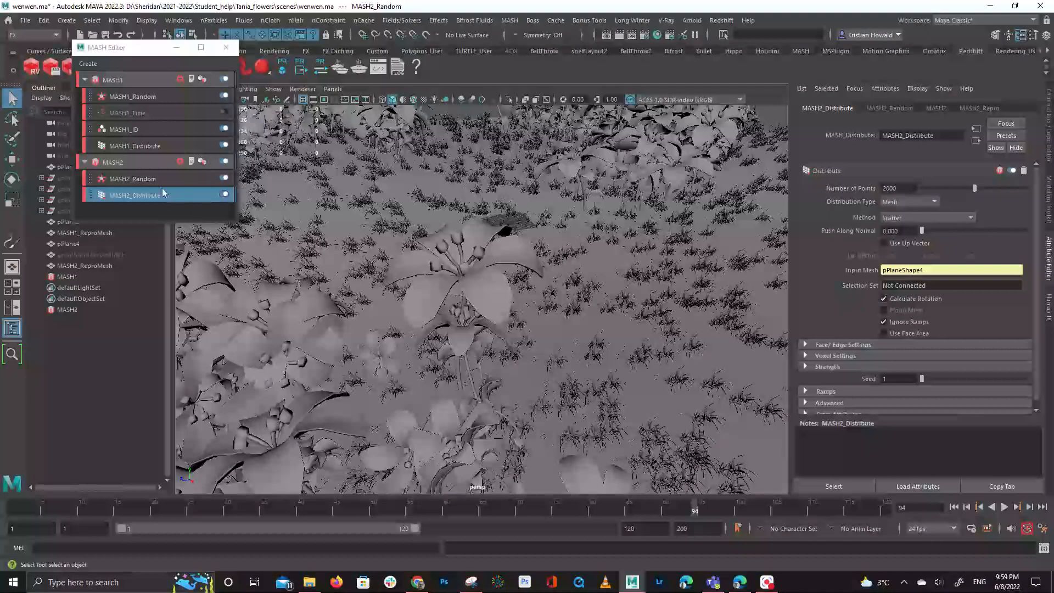
click(141, 178)
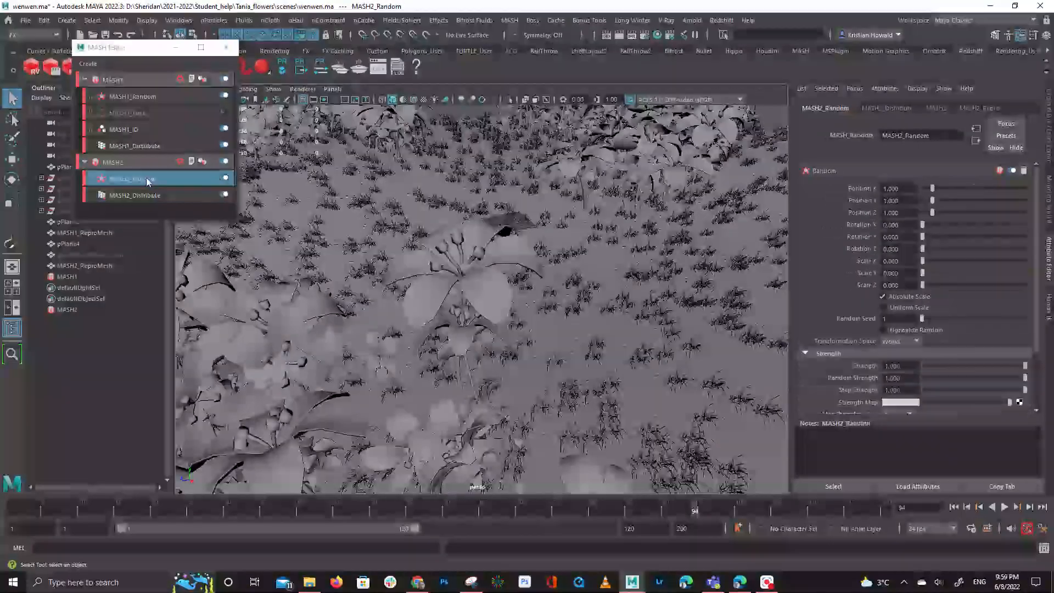
click(896, 263)
click(895, 284)
double_click(900, 263)
text(3)
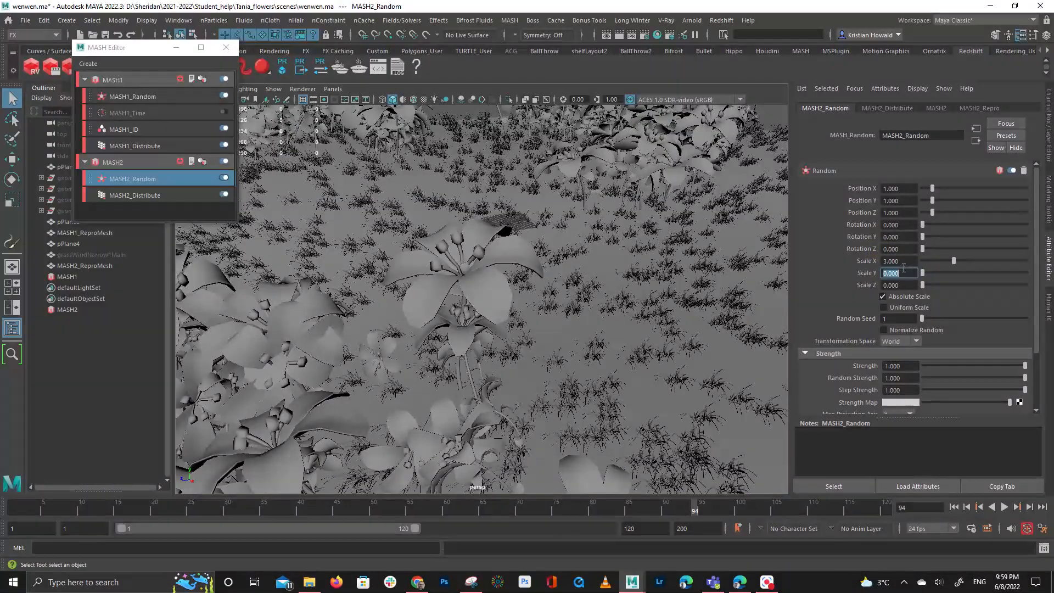
text(3)
key(Tab)
text(3)
key(Tab)
Try to select the middle area of the ground plane pPlane4 with the Lasso tool
alt+drag(557, 259, 513, 287)
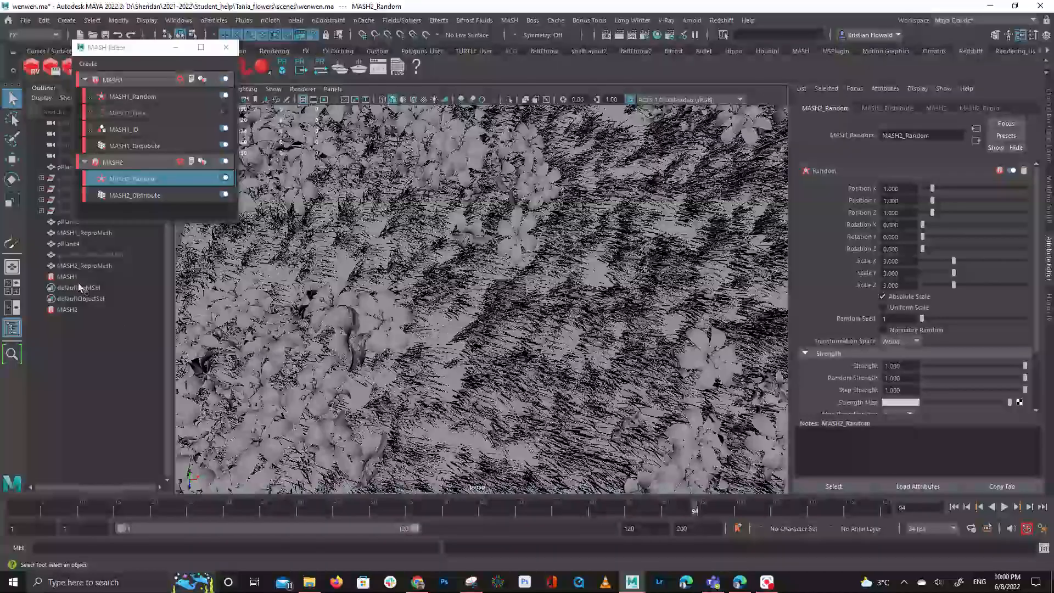
click(95, 243)
key(f)
scroll(569, 332, up, 5)
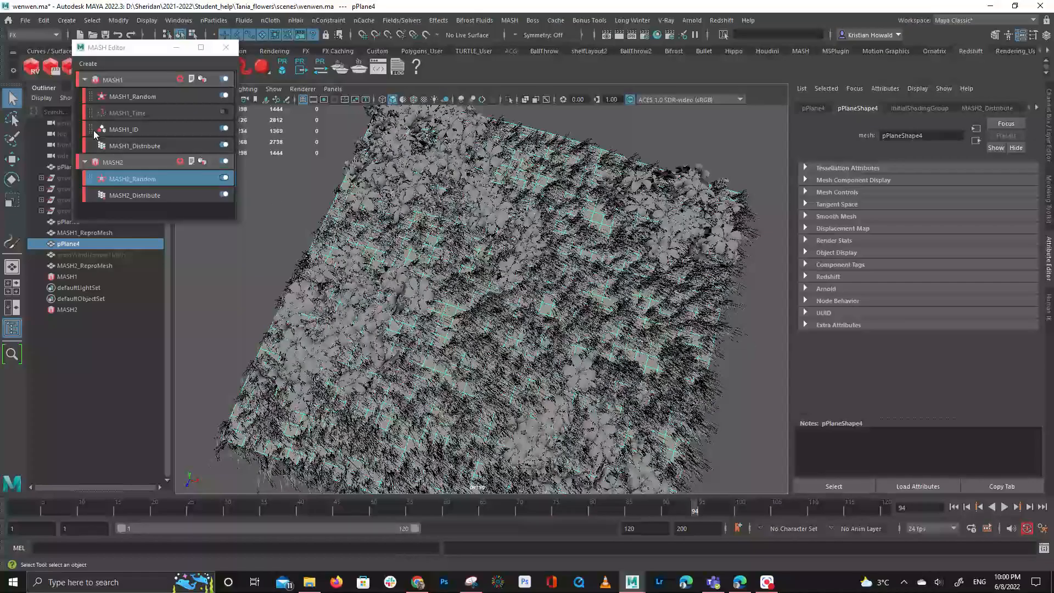
click(12, 118)
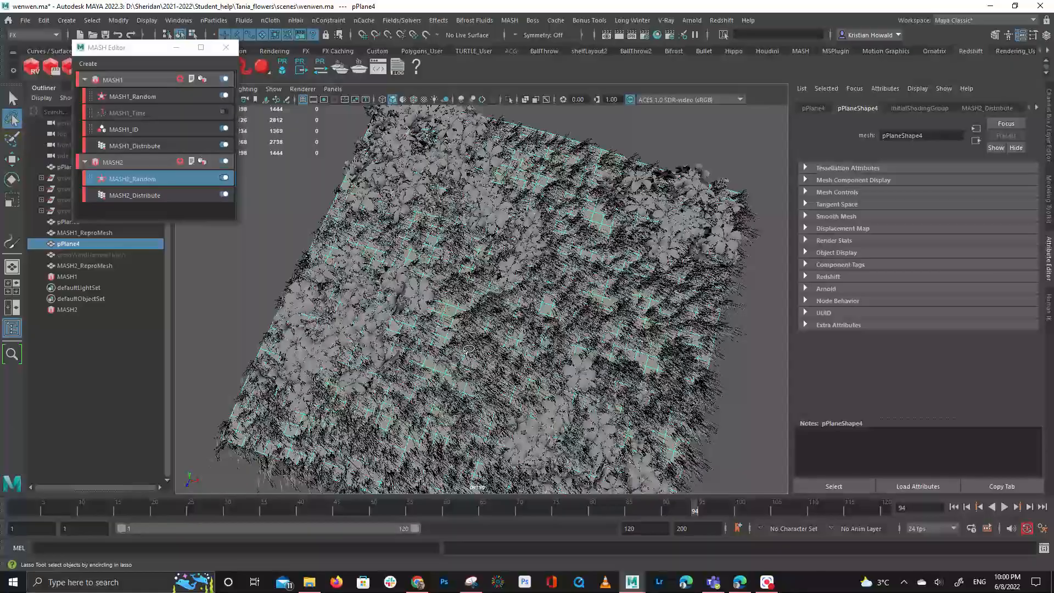
scroll(466, 347, down, 4)
scroll(472, 362, up, 2)
key(b)
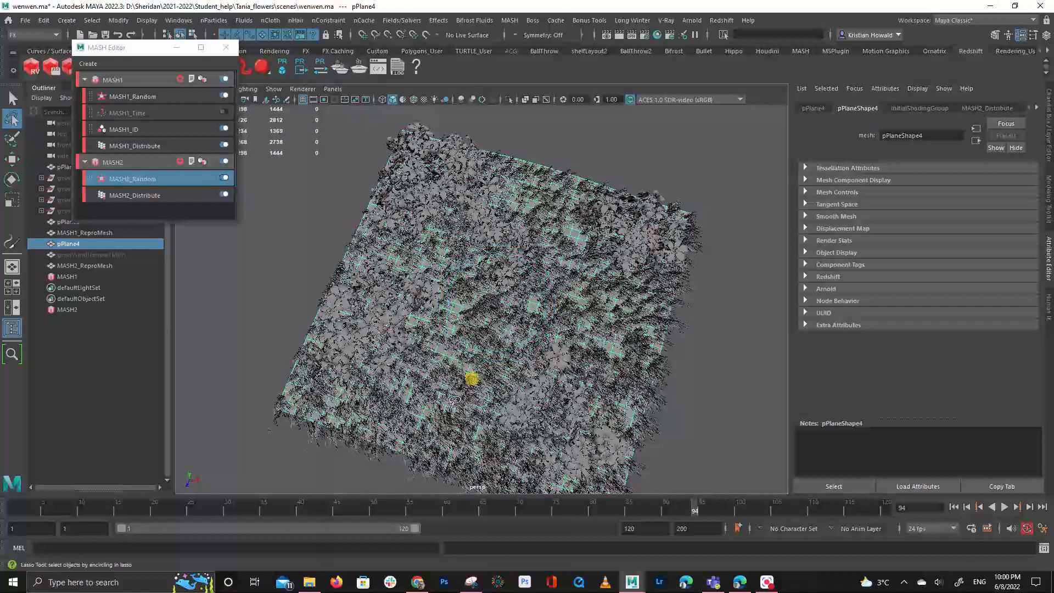
mouse_move(429, 438)
mouse_down()
mouse_move(504, 329)
mouse_move(610, 314)
mouse_up()
drag(553, 207, 478, 255)
mouse_move(432, 301)
mouse_down()
mouse_move(374, 431)
mouse_move(426, 434)
mouse_up()
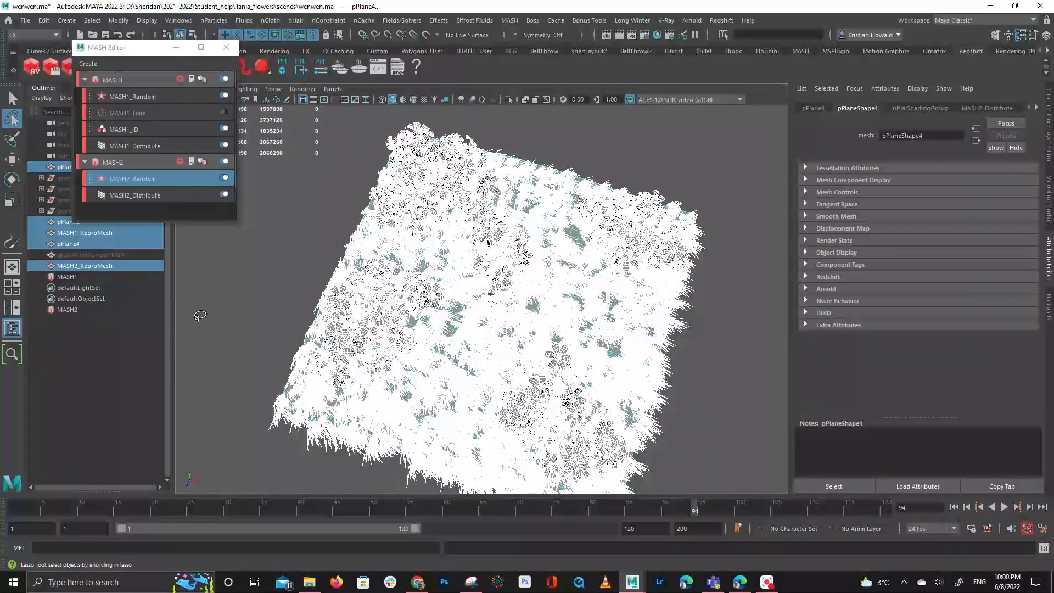
key(q)
click(224, 279)
click(124, 268)
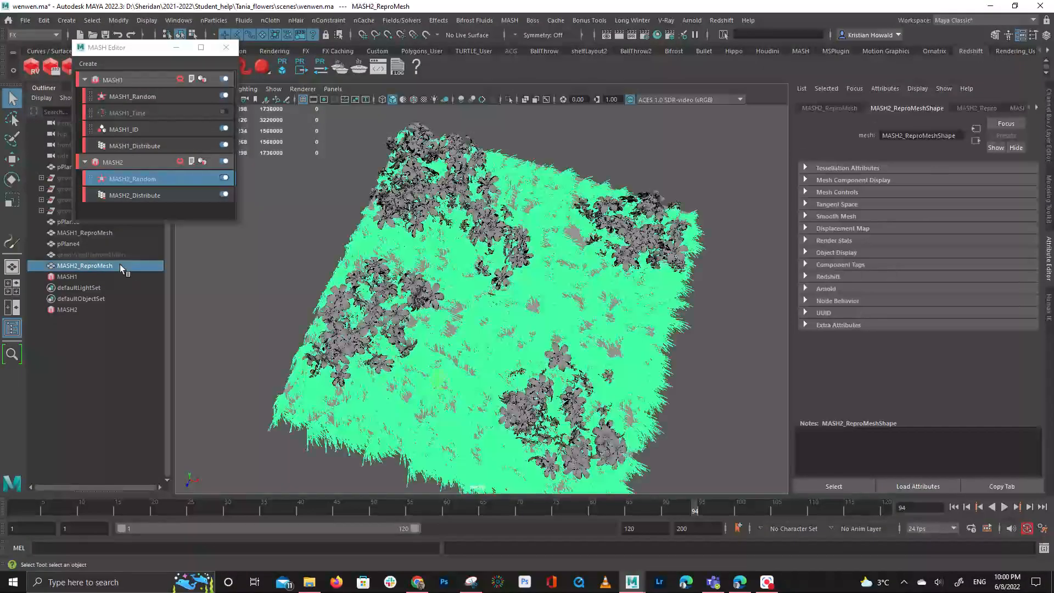
drag(110, 248, 79, 242)
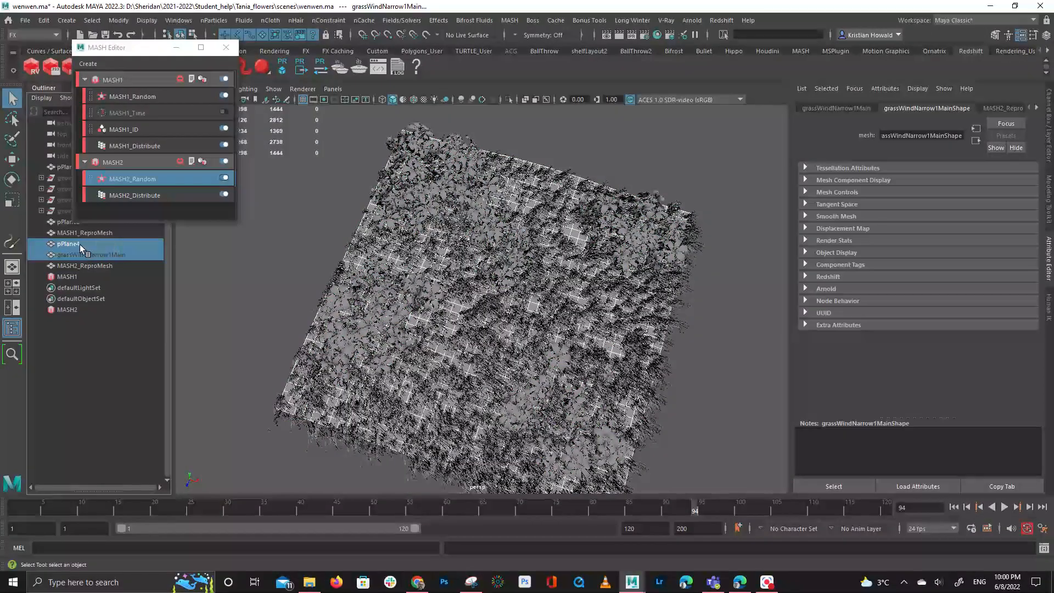
Select the faces across the middle of pPlane4 with an enlarged Paint Selection brush in face mode
click(80, 245)
click(13, 139)
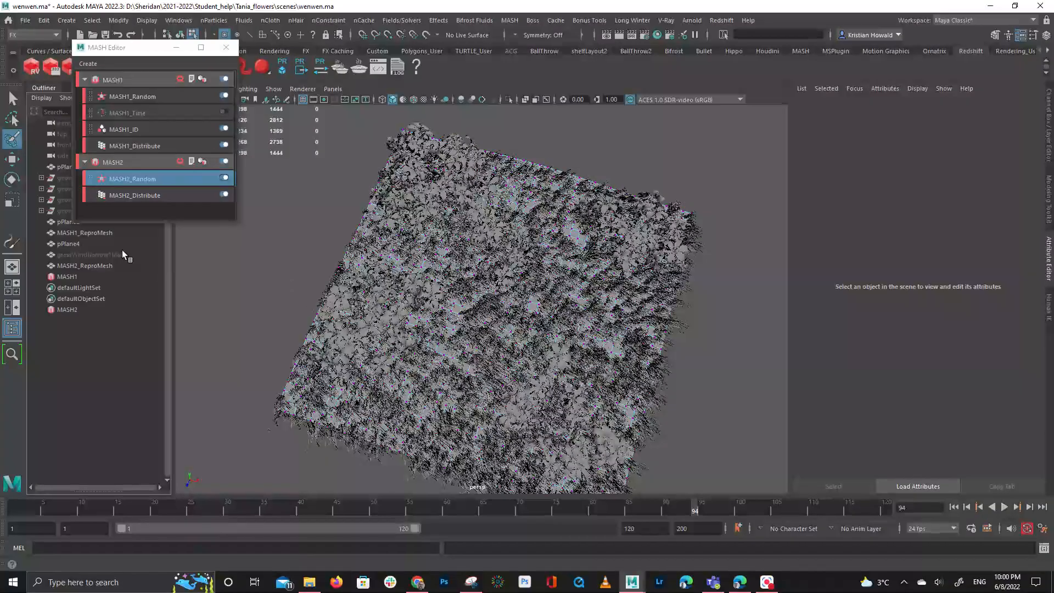
click(100, 242)
right_drag(309, 263, 320, 267)
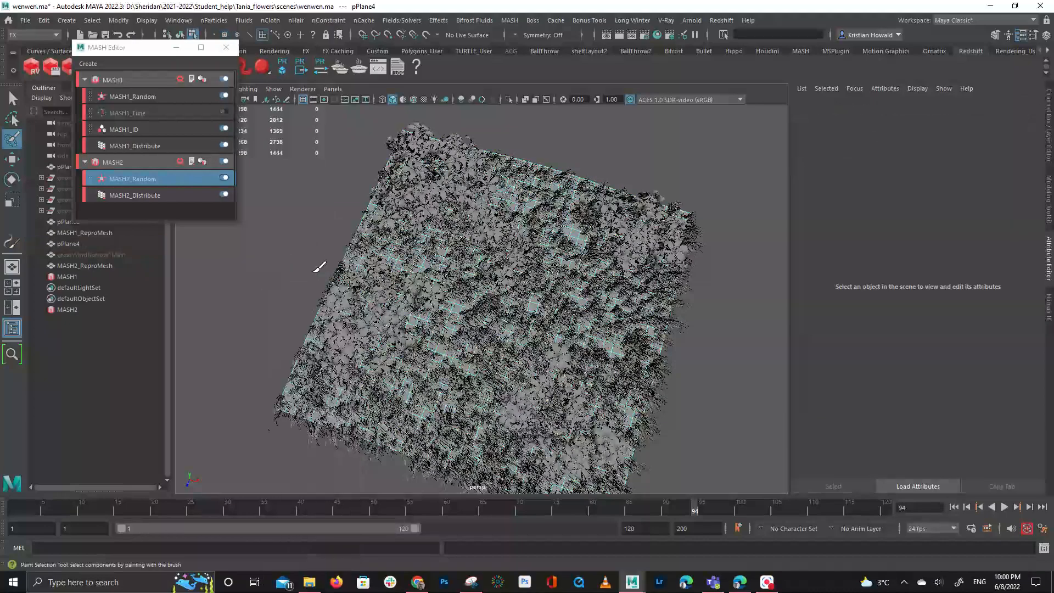
key(b)
mouse_move(427, 421)
mouse_down()
mouse_move(449, 420)
mouse_move(522, 343)
mouse_move(617, 360)
mouse_move(542, 261)
mouse_move(356, 263)
mouse_move(321, 235)
mouse_up()
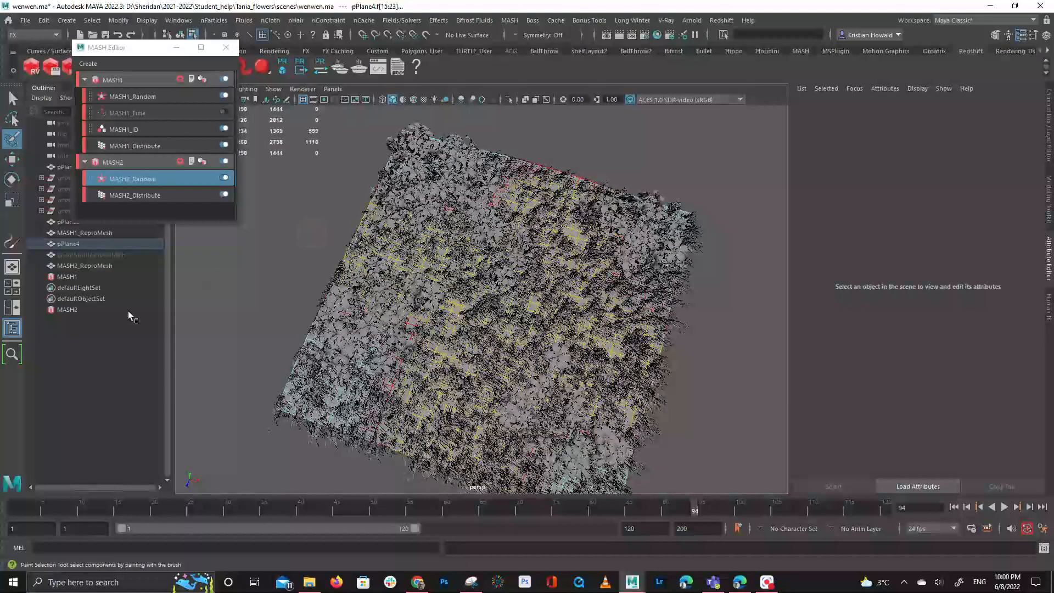
key(q)
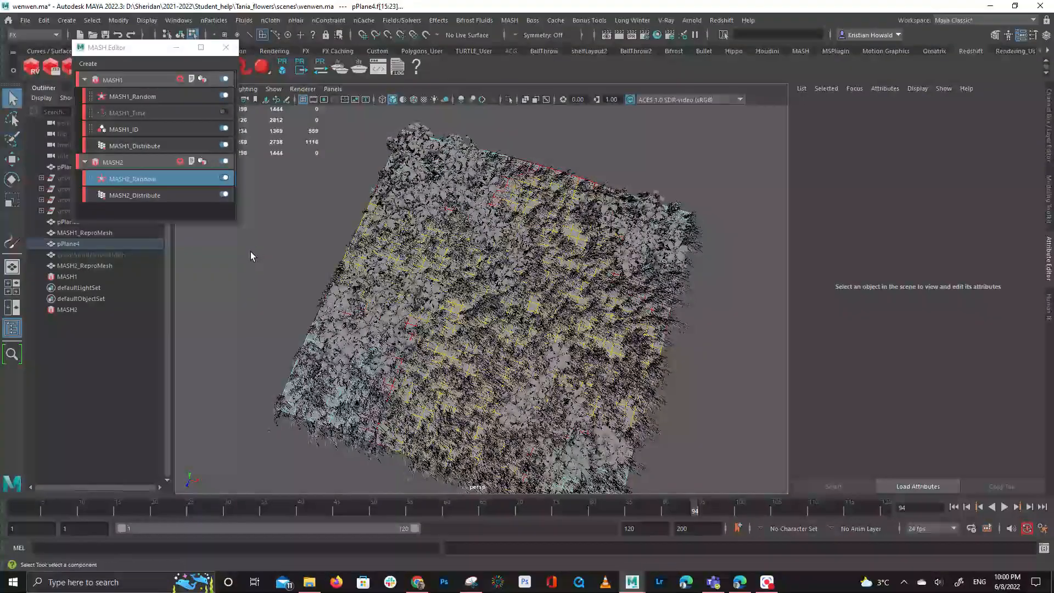
Delete the unpainted faces of pPlane4 so the grass grows only on the painted area
scroll(643, 426, down, 3)
click(314, 100)
click(313, 101)
click(522, 195)
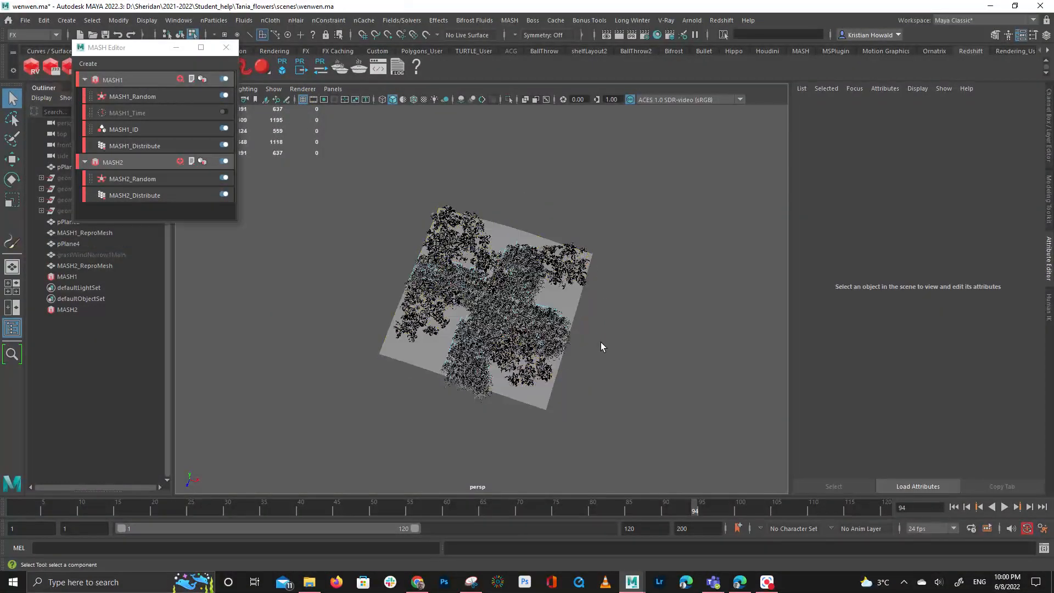
Delete the protruding corner vertices along pPlane4's cut edges and return the plane to object mode
scroll(480, 323, up, 5)
alt+drag(513, 349, 437, 442)
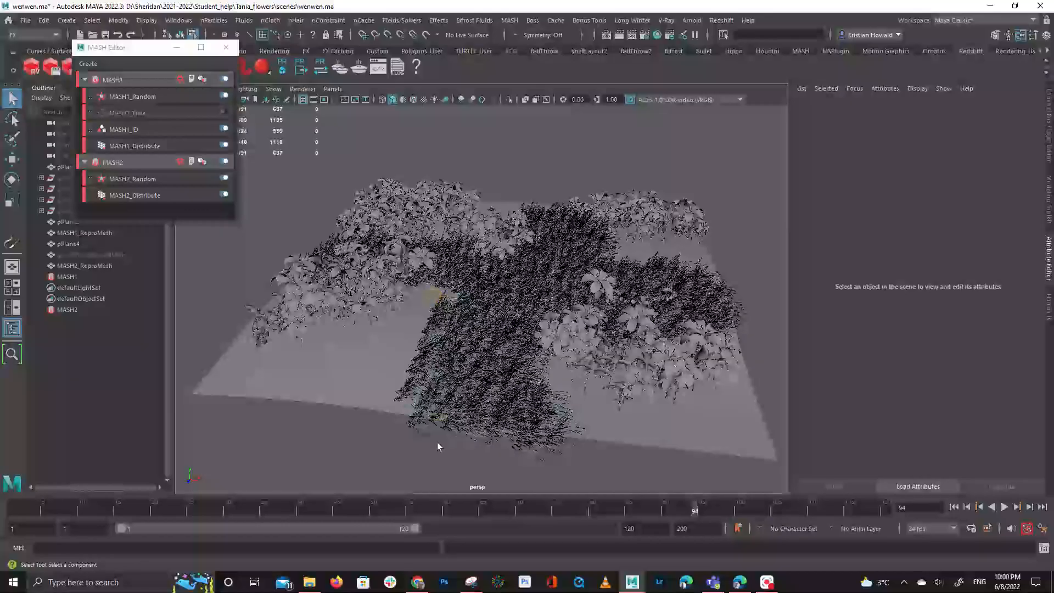
scroll(367, 371, down, 3)
drag(299, 159, 766, 450)
click(496, 428)
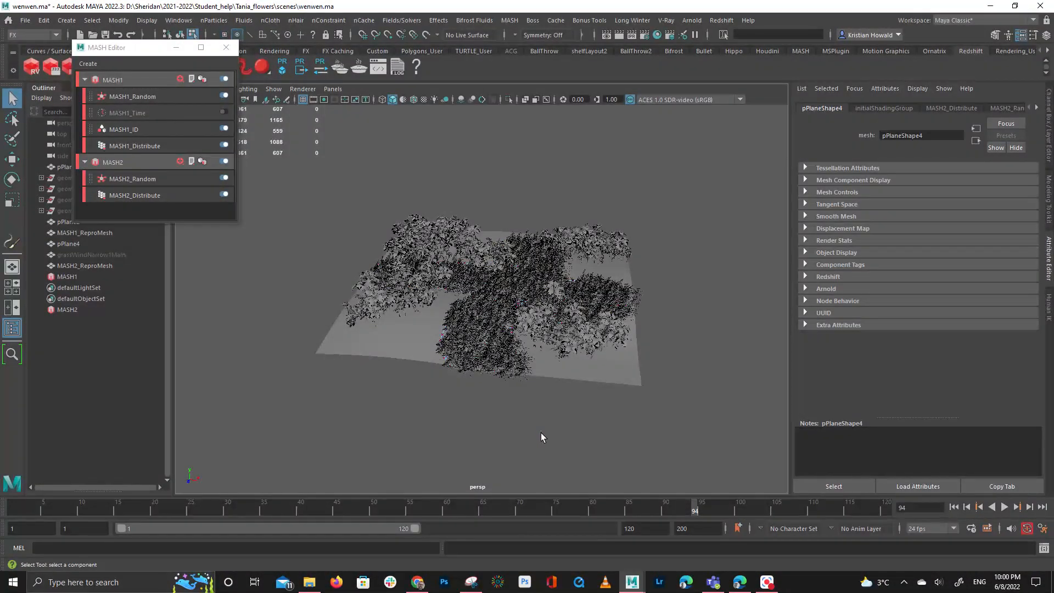
scroll(522, 418, up, 6)
scroll(536, 314, down, 2)
alt+drag(536, 313, 415, 299)
alt+right_drag(414, 299, 418, 351)
alt+drag(418, 351, 545, 374)
alt+middle_drag(544, 375, 390, 285)
right_drag(703, 225, 729, 199)
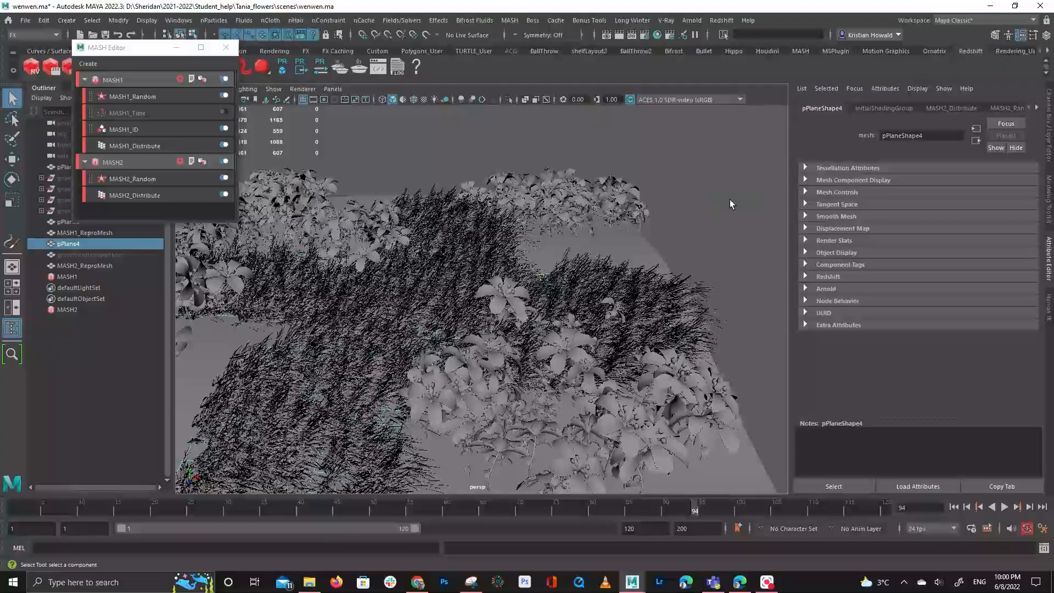
Play the animation from near the start to check the grass and flower motion
alt+drag(498, 265, 499, 236)
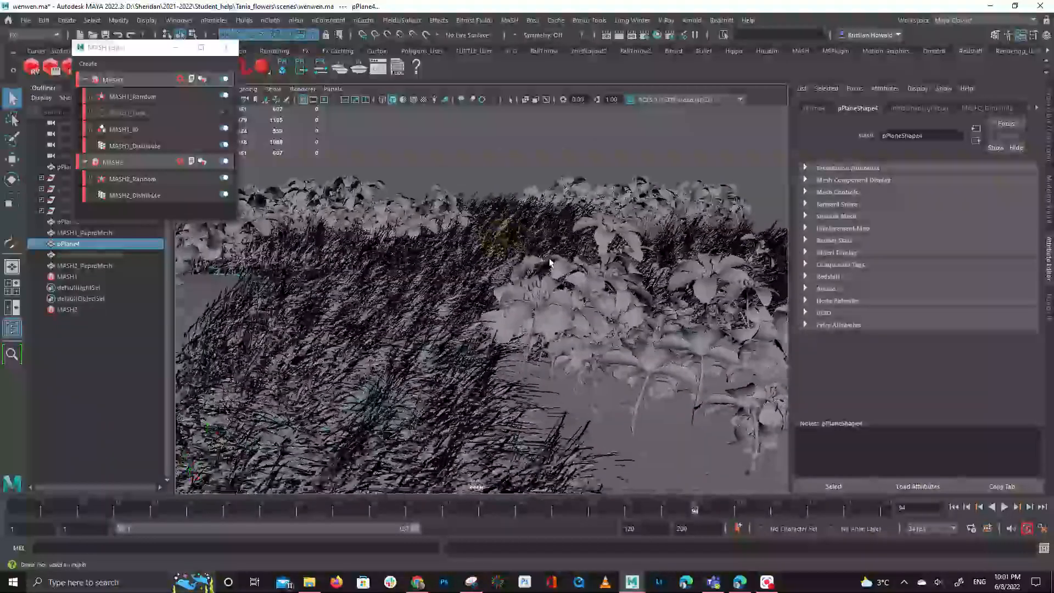
click(33, 511)
key(alt+v)
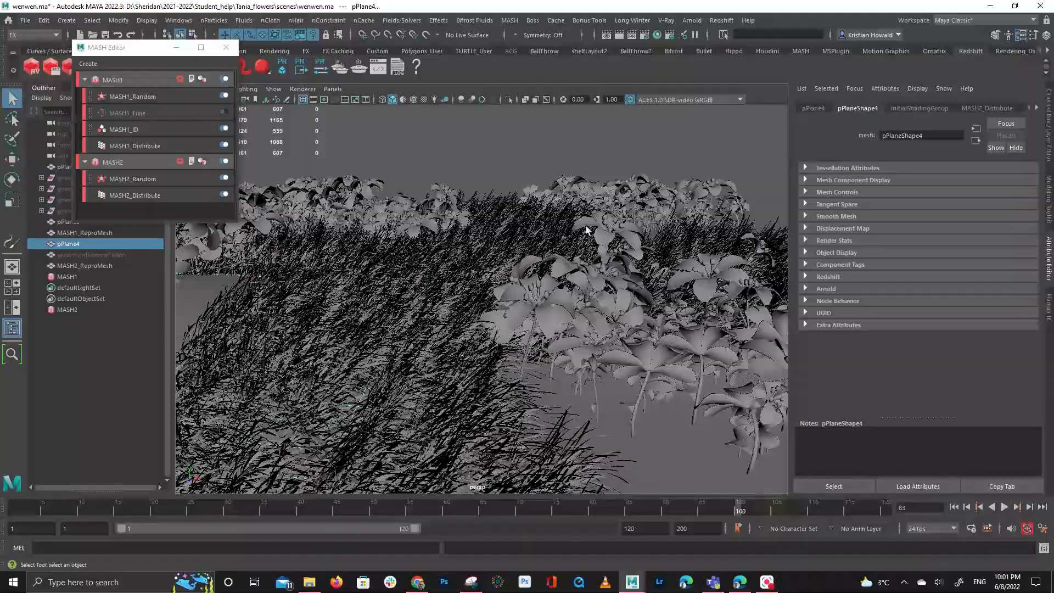
Frame a low view across the grass and flowers and render it in the Redshift Render View
alt+drag(659, 286, 621, 354)
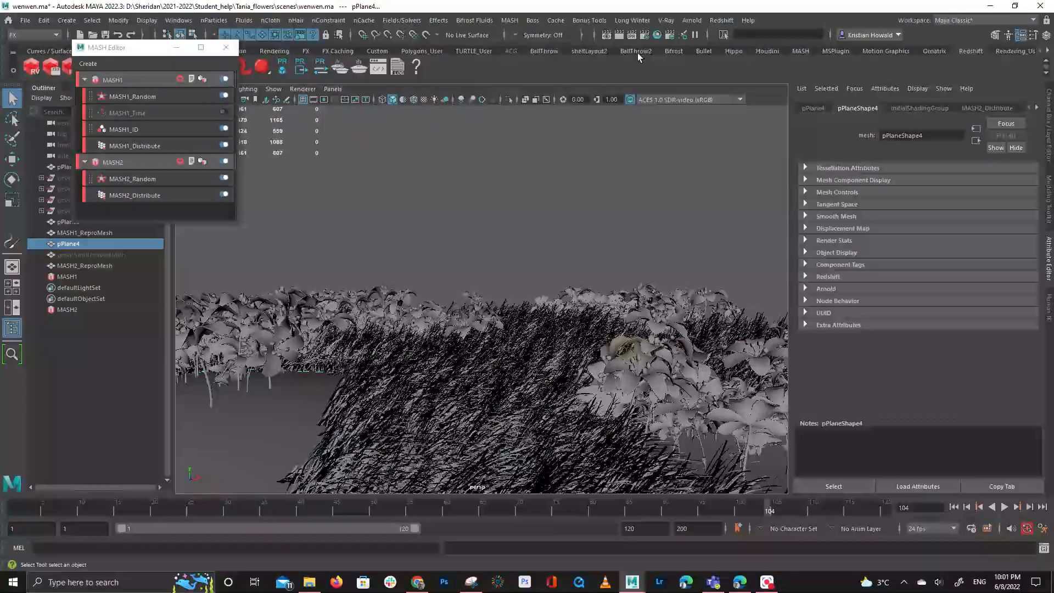
alt+drag(494, 286, 523, 267)
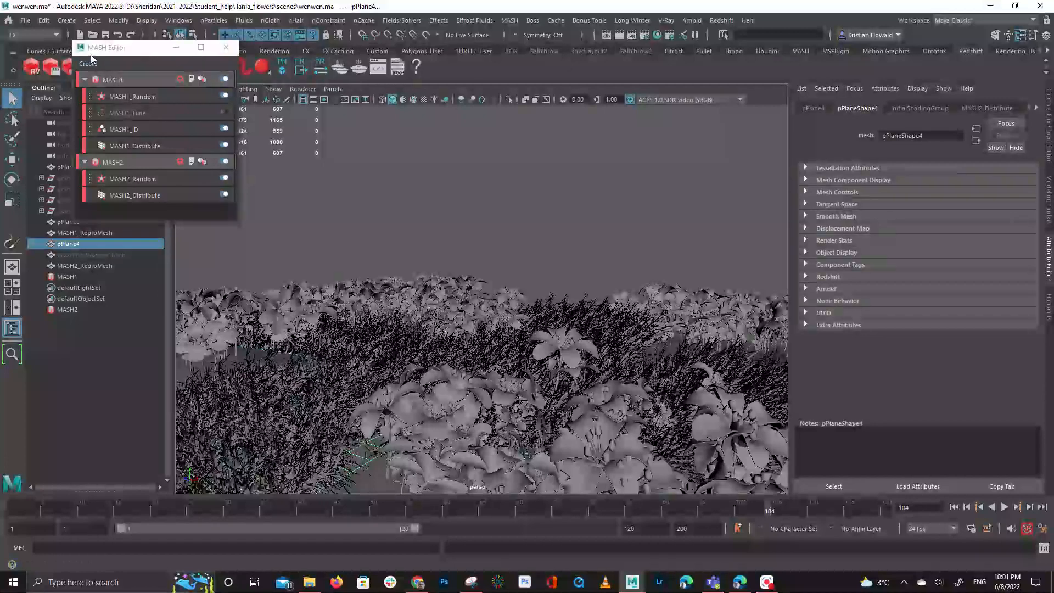
drag(106, 51, 224, 54)
click(32, 66)
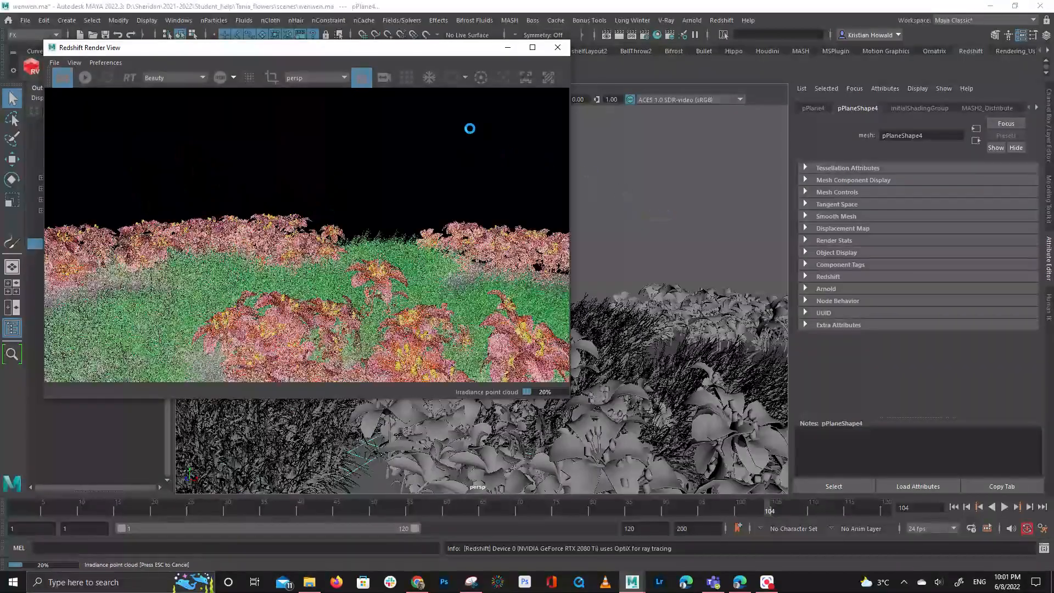
drag(304, 47, 623, 140)
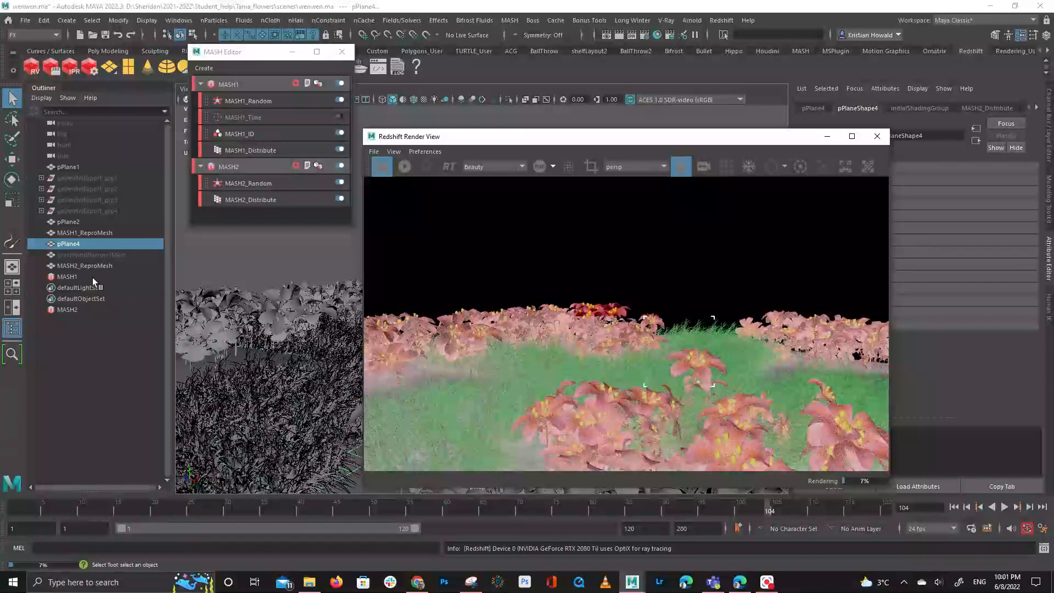
Add a Redshift dome light with Atelier.exr from the environments/Interior folder as its texture and re-render the view
click(166, 66)
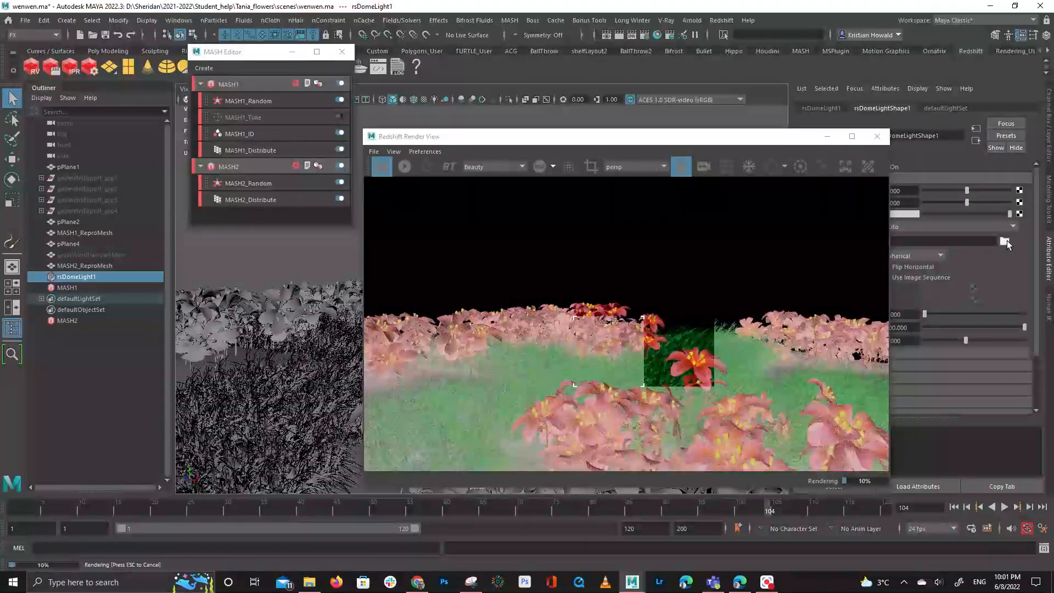
click(1004, 241)
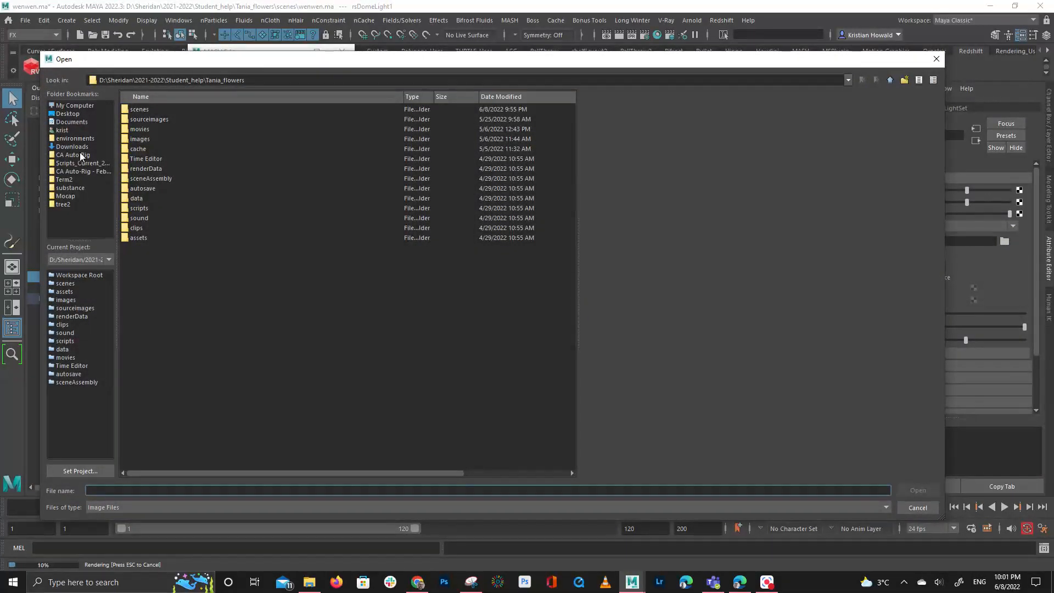
click(74, 139)
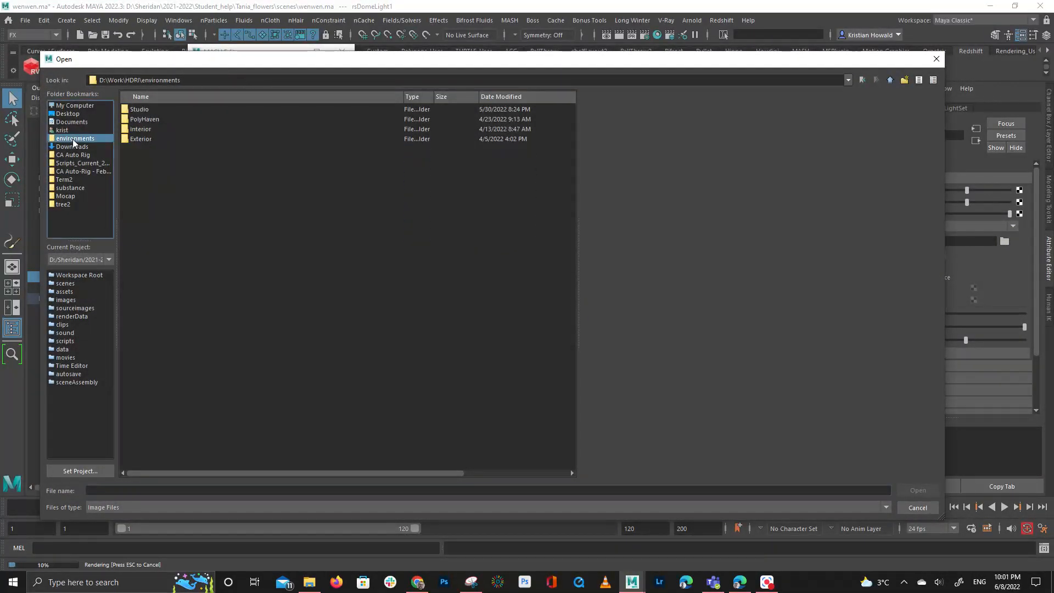
double_click(157, 129)
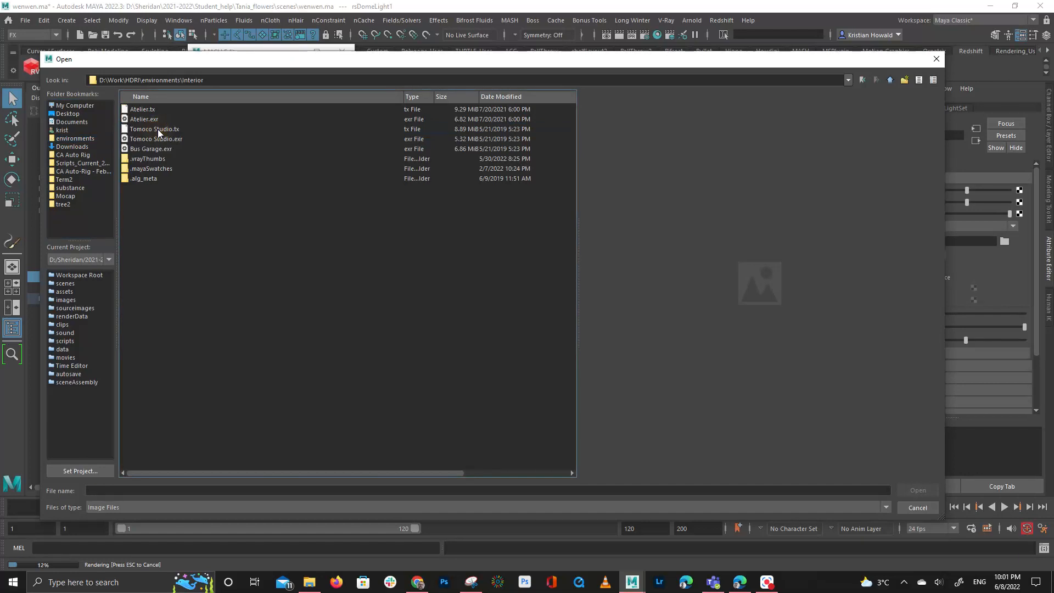
click(158, 120)
double_click(158, 118)
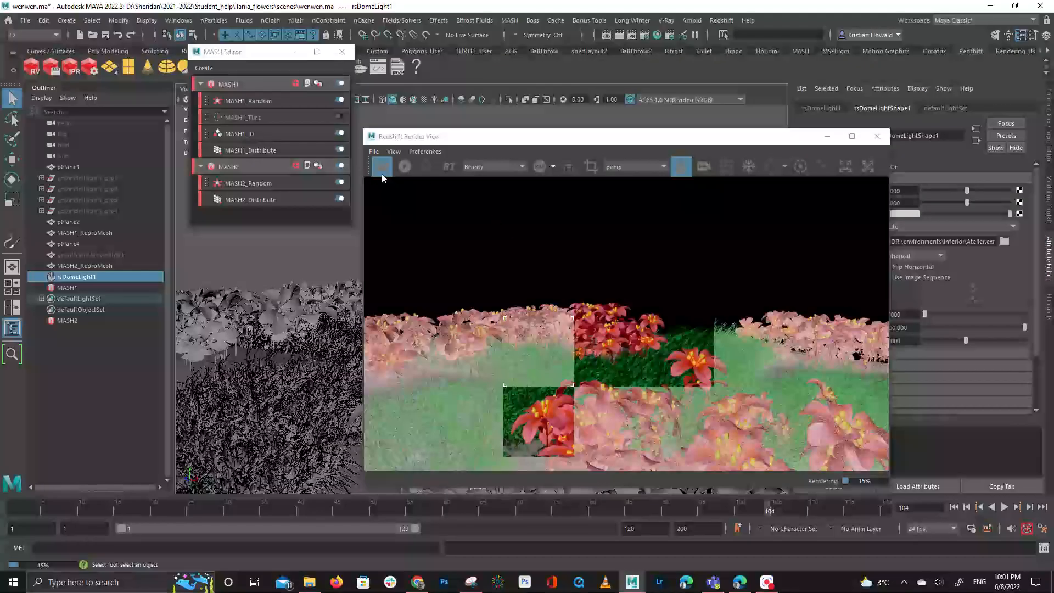
click(383, 168)
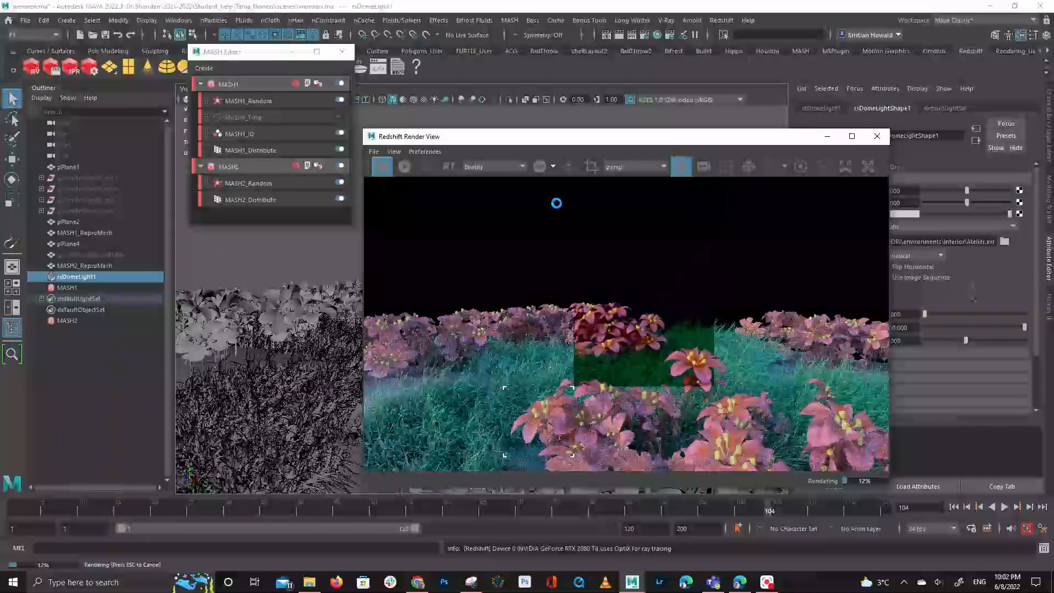
Examine the dome-lit grass and flowers up close in the Redshift render
scroll(666, 322, up, 8)
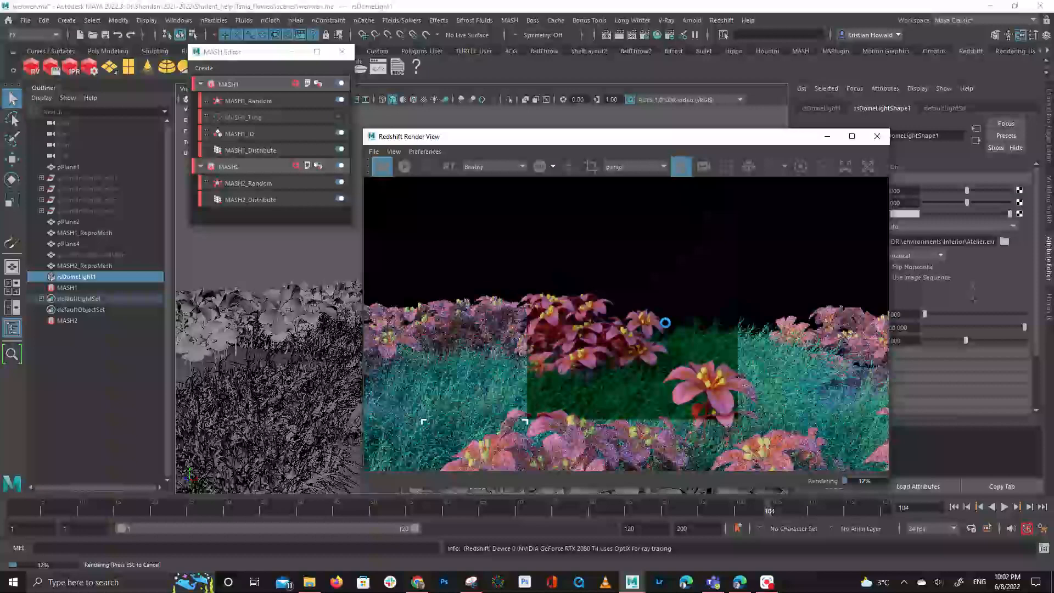
scroll(644, 360, down, 6)
middle_drag(645, 360, 803, 237)
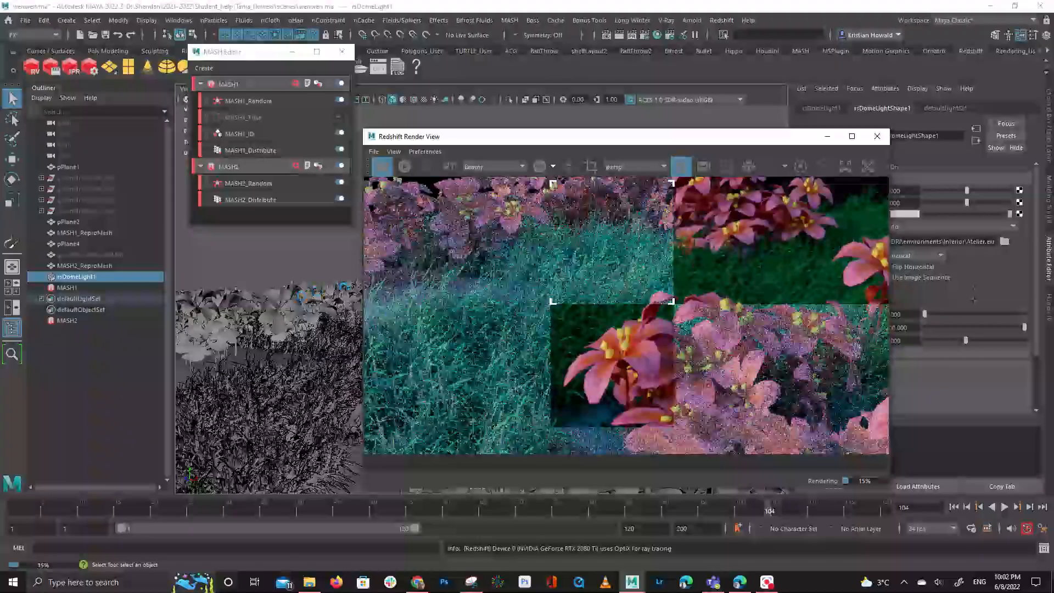
scroll(580, 274, up, 1)
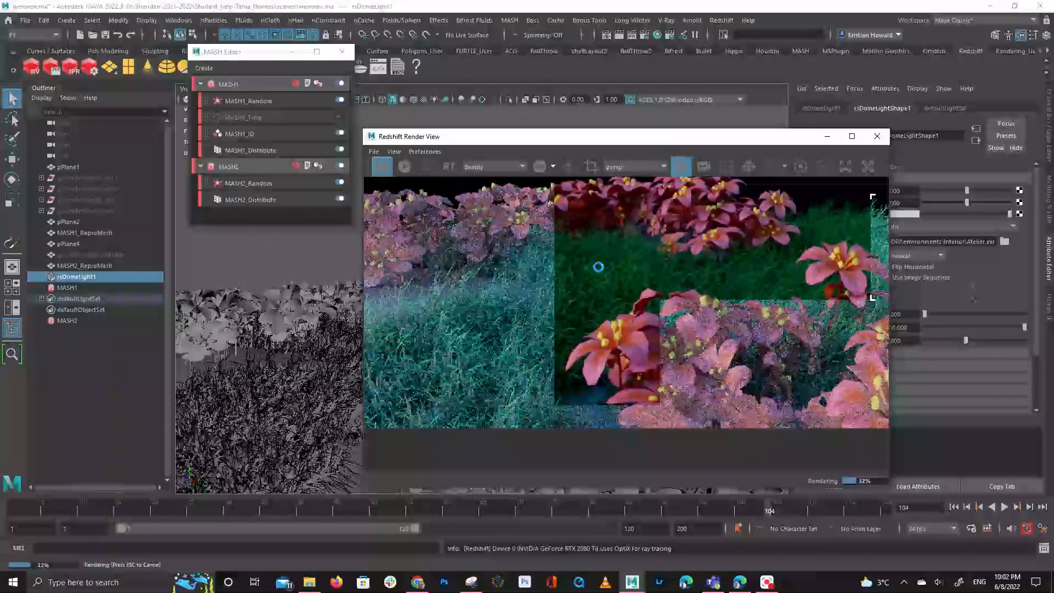
scroll(595, 266, down, 2)
drag(704, 293, 885, 277)
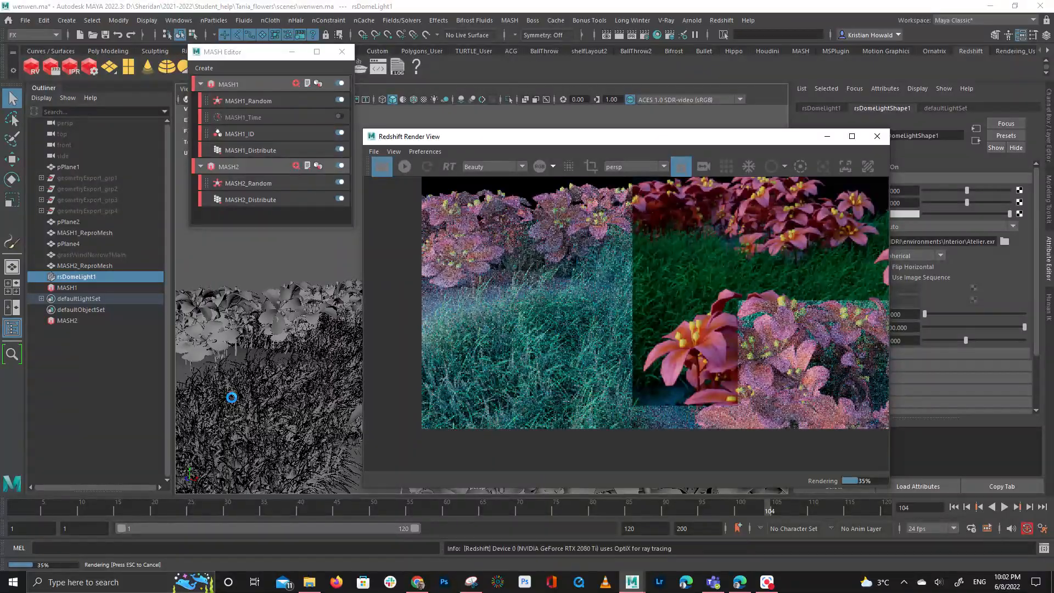
scroll(708, 292, down, 1)
middle_drag(751, 290, 570, 324)
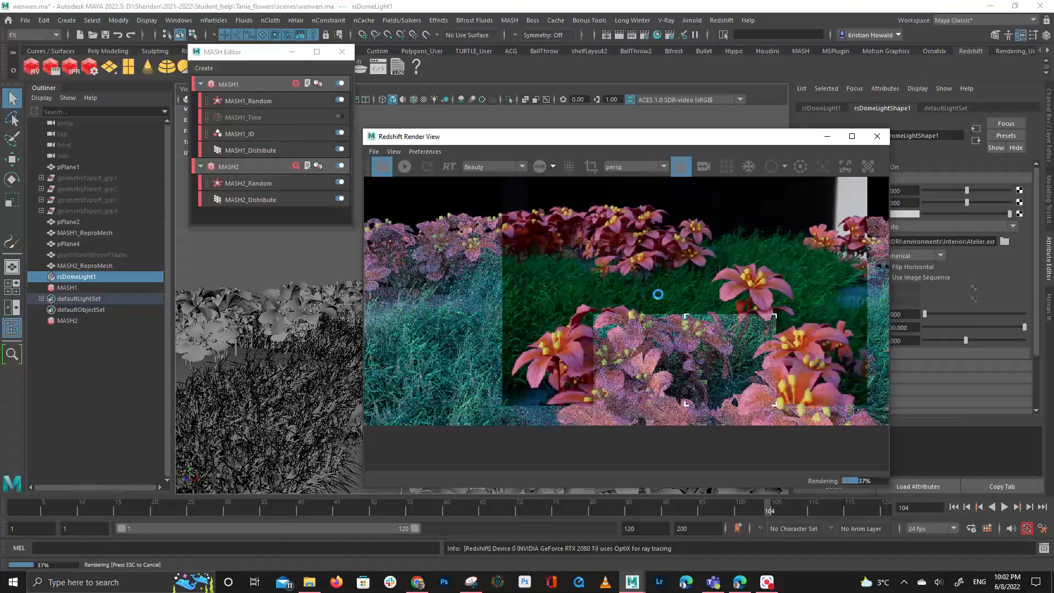